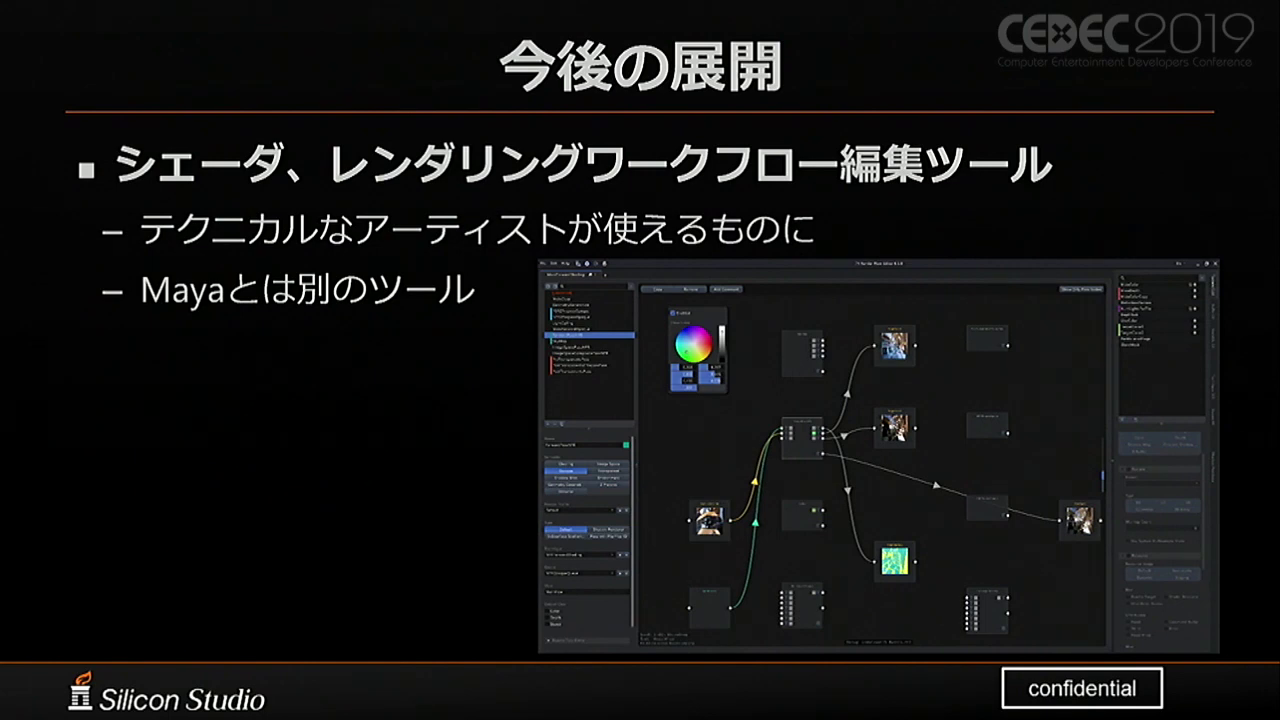
Step: End the slide show at the 実演デモ slide, bring up Maya and clear the presentation window from the desktop
key("Right")
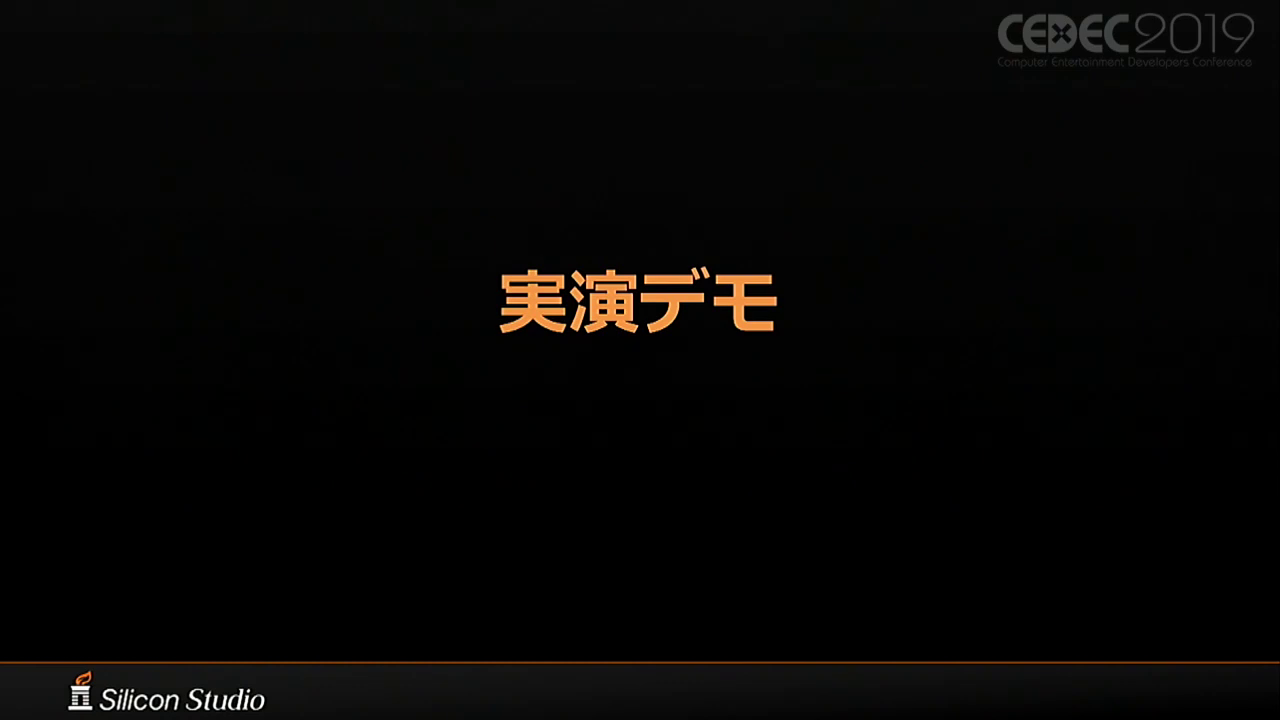
key("Escape")
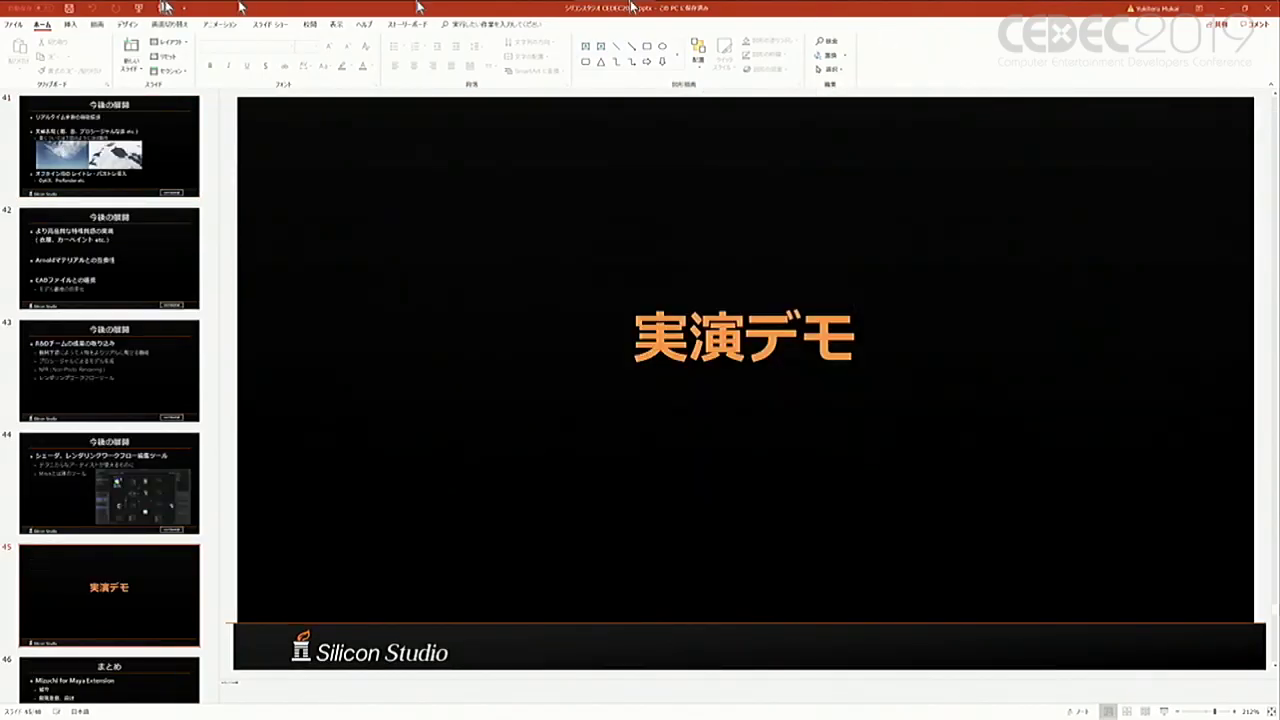
left_click(505, 12)
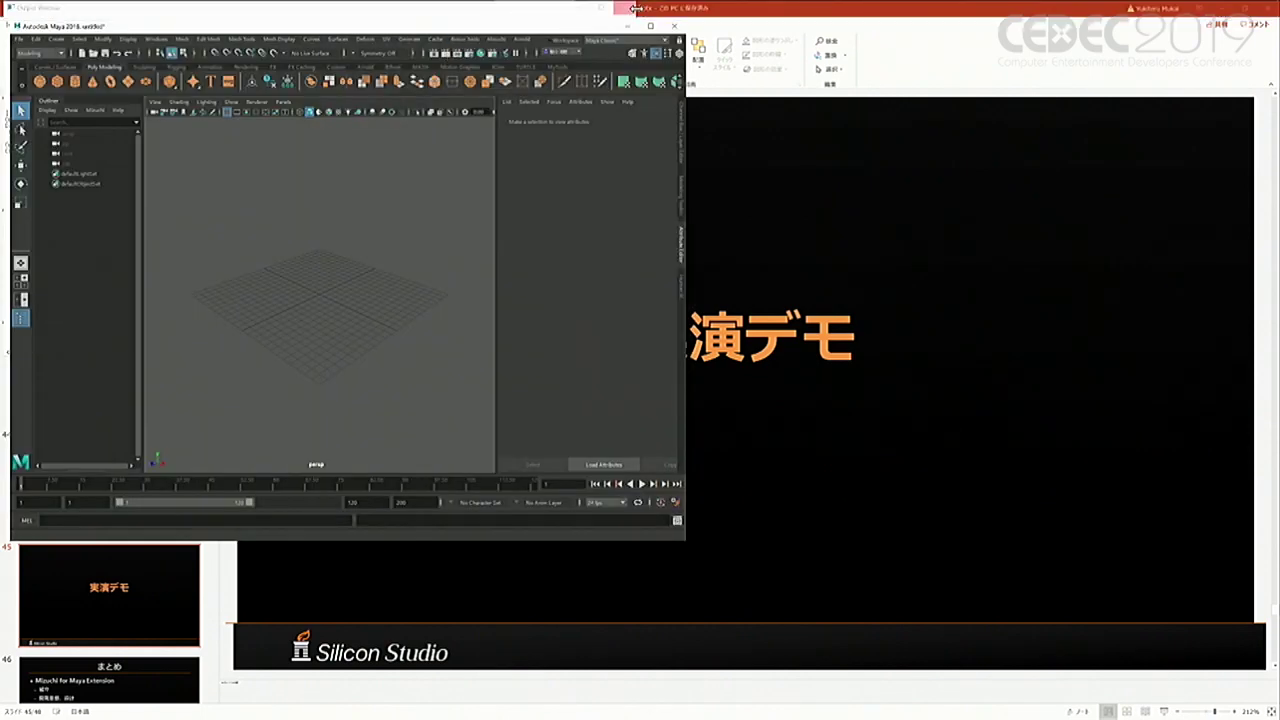
left_click(1225, 12)
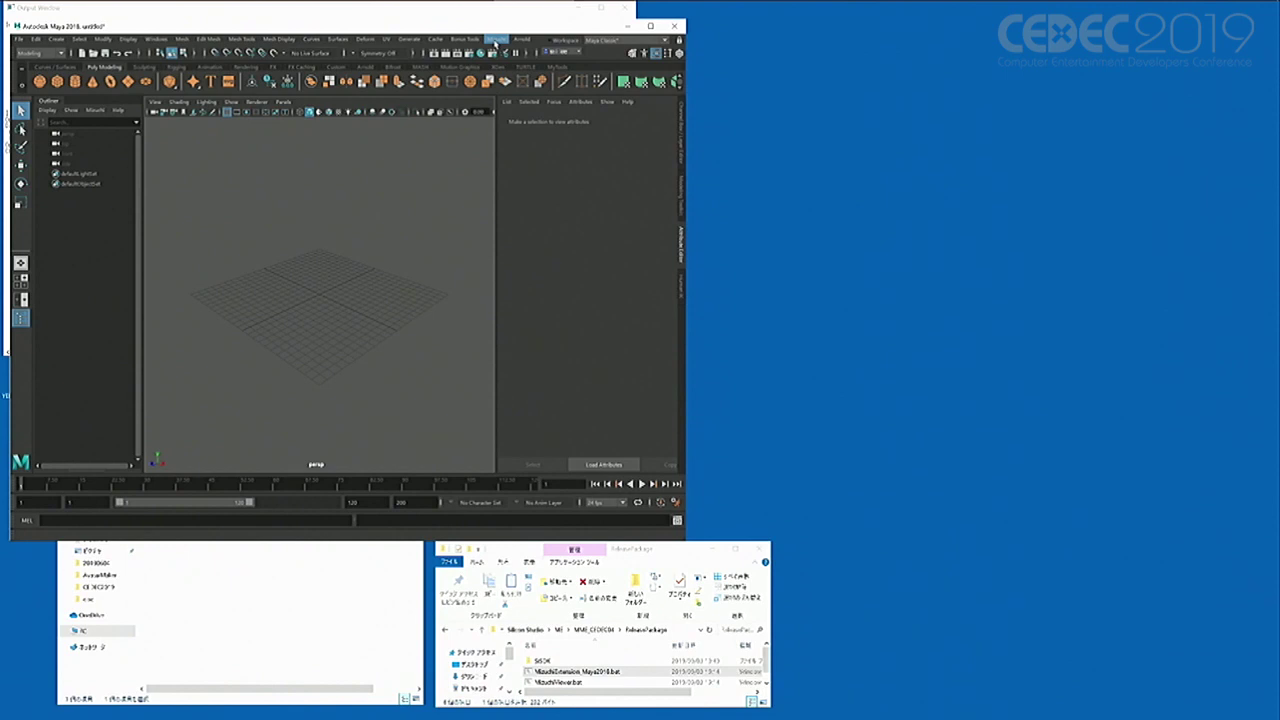
Step: Open the Mizuchi Window from Maya
left_click(494, 41)
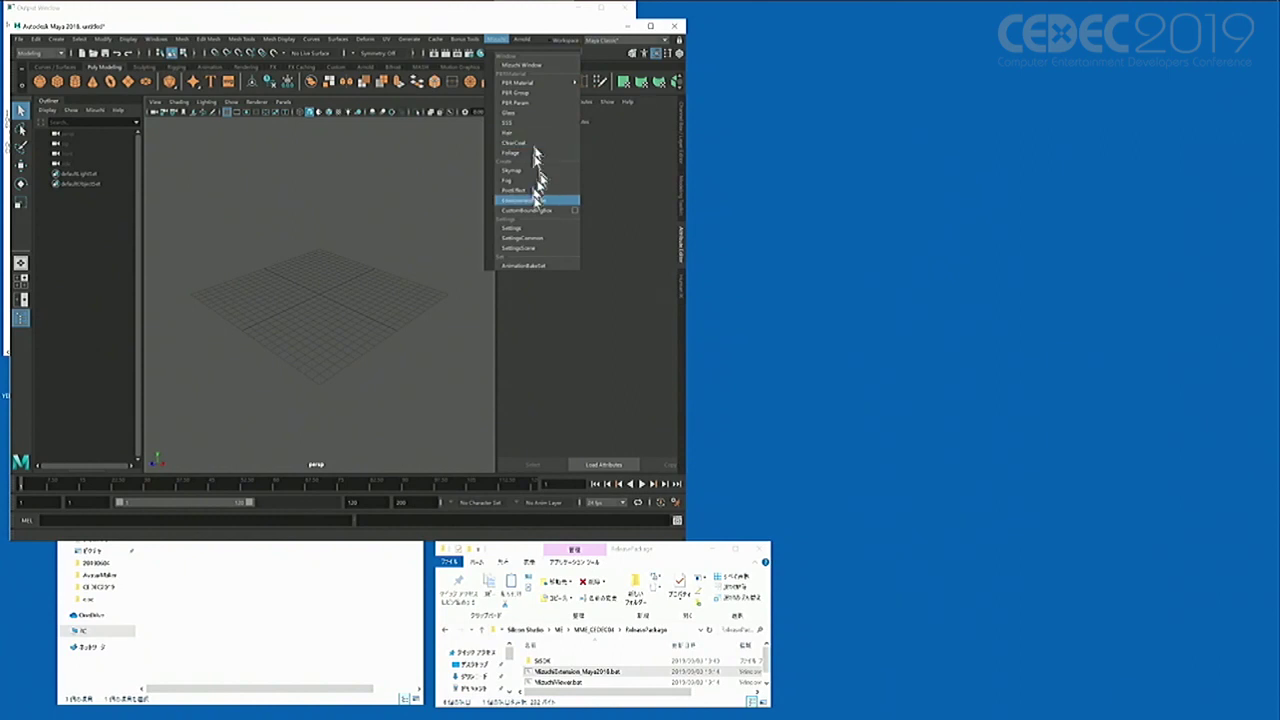
mouse_move(503, 80)
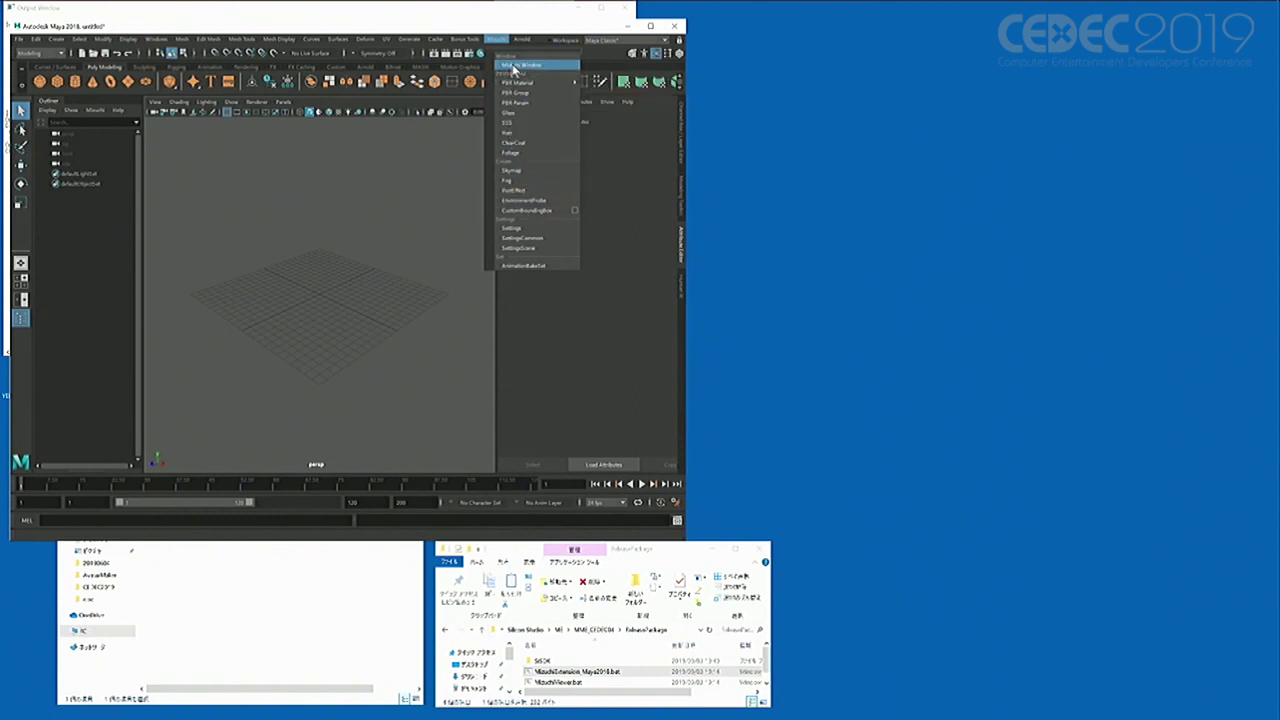
left_click(513, 66)
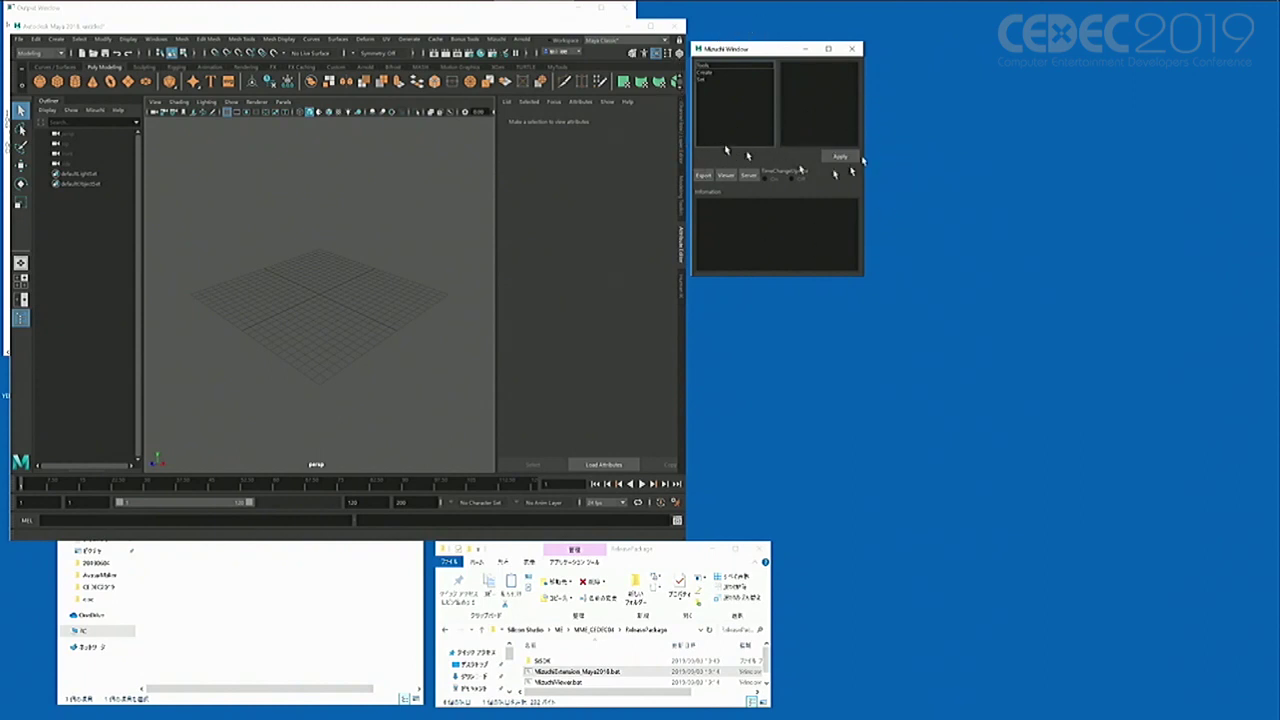
Step: Browse the Tools, Create and Set categories of the Mizuchi Window and create a SpotLight in the scene
left_click(706, 66)
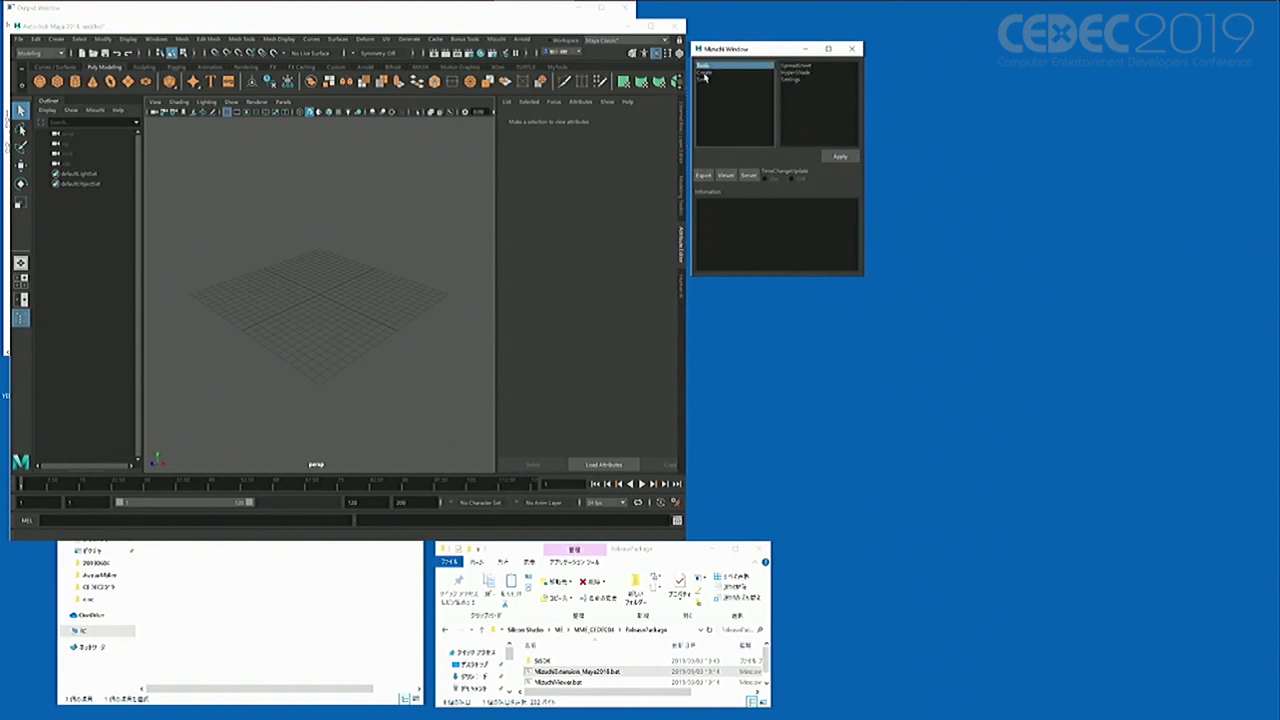
left_click(704, 73)
left_click(707, 65)
left_click(707, 72)
left_click(707, 80)
left_click(707, 72)
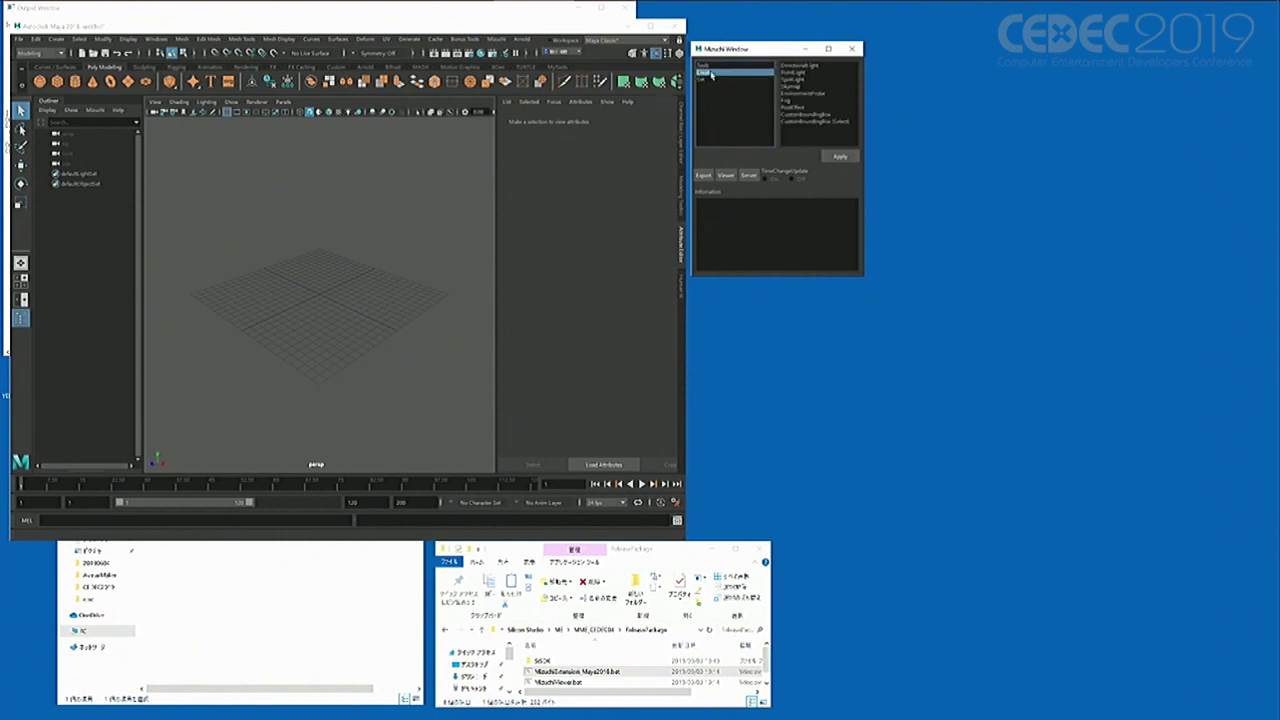
left_click(794, 80)
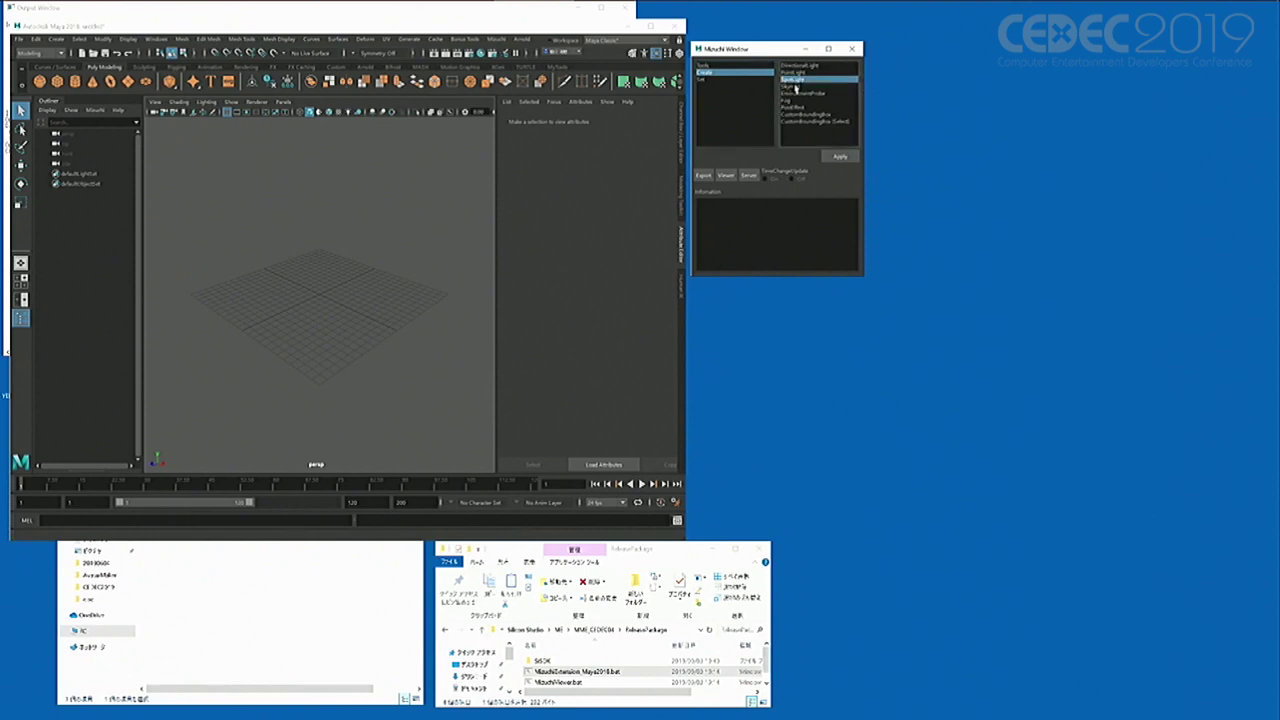
double_click(794, 81)
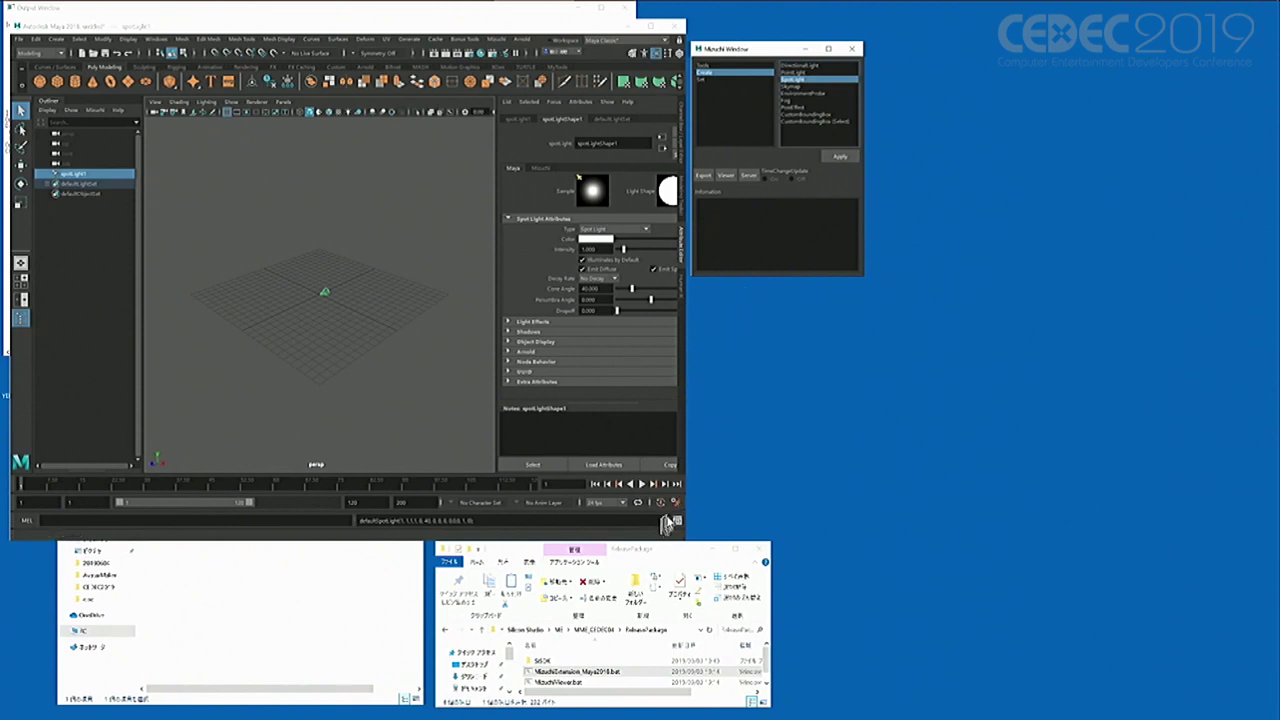
Step: Look over the command history in the Script Editor and close it
left_click(677, 522)
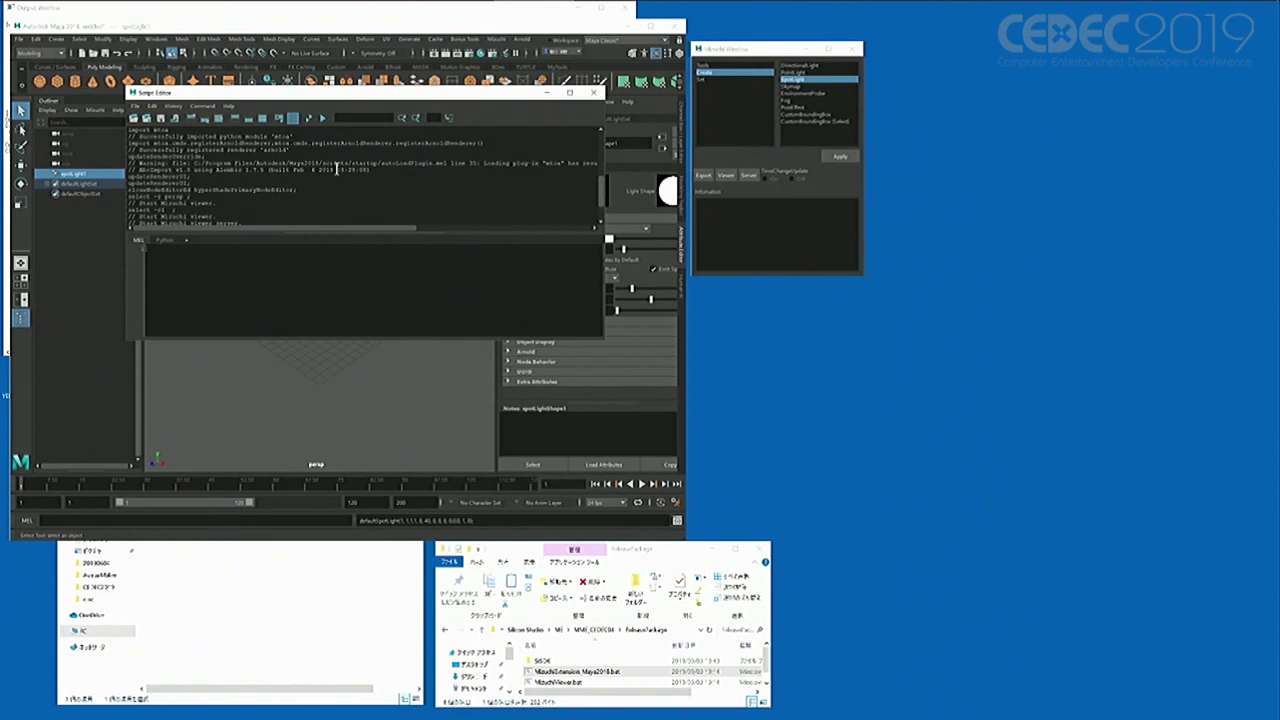
left_click(591, 95)
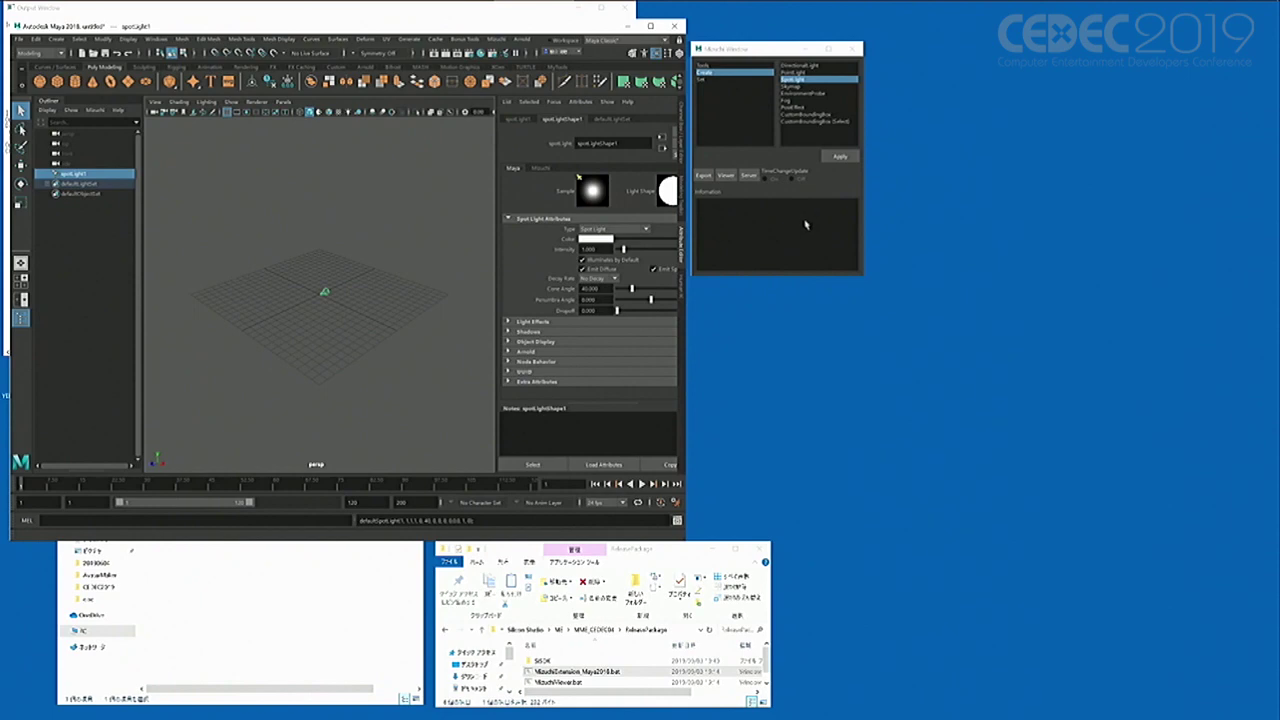
Step: Start the Mizuchi viewer server and place its window just below the Mizuchi Window
left_click(746, 175)
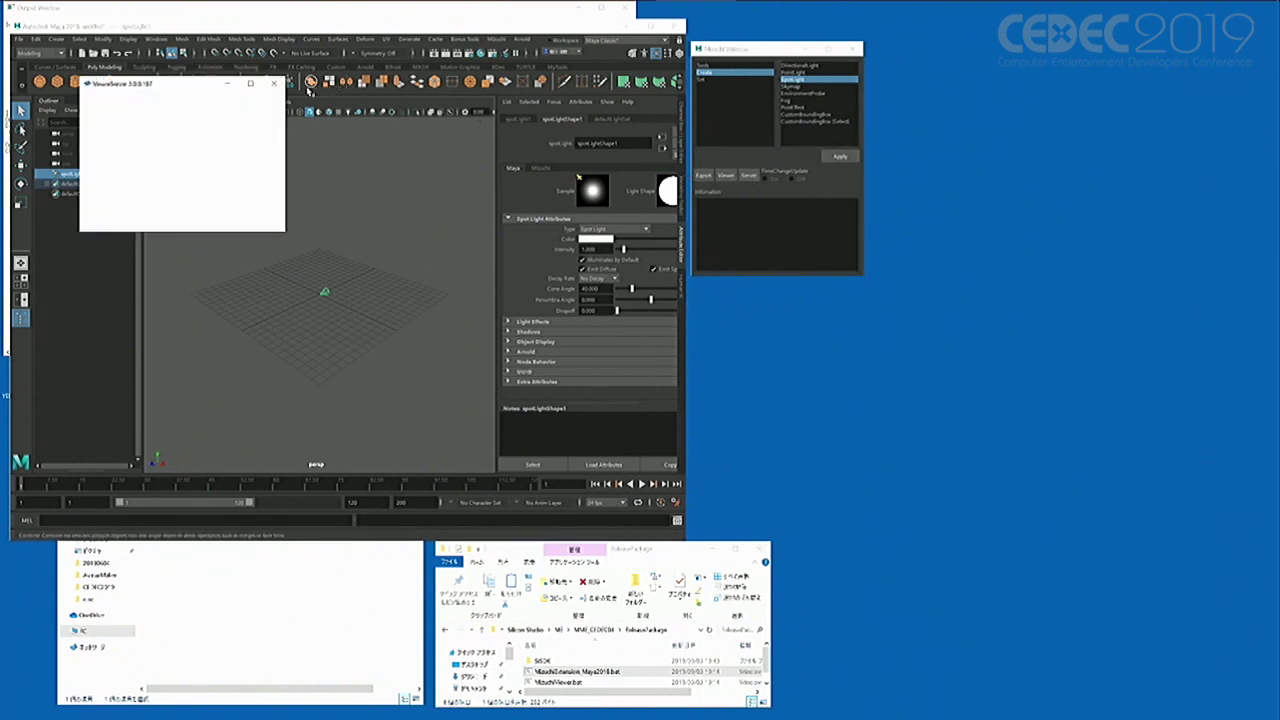
left_click_drag(203, 89, 917, 218)
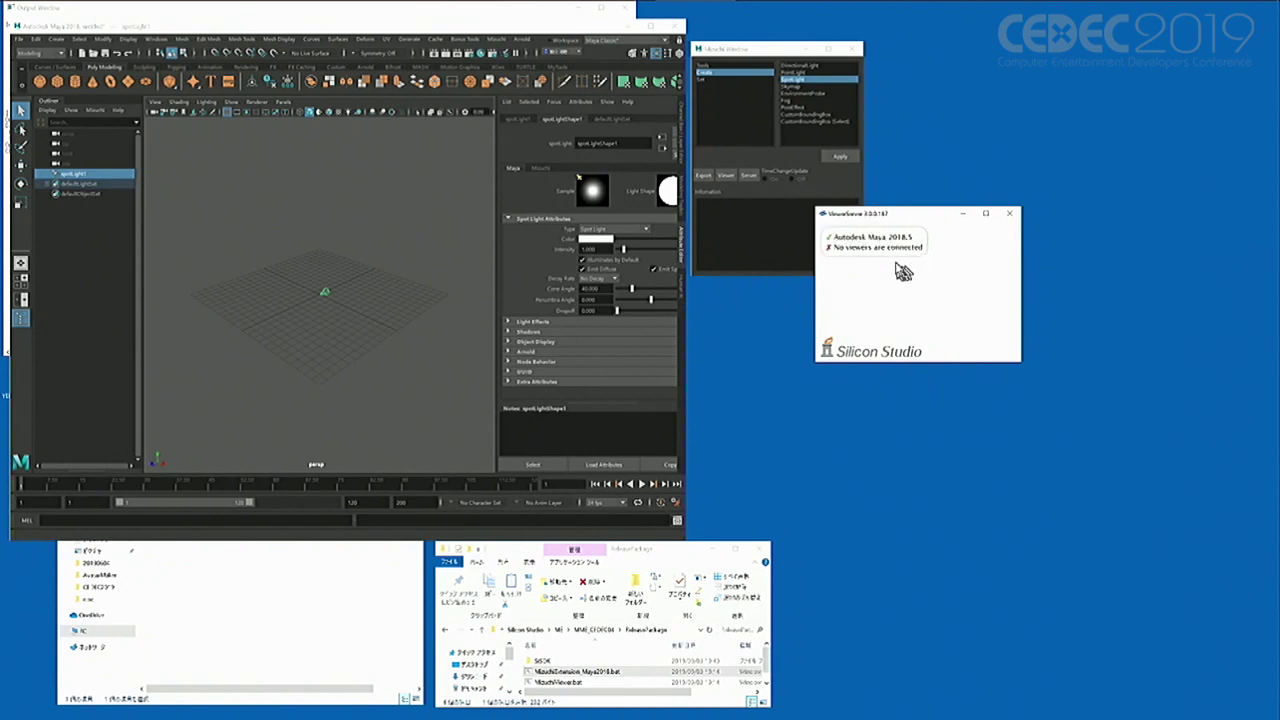
left_click_drag(882, 218, 767, 294)
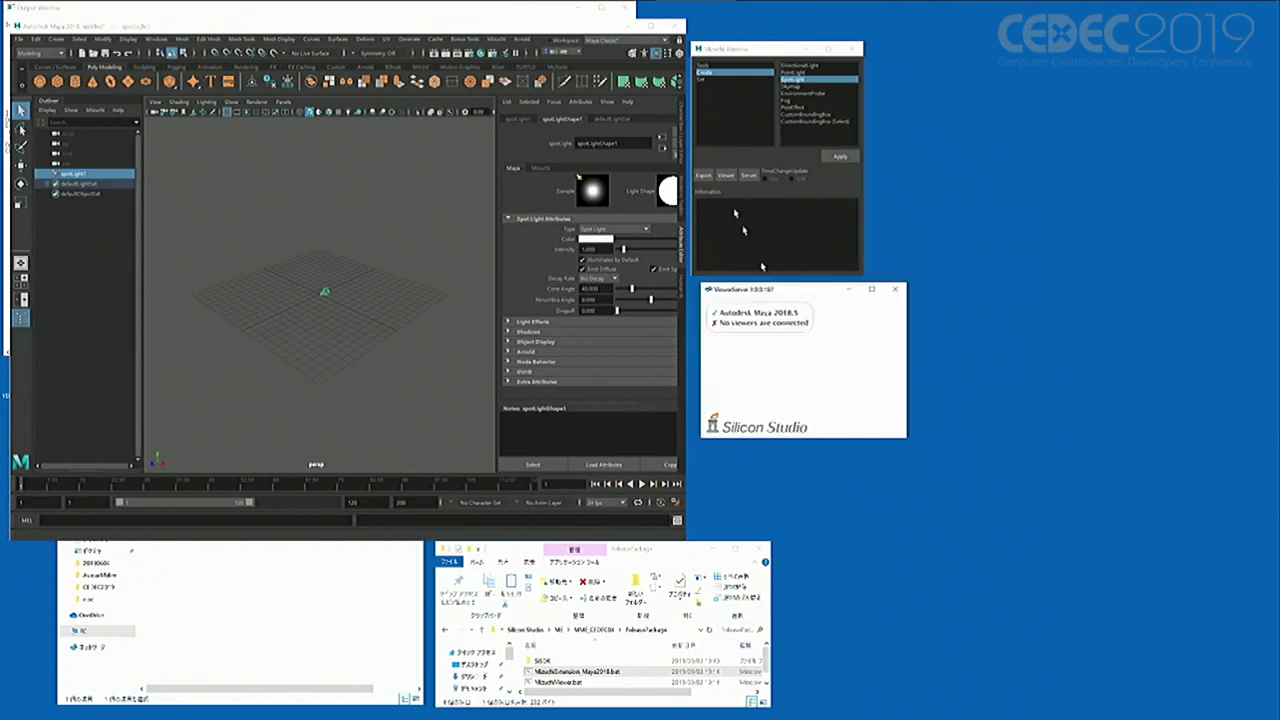
Step: Launch the Mizuchi viewer, hide its debug console and place the viewer window over Maya's right half
left_click(729, 175)
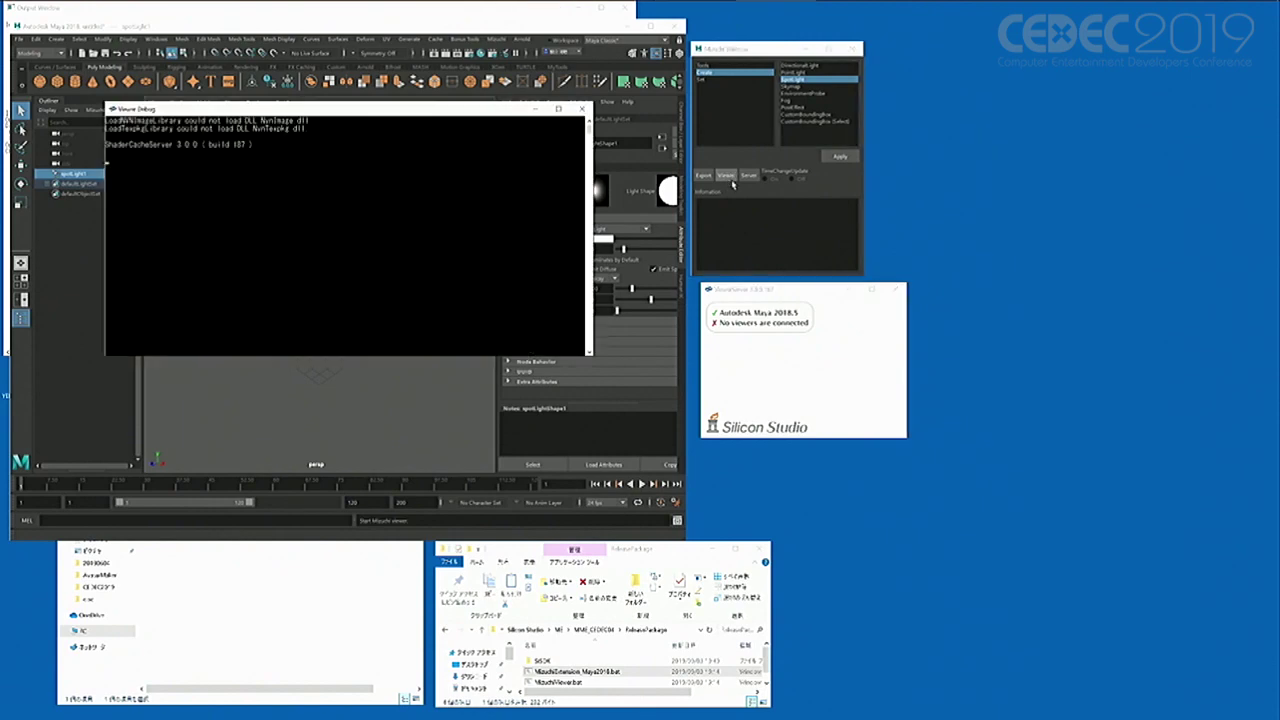
left_click(534, 109)
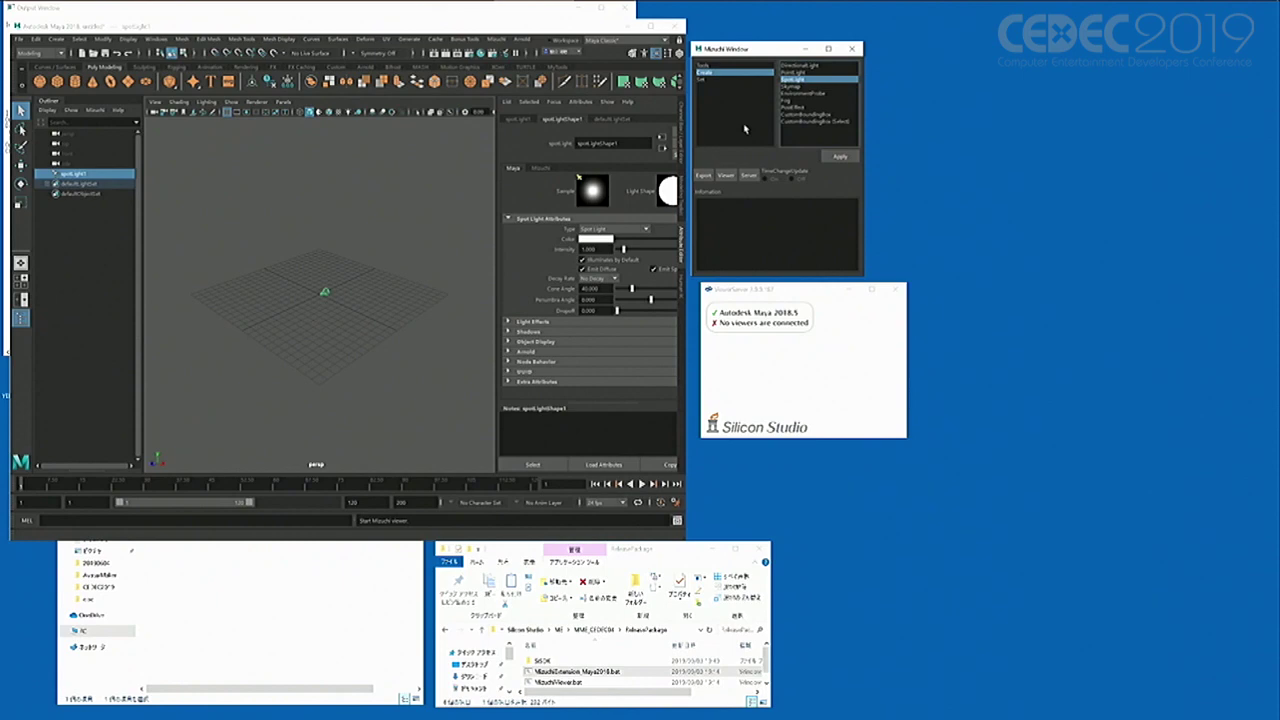
left_click_drag(905, 105, 371, 131)
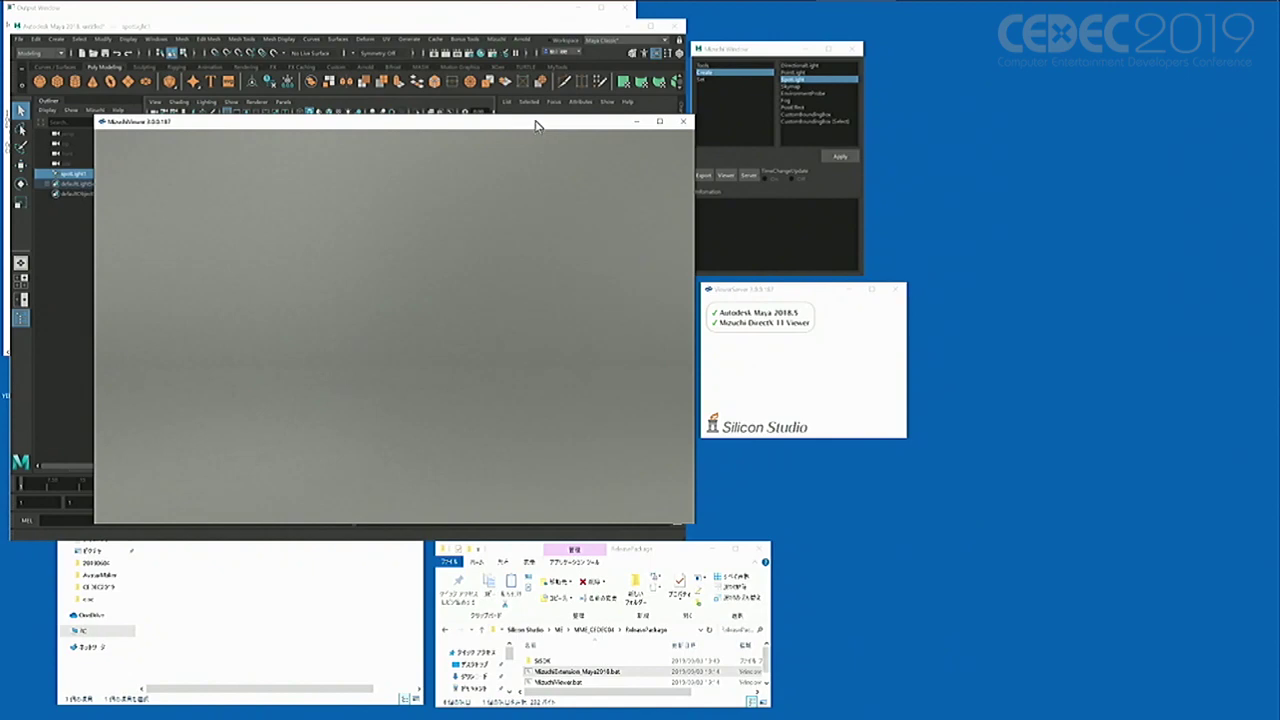
left_click_drag(536, 125, 654, 114)
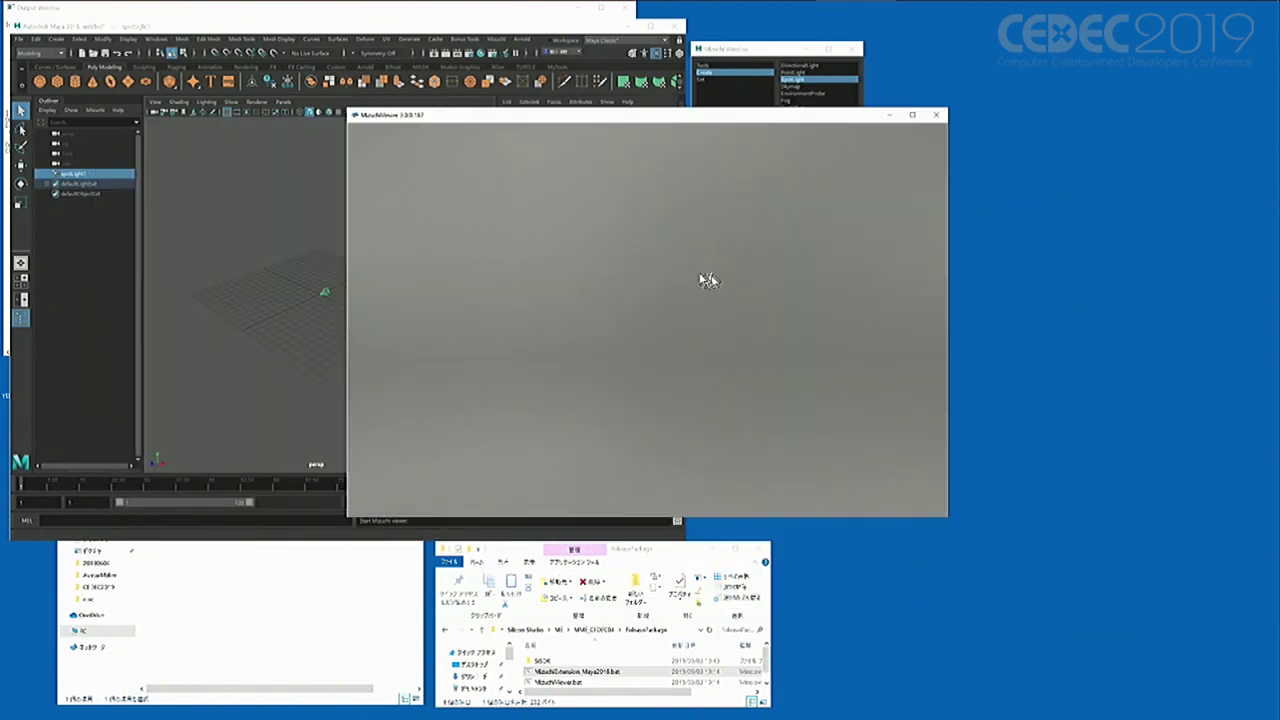
left_click_drag(652, 249, 634, 275)
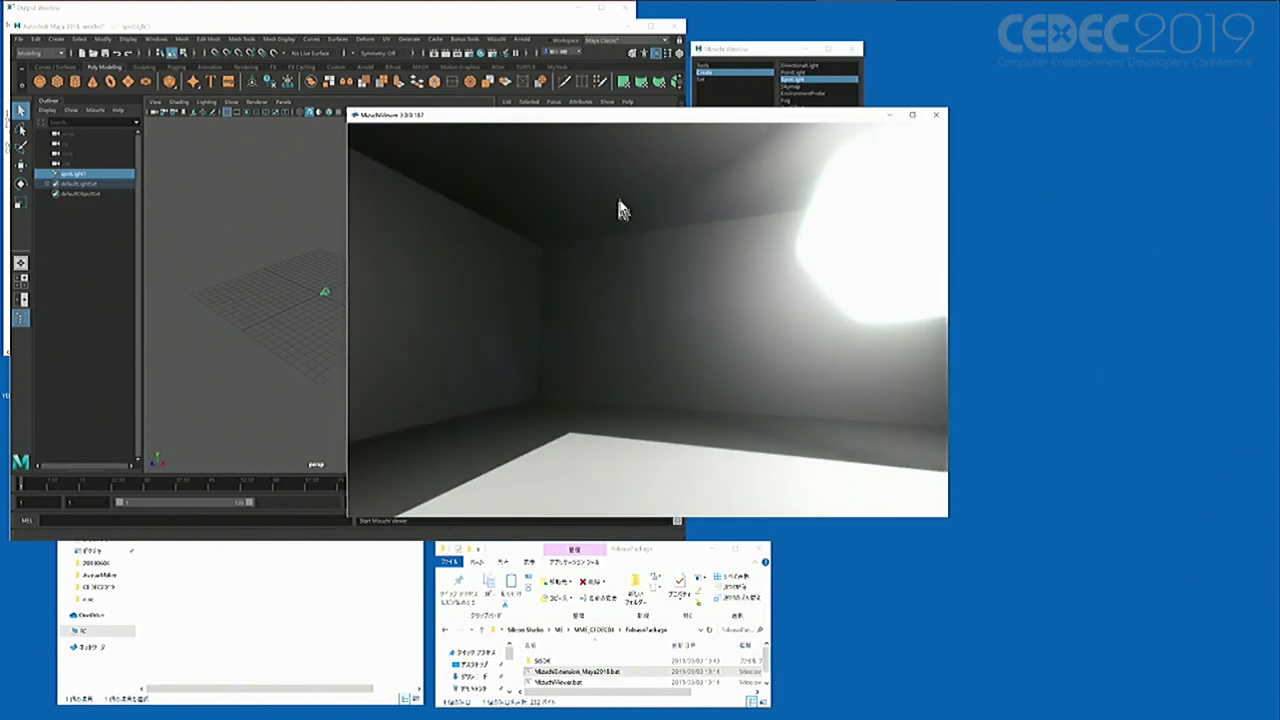
Step: Show and hide the viewer's HUD overlays for FPS, Draw Statistics and Scene Statistics
right_click(620, 207)
left_click(652, 212)
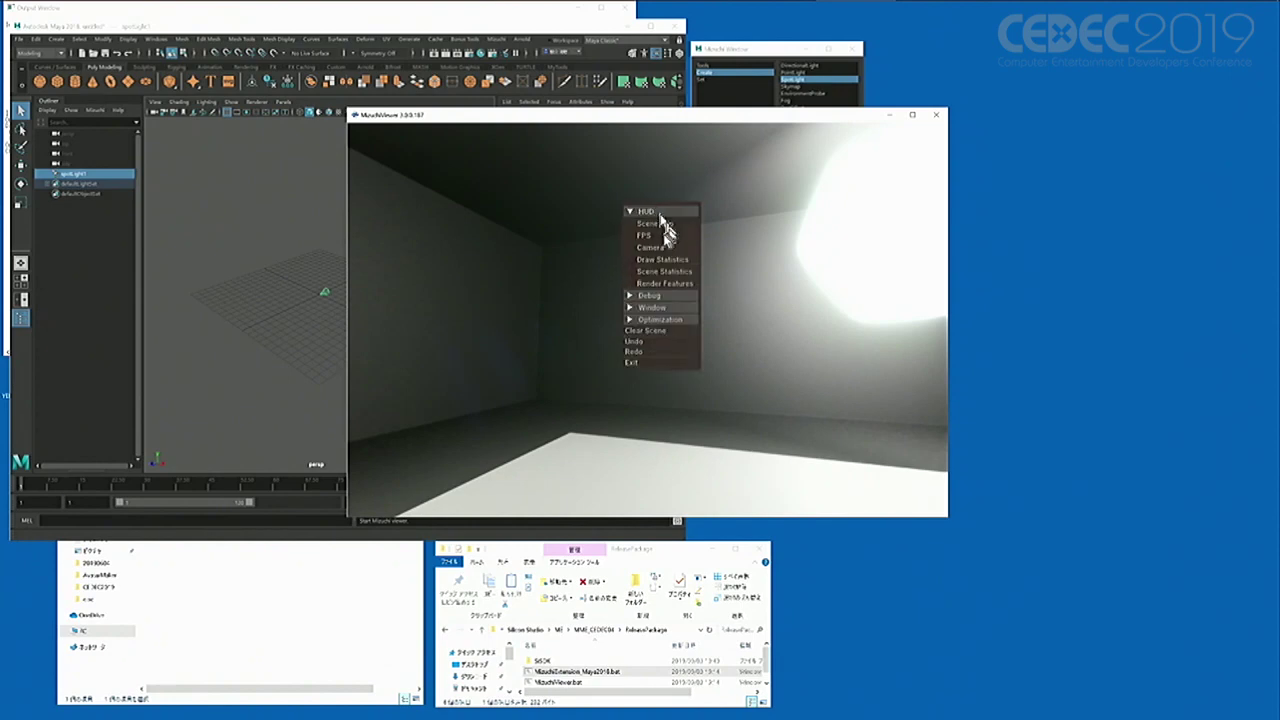
left_click(630, 236)
left_click(630, 237)
left_click(630, 260)
left_click(630, 261)
left_click(630, 272)
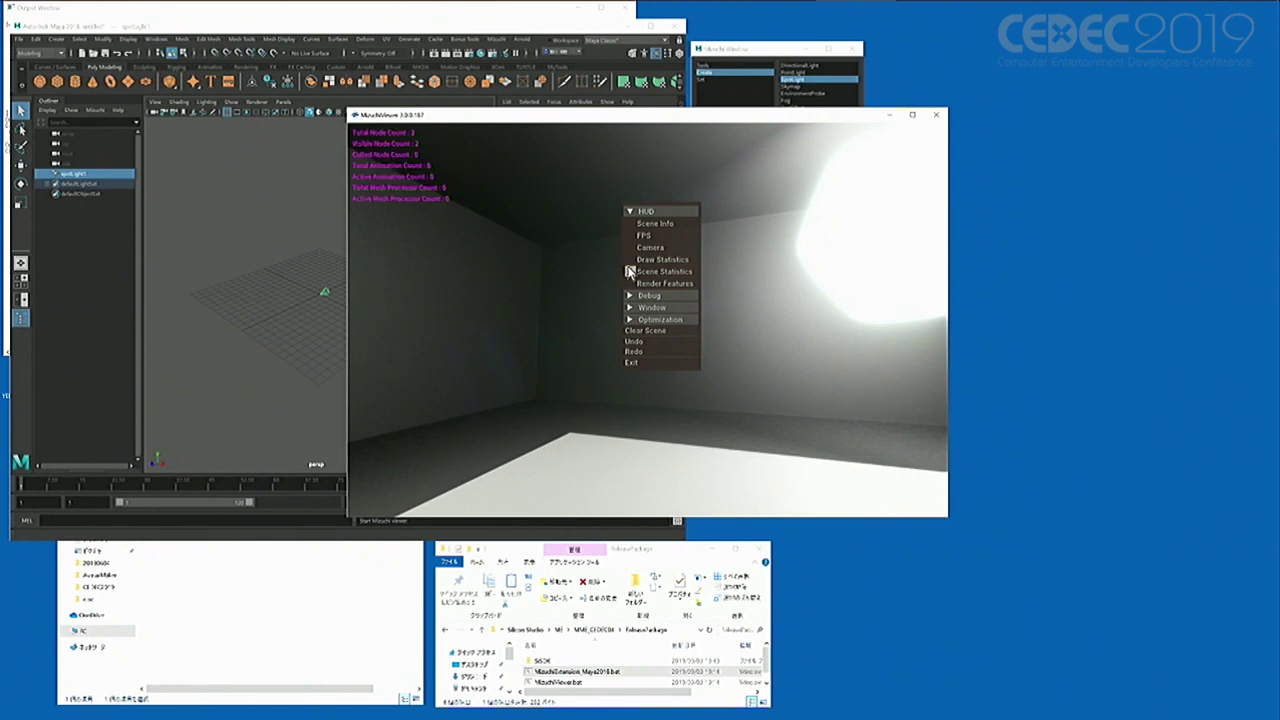
left_click(630, 272)
left_click(630, 272)
left_click(630, 259)
left_click(630, 259)
left_click(630, 272)
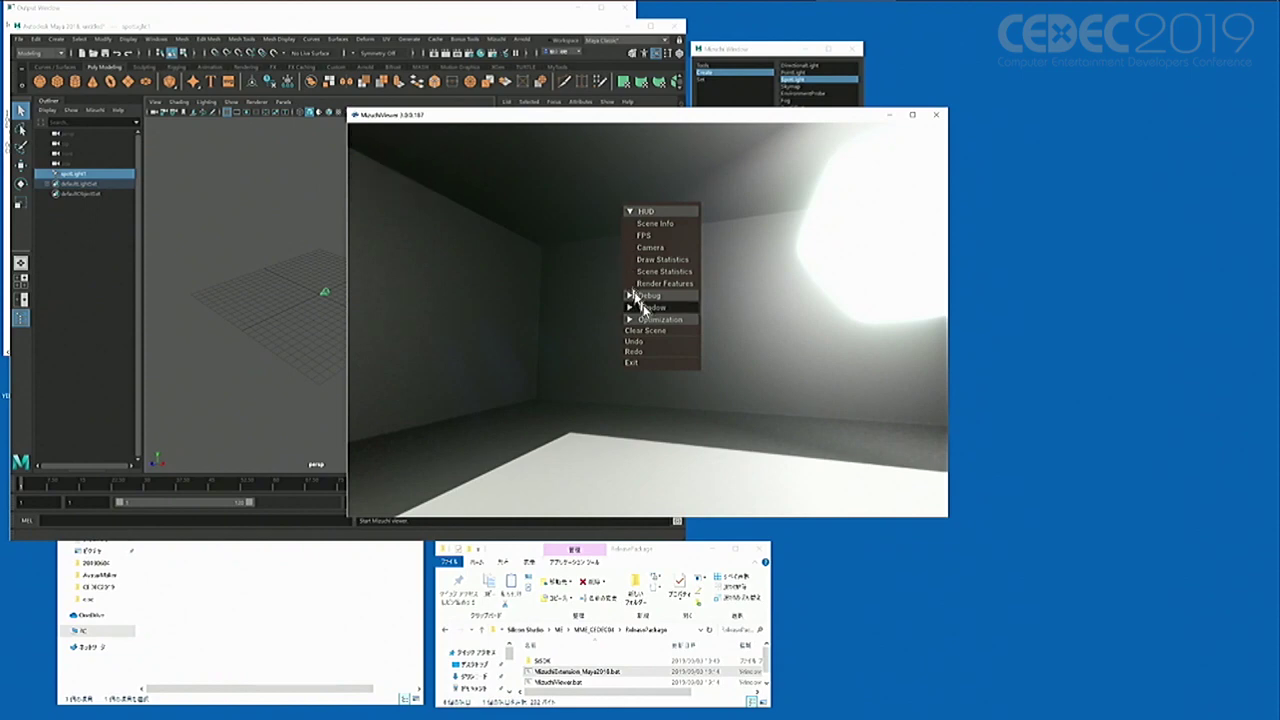
Step: Inspect the scene's Properties window in the viewer and close it
left_click(645, 311)
left_click(645, 352)
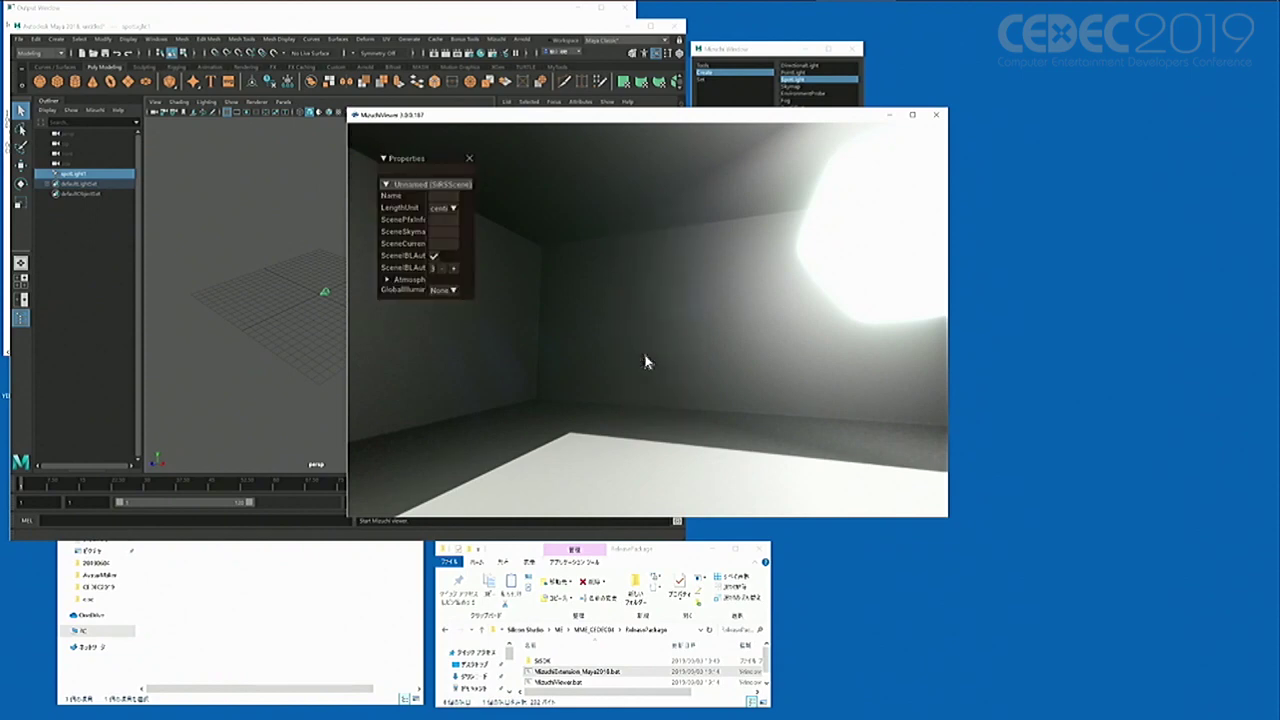
left_click(469, 158)
Step: Examine the frozen frame's CPU and GPU stats in the viewer's Profiler, then unfreeze and close it
right_click(556, 185)
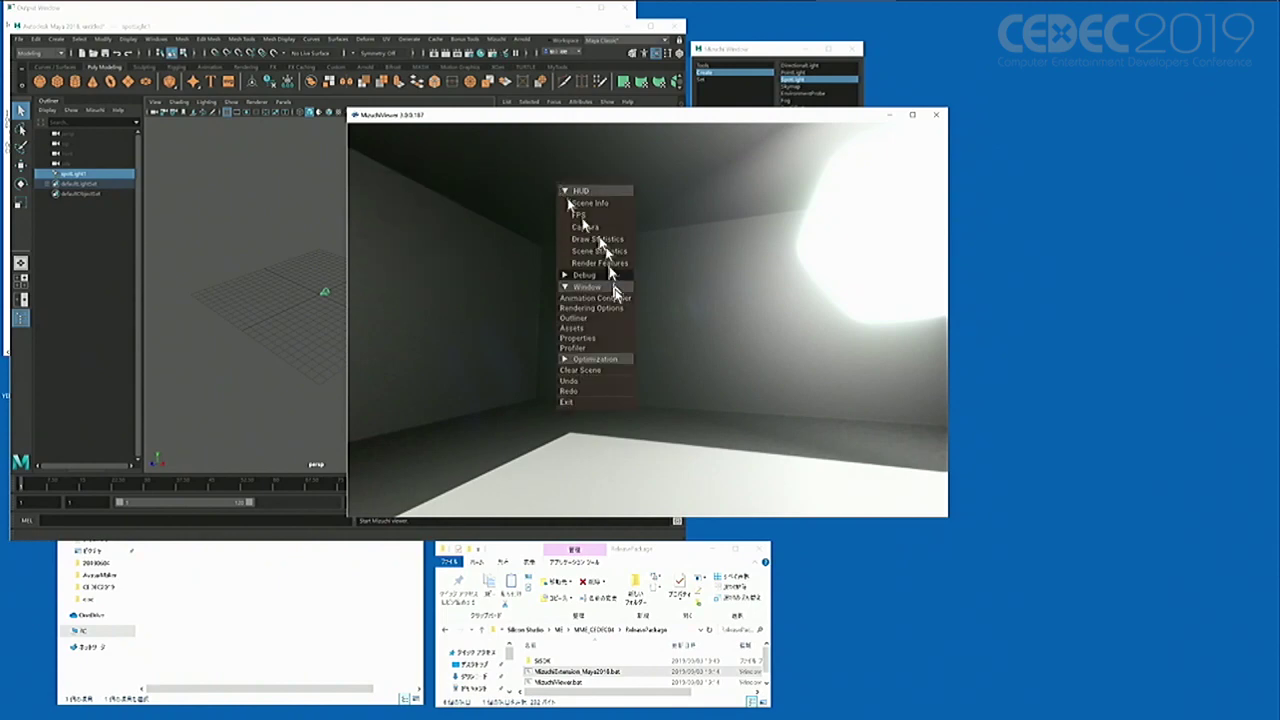
left_click(590, 348)
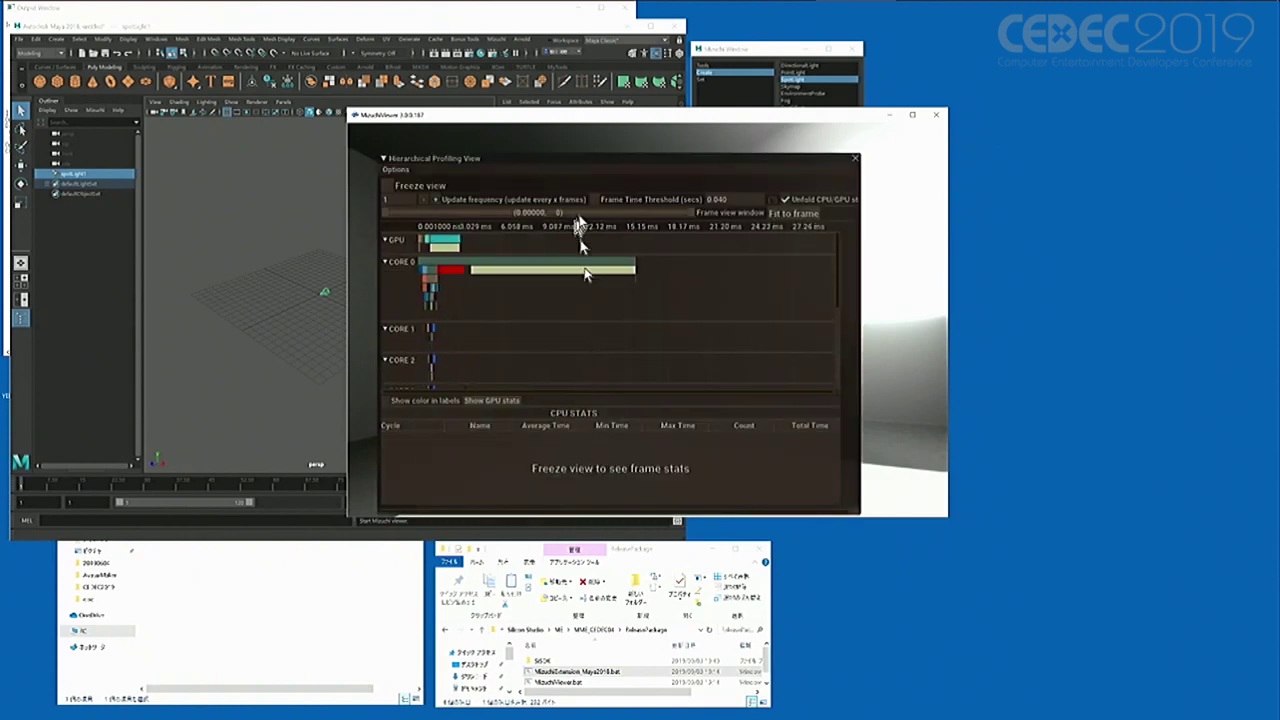
left_click(388, 186)
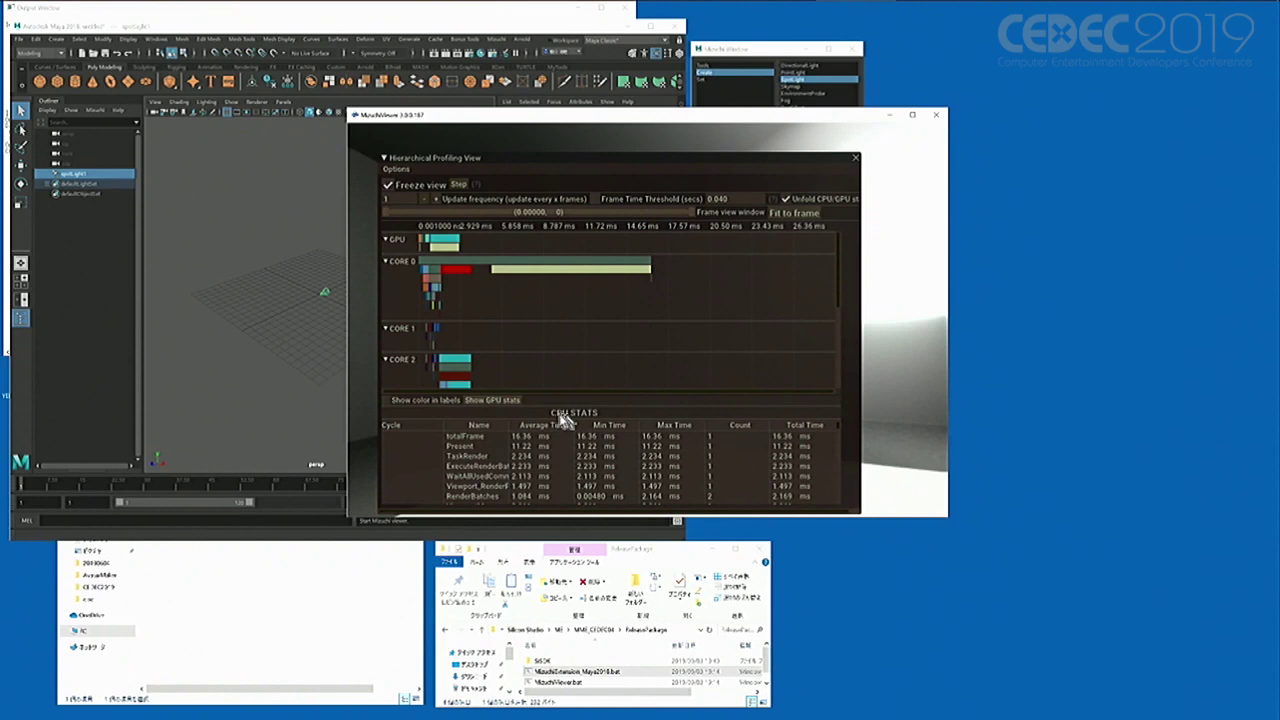
left_click(491, 400)
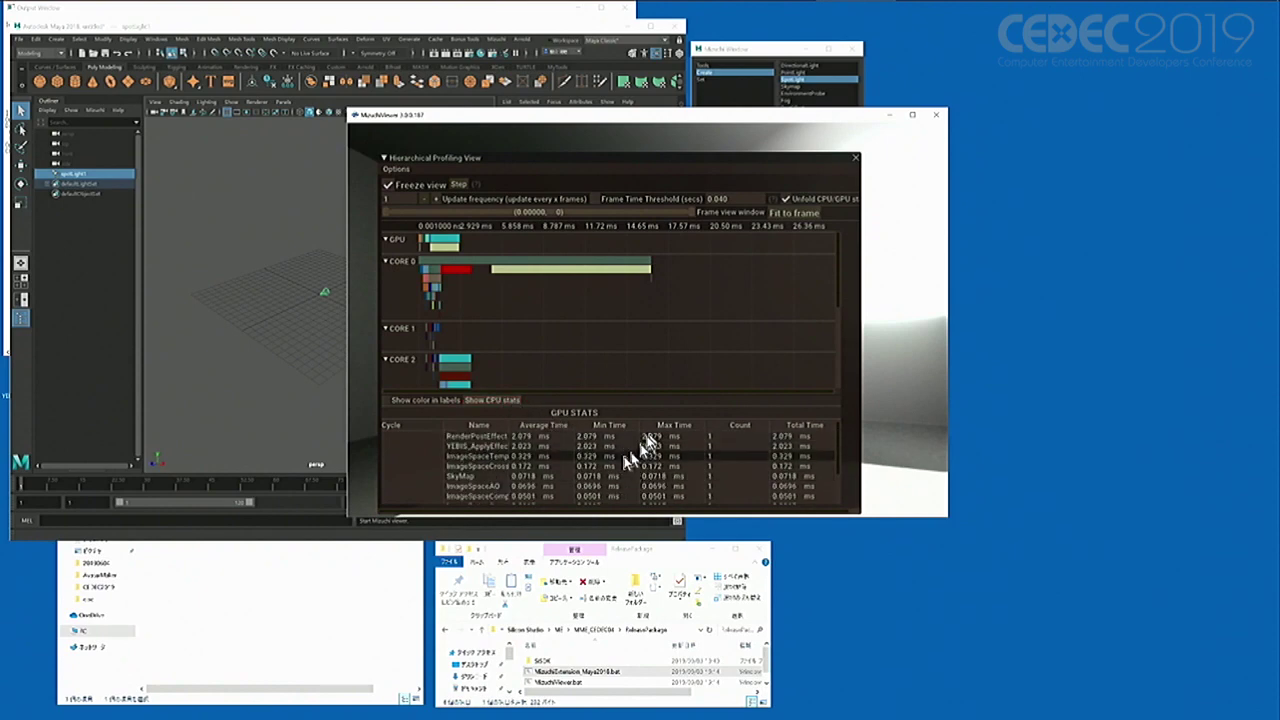
left_click(389, 185)
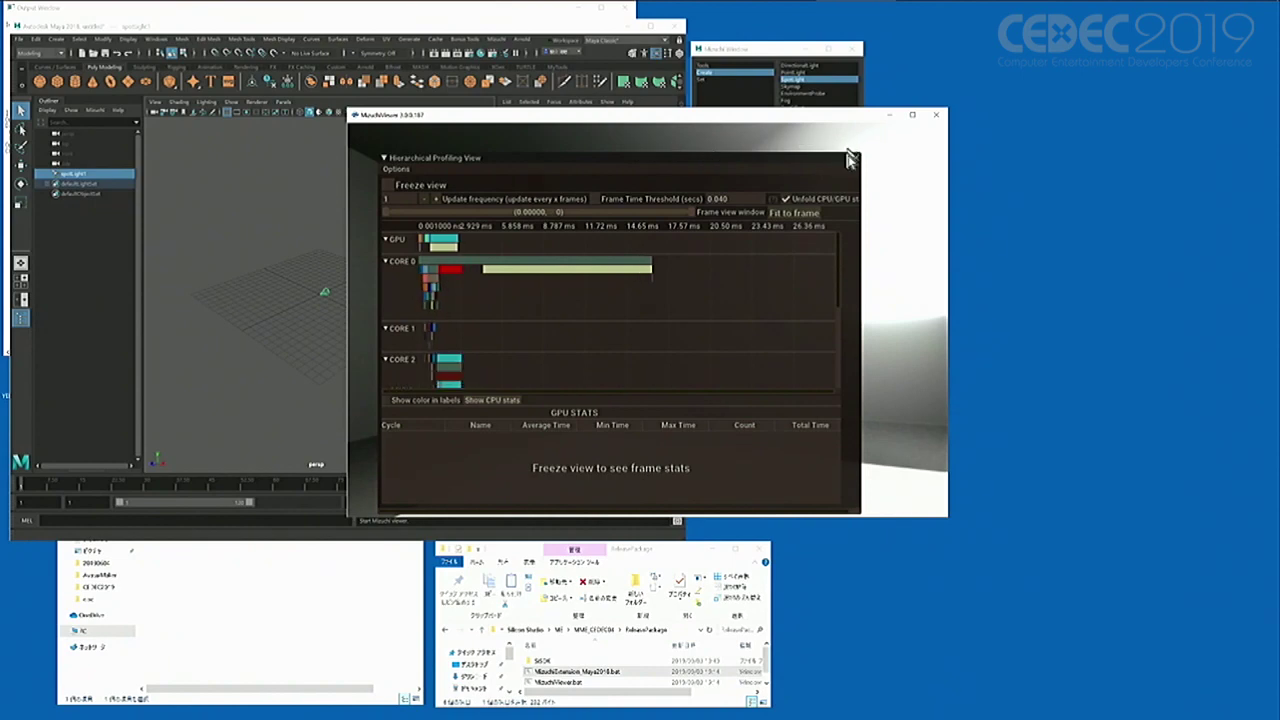
left_click(849, 161)
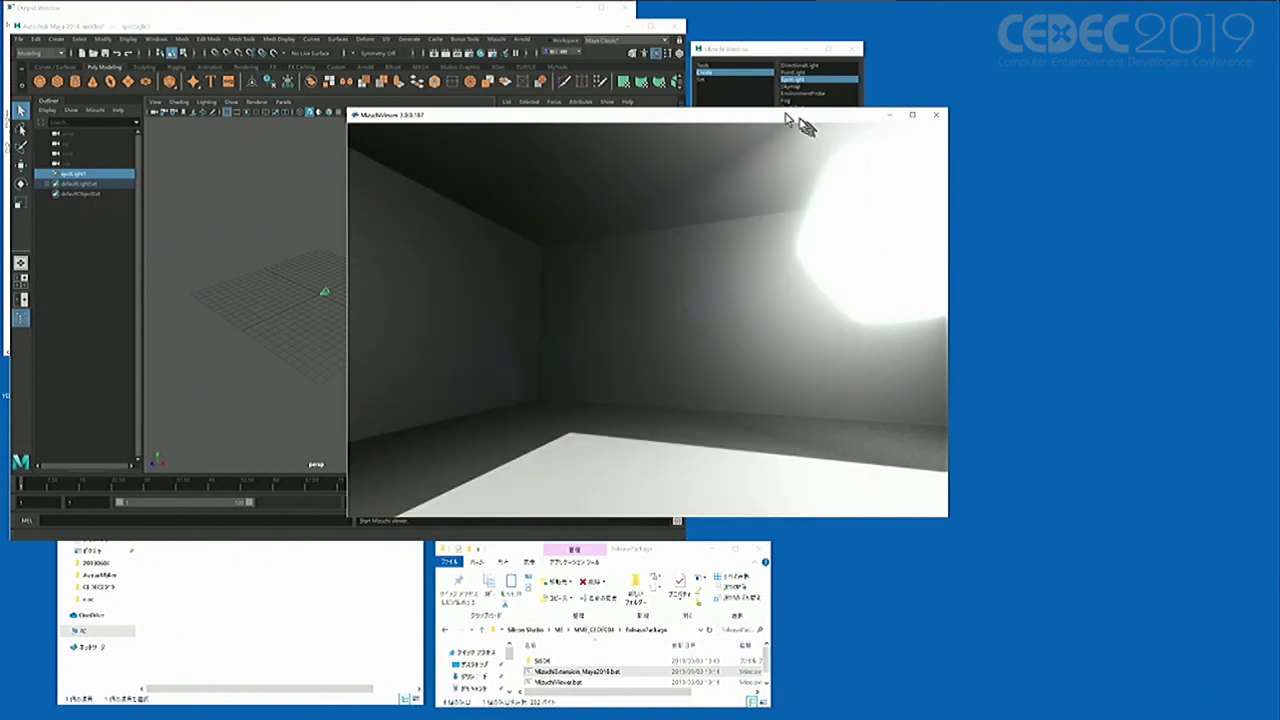
Step: Move the viewer window beside Maya and open the recently used teapot scene
left_click_drag(757, 120, 1047, 152)
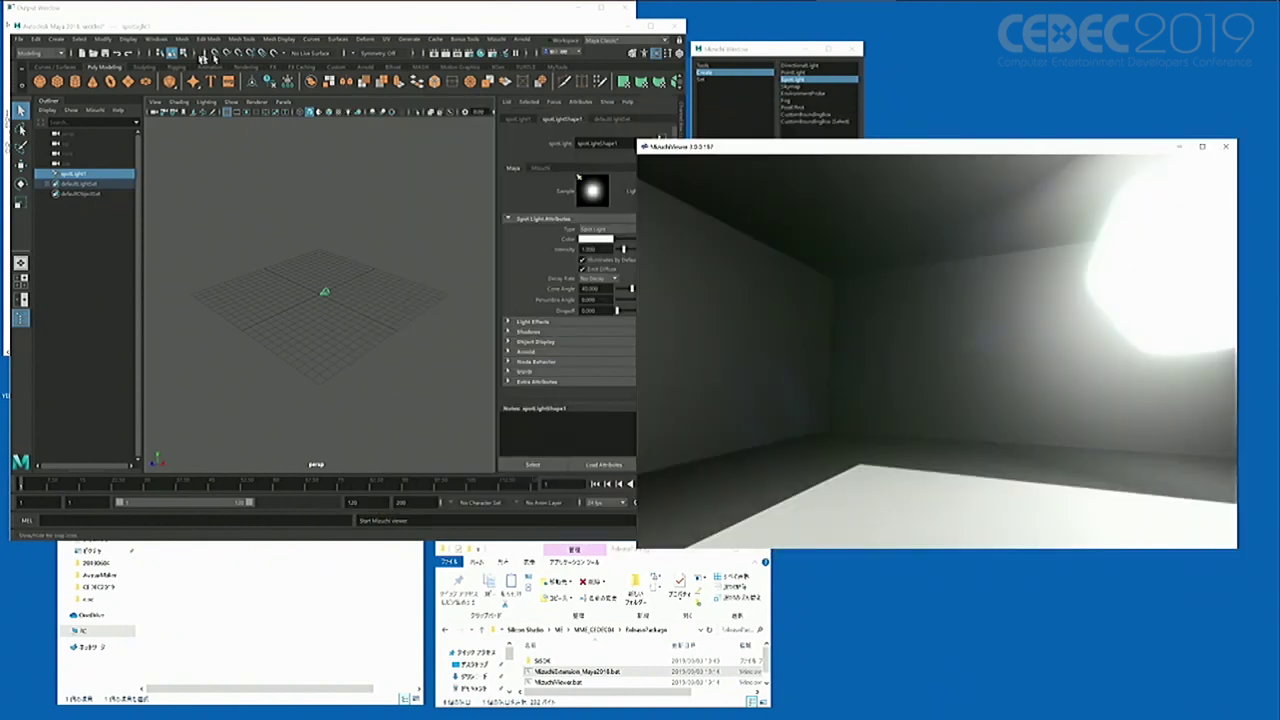
left_click(19, 39)
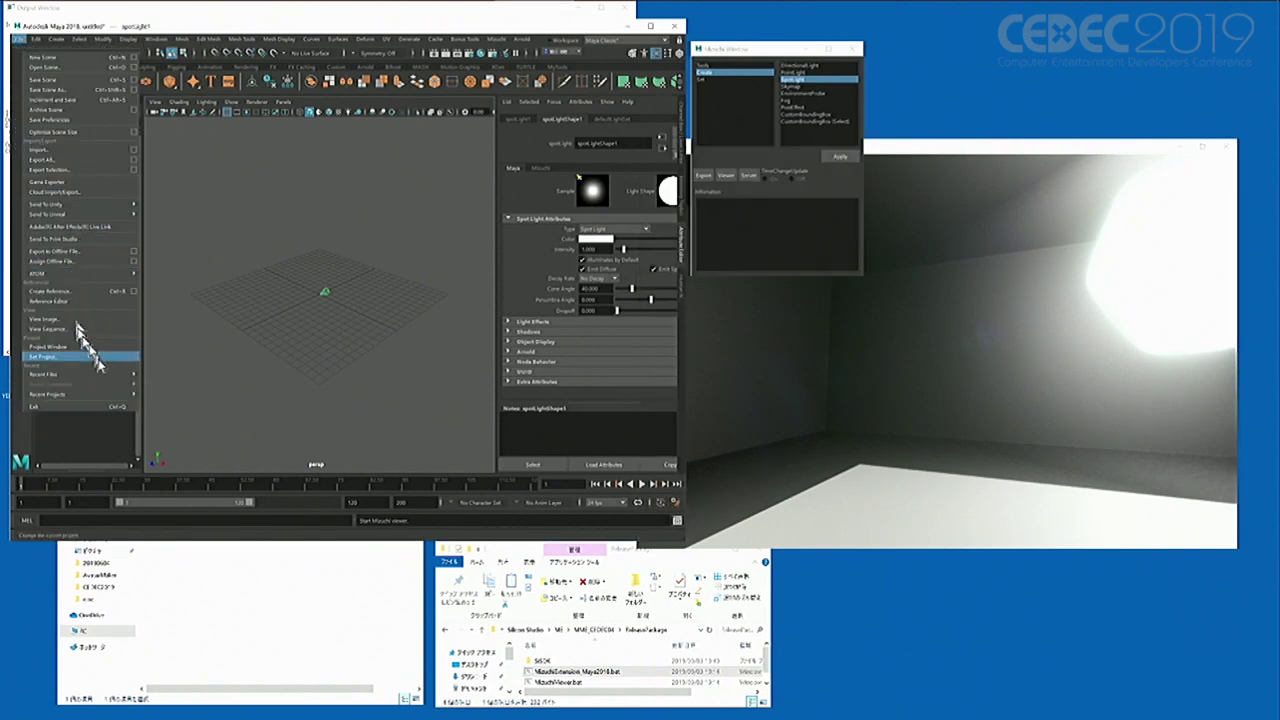
mouse_move(97, 374)
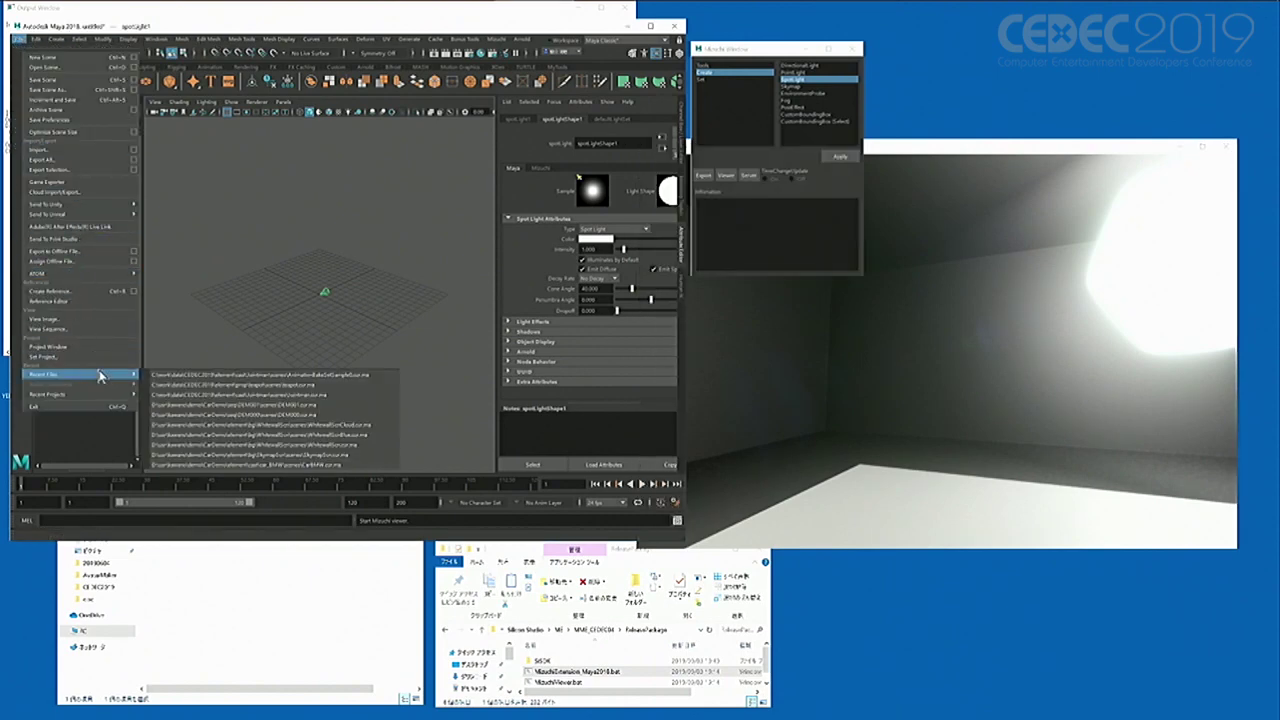
left_click(175, 387)
left_click(622, 366)
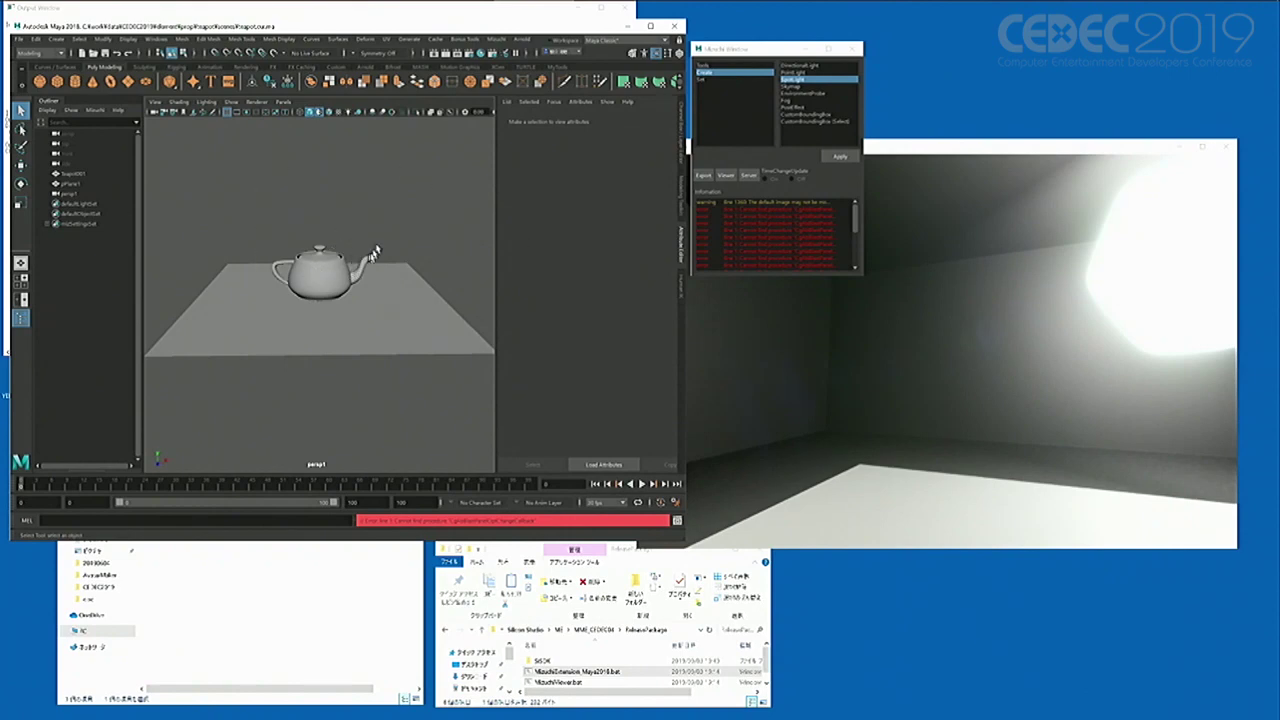
Step: Export the teapot scene to the Mizuchi viewer and place the viewer window in front beside Maya's viewport
left_click_drag(368, 264, 360, 292, "alt")
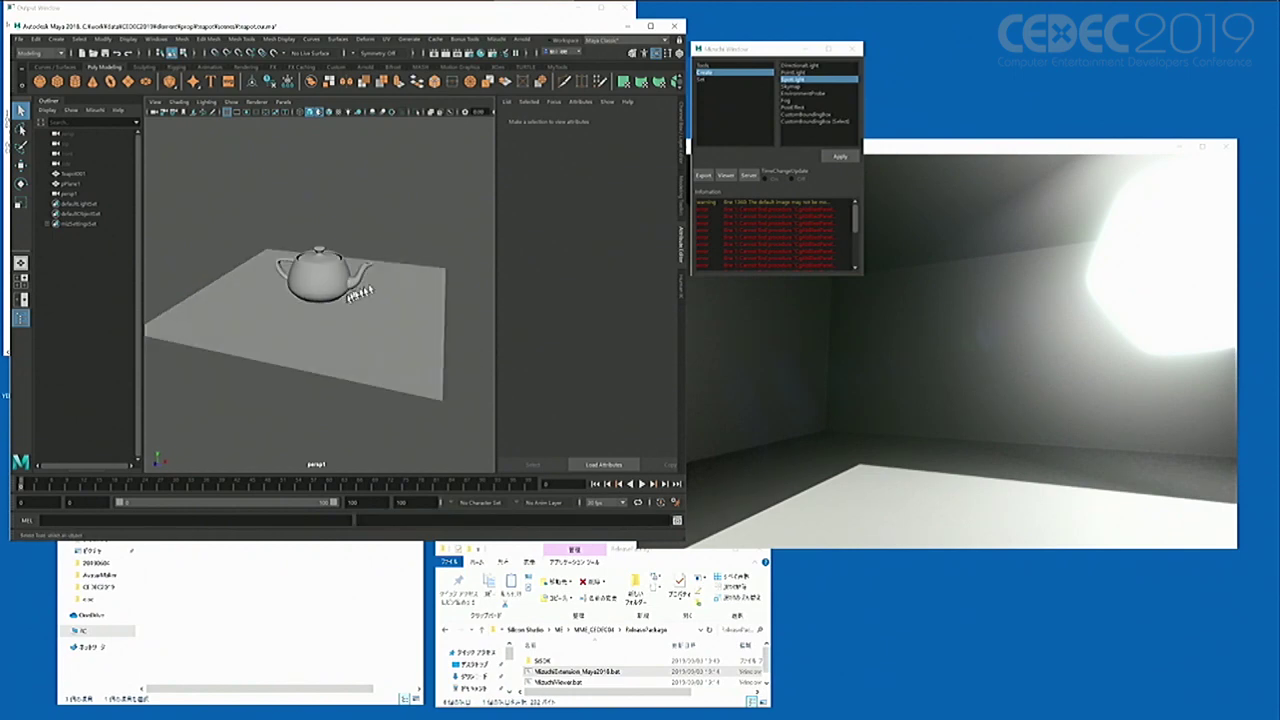
left_click(705, 176)
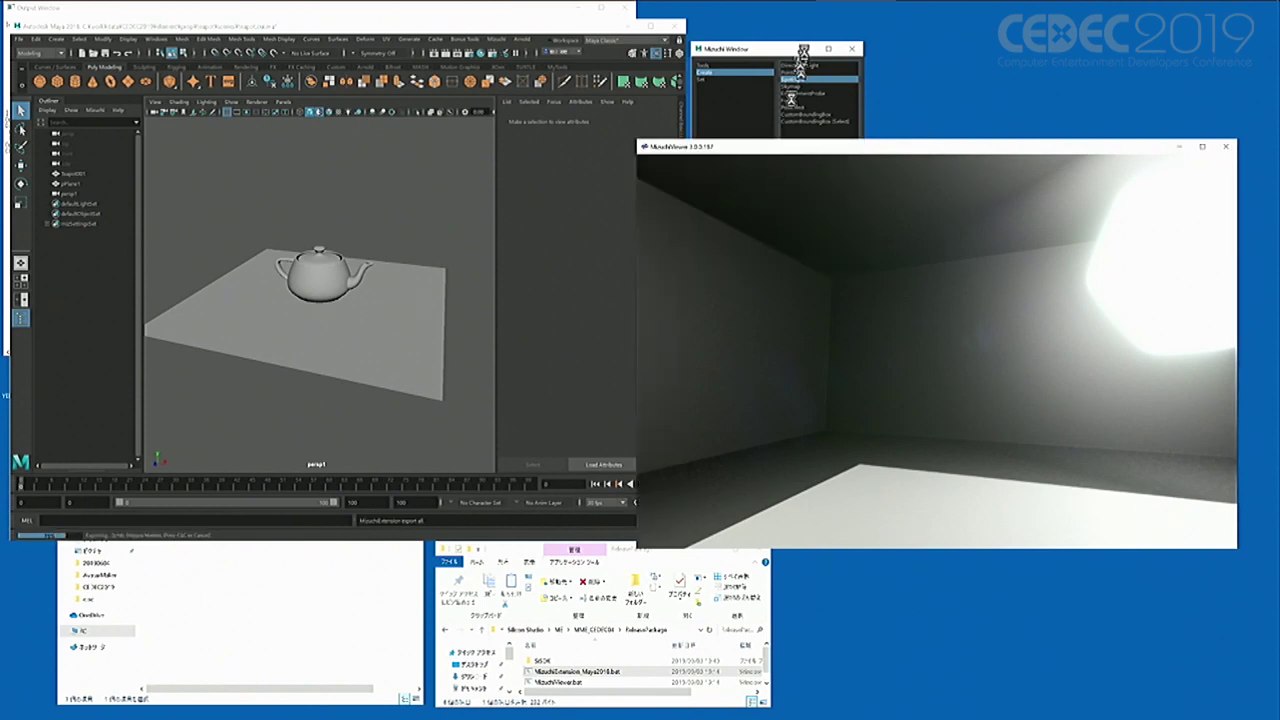
left_click(738, 50)
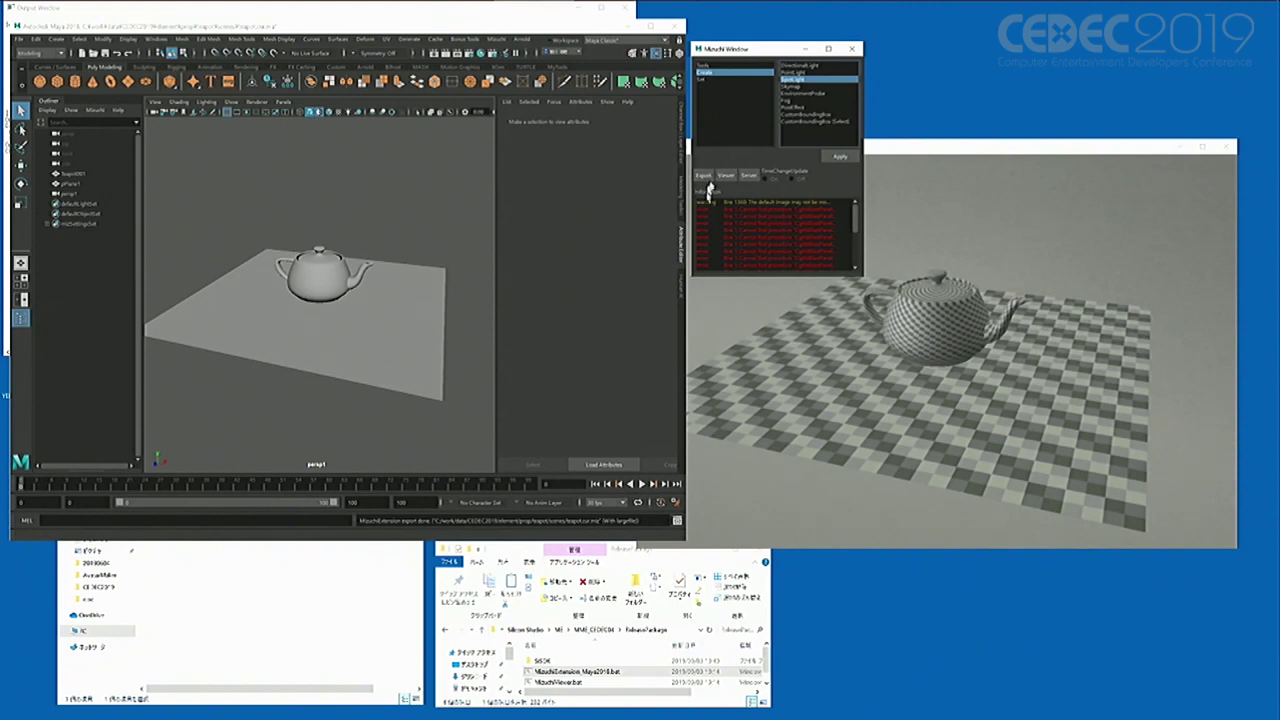
left_click(918, 148)
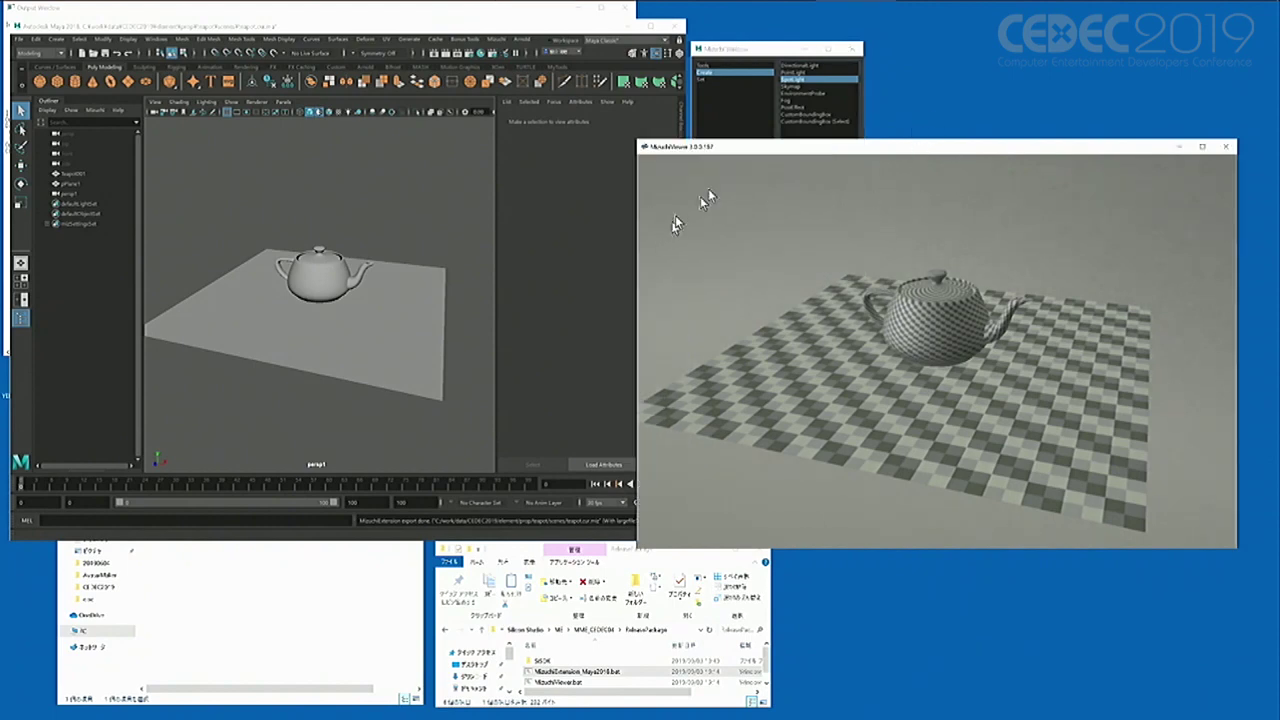
left_click_drag(720, 150, 692, 112)
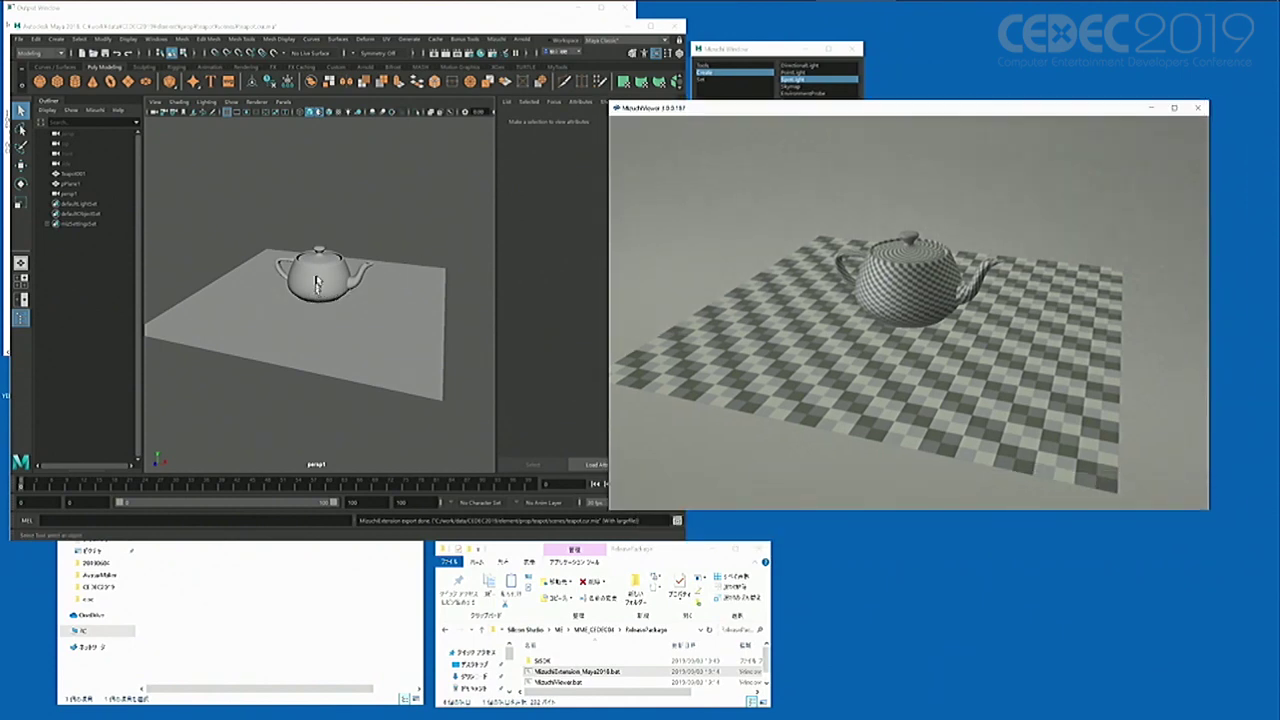
left_click_drag(300, 300, 399, 201, "alt")
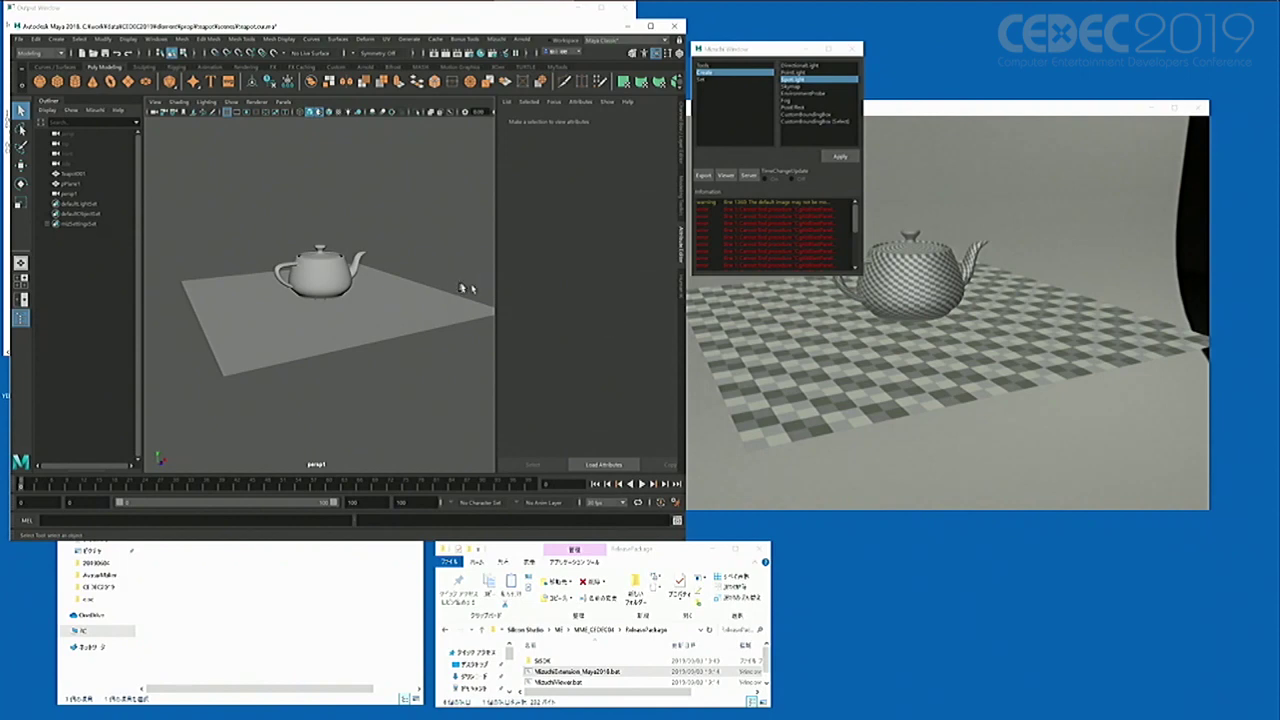
Step: Try transforming the teapot with the move, rotate and scale tools, and undo the change
left_click(315, 282)
key("w")
key("e")
key("r")
left_click_drag(340, 291, 385, 287)
key("e")
Step: Move the Mizuchi window below the viewer and show the teapot's lambert1 material attributes
left_click_drag(722, 50, 757, 505)
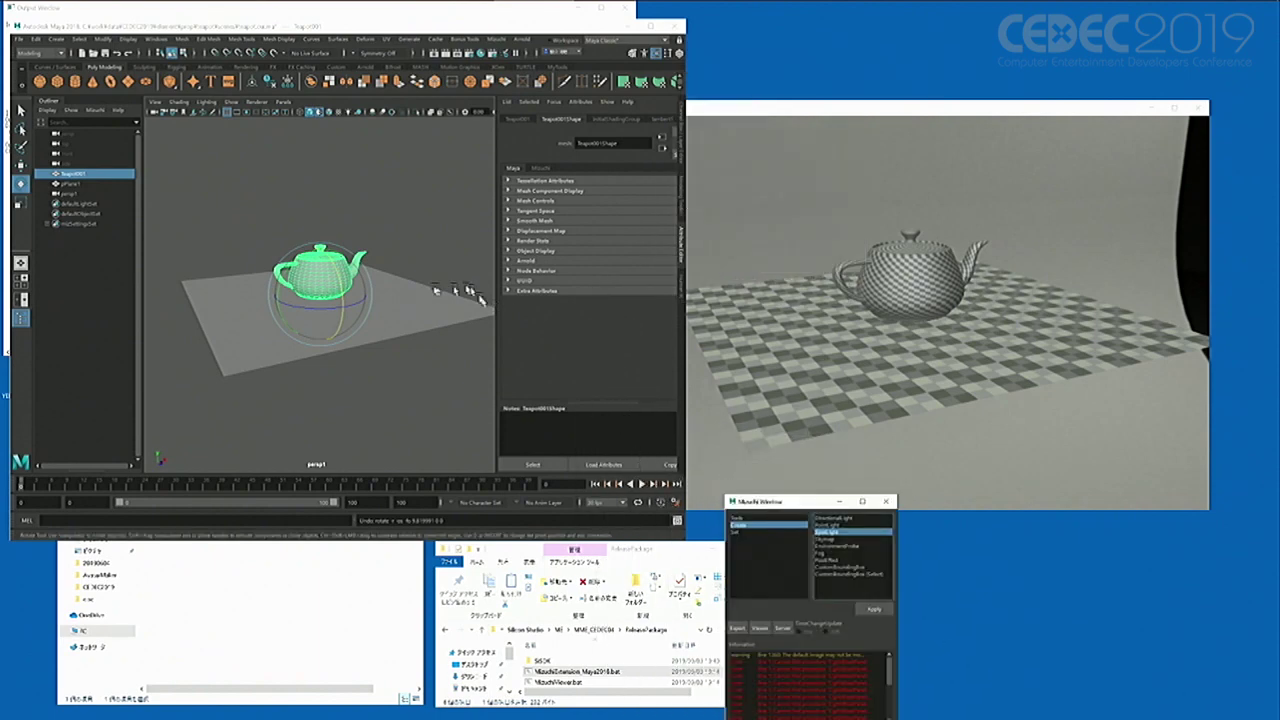
left_click_drag(425, 287, 542, 300, "alt")
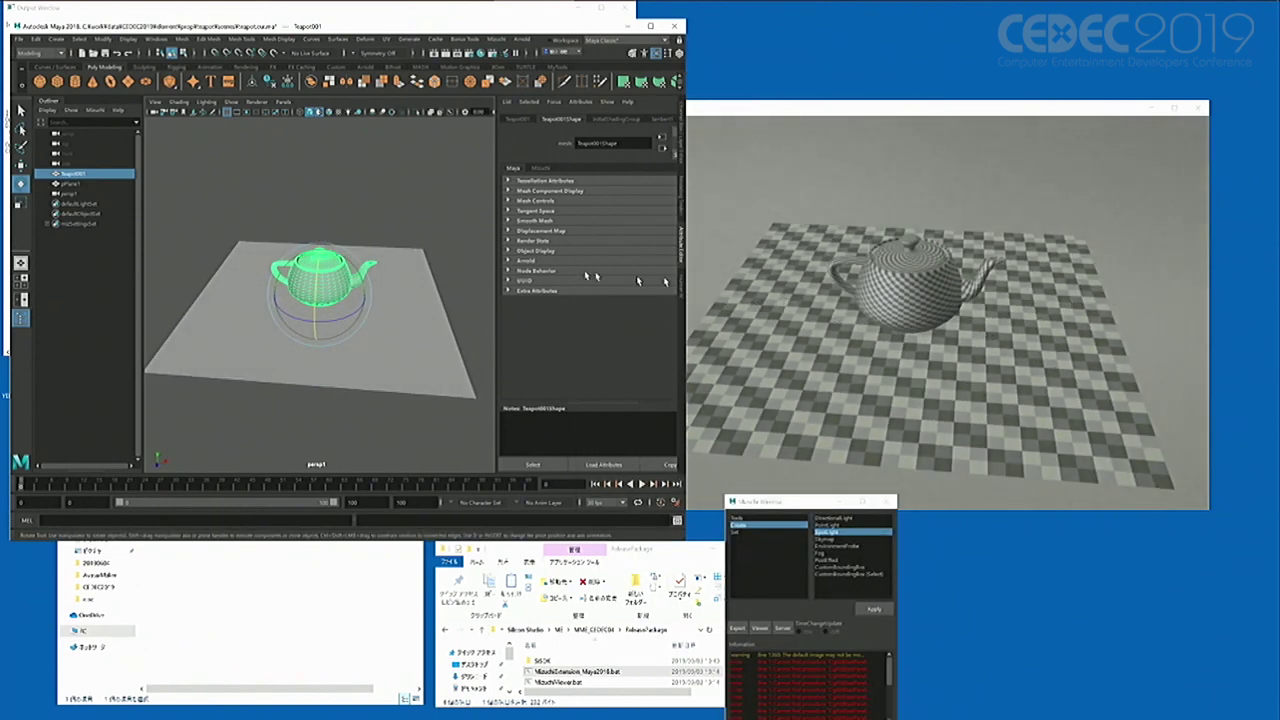
scroll(396, 272, "up", 3)
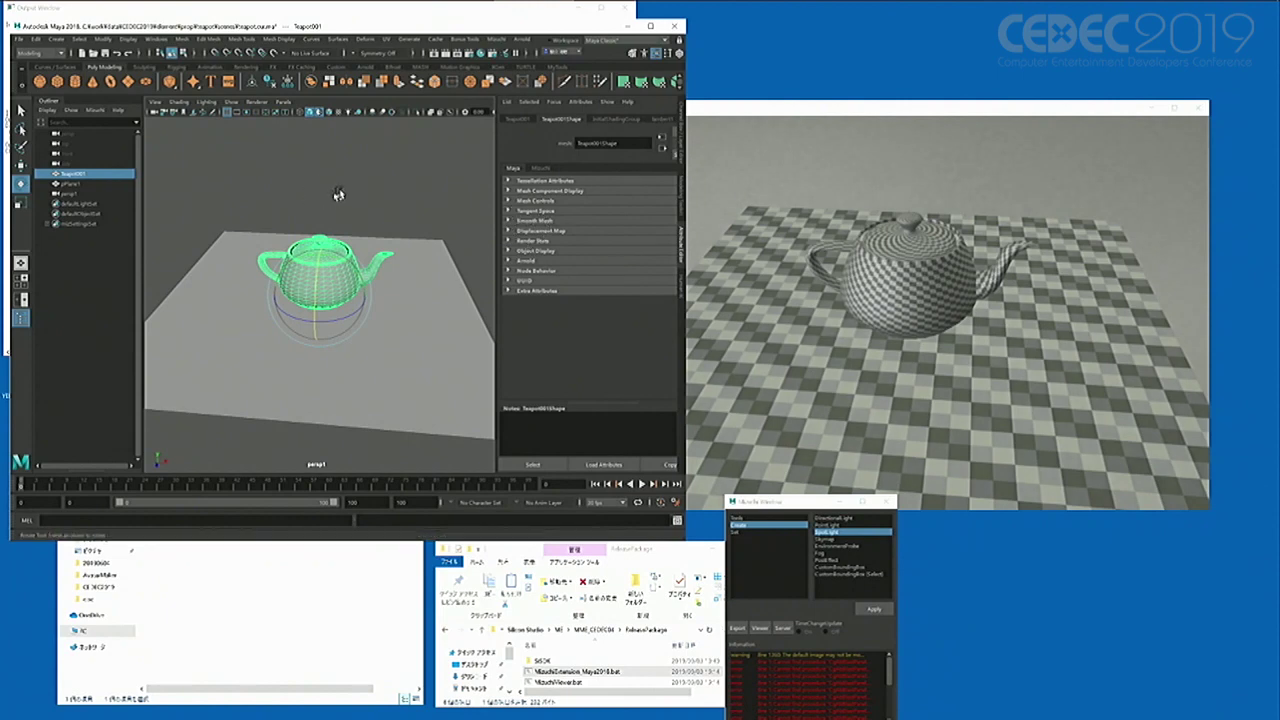
left_click(460, 214)
left_click(326, 268)
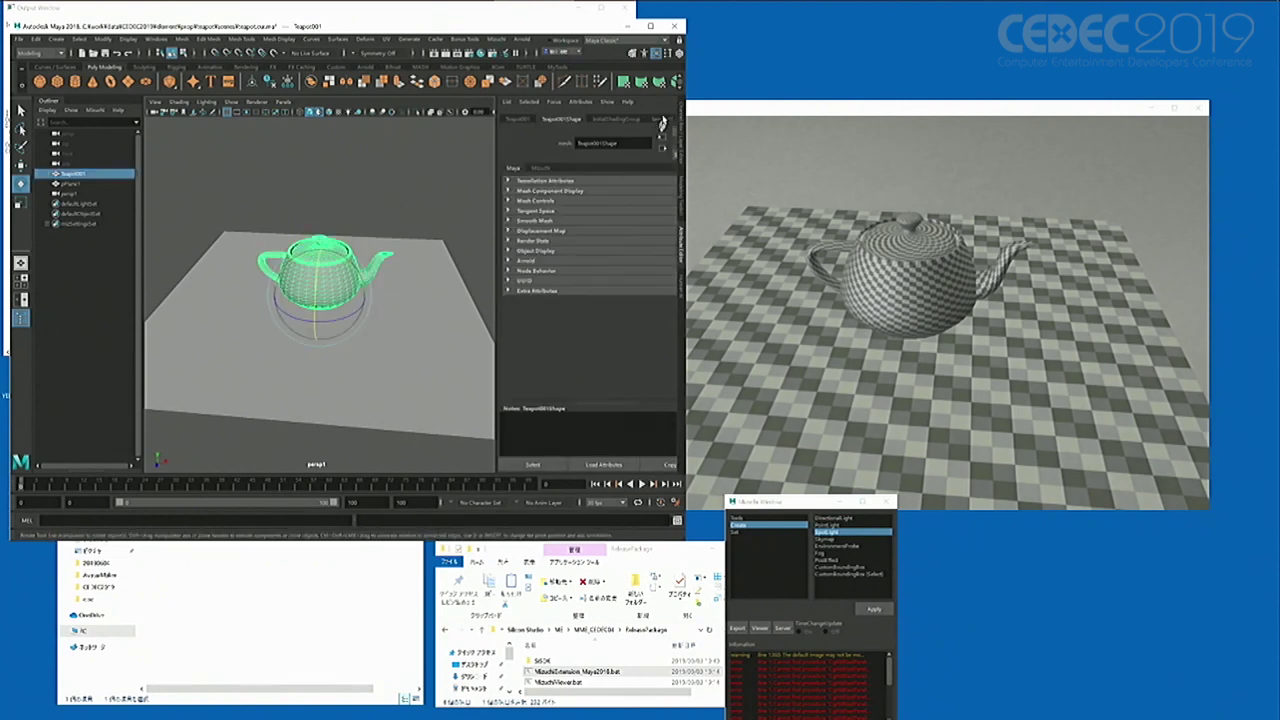
left_click(660, 119)
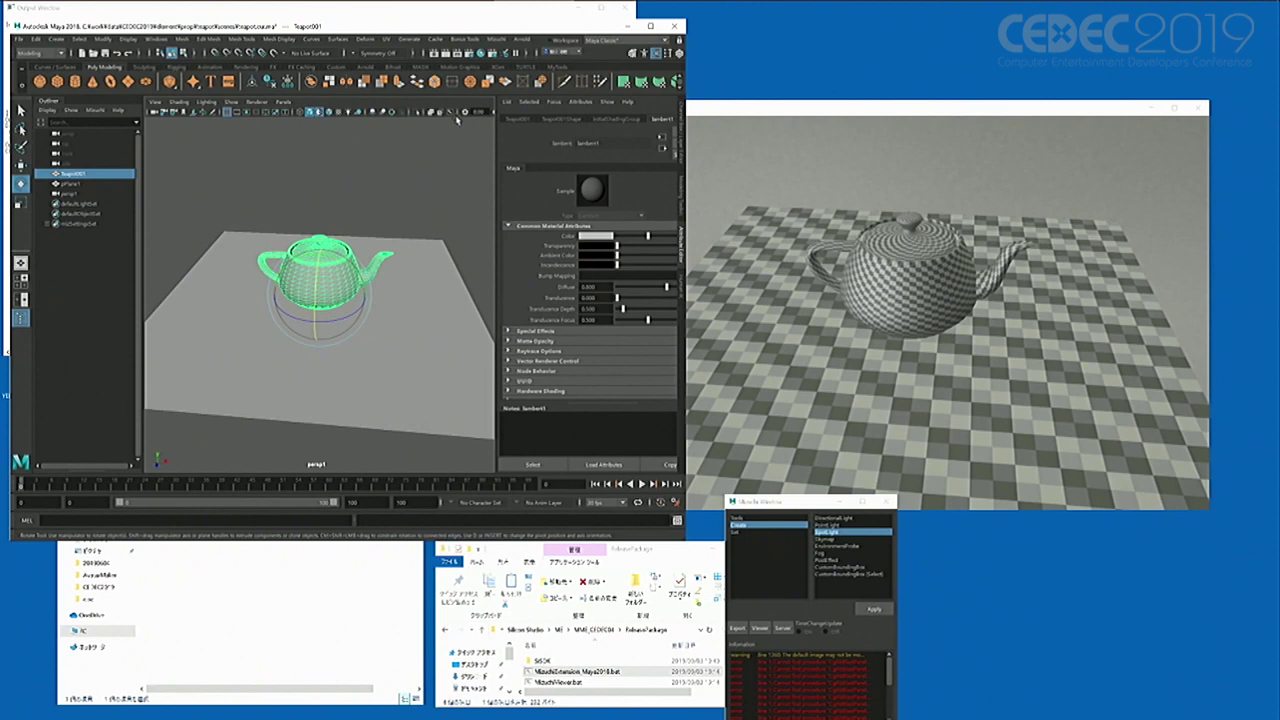
Step: Open the Hypershade and place it below the teapot so the model stays in sight
left_click(481, 53)
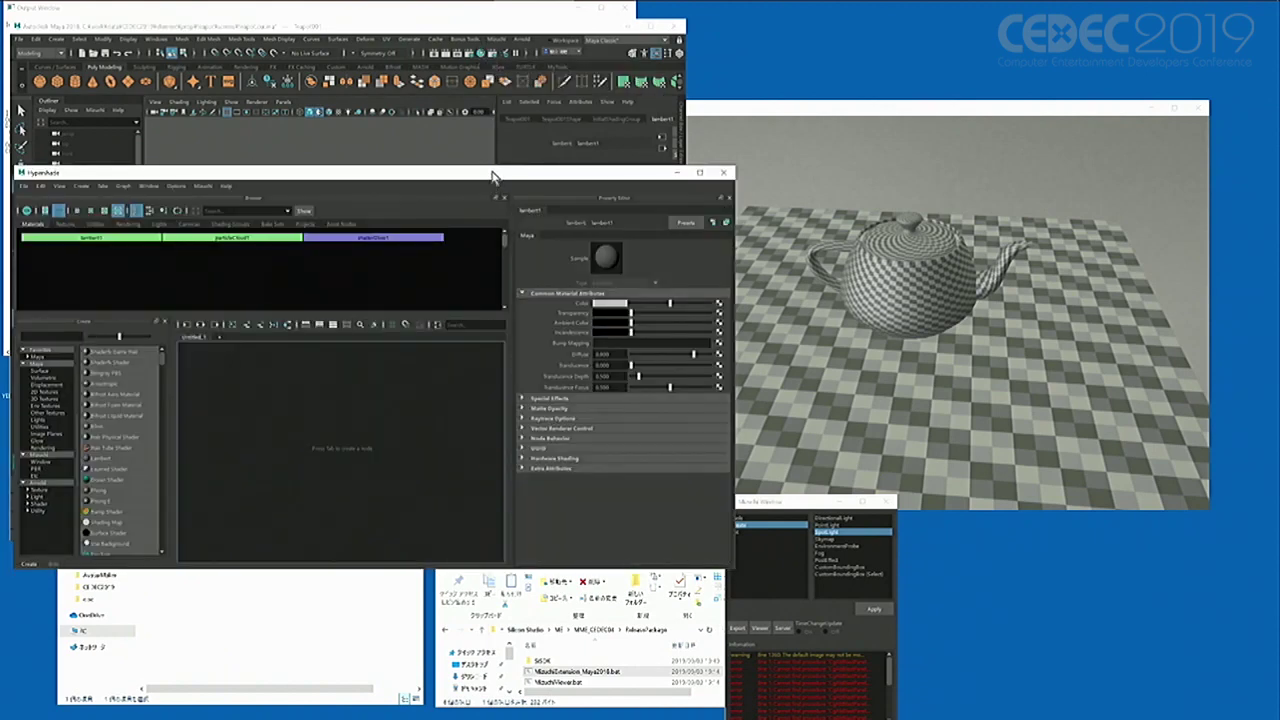
left_click_drag(491, 176, 556, 320)
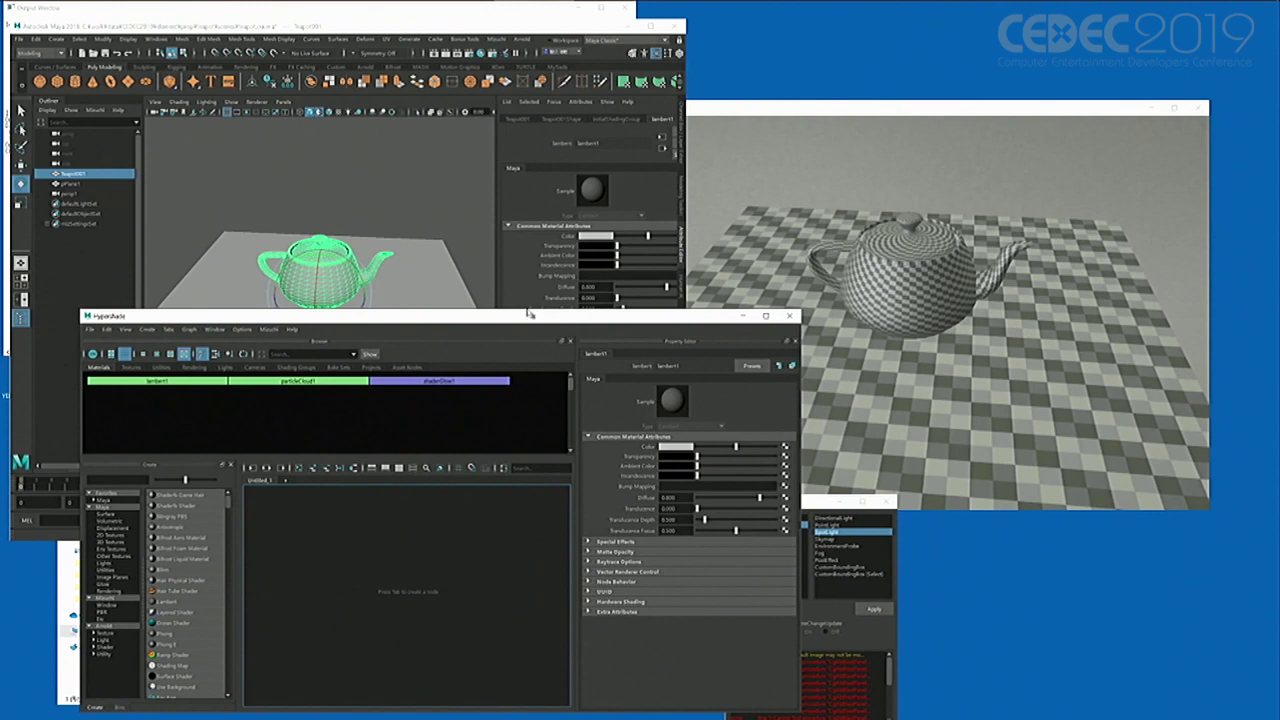
left_click_drag(530, 314, 595, 213)
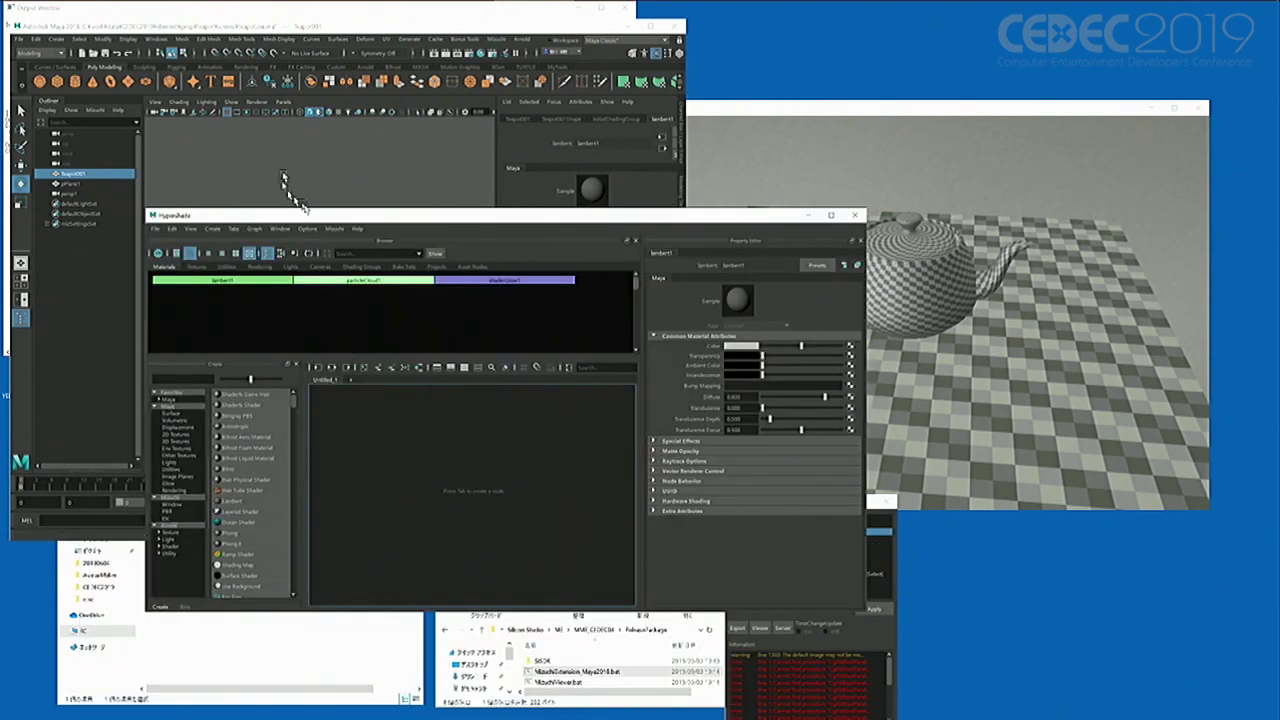
left_click_drag(309, 216, 334, 313)
left_click_drag(285, 250, 335, 296, "alt")
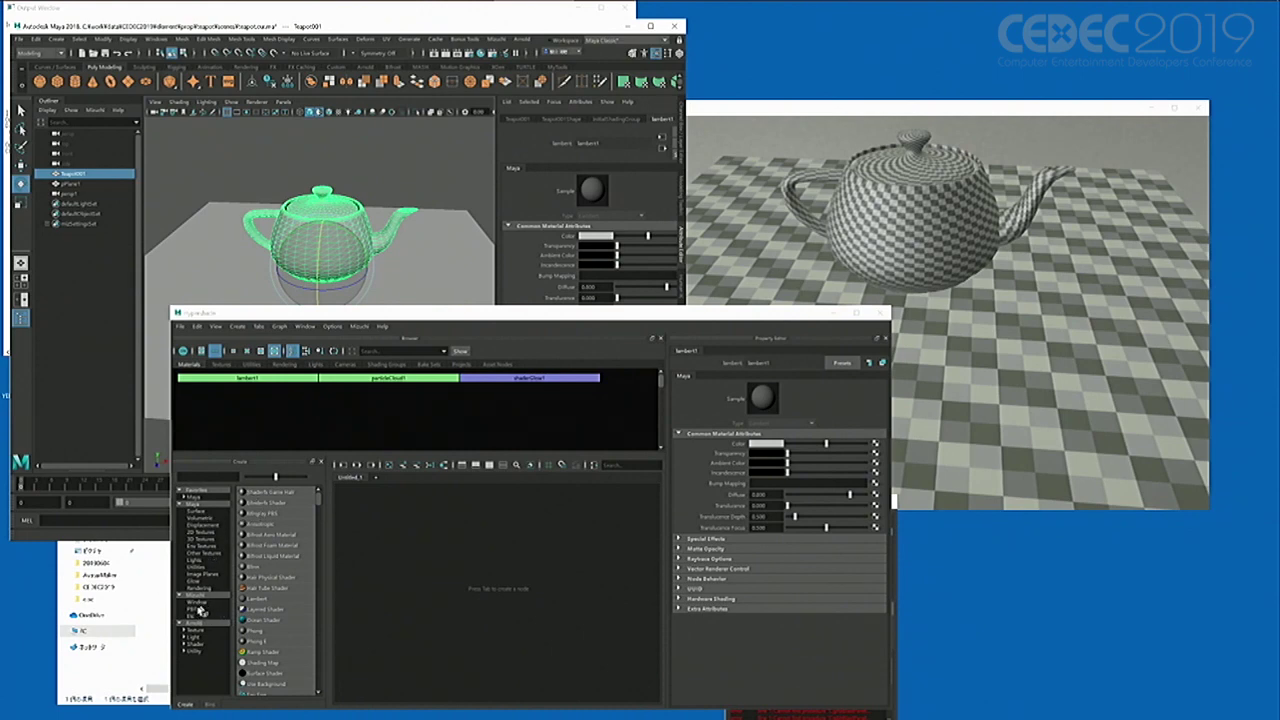
Step: Create two Mizuchi PBR Material nodes in the Hypershade
left_click(198, 609)
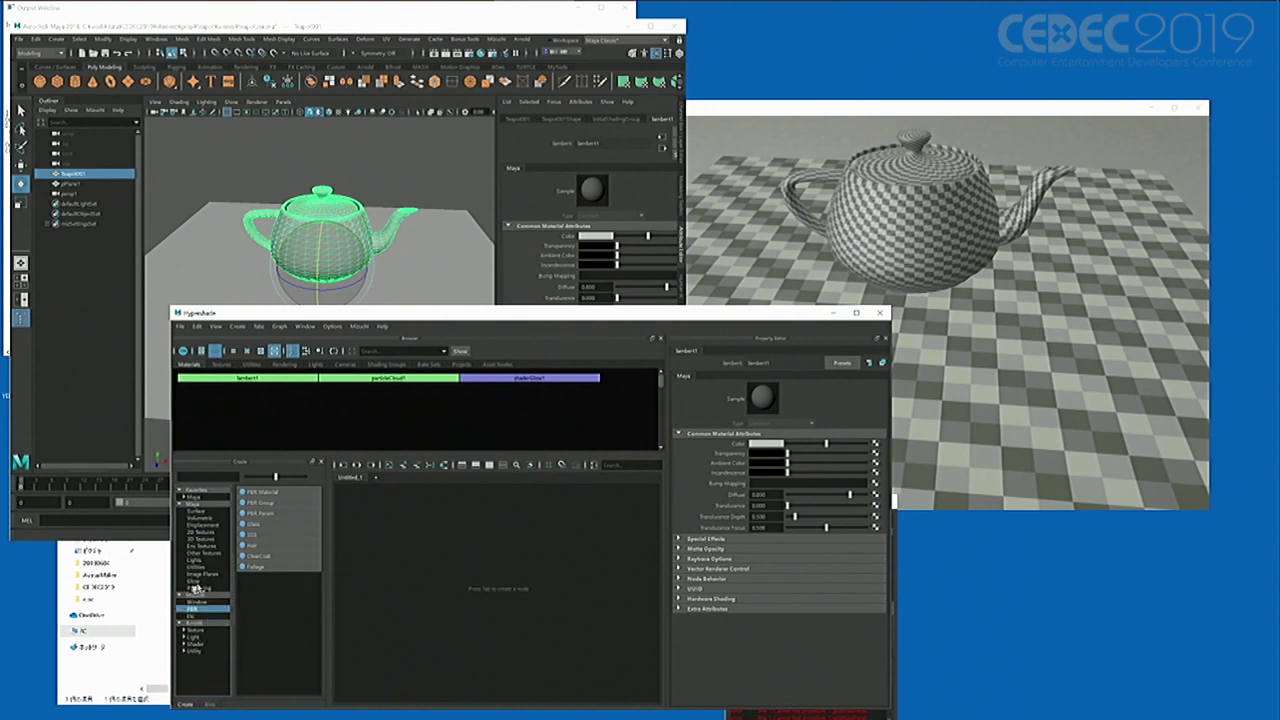
left_click(274, 495)
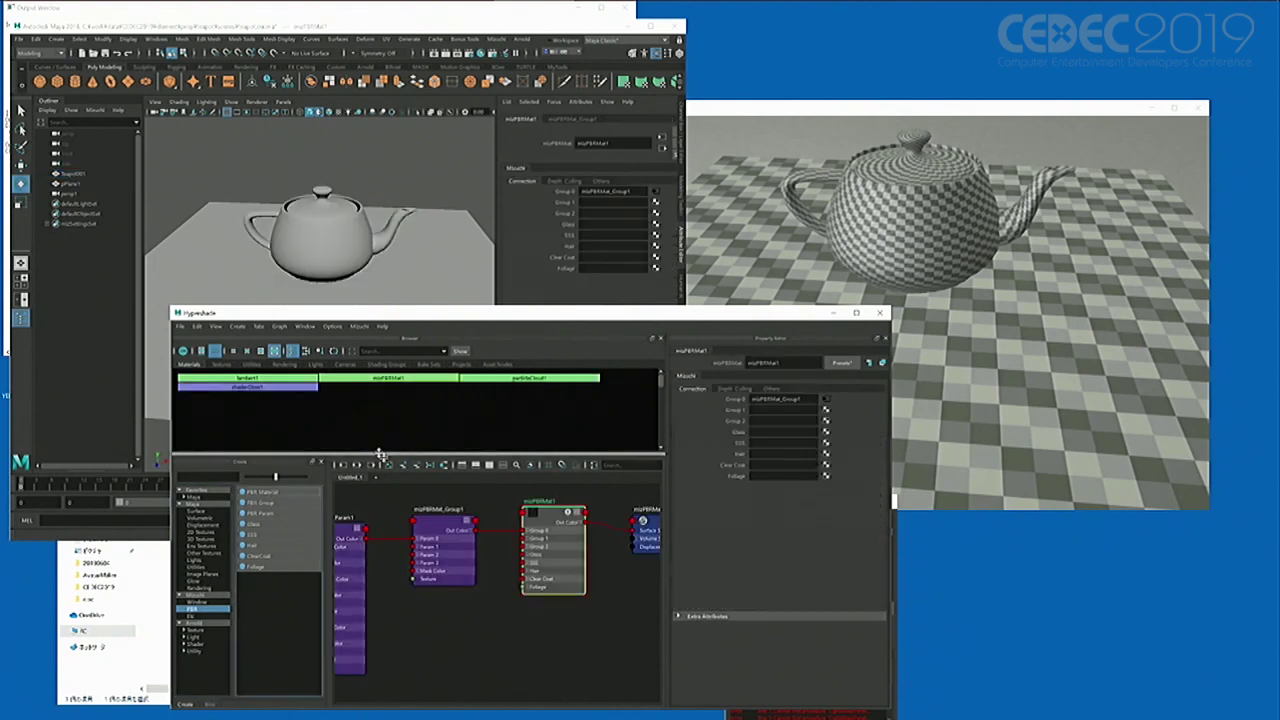
left_click(285, 497)
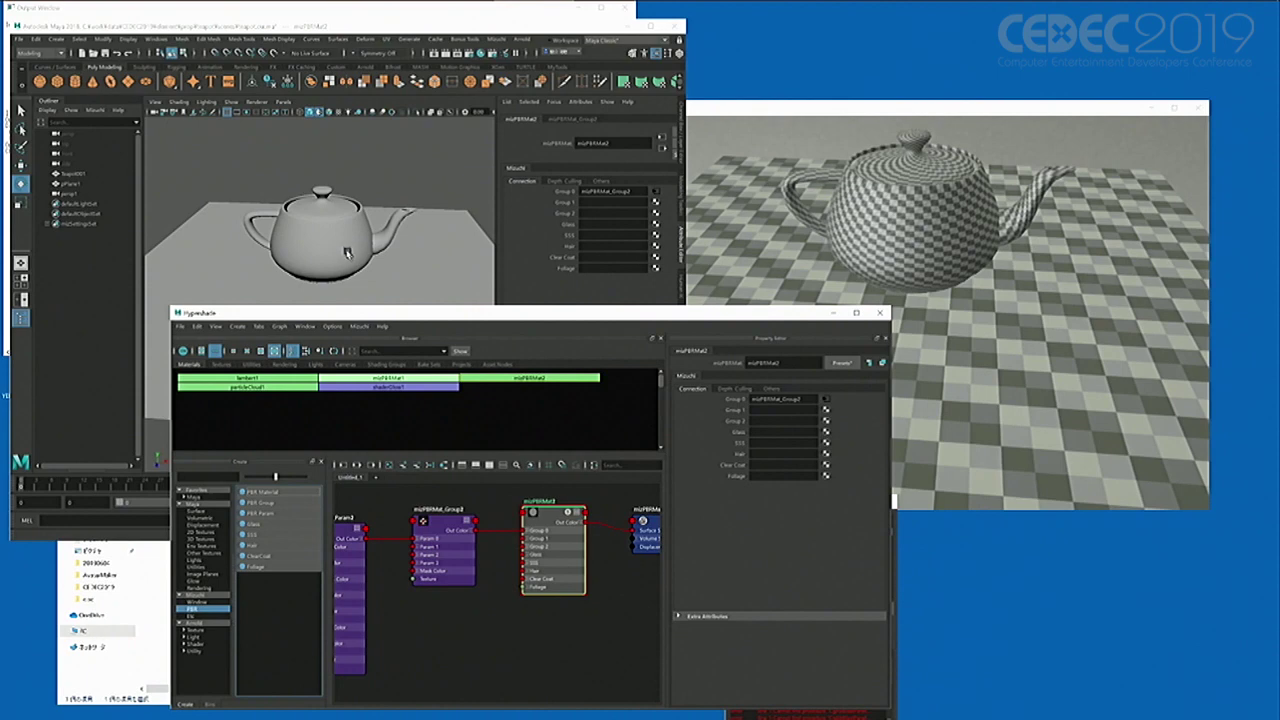
Step: Assign mizPBRMat1 to the teapot and mizPBRMat2 to the plane, and update the viewer with the new materials
left_click(343, 248)
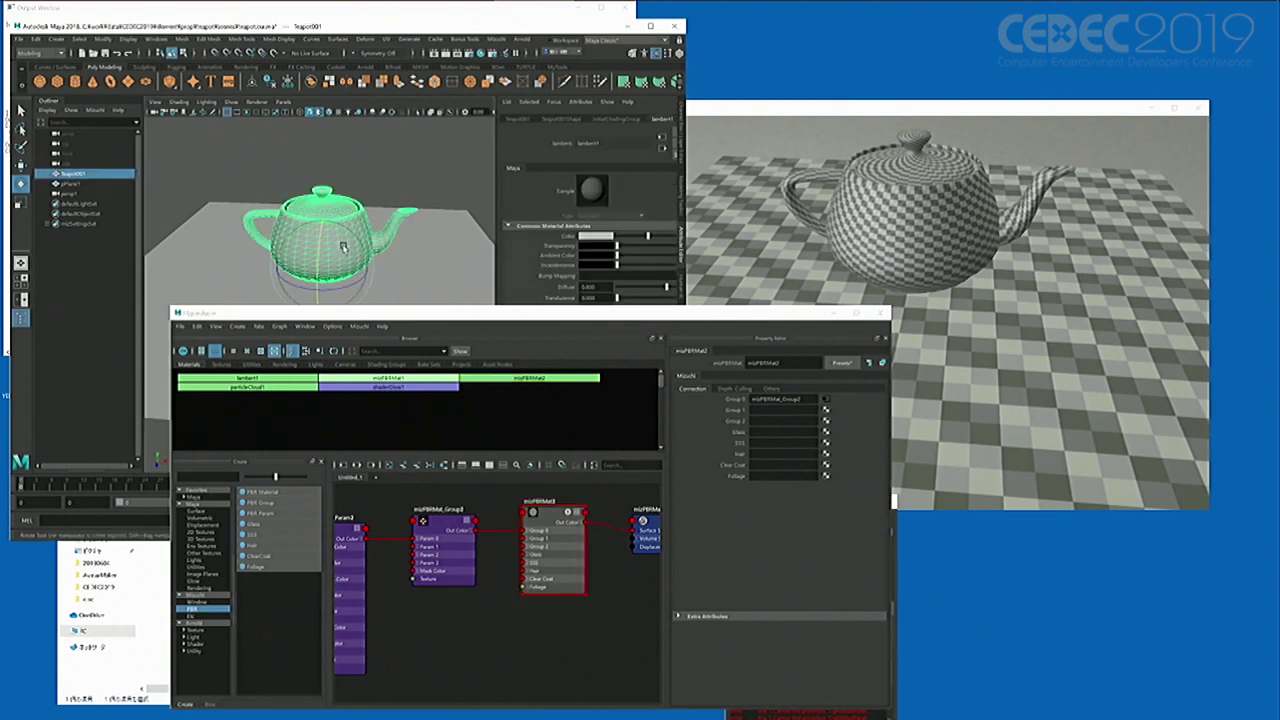
right_click(414, 377)
left_click(414, 348)
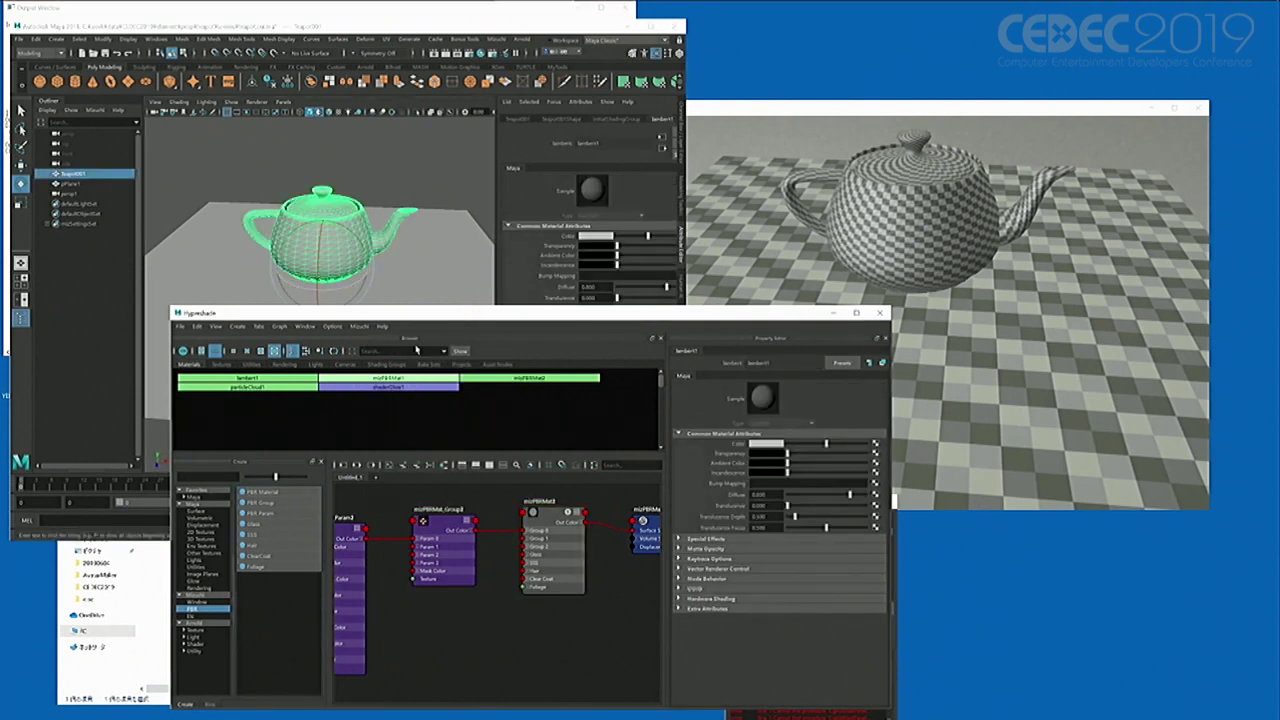
left_click(410, 285)
right_click(566, 380)
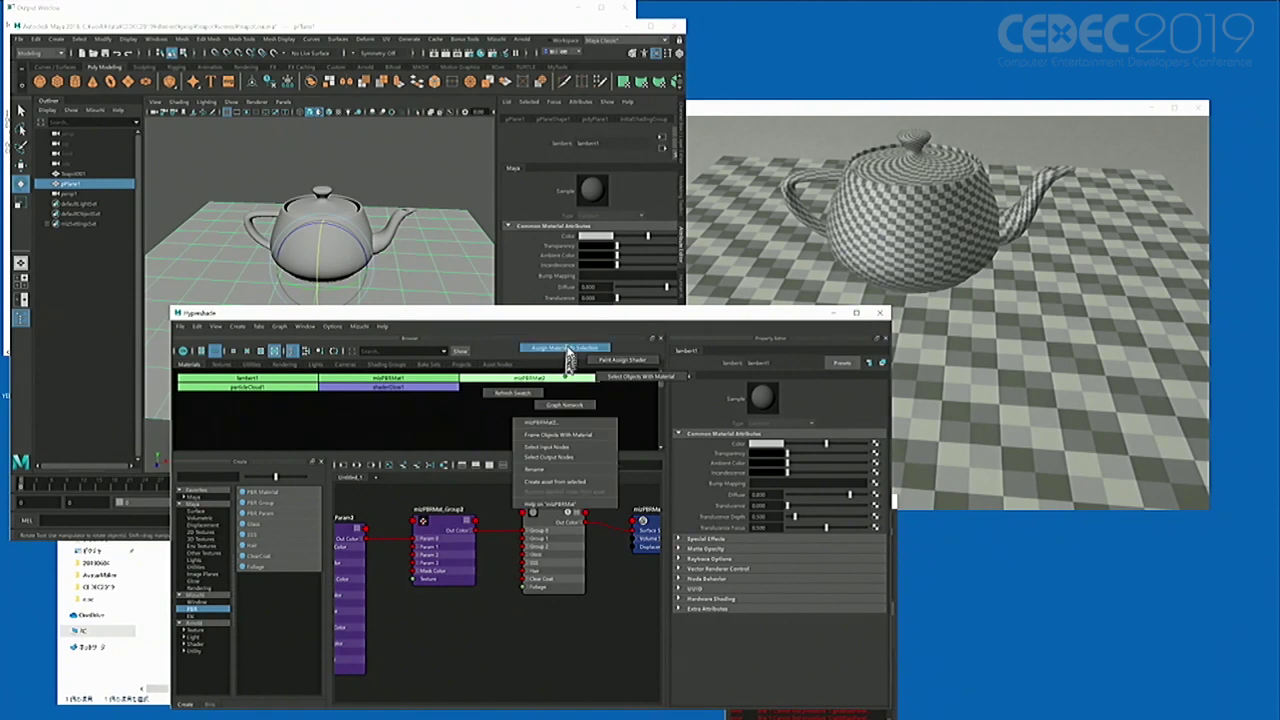
left_click(565, 348)
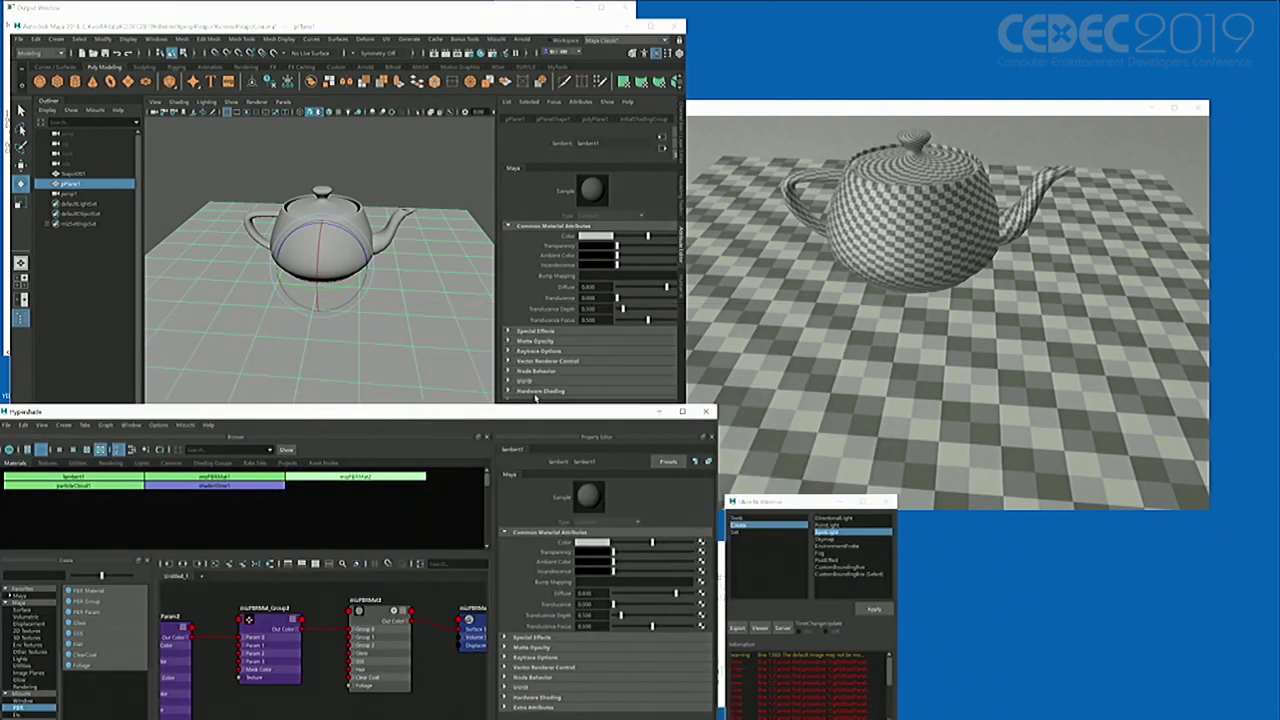
left_click_drag(792, 507, 840, 487)
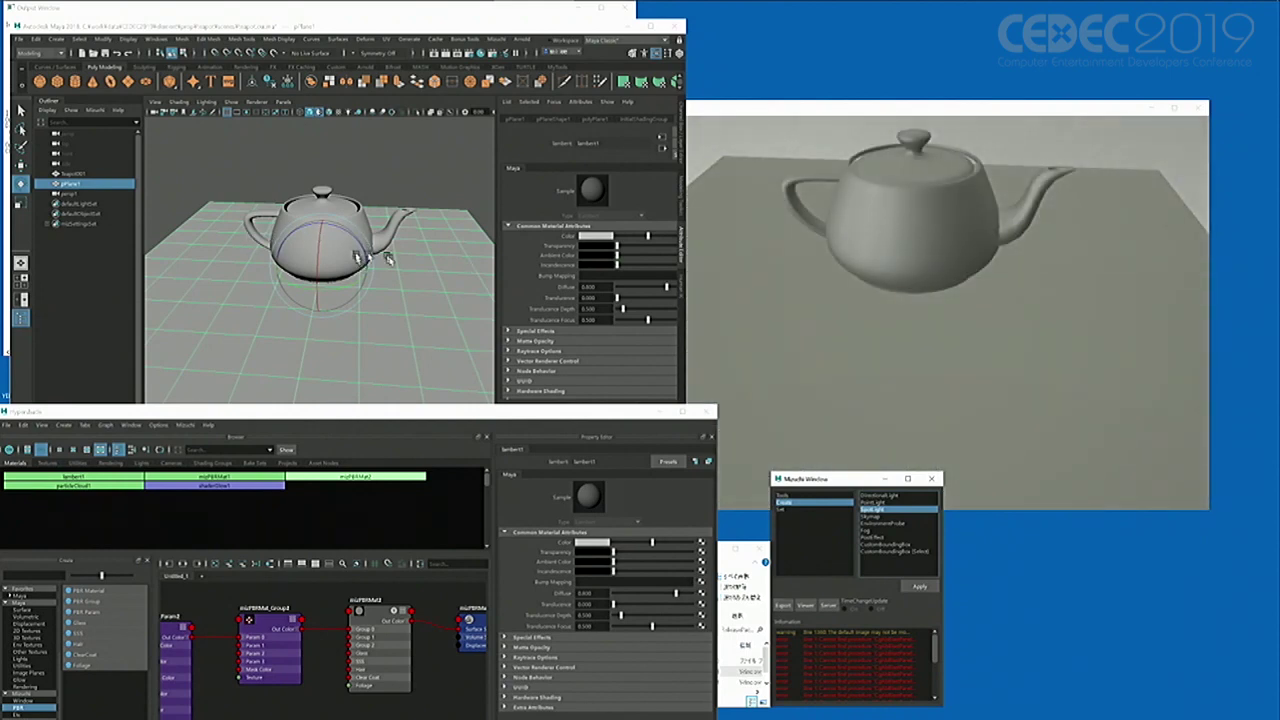
Step: Graph mizPBRMat1's network in the Hypershade and show the settings of its mizPBRMat_Param1 node
left_click_drag(442, 413, 520, 352)
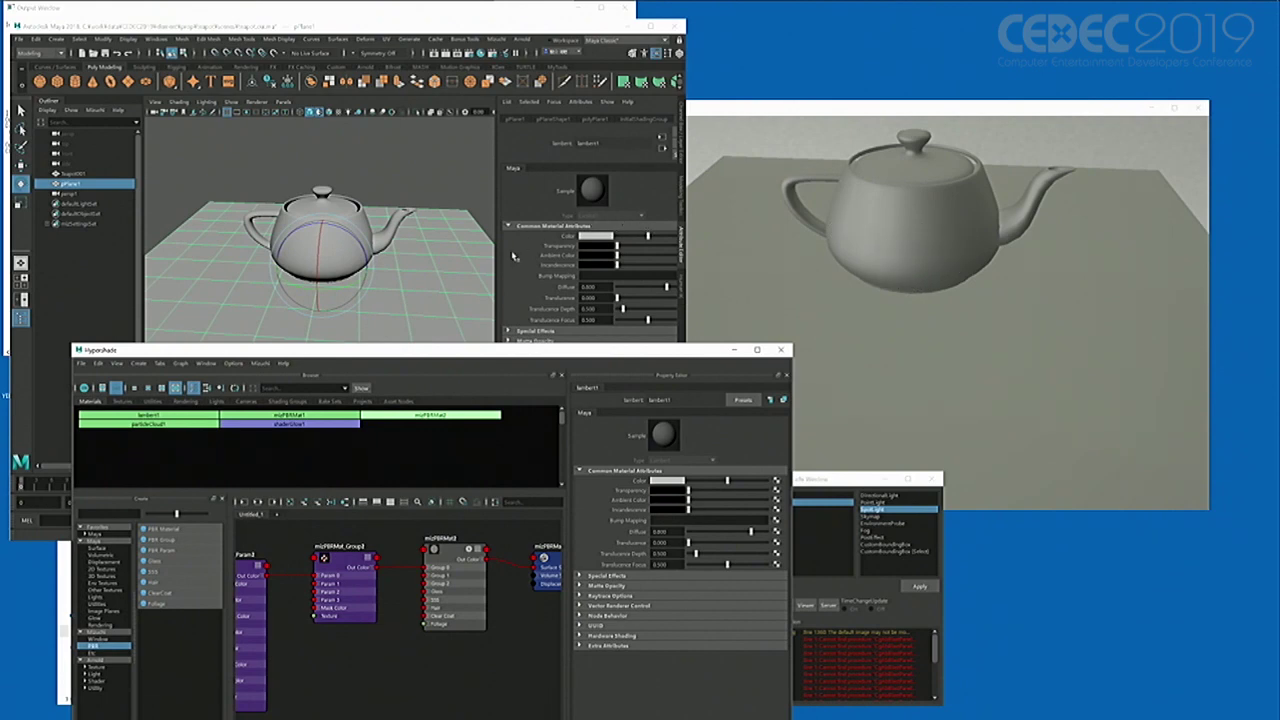
right_click_drag(314, 416, 328, 446)
scroll(376, 575, "up", 4)
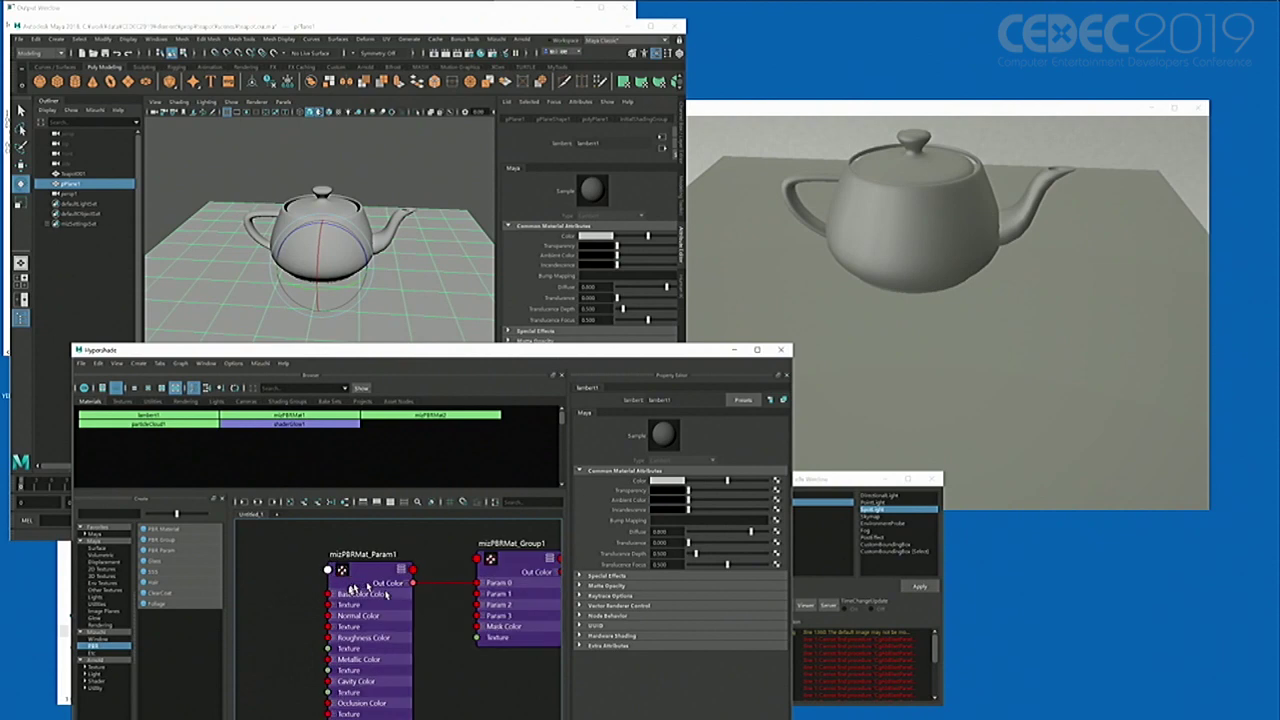
left_click(376, 573)
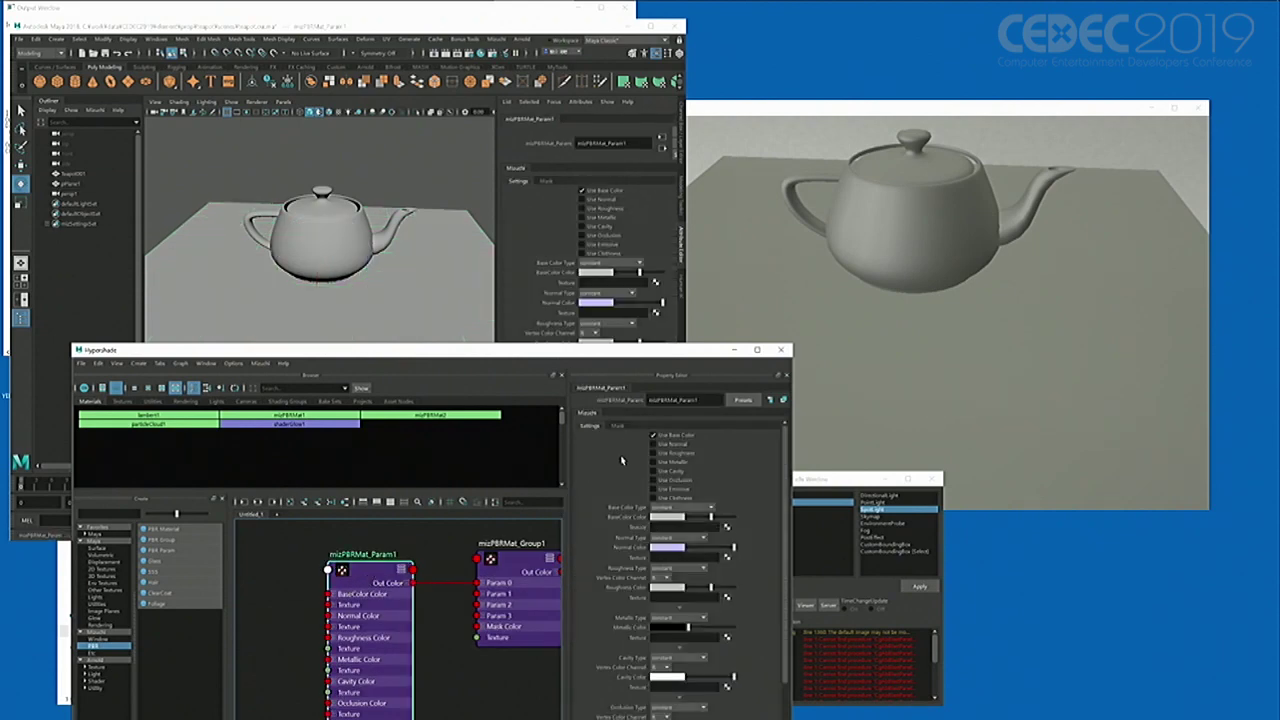
Step: Move the viewer window higher beside Maya and darken mizPBRMat_Param1's base color
left_click_drag(386, 242, 309, 250, "alt")
left_click(882, 222)
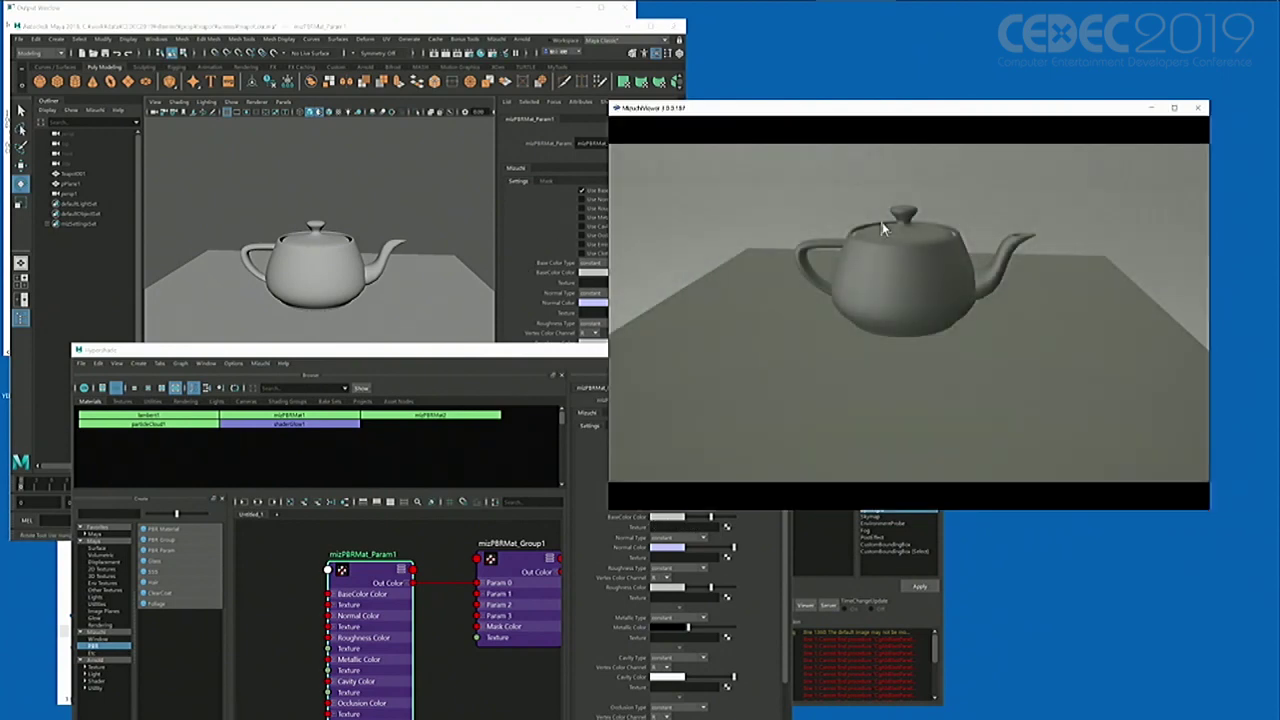
left_click(428, 226)
left_click_drag(766, 106, 788, 42)
left_click_drag(698, 516, 708, 518)
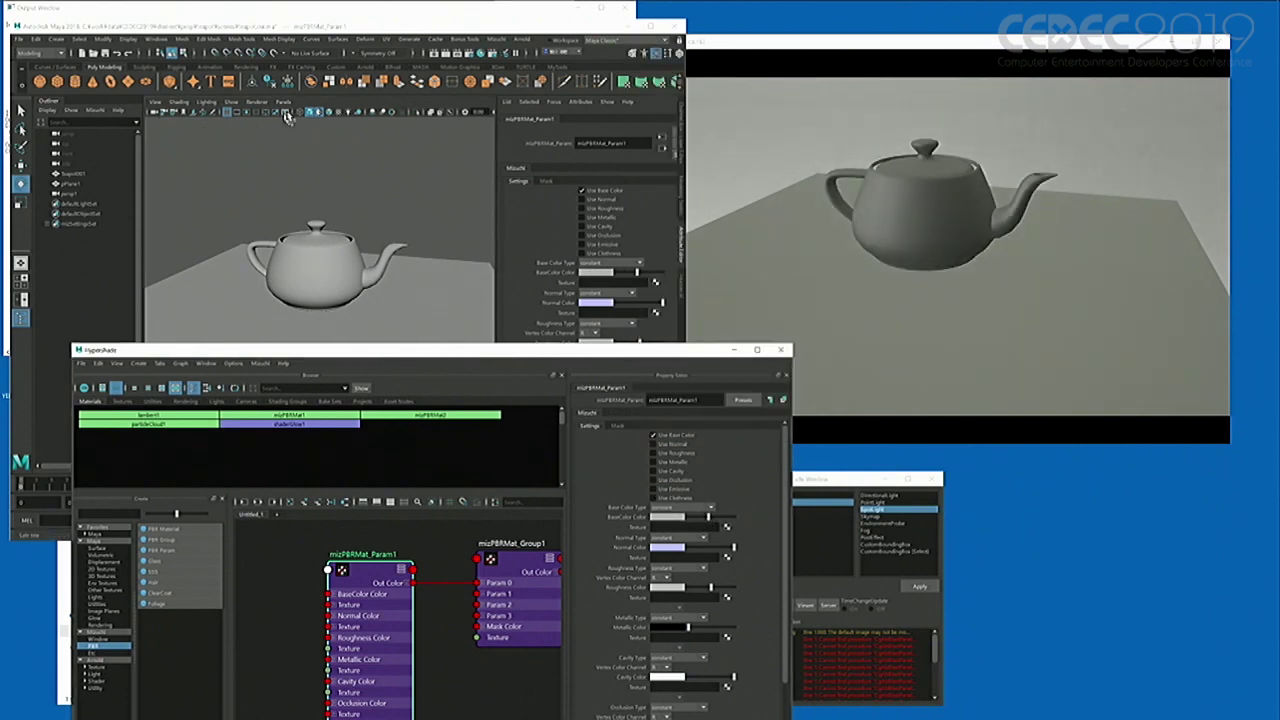
Step: Turn off the default material display in Maya's viewport and enable textured display
left_click(318, 113)
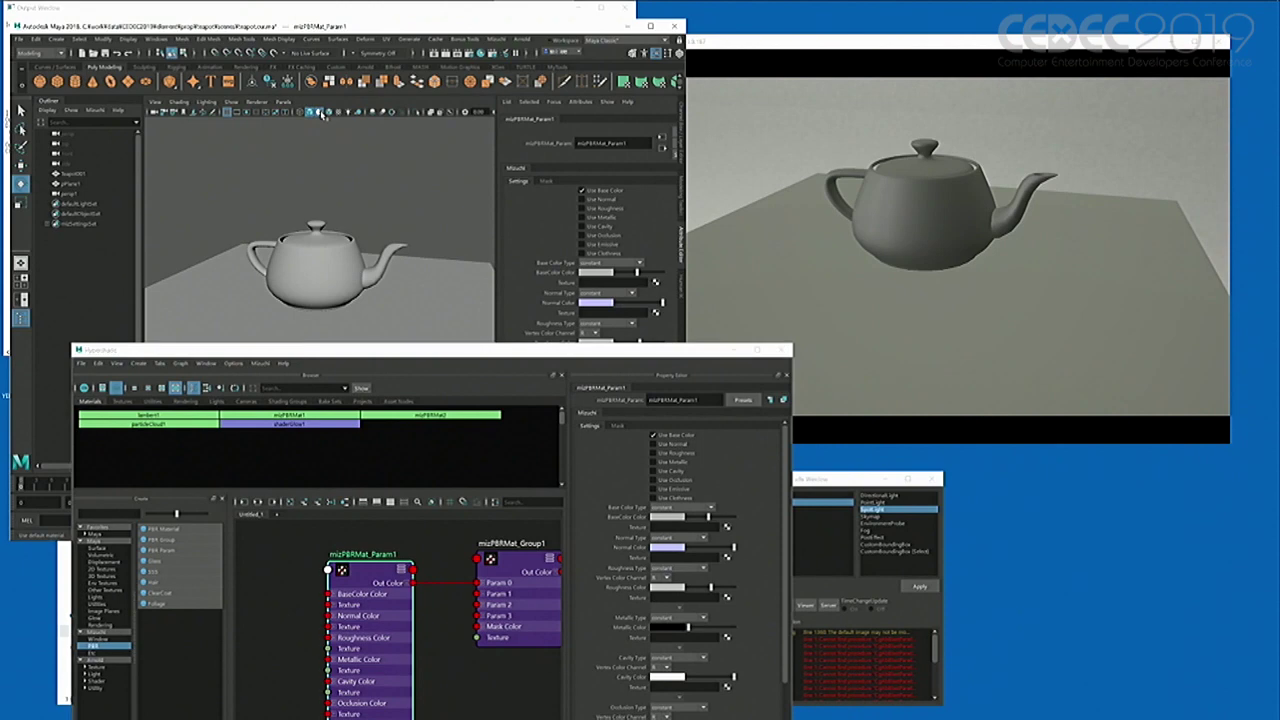
left_click(338, 113)
left_click_drag(364, 188, 375, 221, "alt")
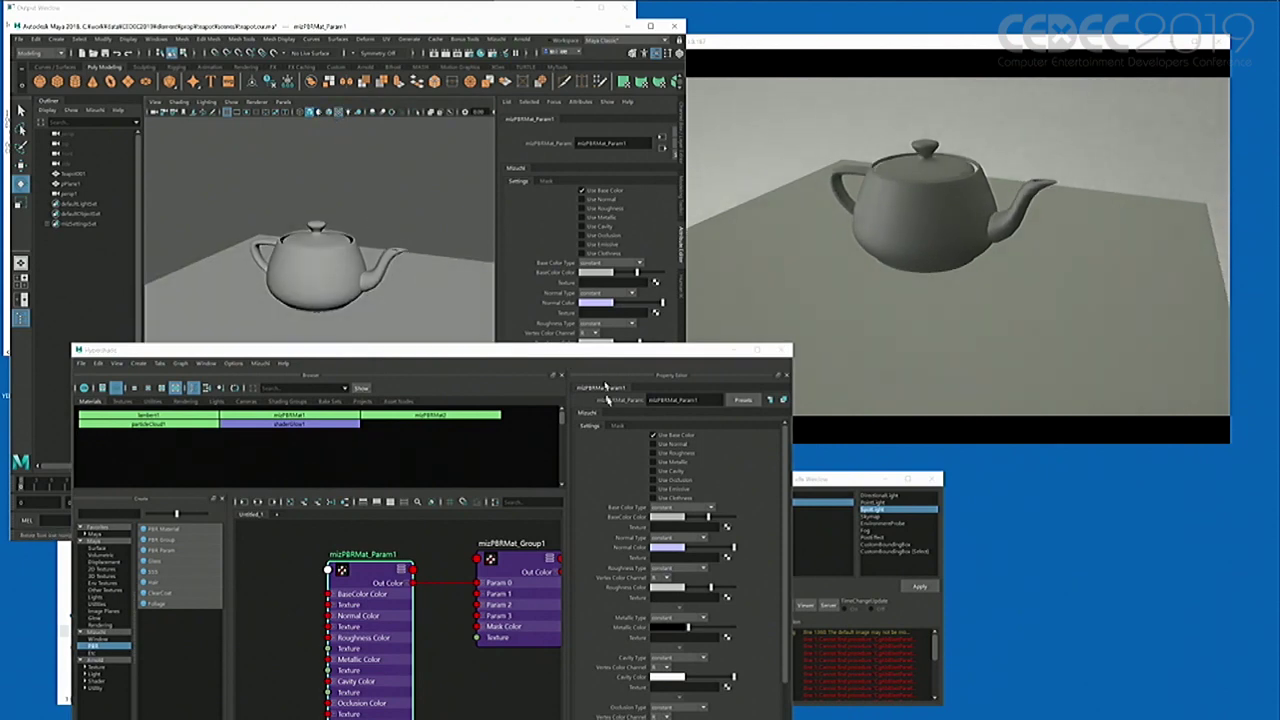
Step: Set mizPBRMat_Param1's base color to a saturated blue and enable Use Roughness and Use Metallic
left_click(719, 518)
left_click_drag(719, 516, 669, 519)
left_click(677, 518)
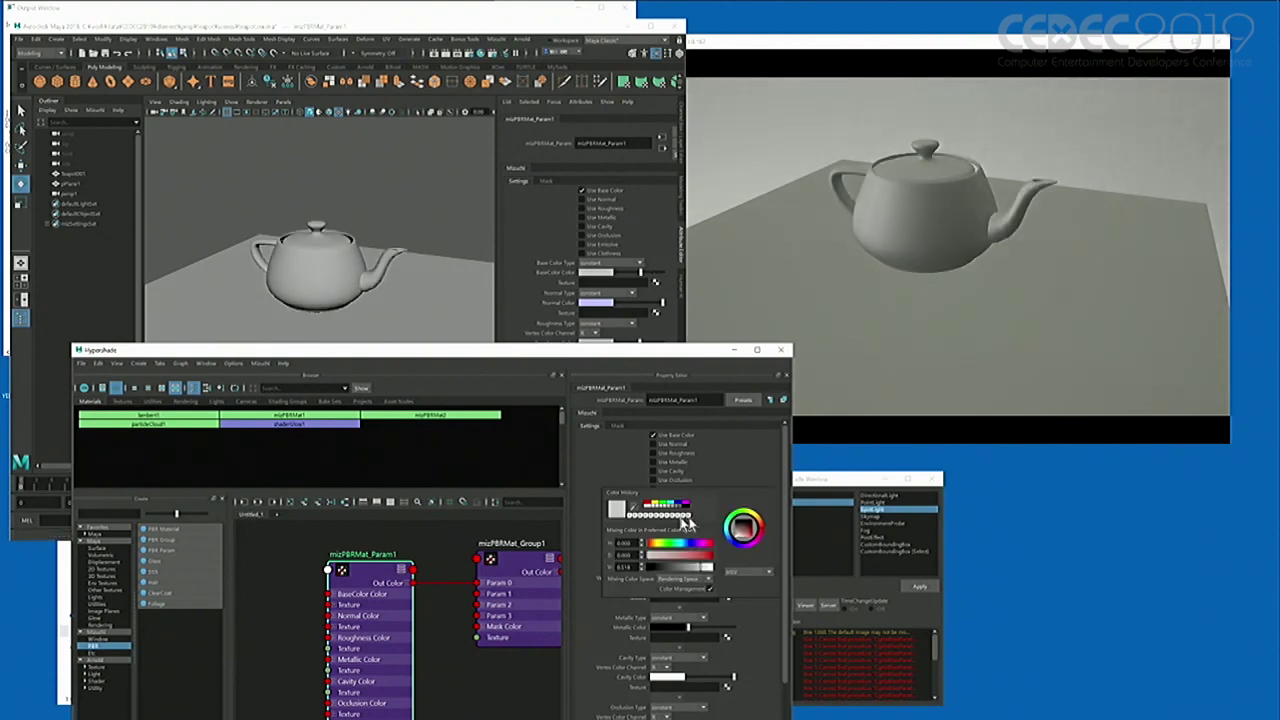
left_click_drag(744, 534, 755, 545)
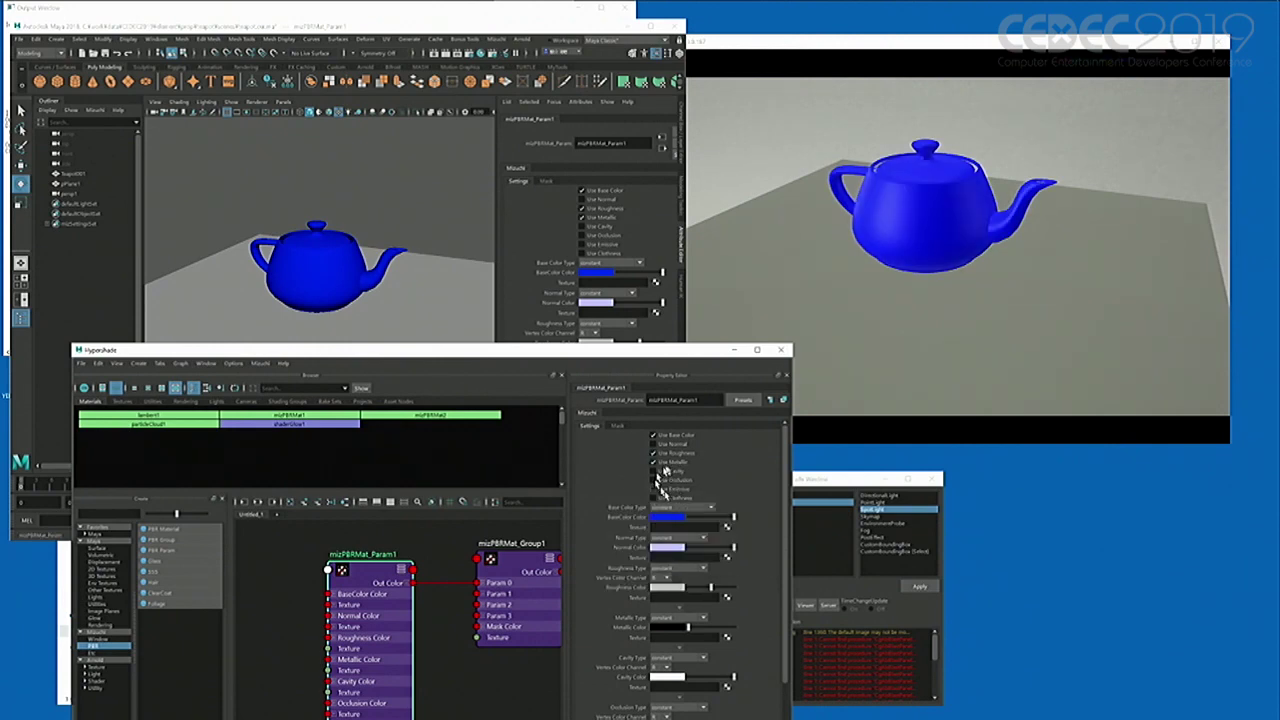
Step: Change the teapot's base color to white and darken it to a neutral mid grey
left_click(672, 520)
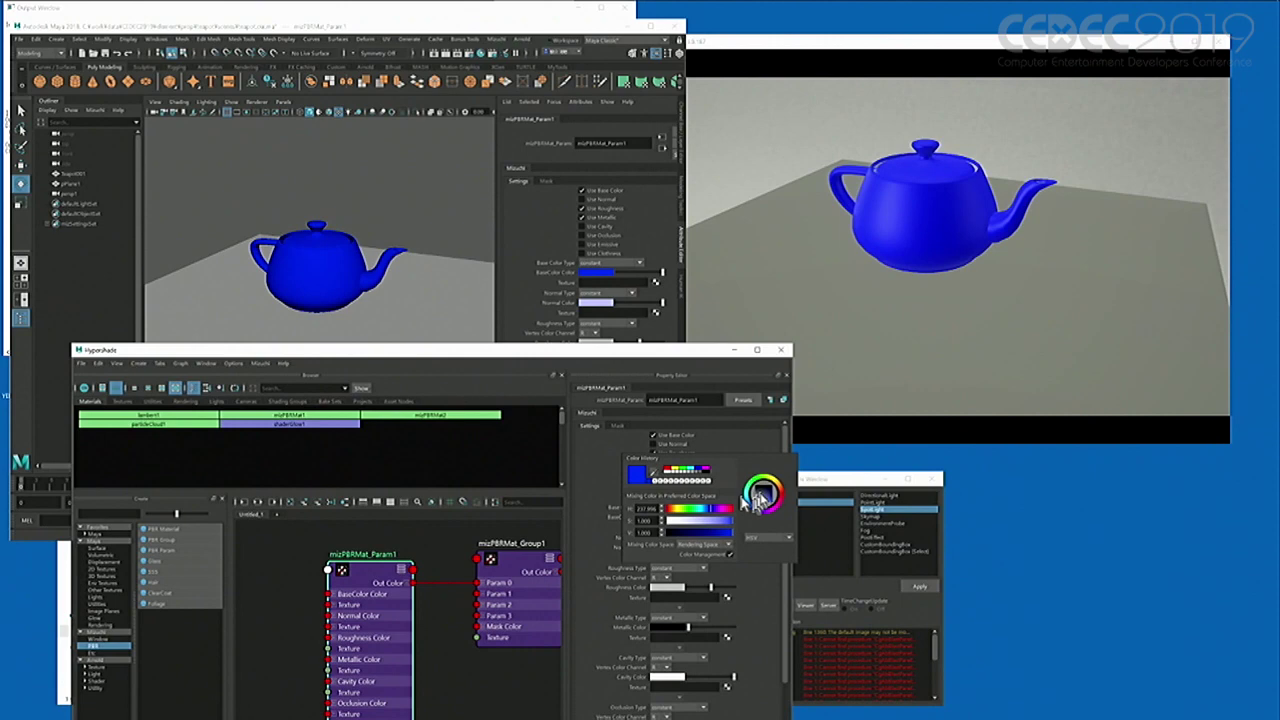
left_click_drag(759, 500, 752, 491)
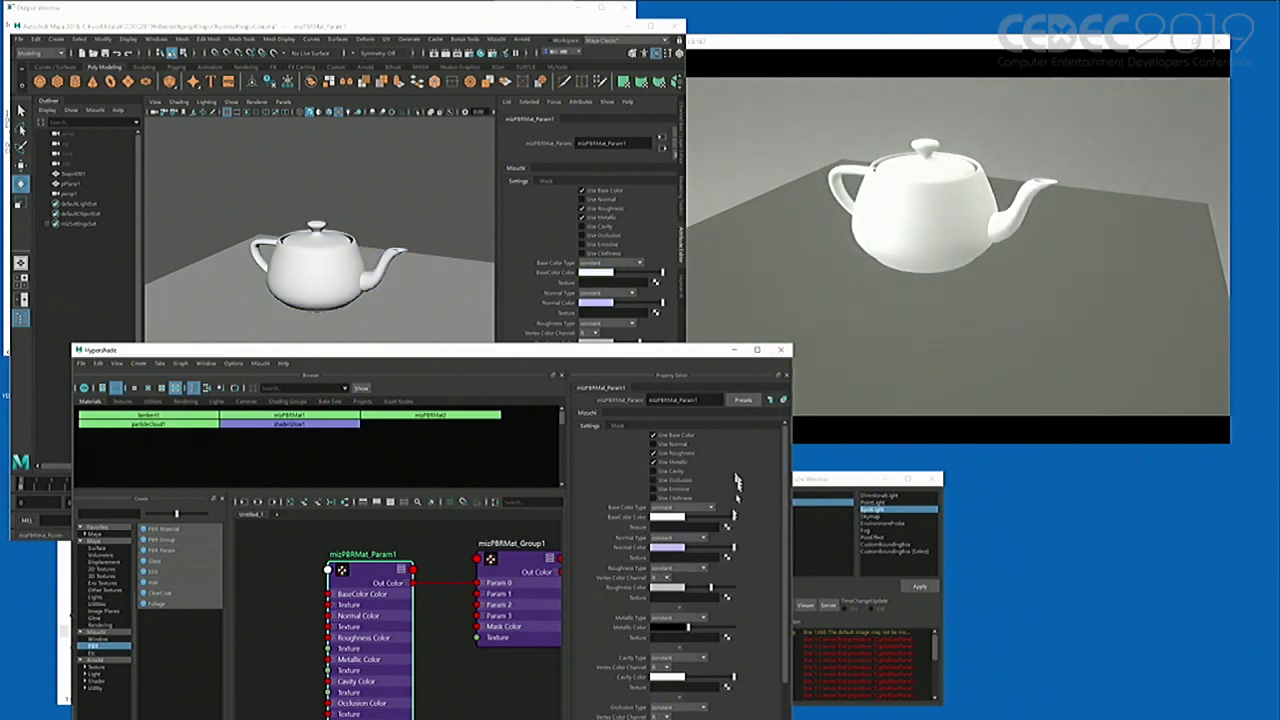
left_click_drag(722, 519, 706, 519)
left_click(320, 248)
right_click_drag(320, 243, 363, 269, "alt")
middle_click_drag(320, 200, 330, 236, "alt")
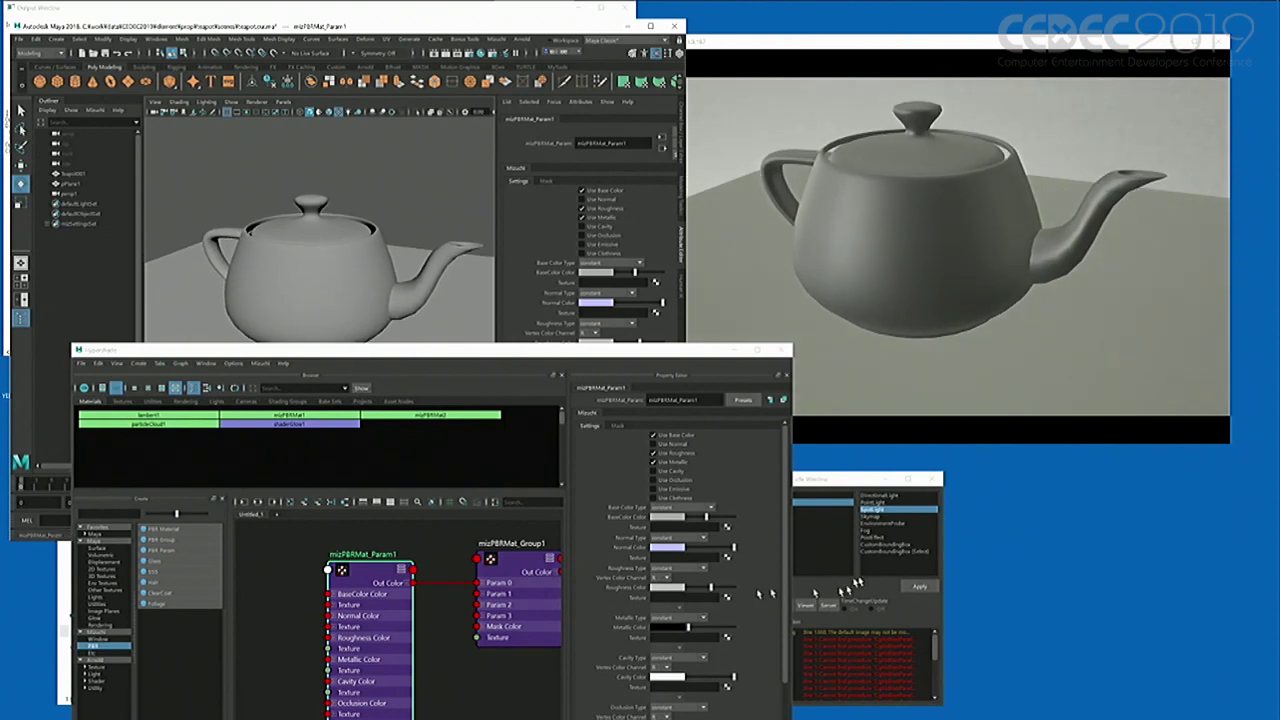
Step: Raise mizPBRMat_Param1's metallic color to white and lower its roughness for a polished metal surface
left_click_drag(708, 588, 688, 590)
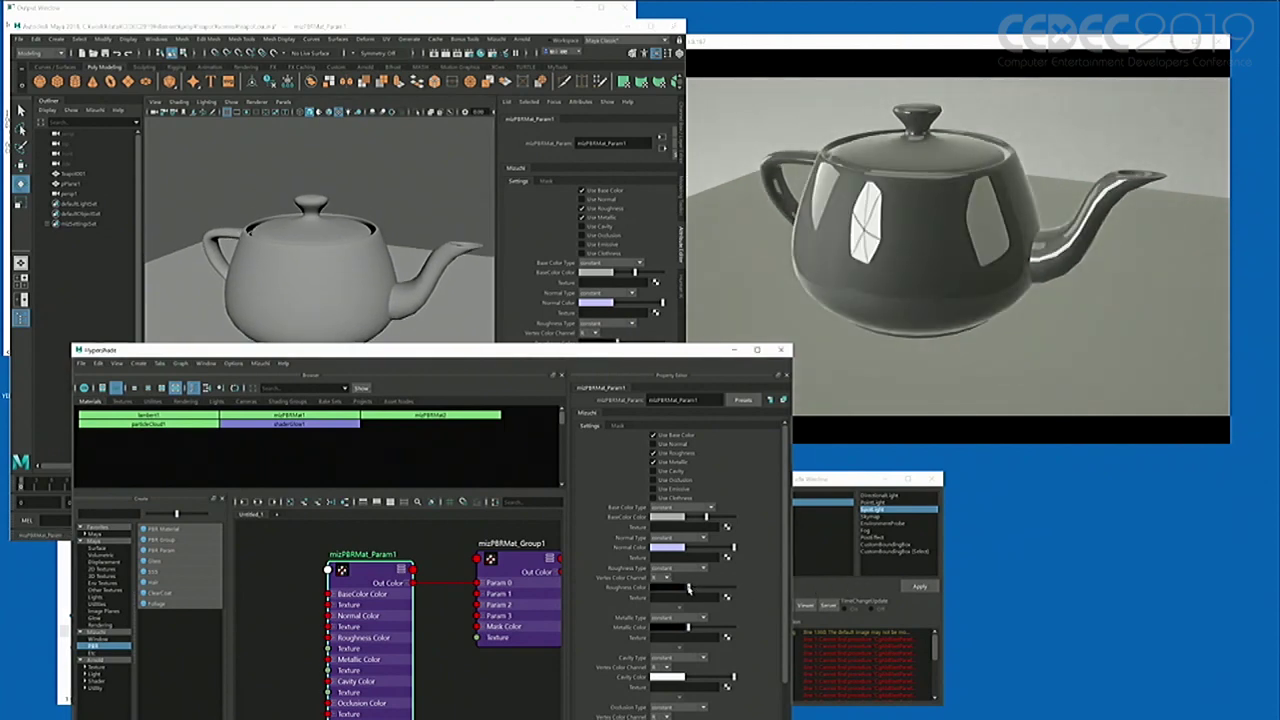
left_click(692, 589)
left_click(712, 591)
left_click(706, 627)
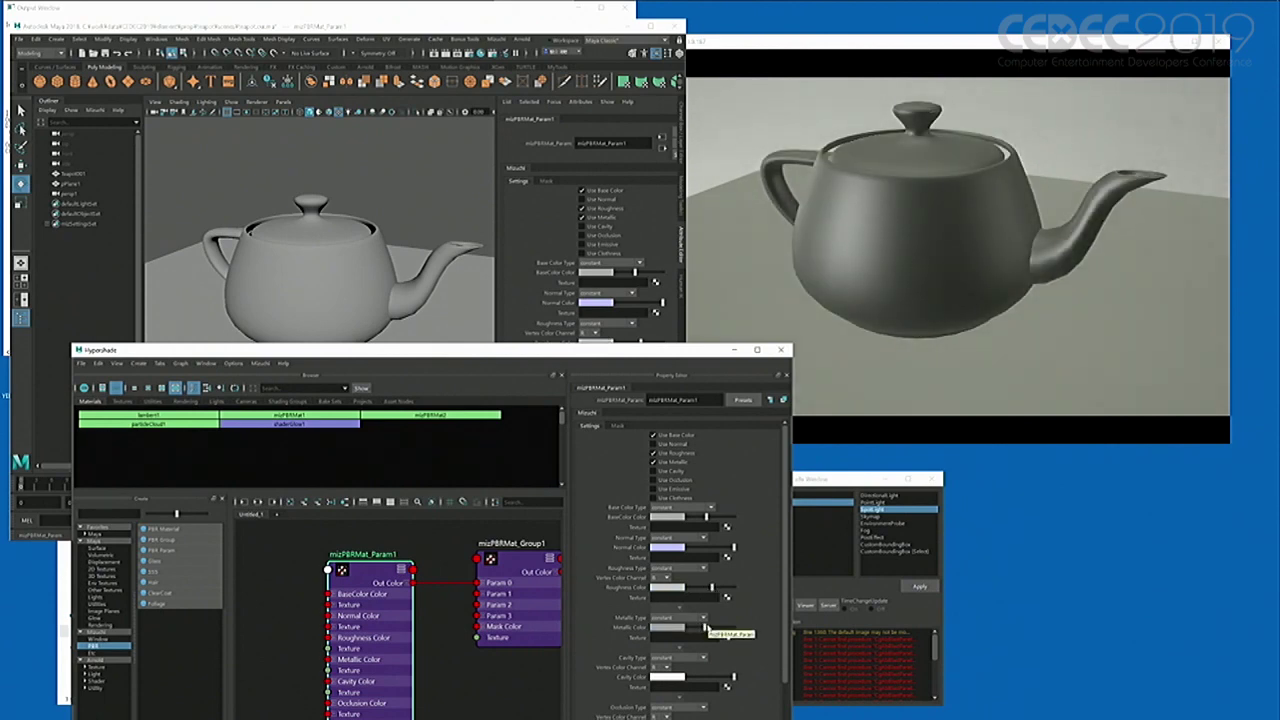
left_click(731, 630)
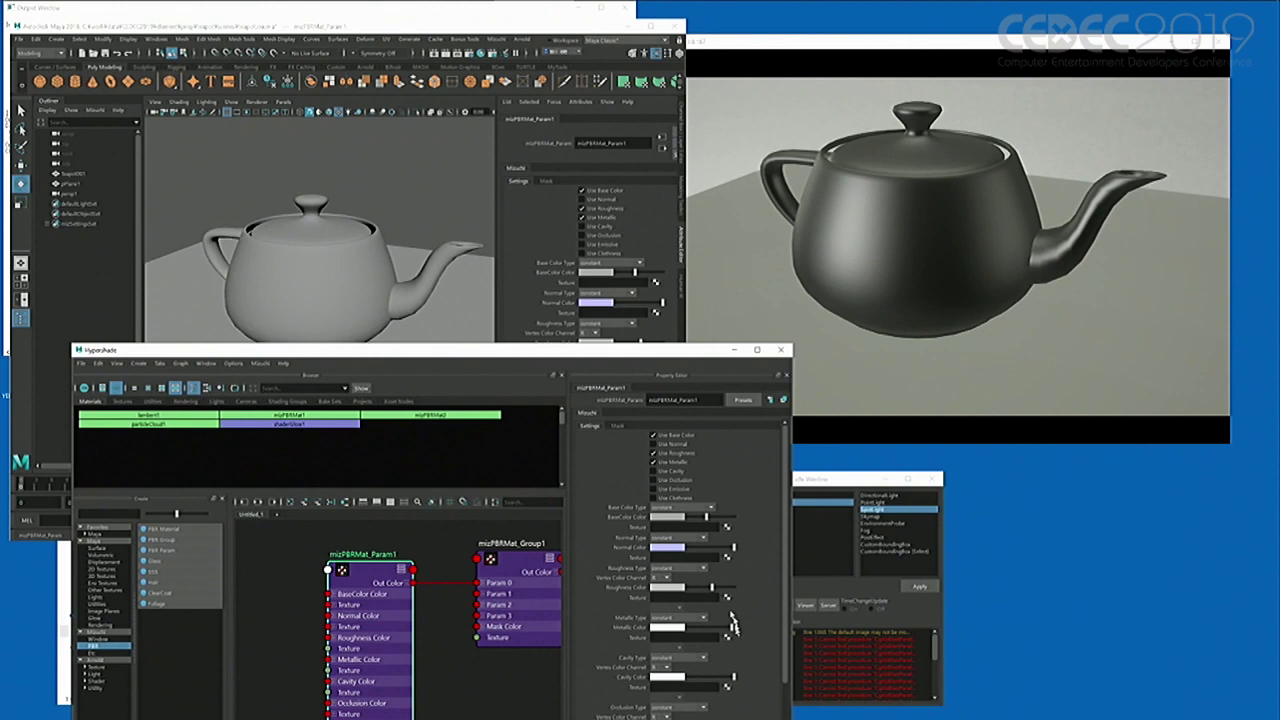
left_click_drag(710, 587, 694, 588)
Step: Brighten mizPBRMat_Param1's base color to white and tint it a light yellow
left_click_drag(714, 518, 731, 518)
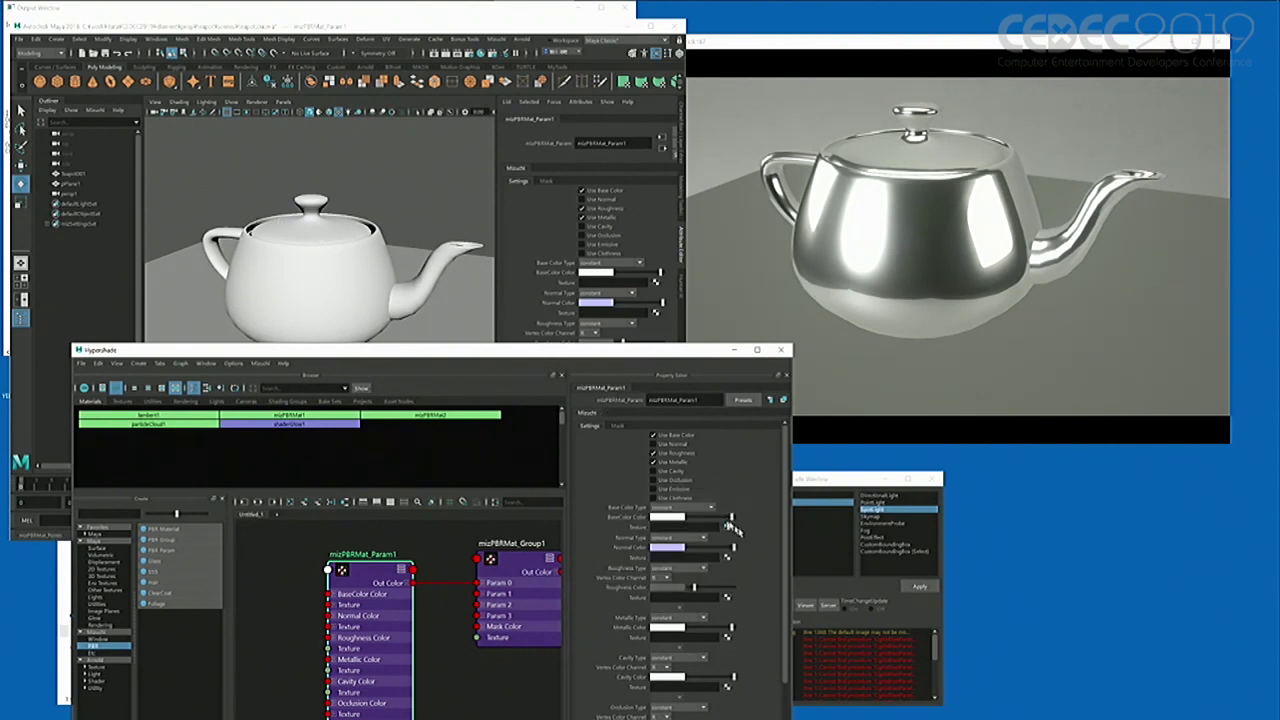
left_click(680, 517)
left_click(675, 517)
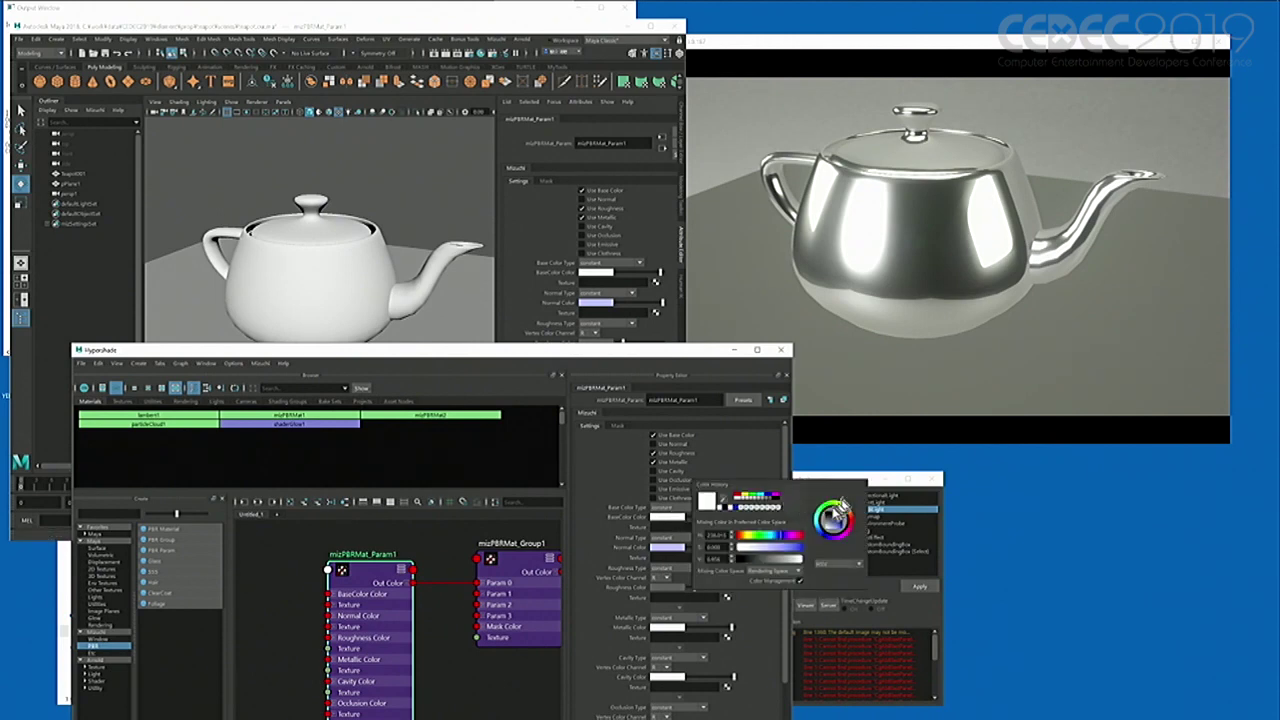
left_click_drag(827, 519, 830, 523)
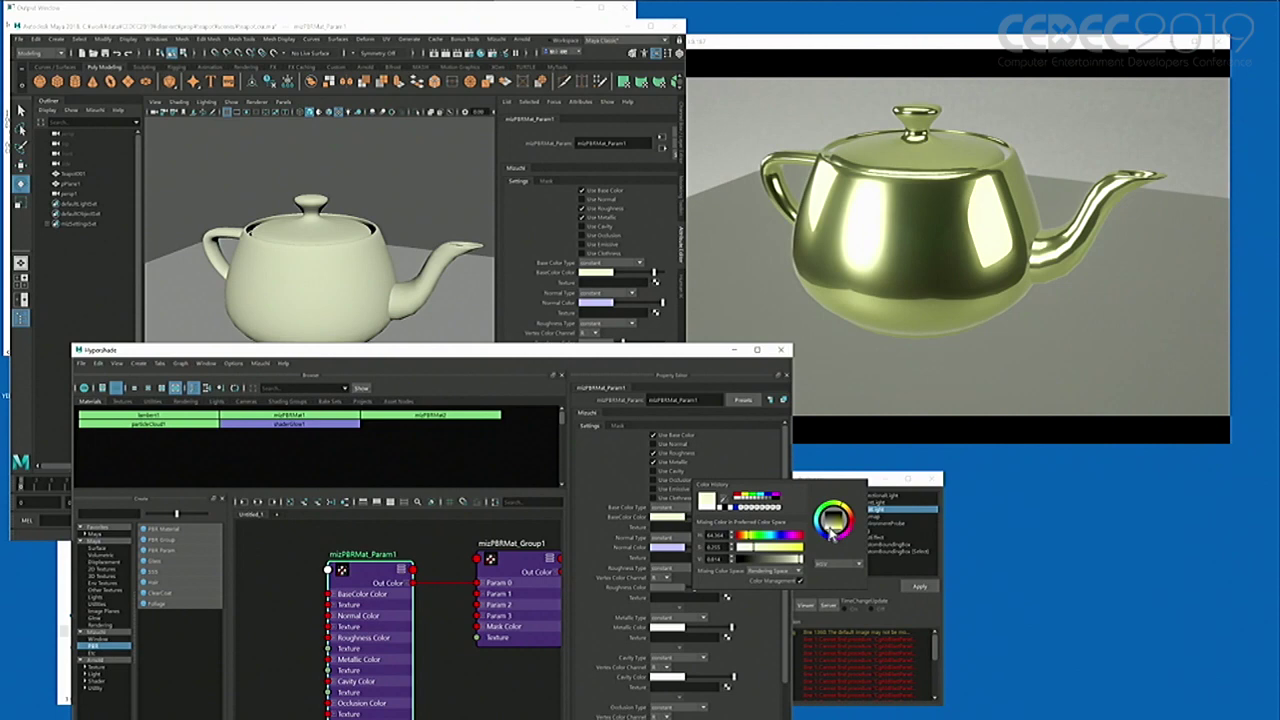
Step: Move the Hypershade window higher and browse in File Explorer to the common folder inside CEDEC2019's element folder
left_click_drag(466, 352, 451, 214)
scroll(403, 400, "down", 2)
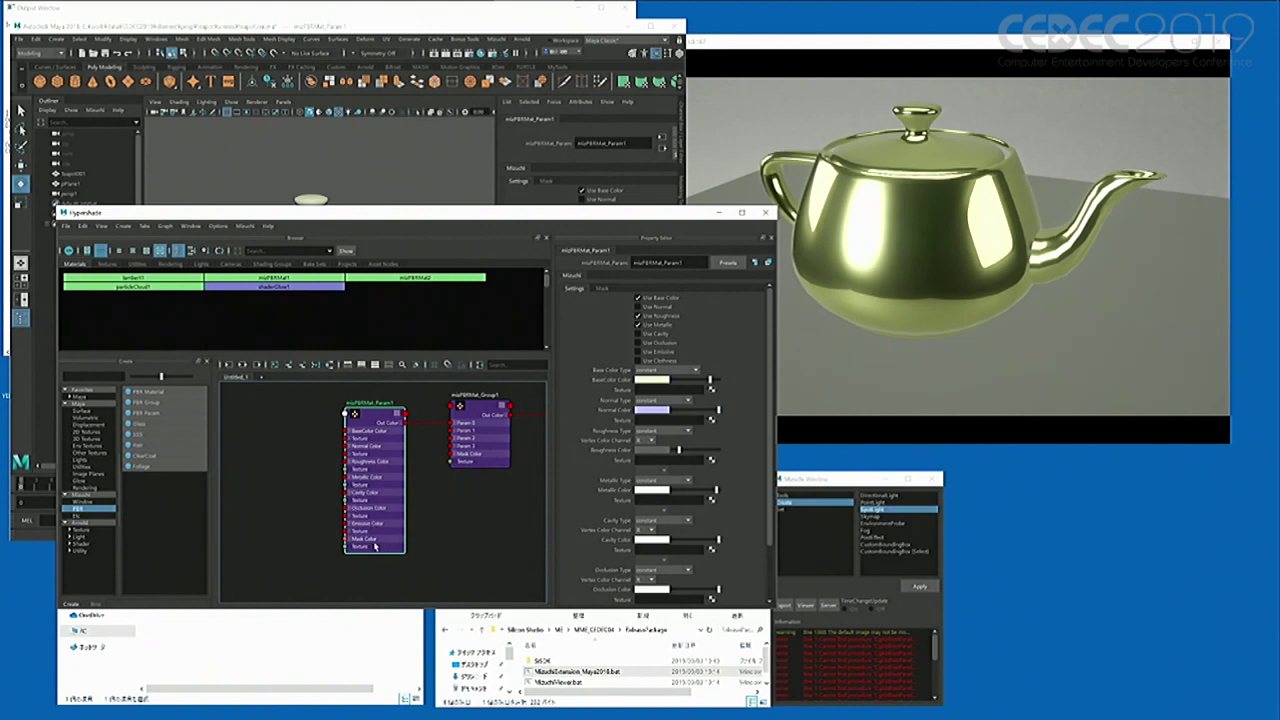
left_click(337, 630)
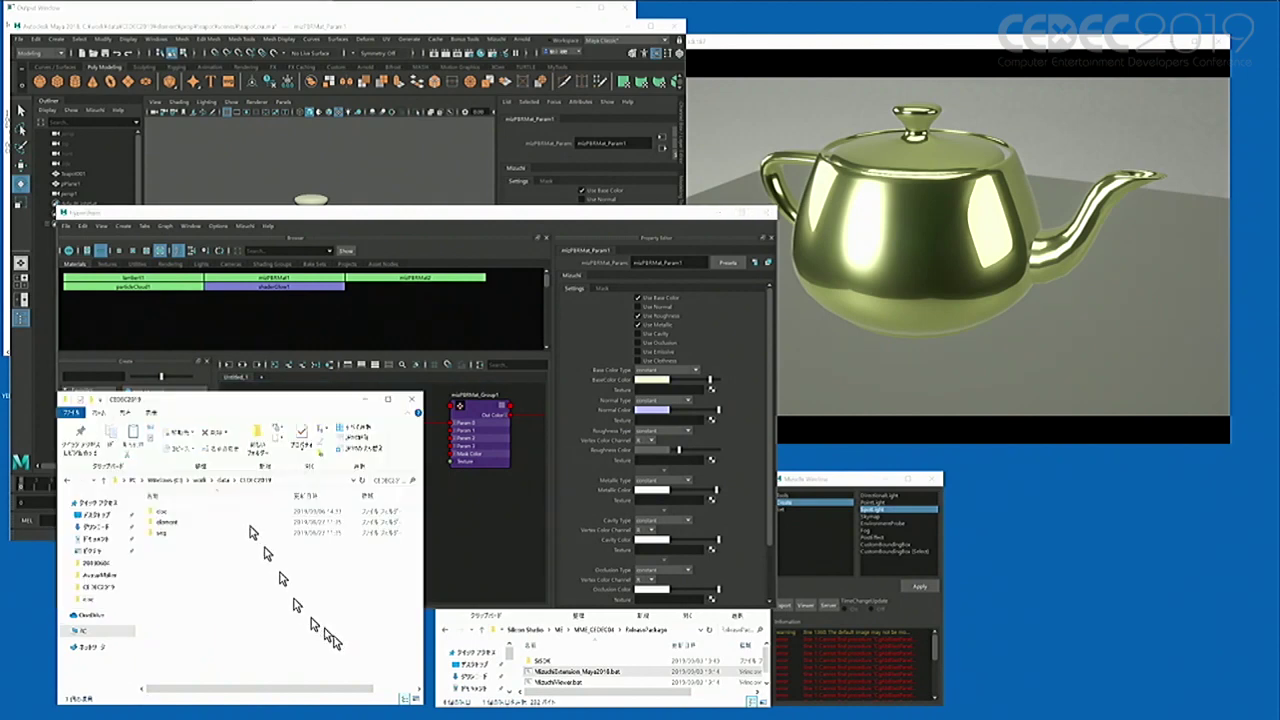
double_click(186, 522)
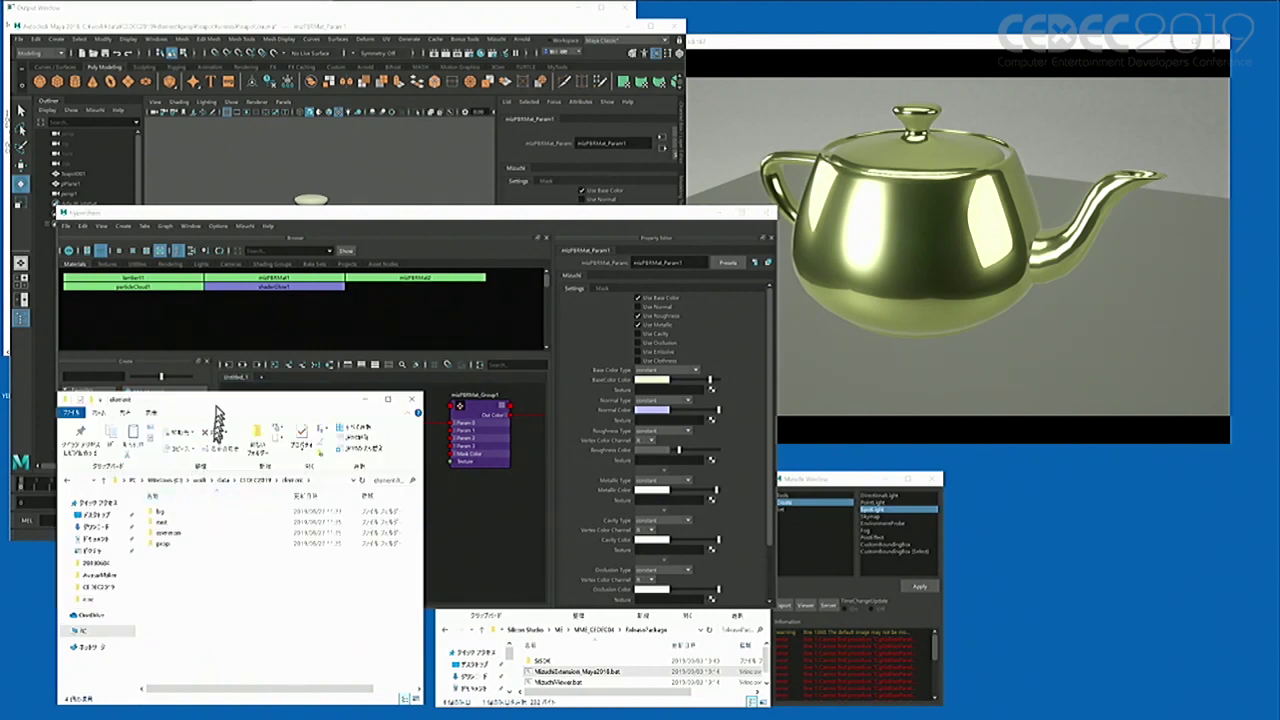
left_click_drag(207, 447, 210, 520)
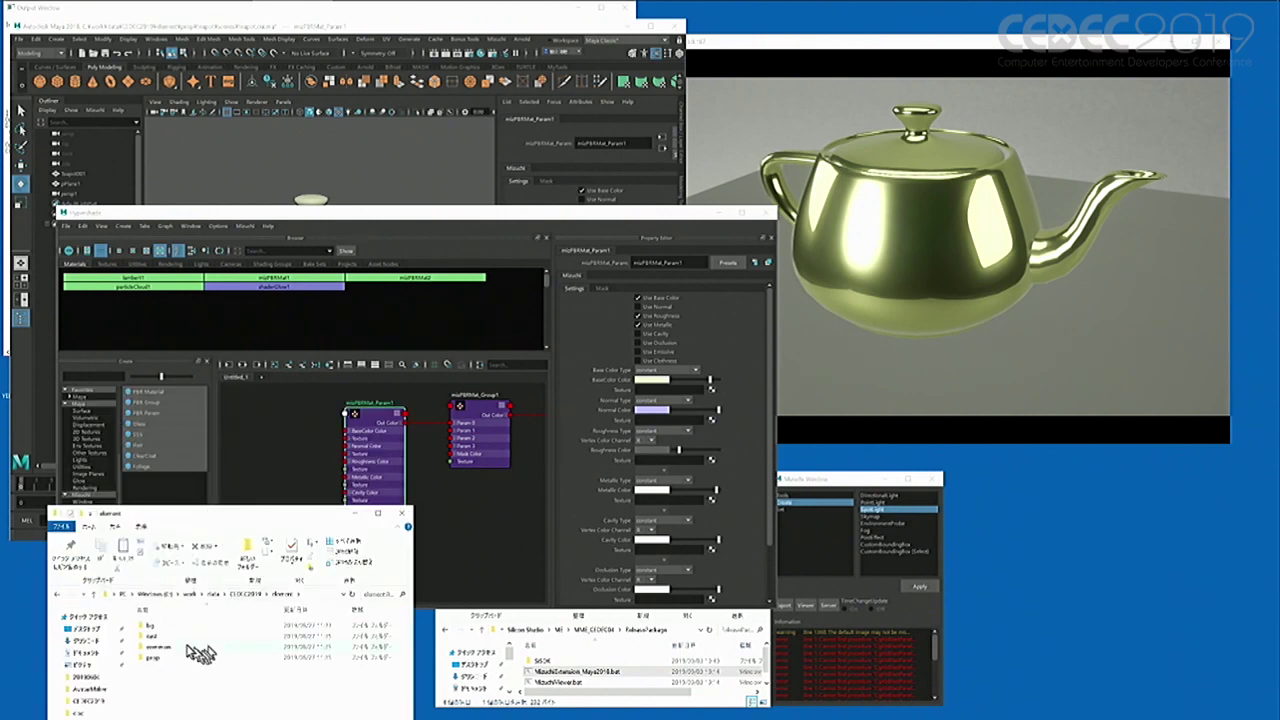
Step: Add a second PBR Param node in the Hypershade graph and connect it to mizPBRMat_Group1
left_click(452, 514)
middle_click_drag(450, 560, 381, 524, "alt")
scroll(381, 524, "down", 2)
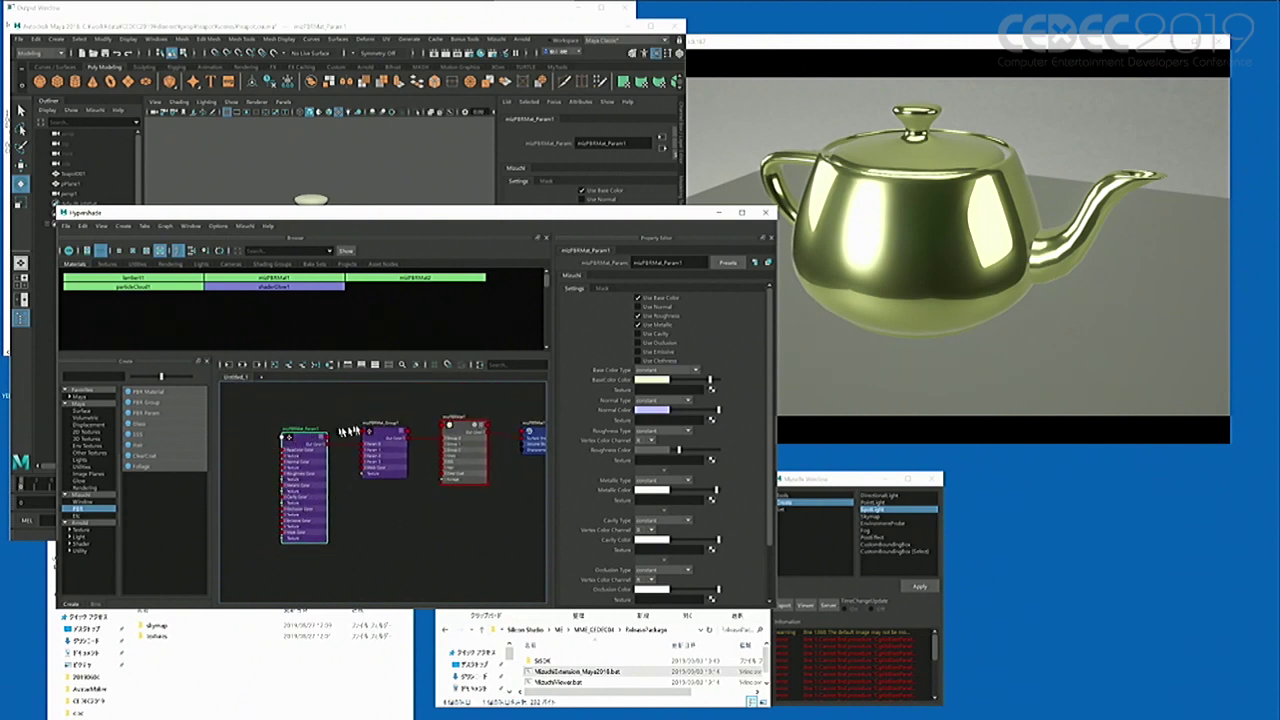
middle_click_drag(370, 512, 364, 498, "alt")
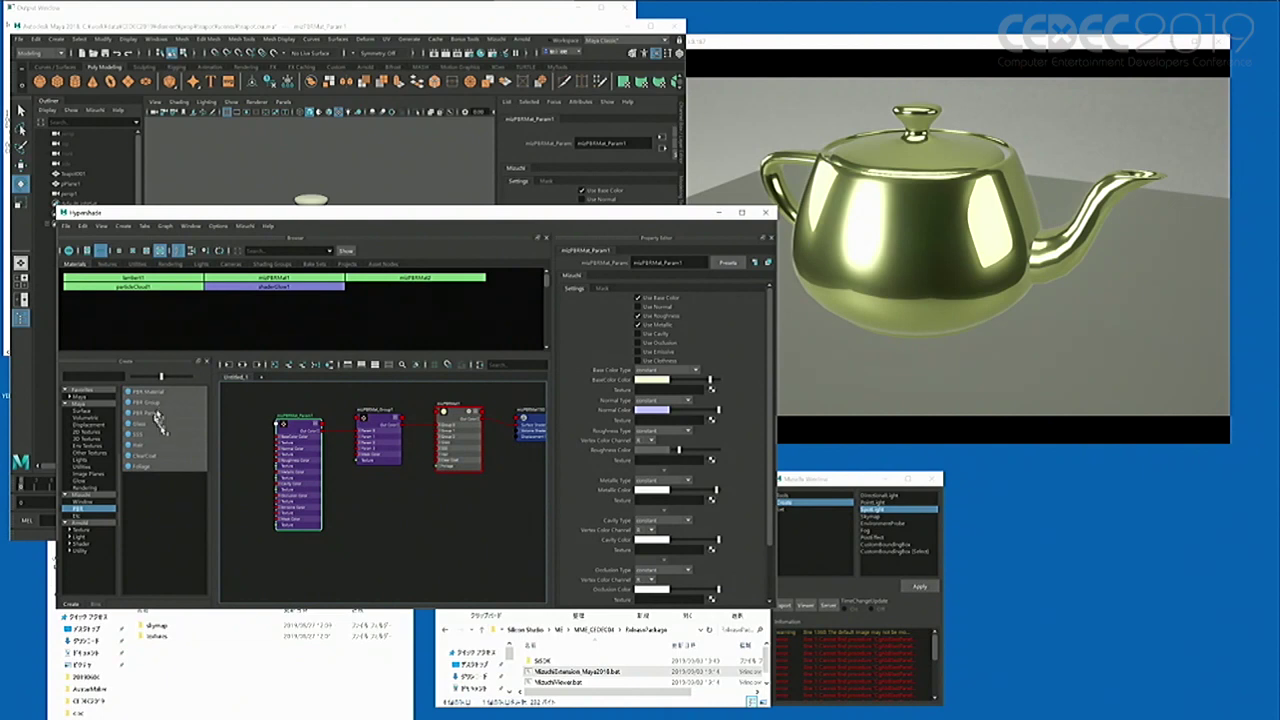
left_click_drag(157, 415, 356, 436)
middle_click_drag(389, 524, 466, 449, "alt")
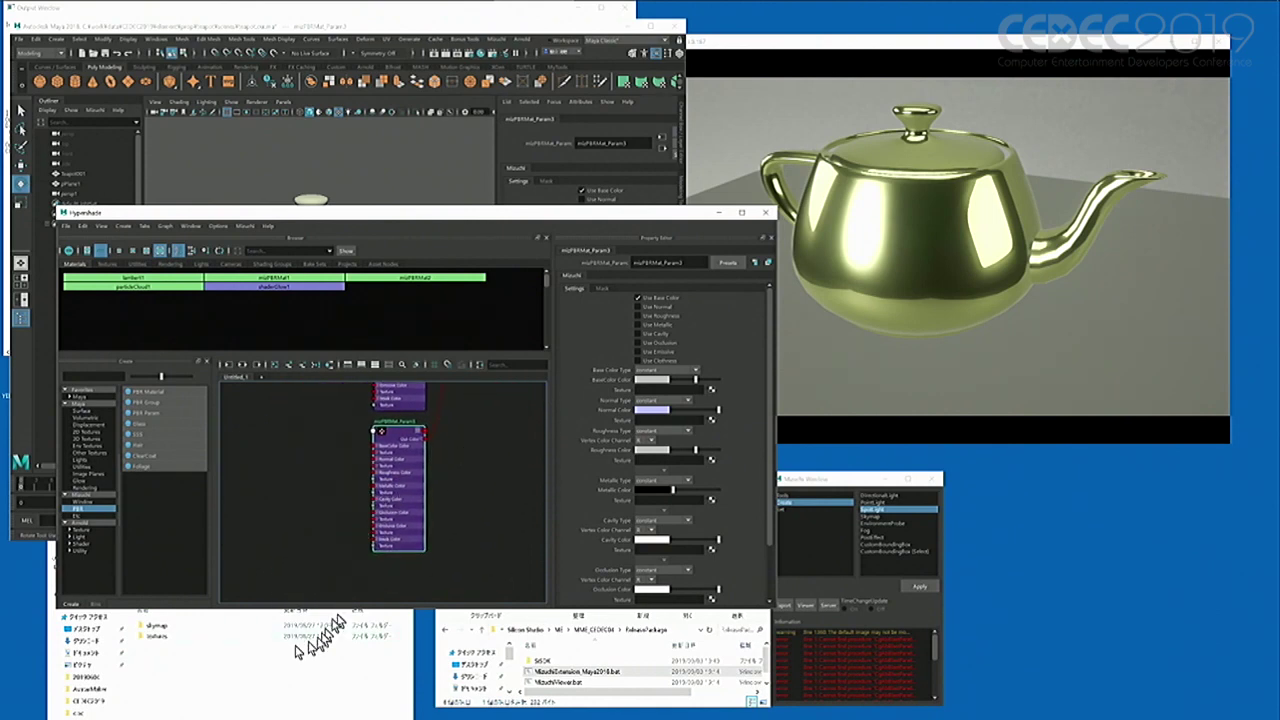
Step: Import checker.png from the textures folder into the Hypershade graph and place its nodes beside the new PBR Param node
left_click(265, 660)
double_click(160, 636)
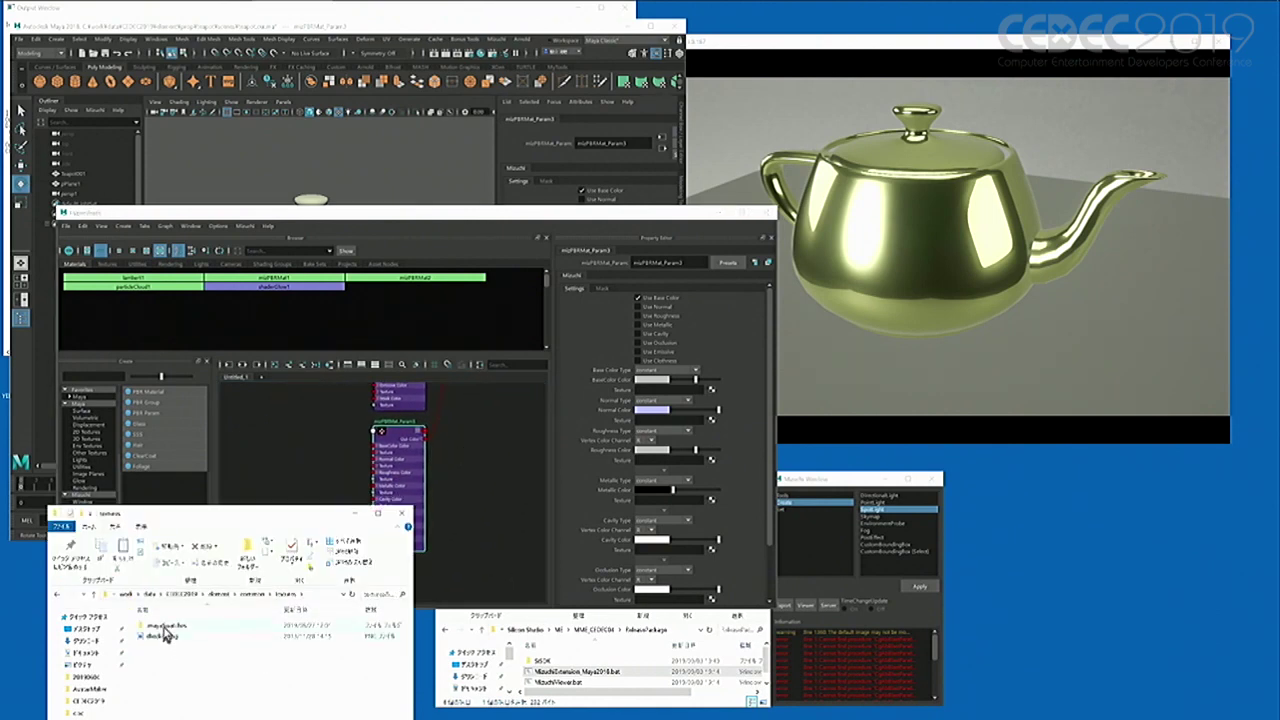
left_click_drag(158, 638, 305, 470)
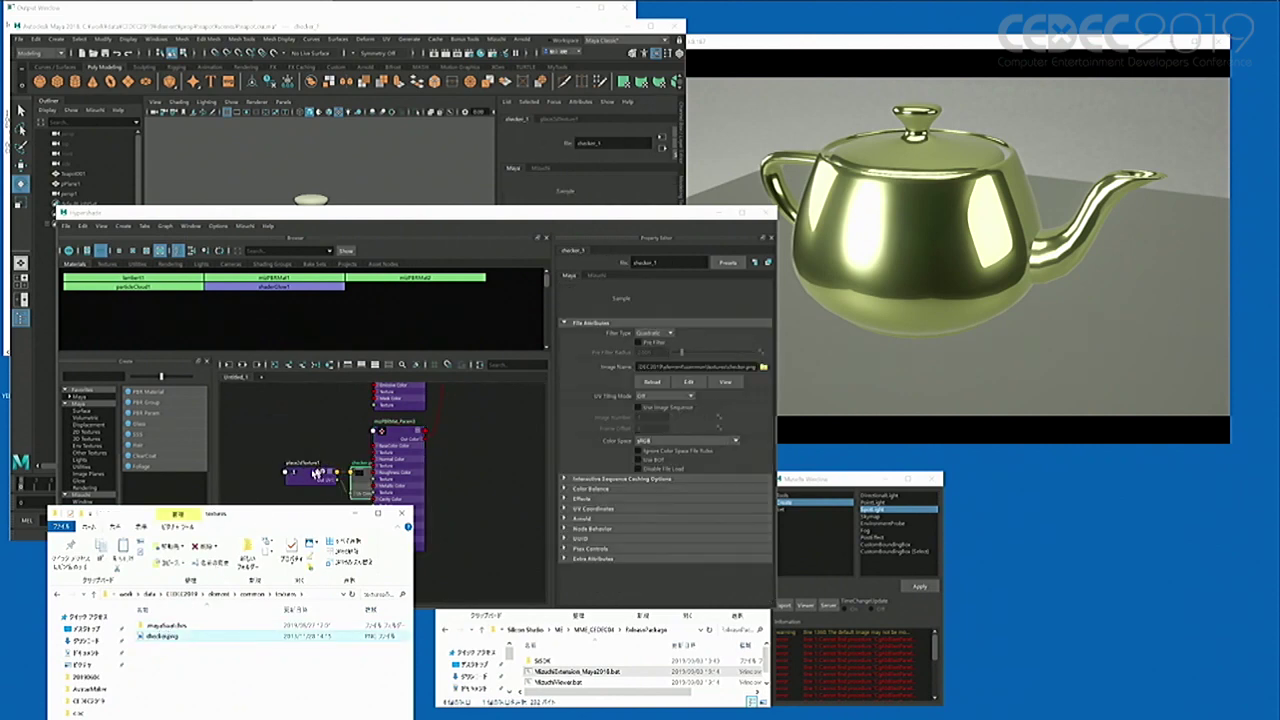
left_click_drag(363, 478, 313, 505)
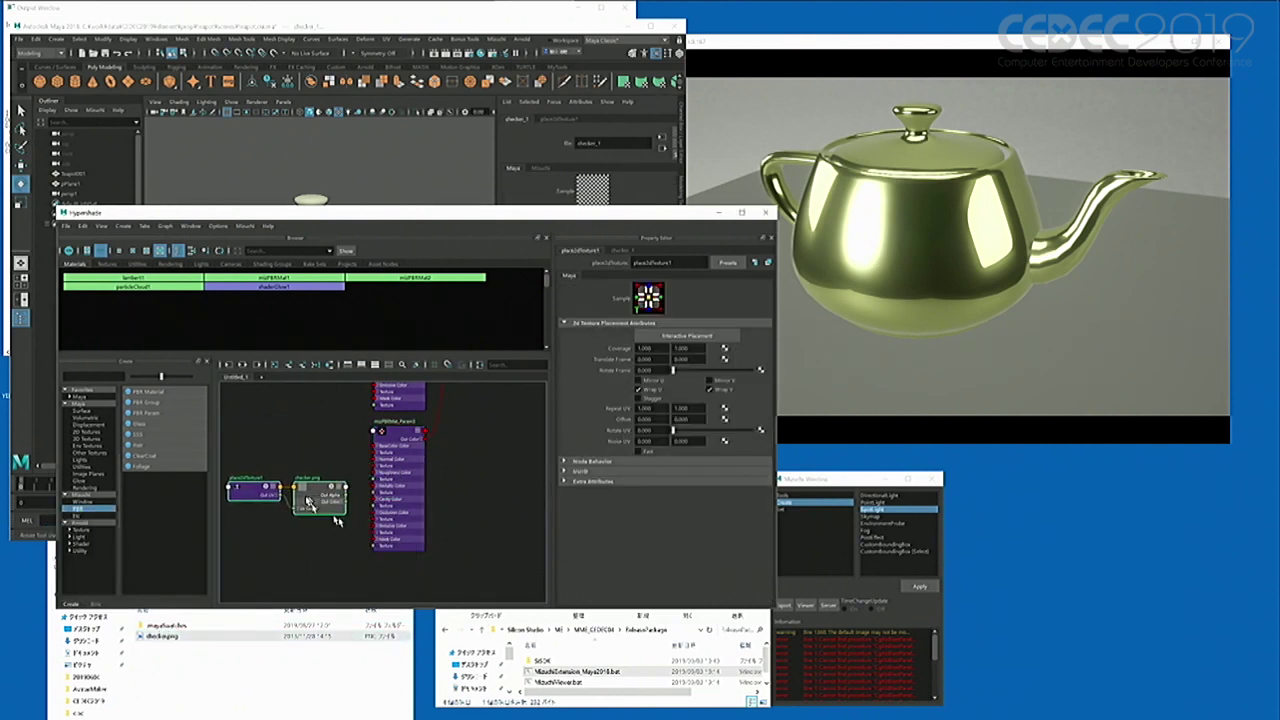
Step: Connect the checker.png node's Out Color R to the new PBR Param node's Mask Color texture input
left_click(342, 503)
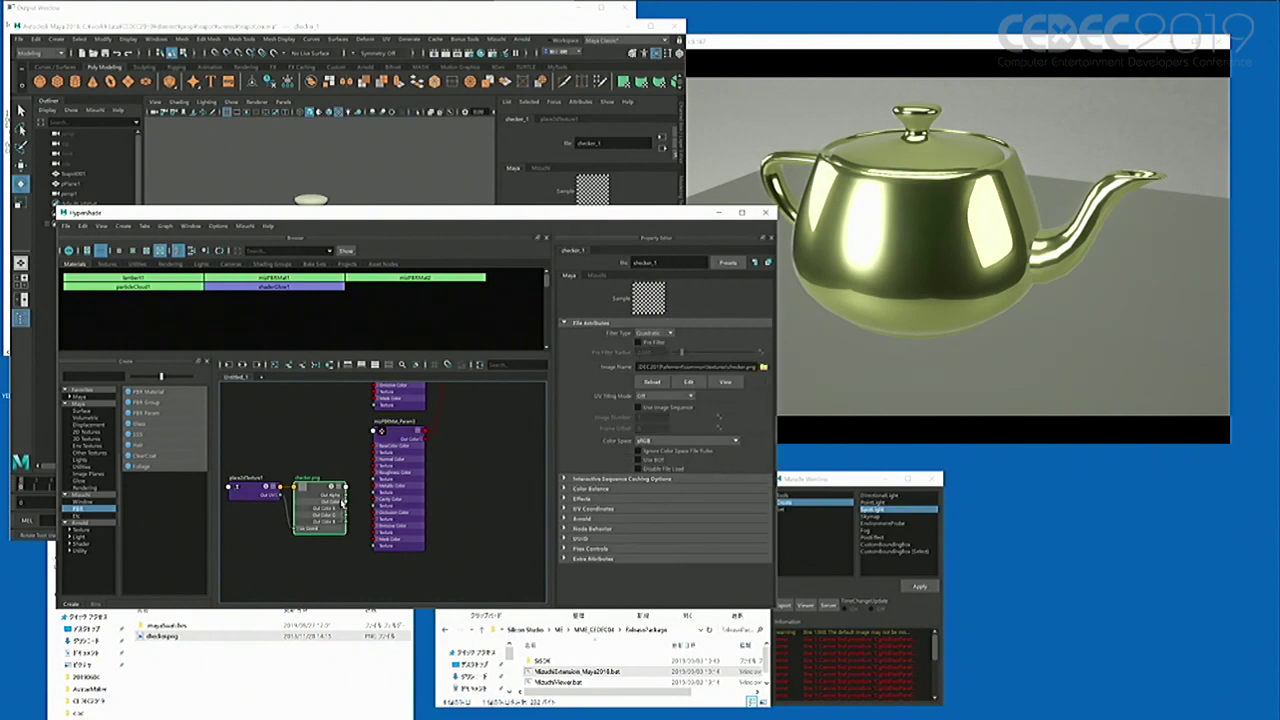
scroll(352, 556, "up", 3)
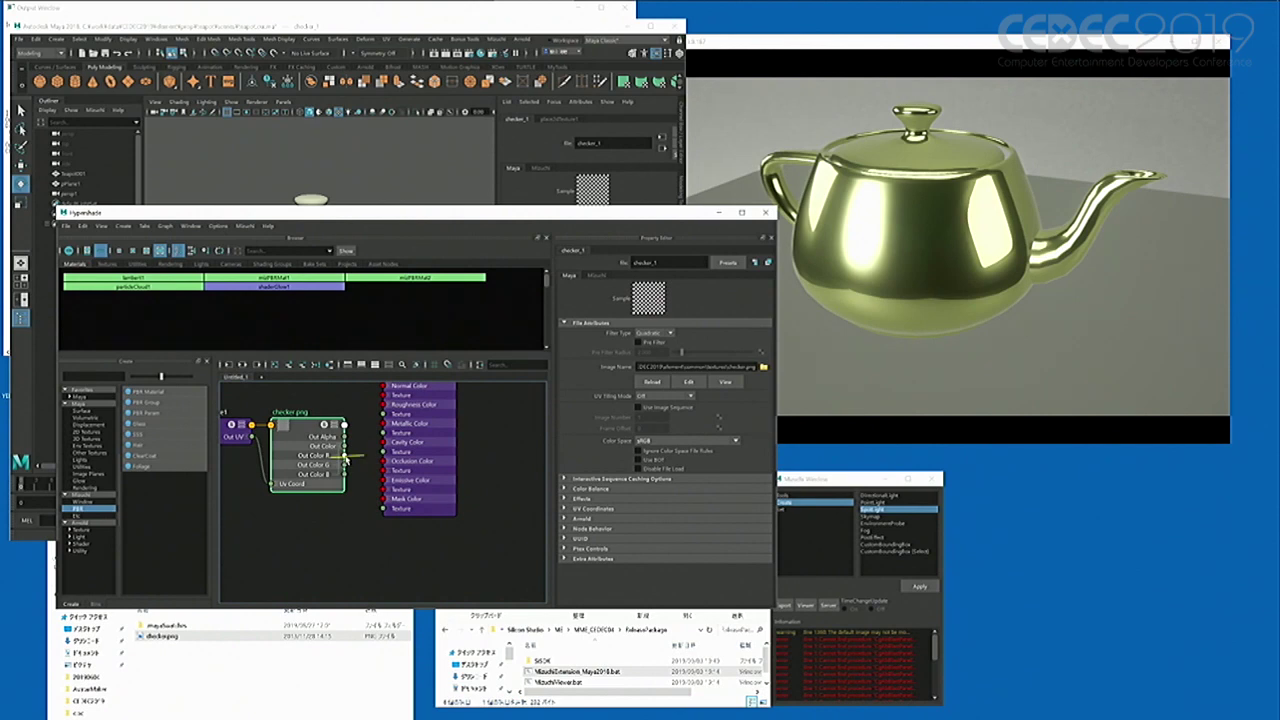
left_click_drag(377, 507, 384, 508)
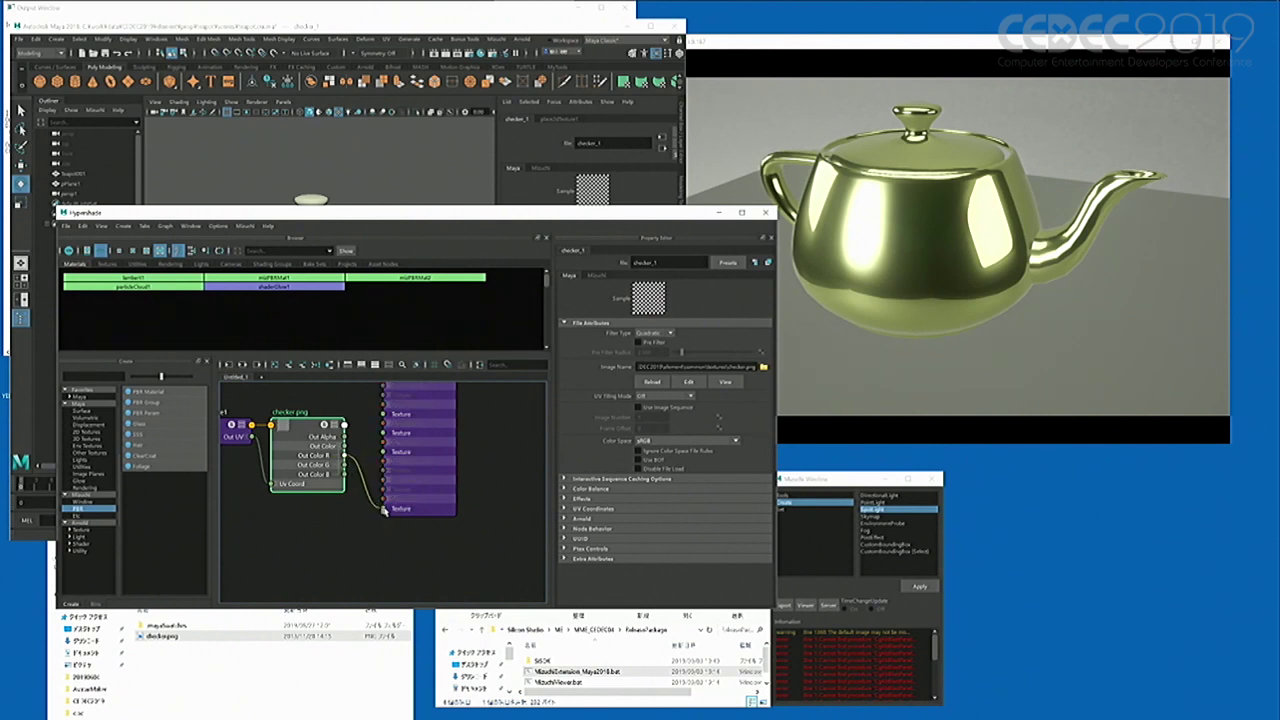
middle_click_drag(467, 512, 449, 555, "alt")
scroll(450, 486, "down", 3)
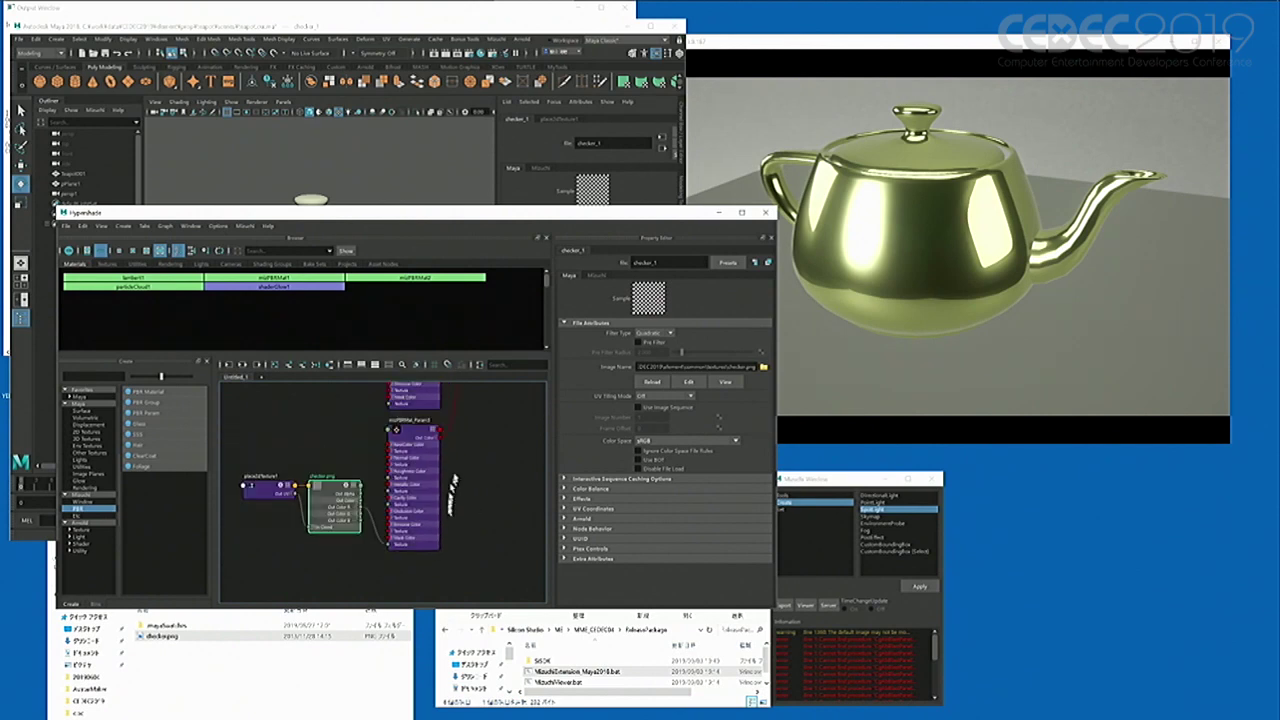
middle_click_drag(452, 479, 446, 516, "alt")
Step: Set the checker texture placement's horizontal Repeat UV to 1.1 and its Rotate Frame to 17
left_click(413, 460)
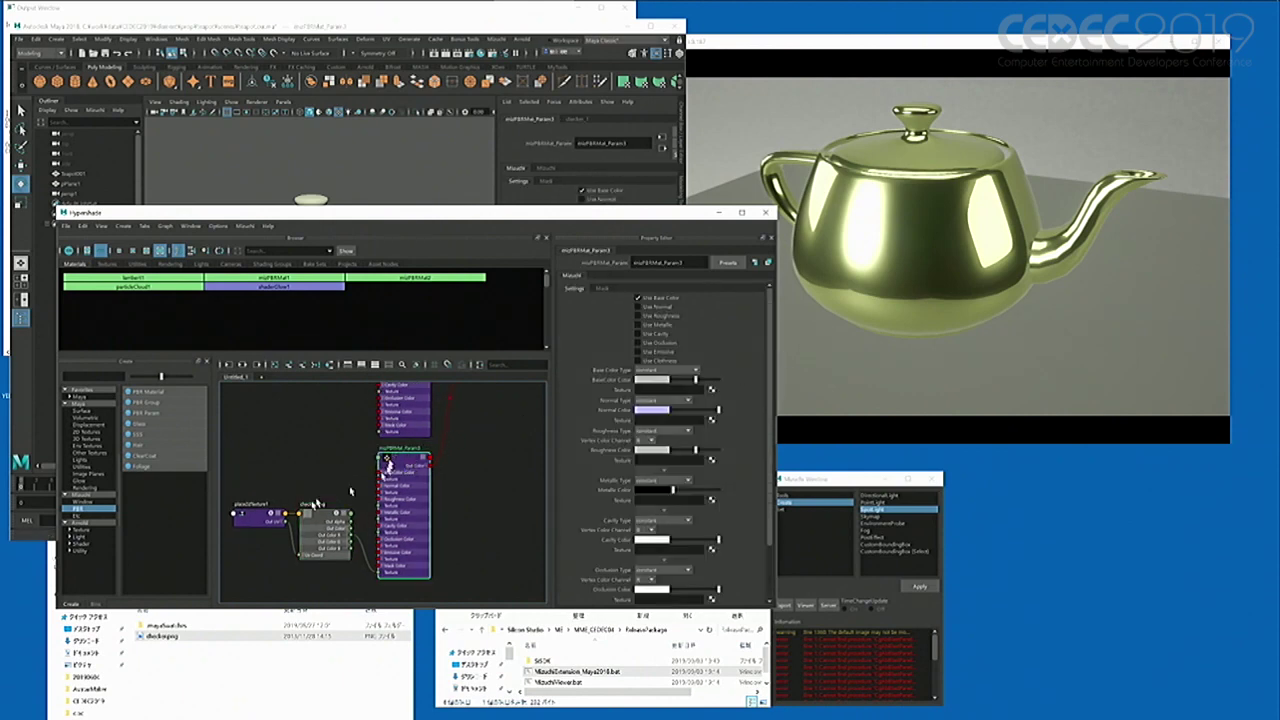
left_click(262, 515)
double_click(648, 408)
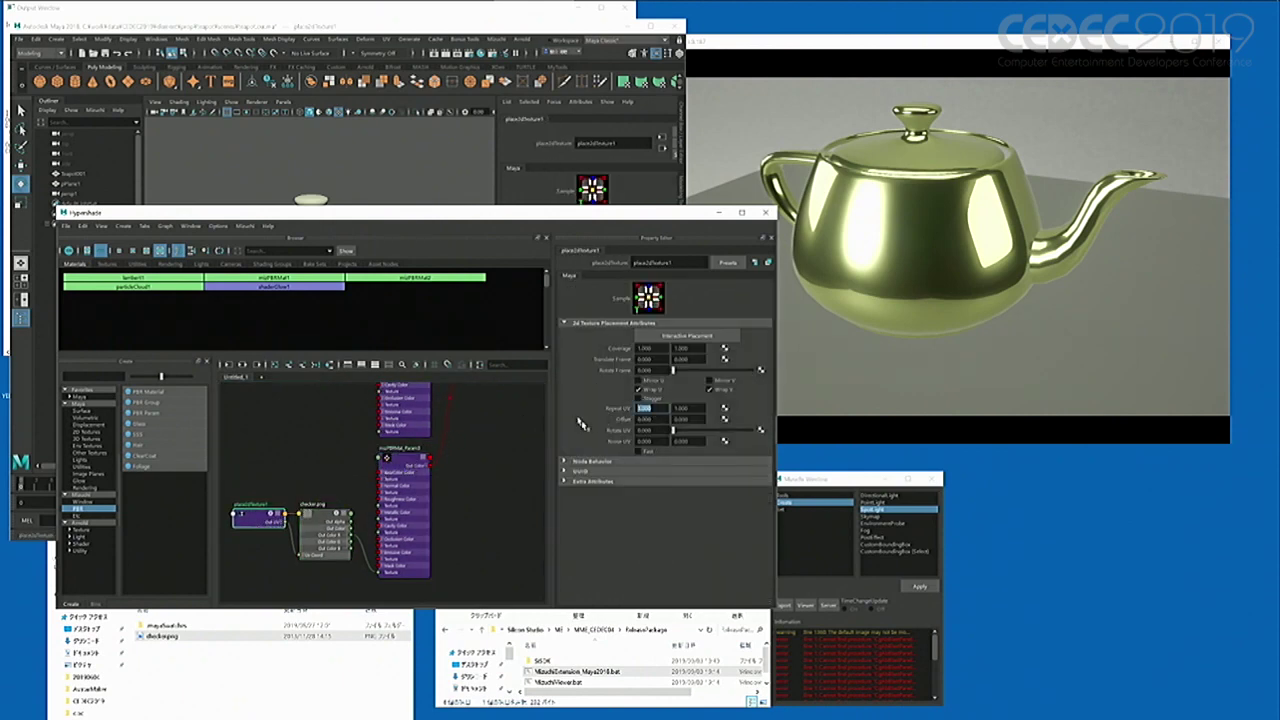
type("1.5")
key("Zenkaku_Hankaku")
left_click_drag(697, 408, 625, 416)
type("1.")
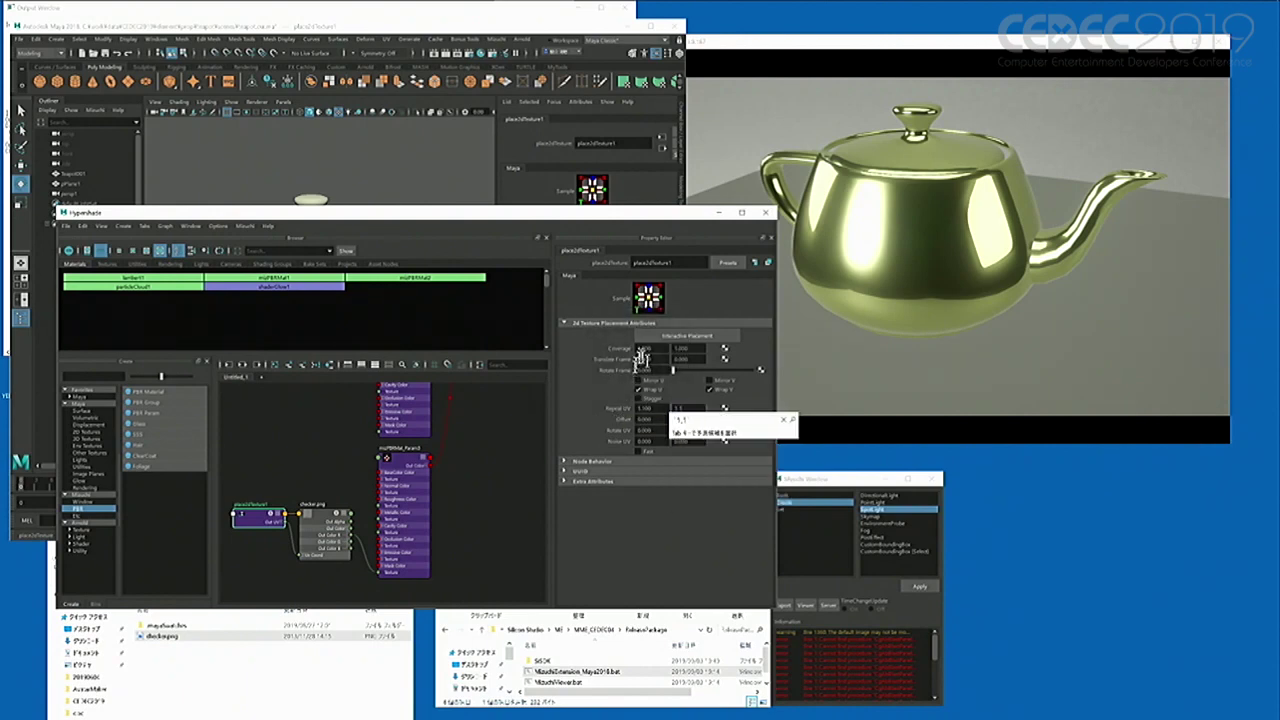
left_click_drag(657, 370, 621, 370)
type("17")
key("Return")
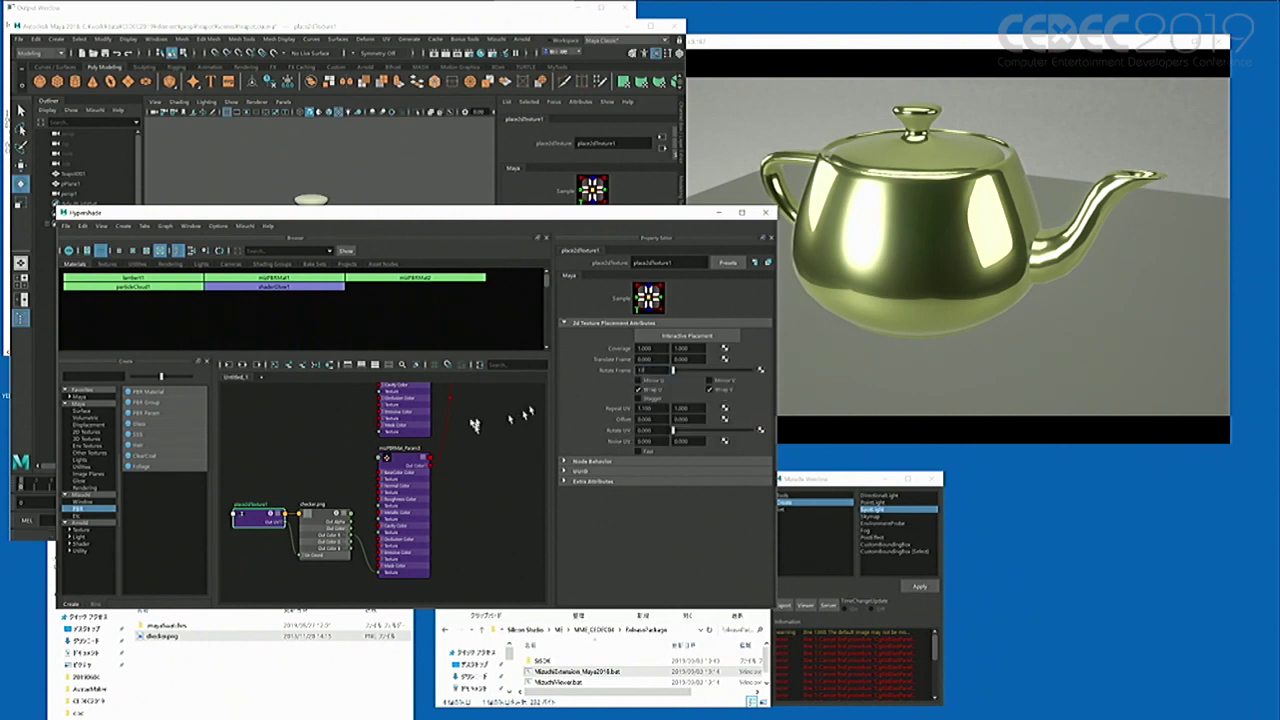
Step: Enable Use Roughness and Use Metallic on mizPBRMat_Param3 and re-export the scene to the viewer
left_click(415, 461)
left_click(660, 316)
left_click(815, 484)
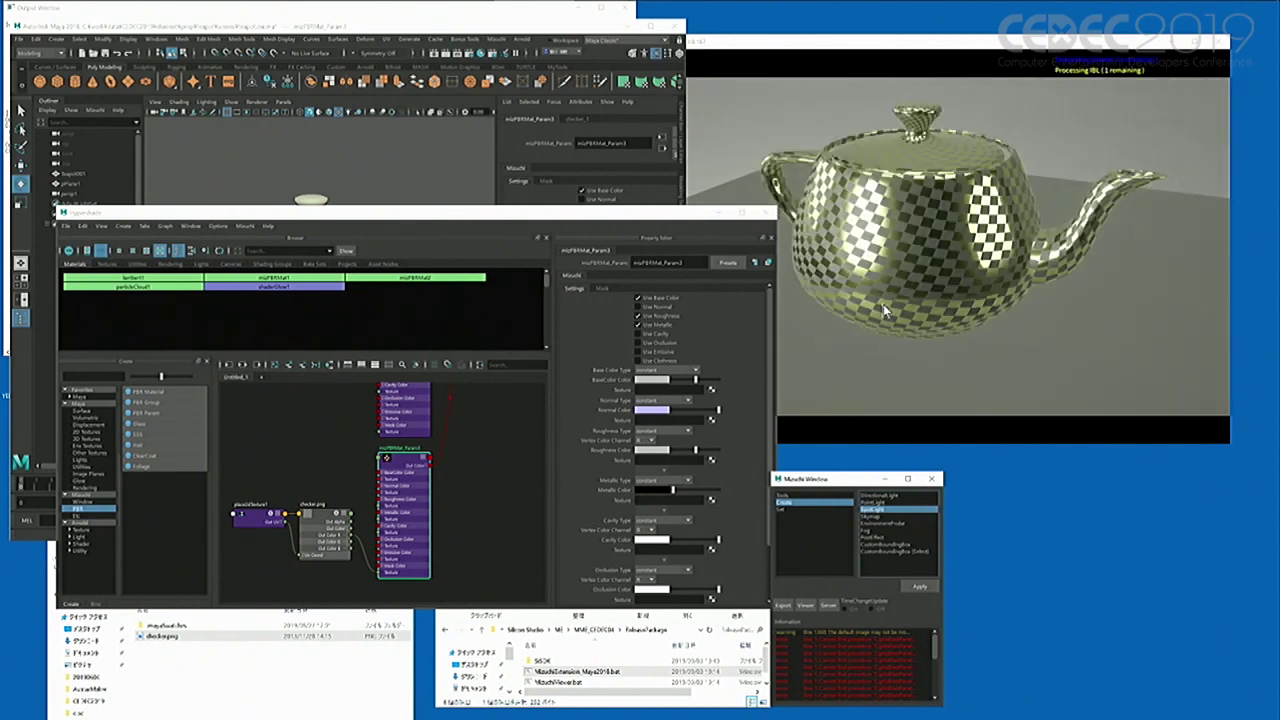
right_click(882, 305)
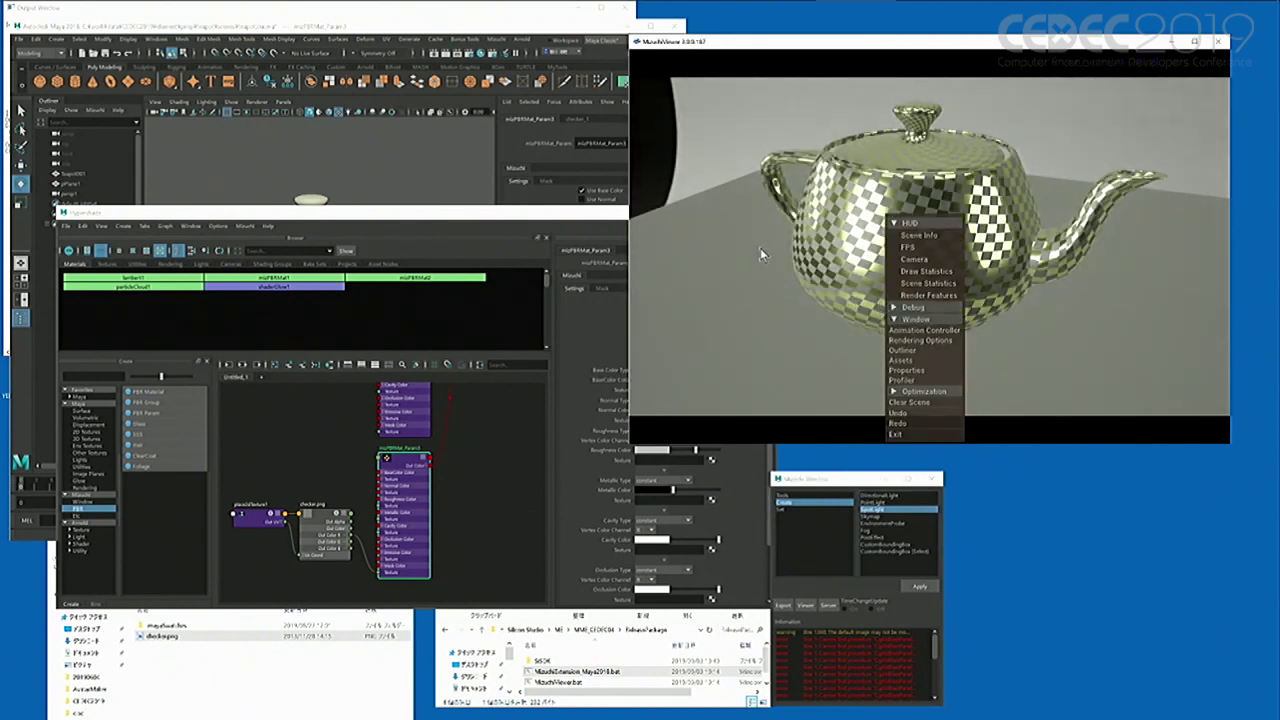
left_click(330, 478)
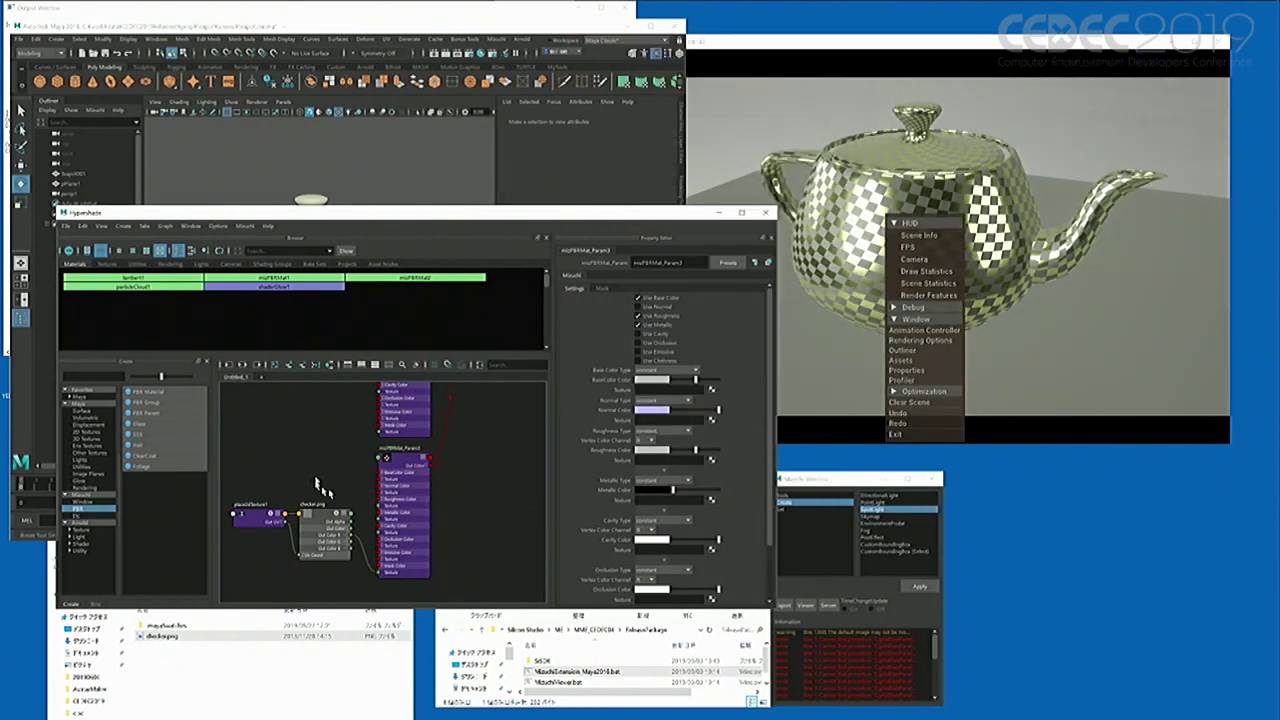
scroll(337, 494, "up", 2)
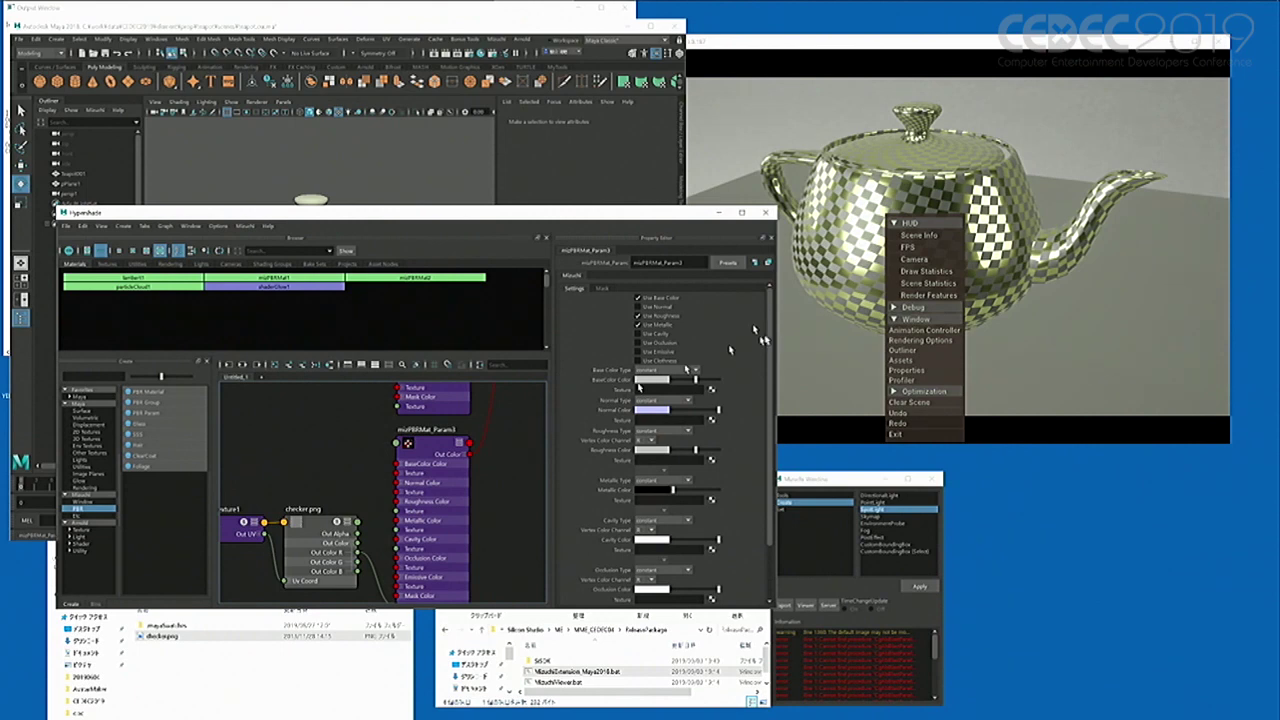
left_click(735, 150)
scroll(878, 240, "up", 1)
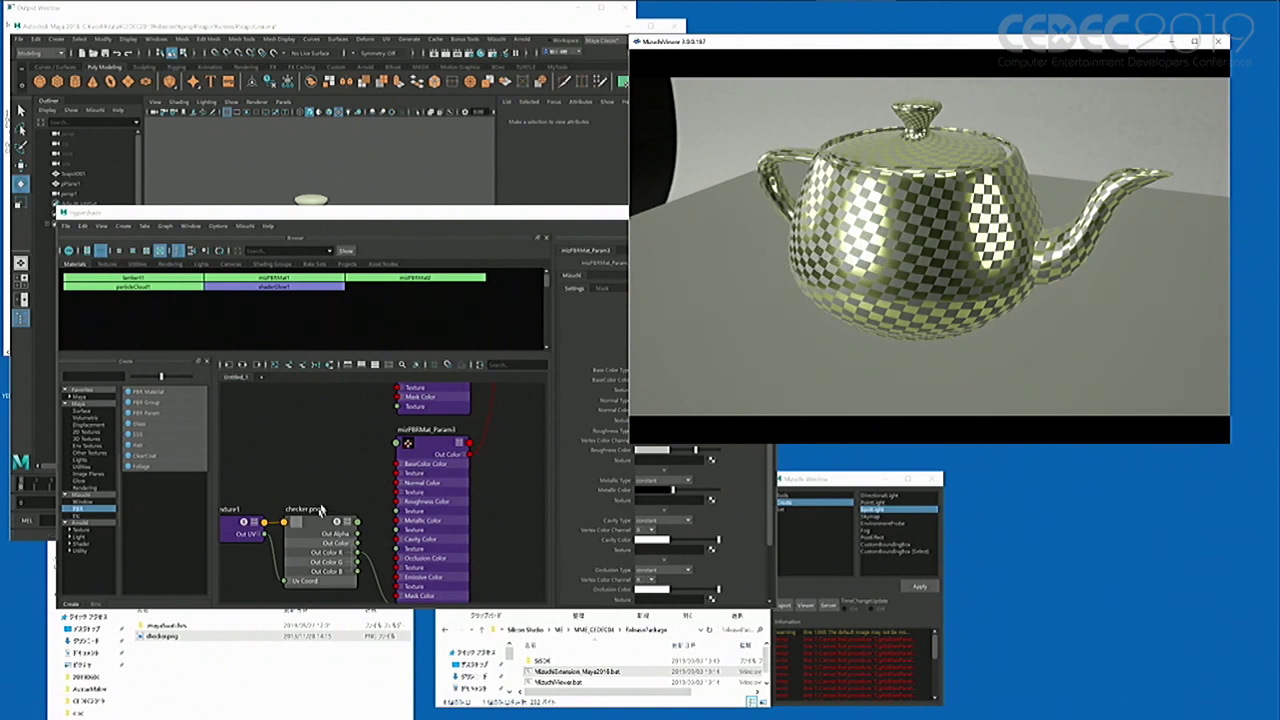
Step: Lower mizPBRMat_Param3's roughness and darken its base color to a mid grey
left_click(424, 462)
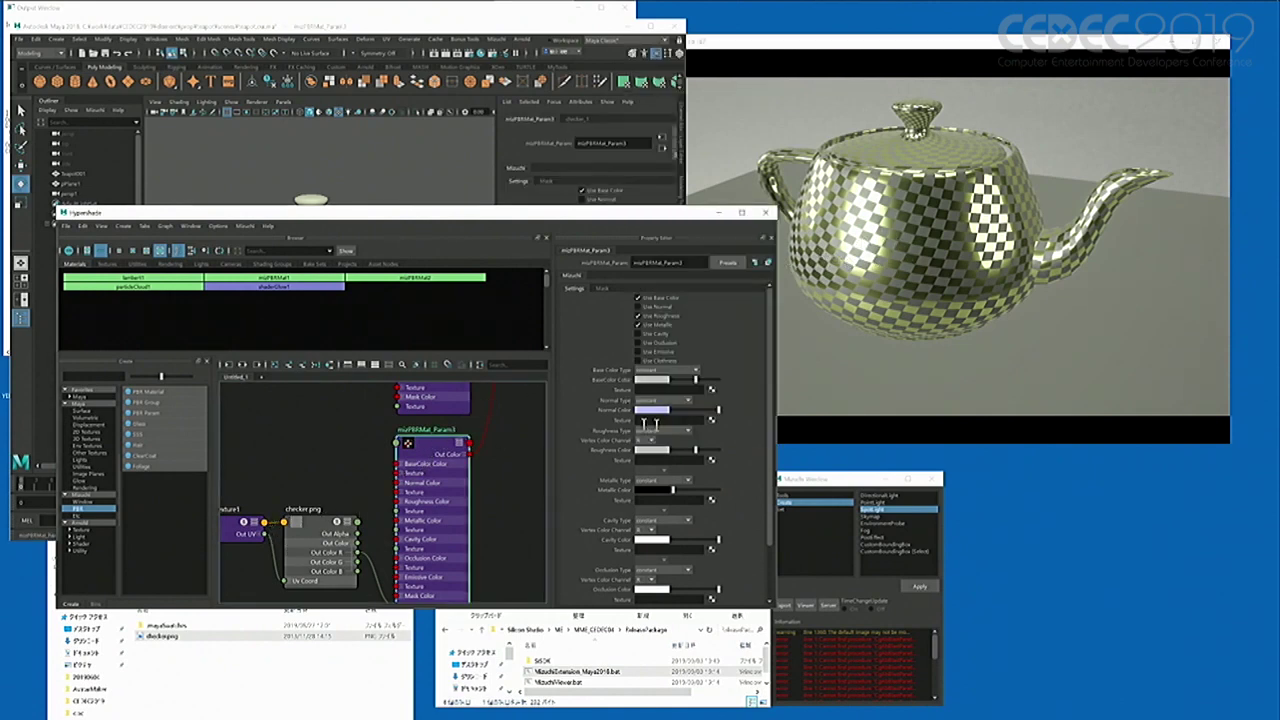
left_click_drag(679, 449, 679, 455)
mouse_move(674, 385)
left_mouse_down()
mouse_move(700, 383)
mouse_move(687, 381)
left_mouse_up()
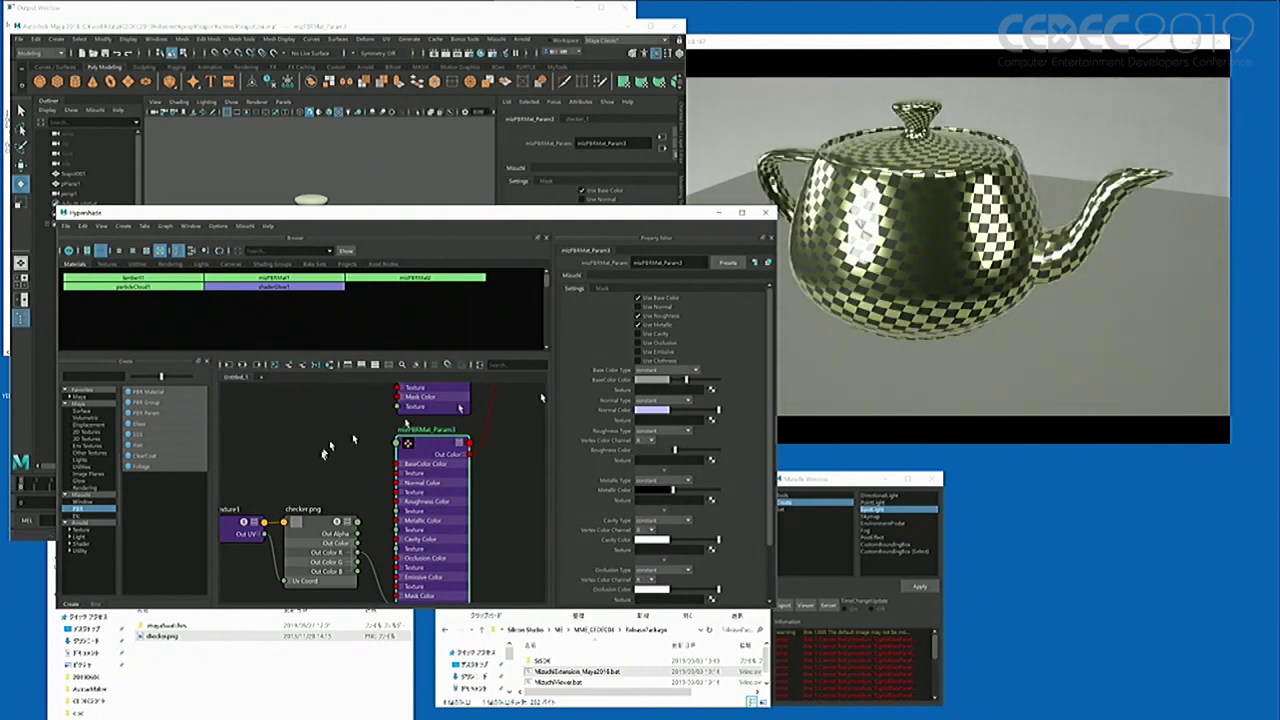
Step: Set place2dTexture1's Repeat UV to 0.6 in both directions and its Rotate Frame to about 36.8
middle_click_drag(281, 519, 375, 483, "alt")
left_click(308, 487)
left_click(645, 408)
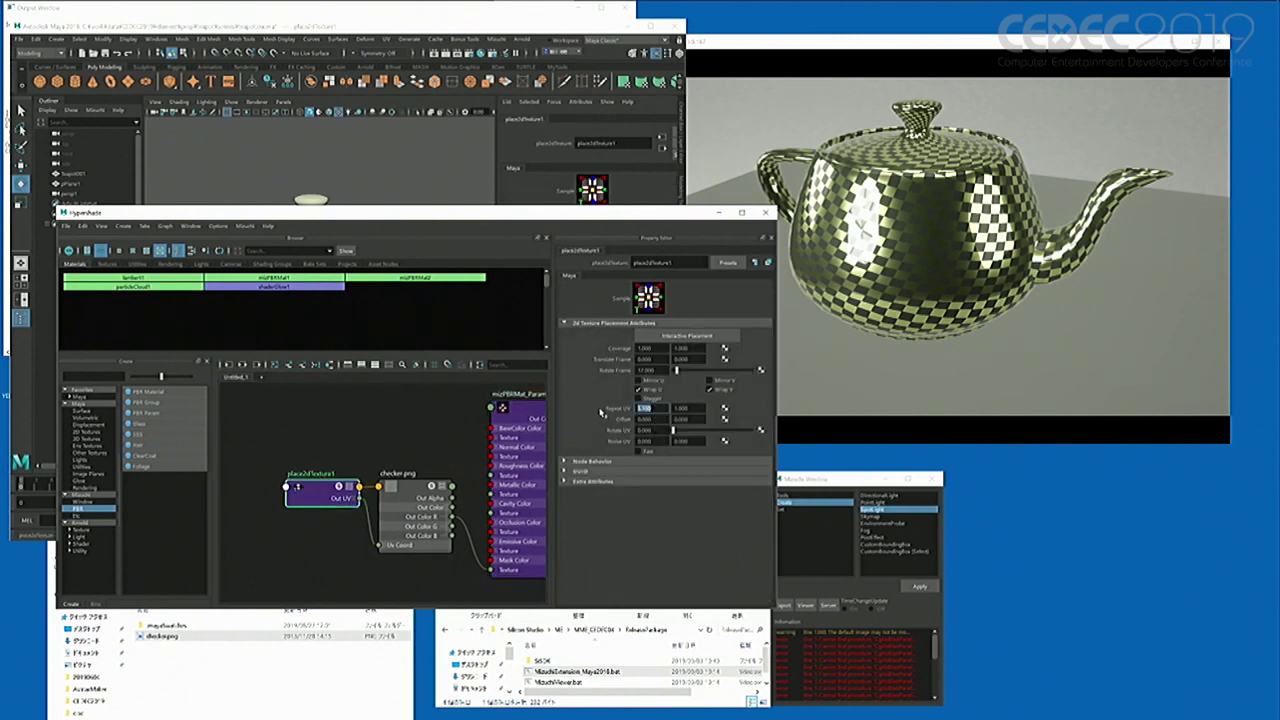
type("0.")
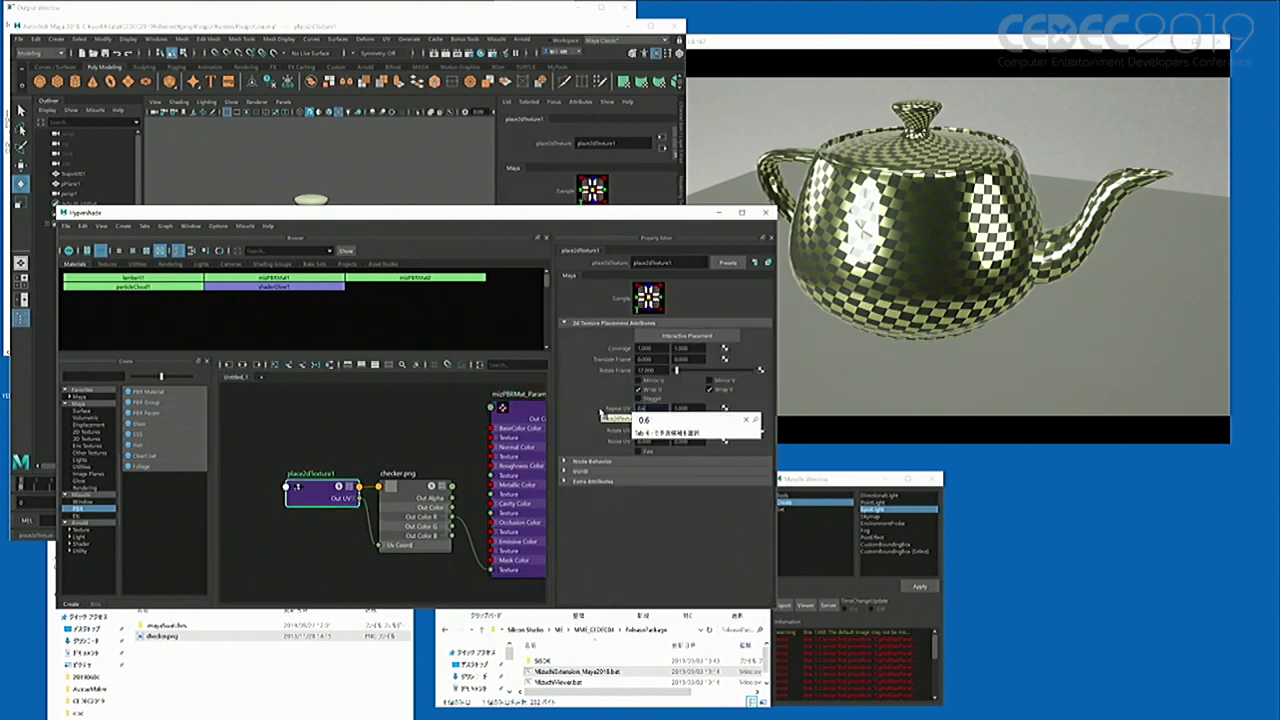
type("6")
key("Return")
key("Tab")
type("0.6")
key("Return")
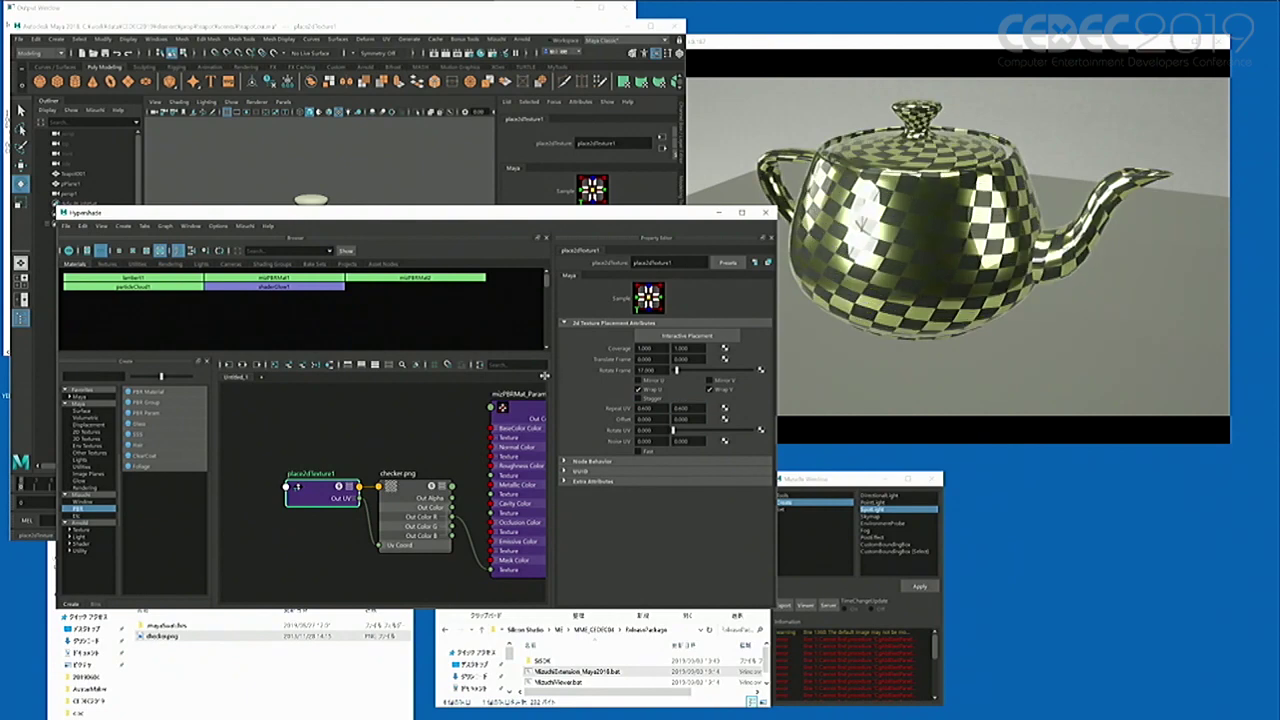
left_click_drag(700, 370, 689, 370)
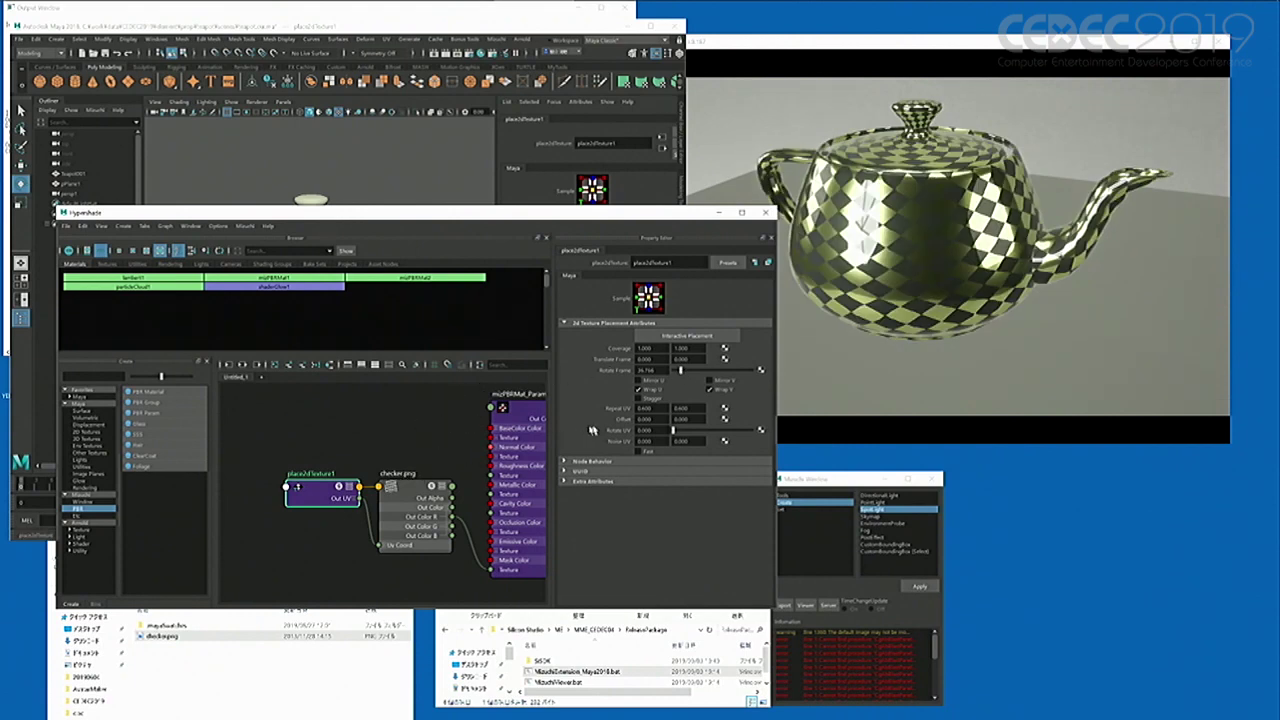
Step: Set place2dTexture1's Repeat UV to 0.2 in both directions and close the Hypershade
double_click(655, 408)
type("0.2")
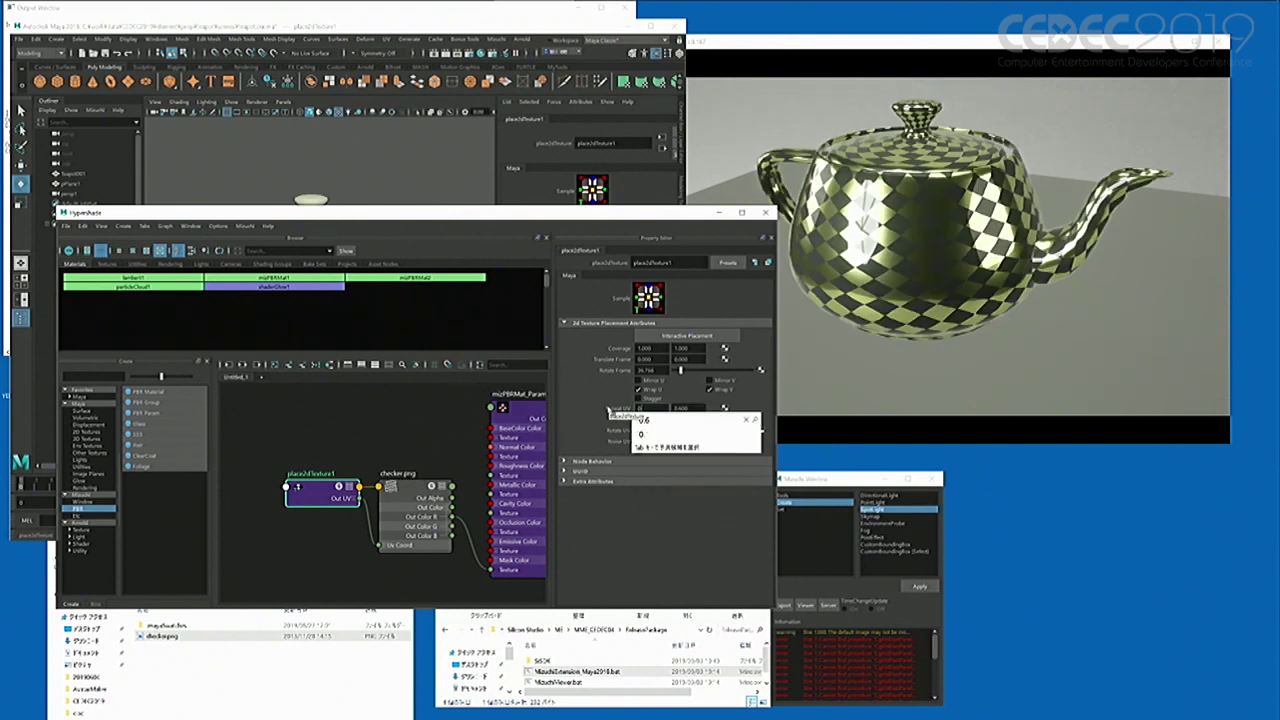
key("Return")
key("Return")
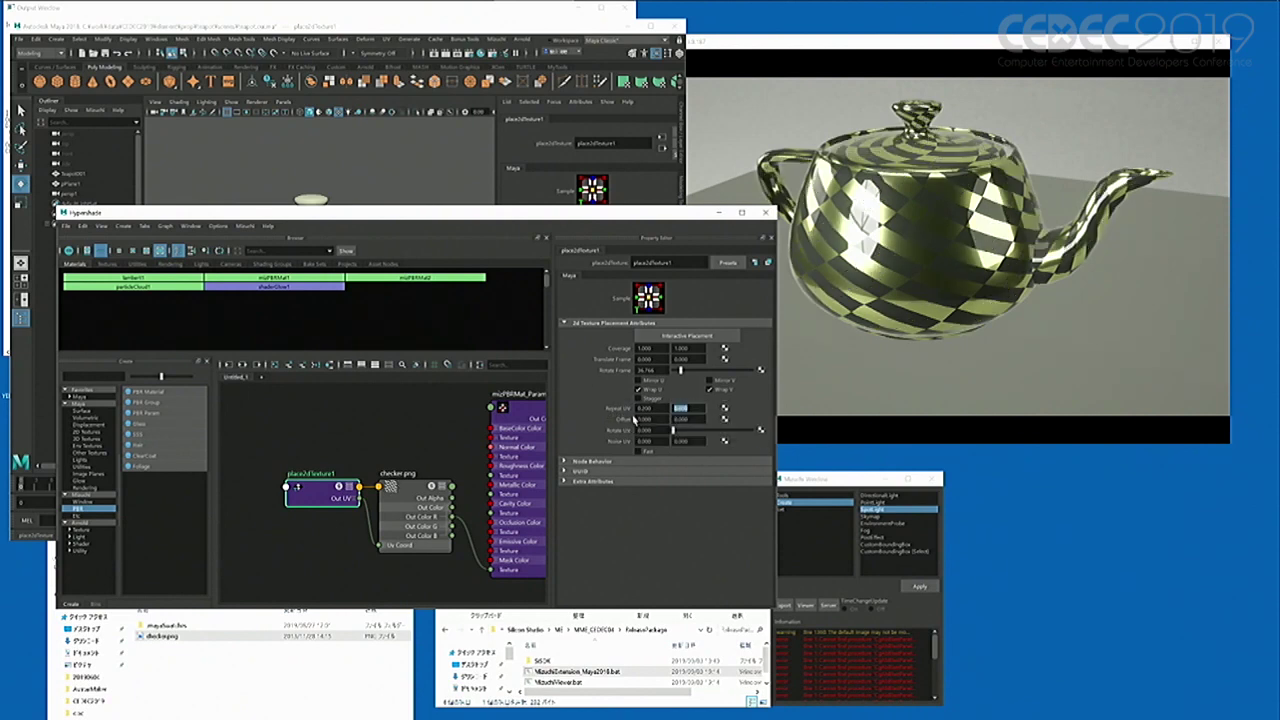
type("0.2")
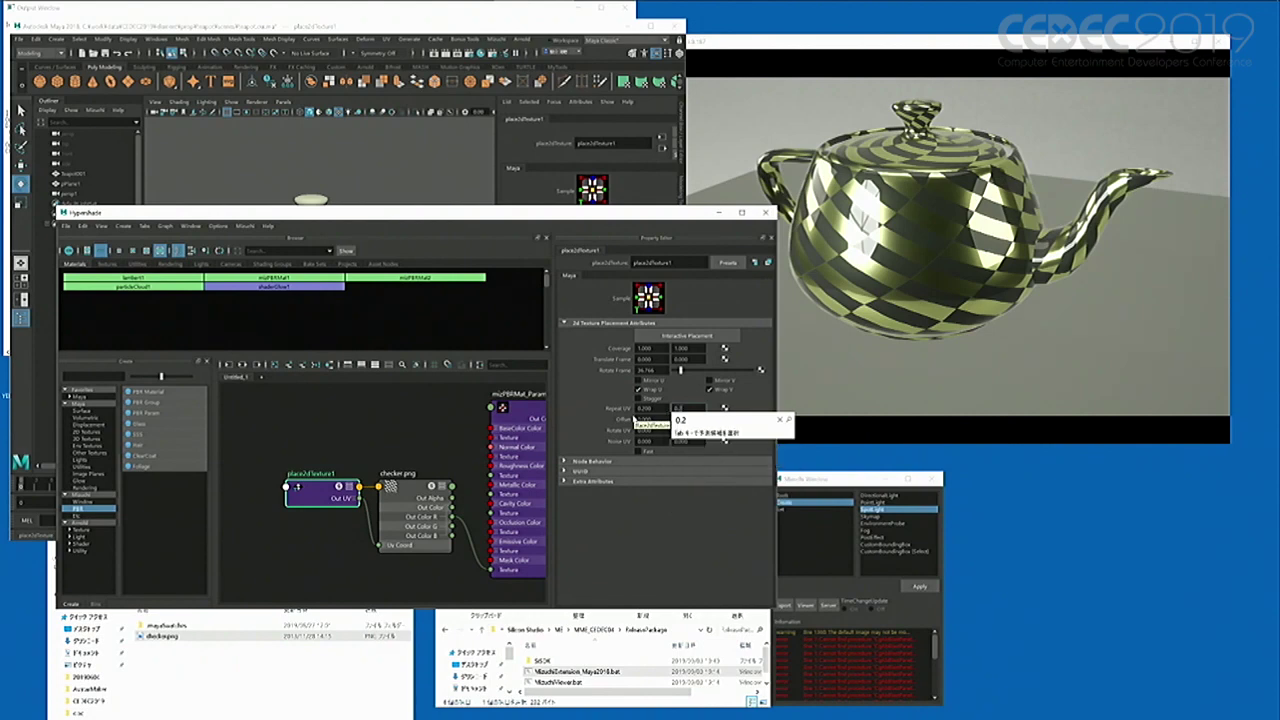
key("Return")
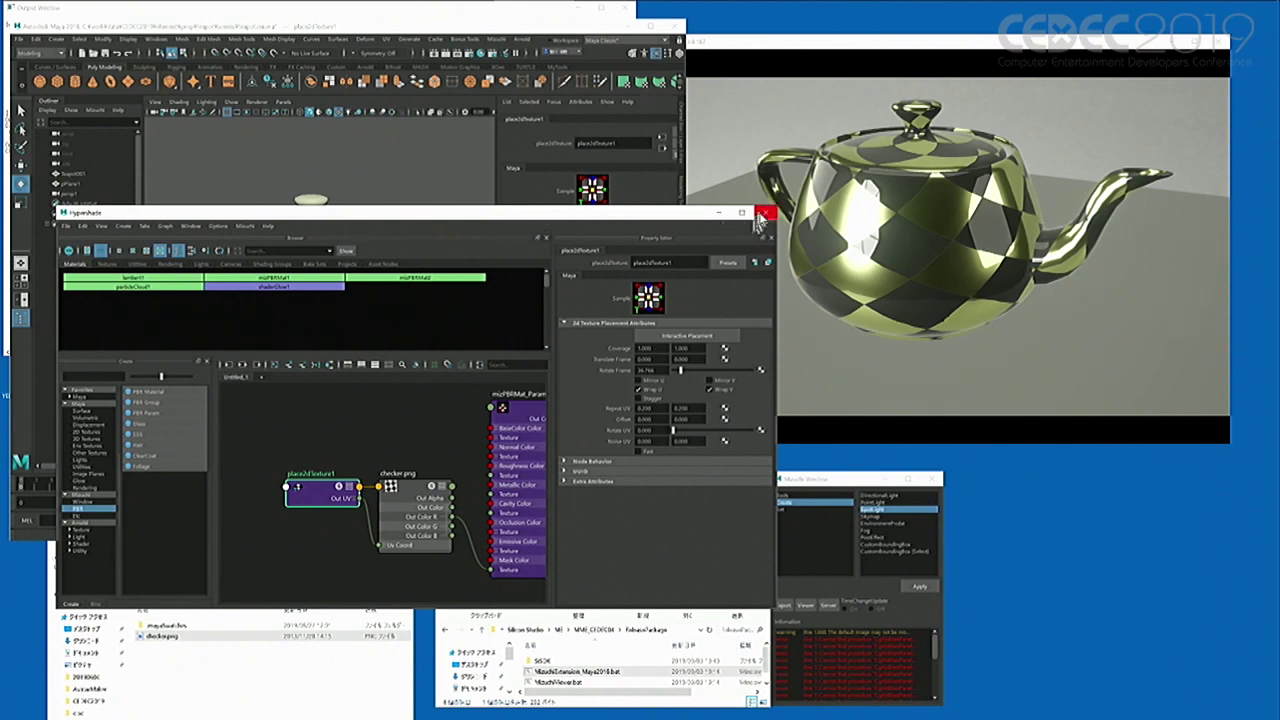
left_click(763, 215)
Step: Create a DirectionalLight, a PostEffect and a Skymap from the Mizuchi Window
left_click_drag(390, 262, 316, 266, "alt")
right_click_drag(316, 266, 294, 282, "alt")
left_click_drag(293, 281, 300, 273, "alt")
left_click_drag(810, 478, 741, 331)
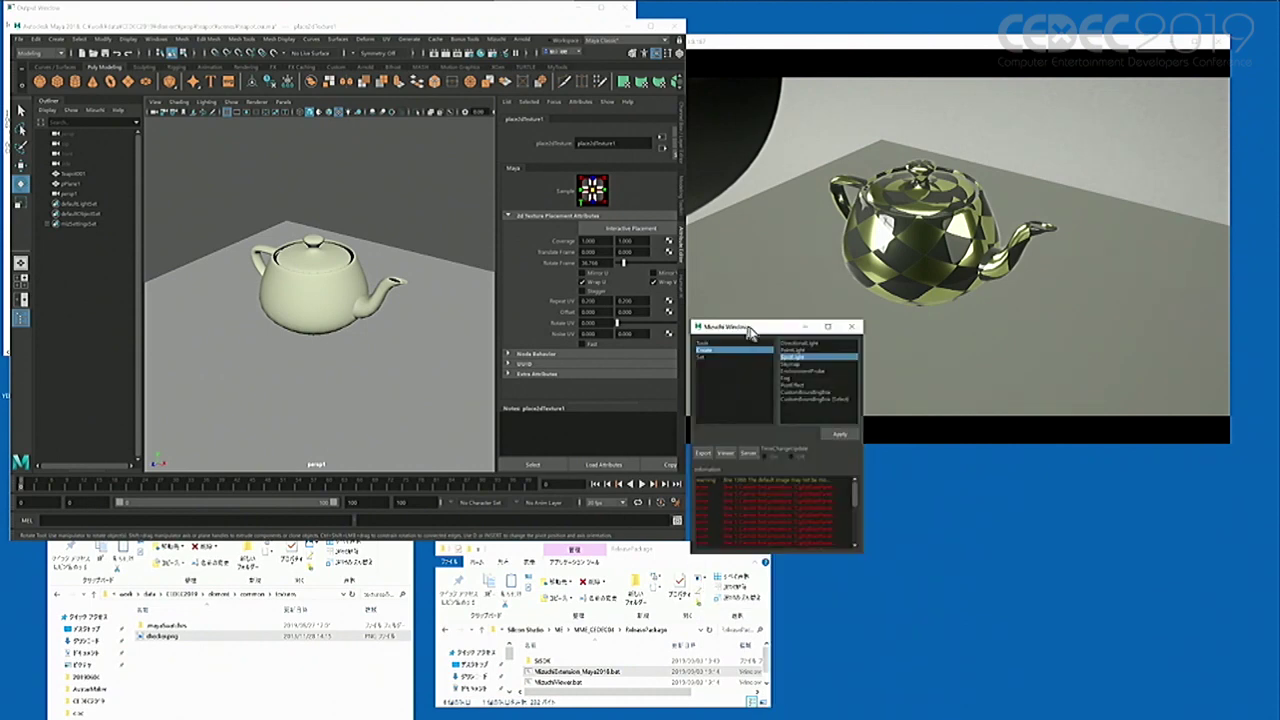
left_click(818, 345)
left_click_drag(790, 349, 725, 390)
left_click_drag(809, 346, 420, 258)
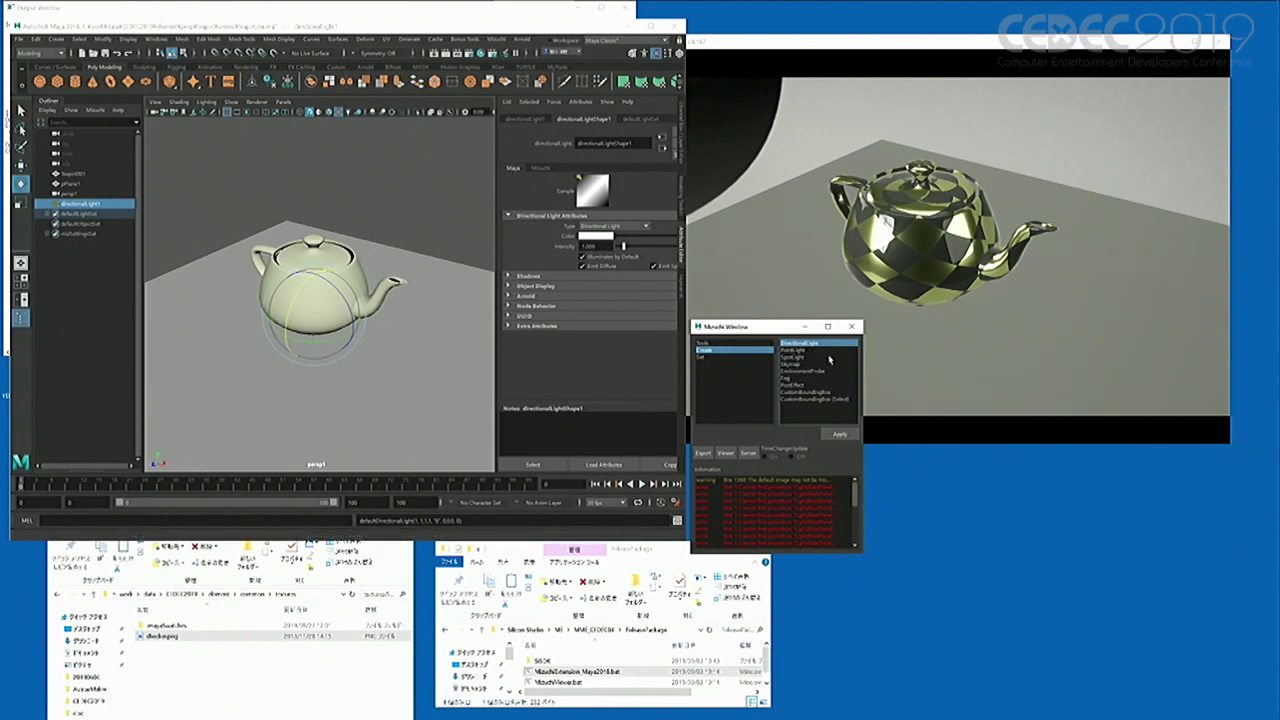
double_click(788, 386)
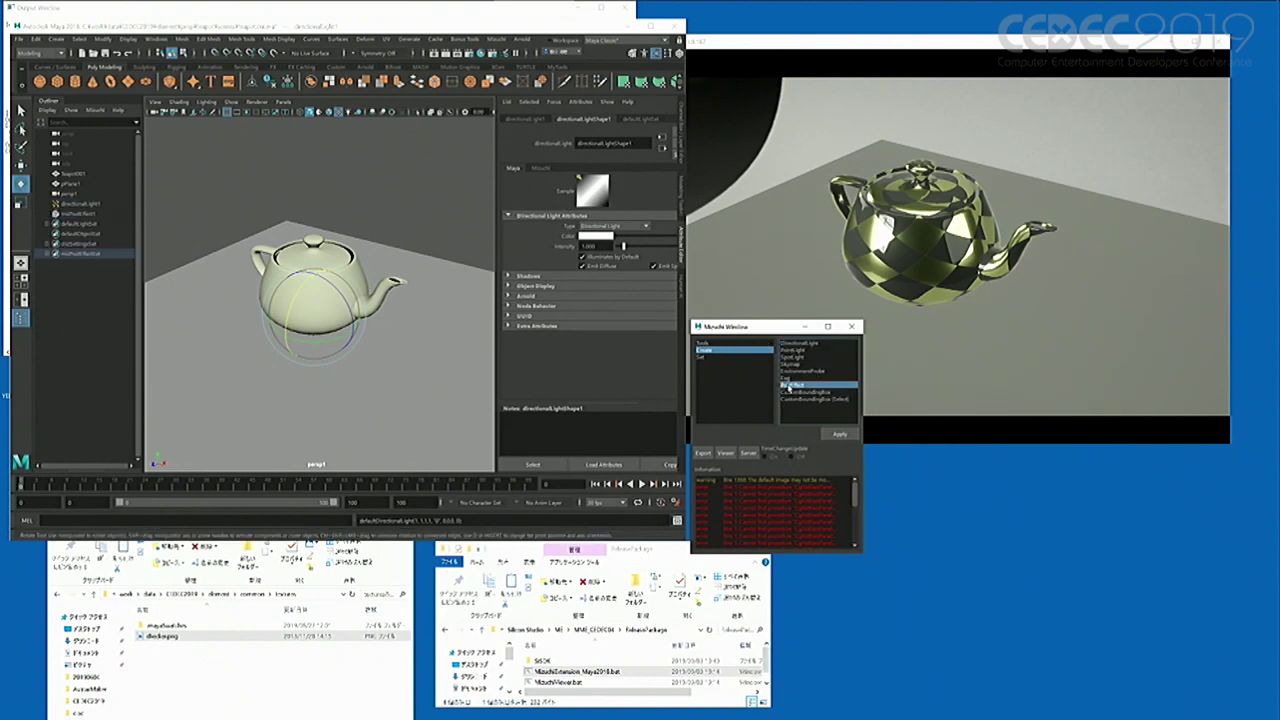
double_click(790, 365)
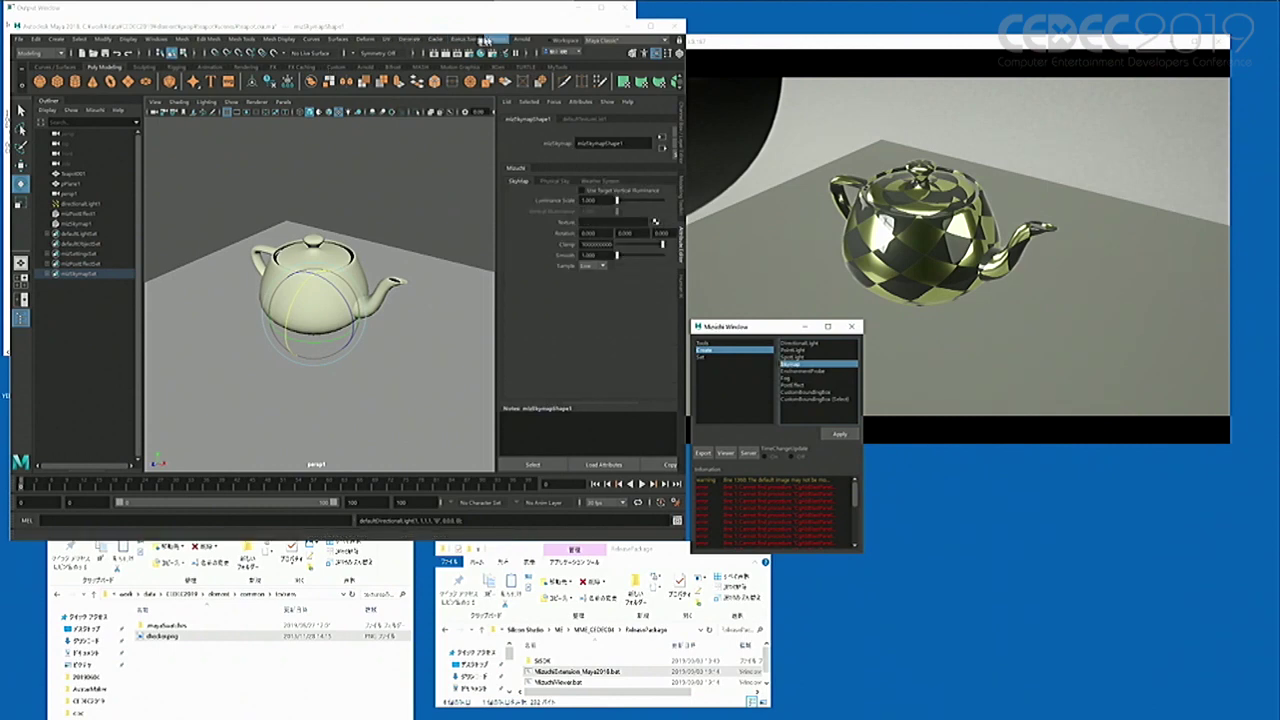
Step: Set the new skymap and post effect as Global Skymap and Global Post Effect in the Mizuchi scene settings, and export the scene
left_click(497, 39)
left_click(545, 227)
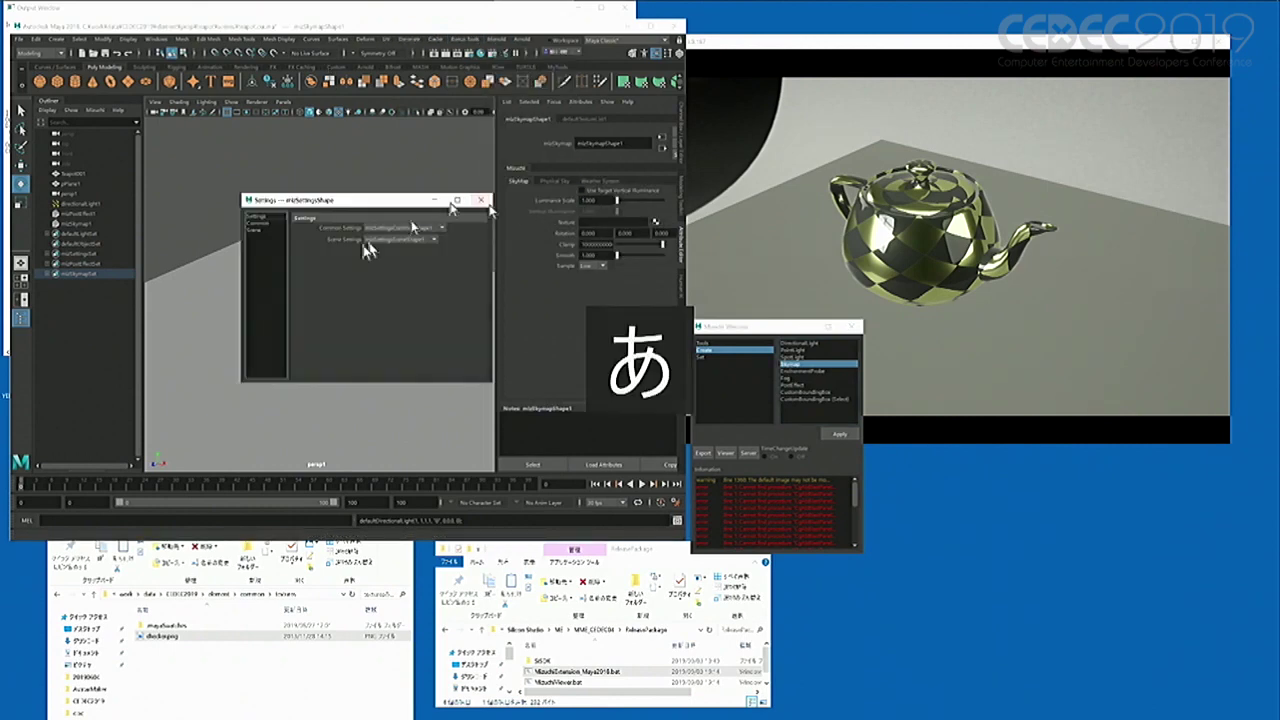
left_click(390, 229)
left_click(395, 240)
left_click(392, 240)
left_click(392, 252)
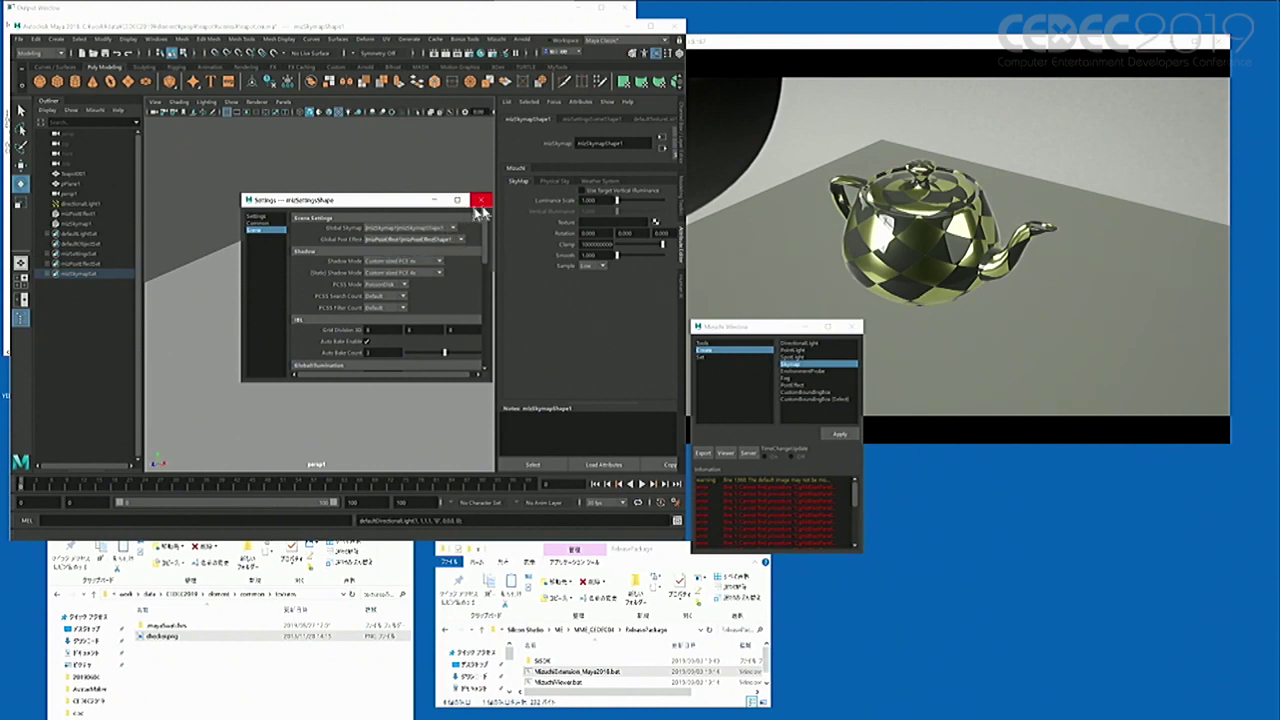
left_click(481, 200)
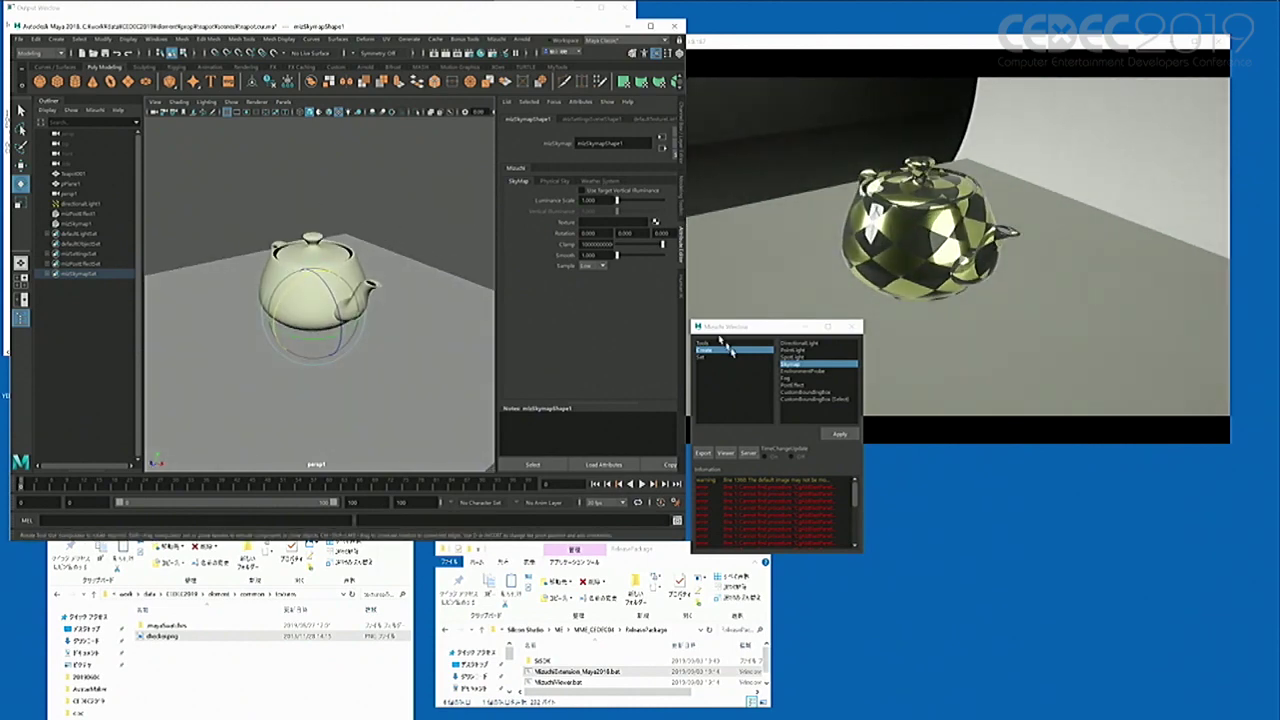
left_click(703, 453)
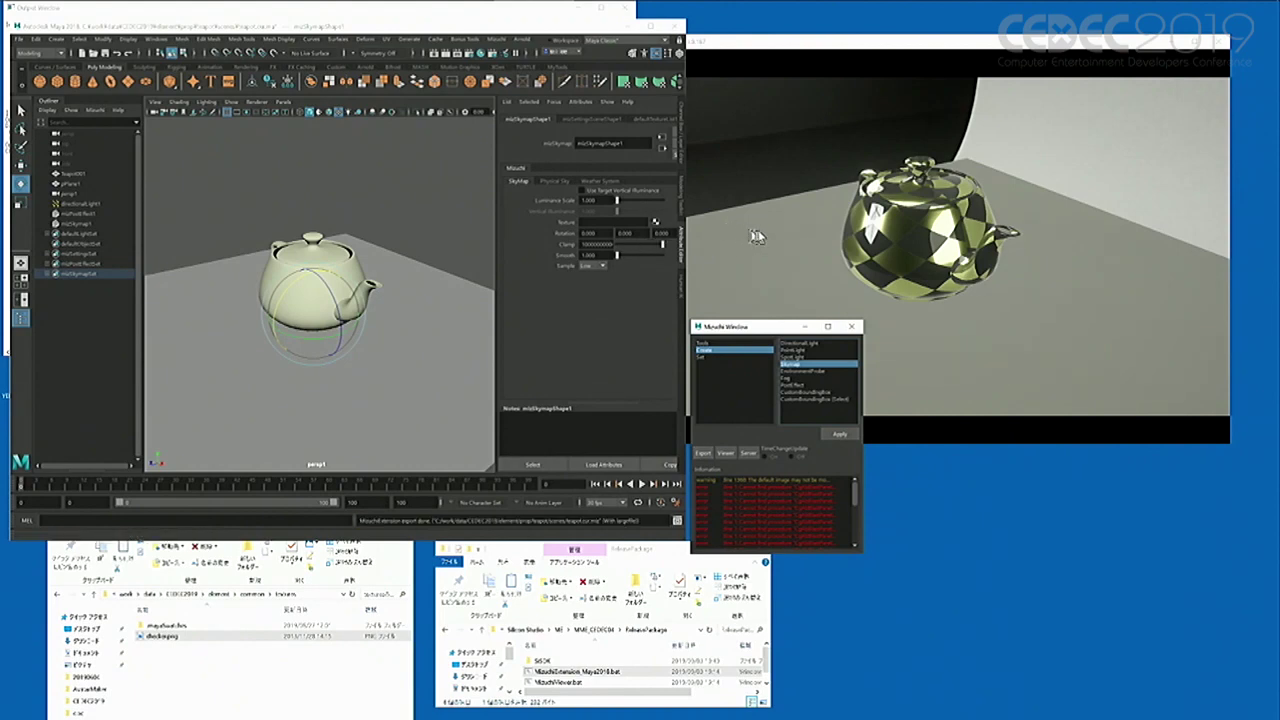
left_click_drag(382, 312, 353, 309, "alt")
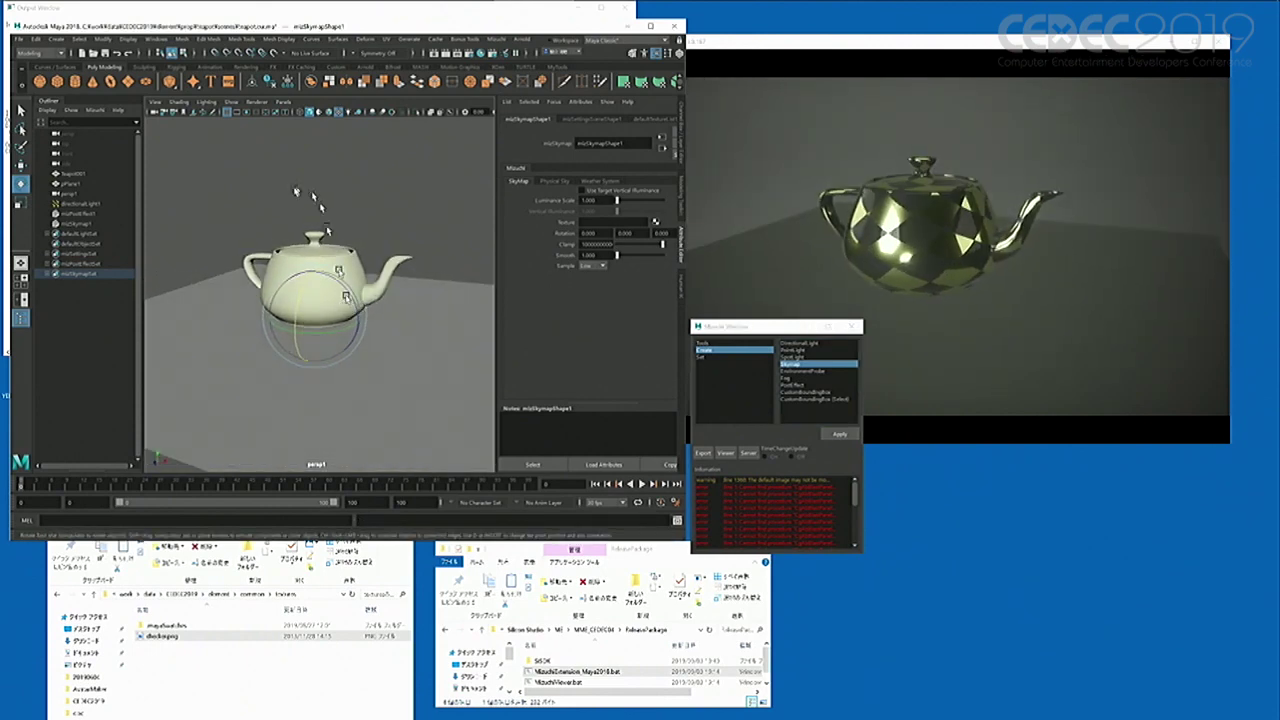
Step: Turn on Show Icons in MizuchiViewer's debug options and set the Icon Size to about 25.9
right_click(835, 180)
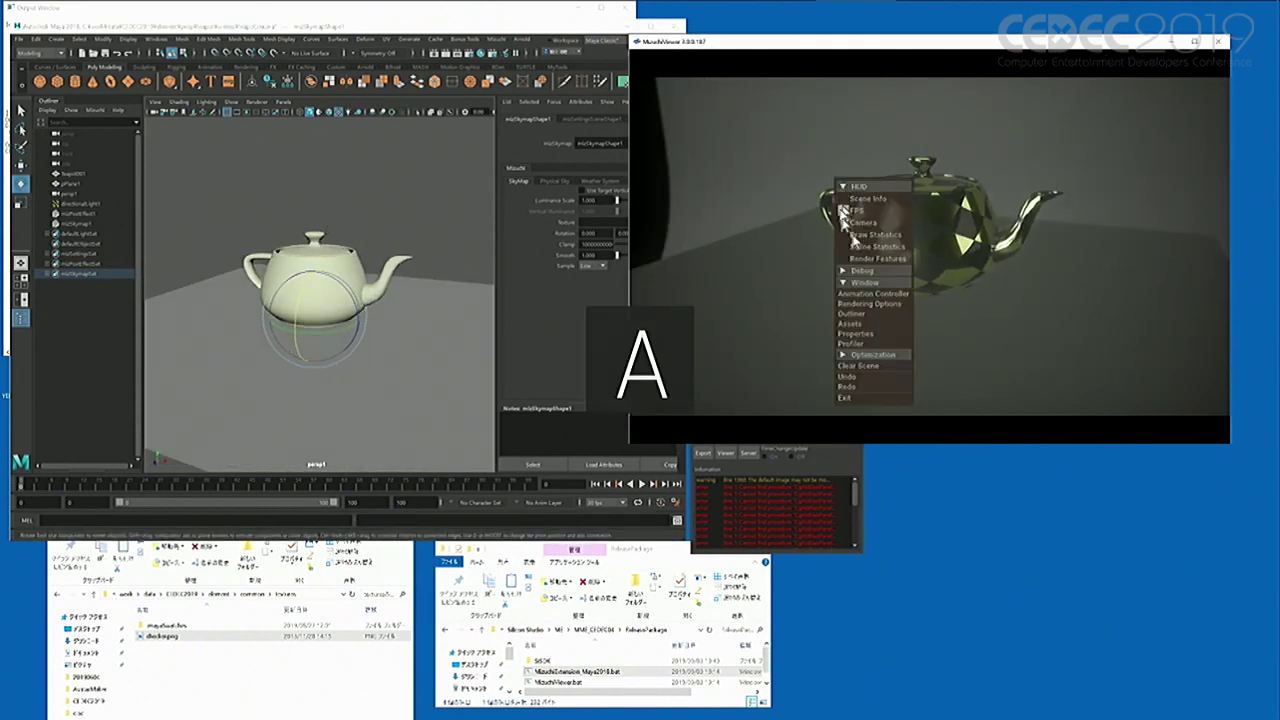
left_click(850, 270)
left_click(843, 342)
left_click_drag(848, 350, 878, 355)
right_click(727, 137)
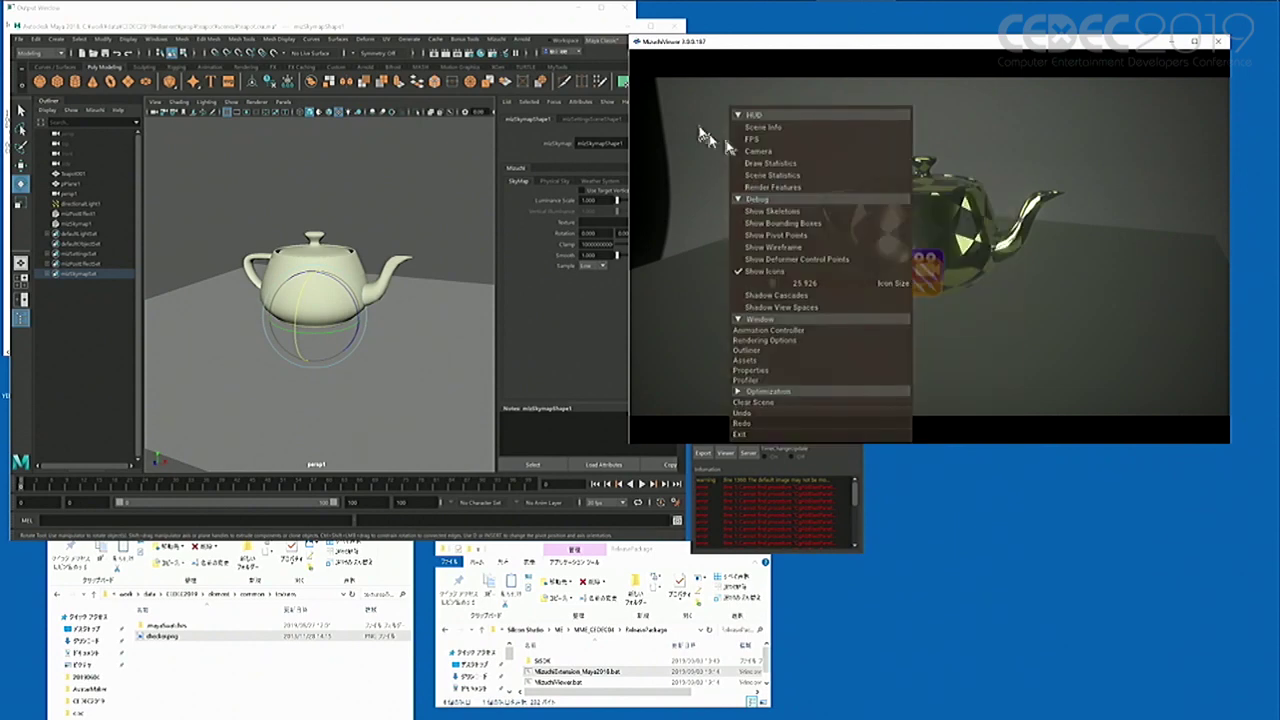
right_click(666, 108)
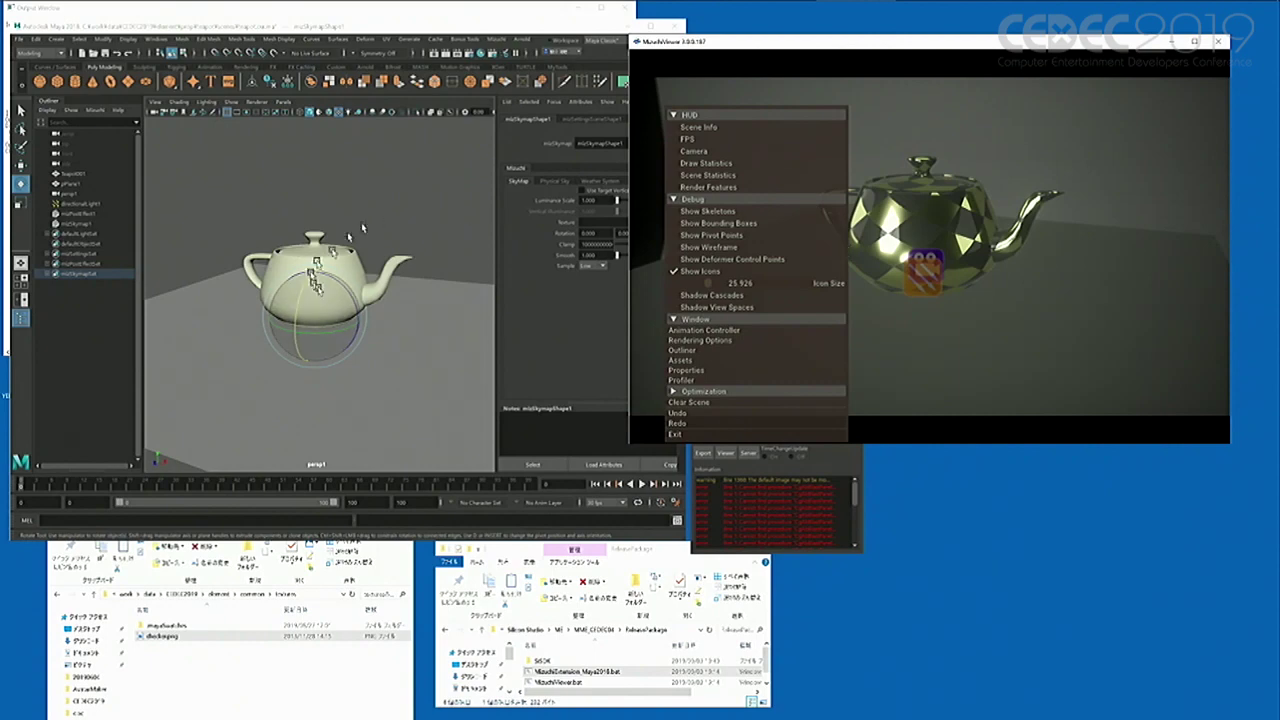
Step: Move directionalLight1 straight up above the teapot and select its icon in the viewer
left_click(82, 203)
mouse_move(336, 318)
middle_mouse_down("alt")
mouse_move(343, 263)
mouse_move(346, 295)
middle_mouse_up("alt")
key("w")
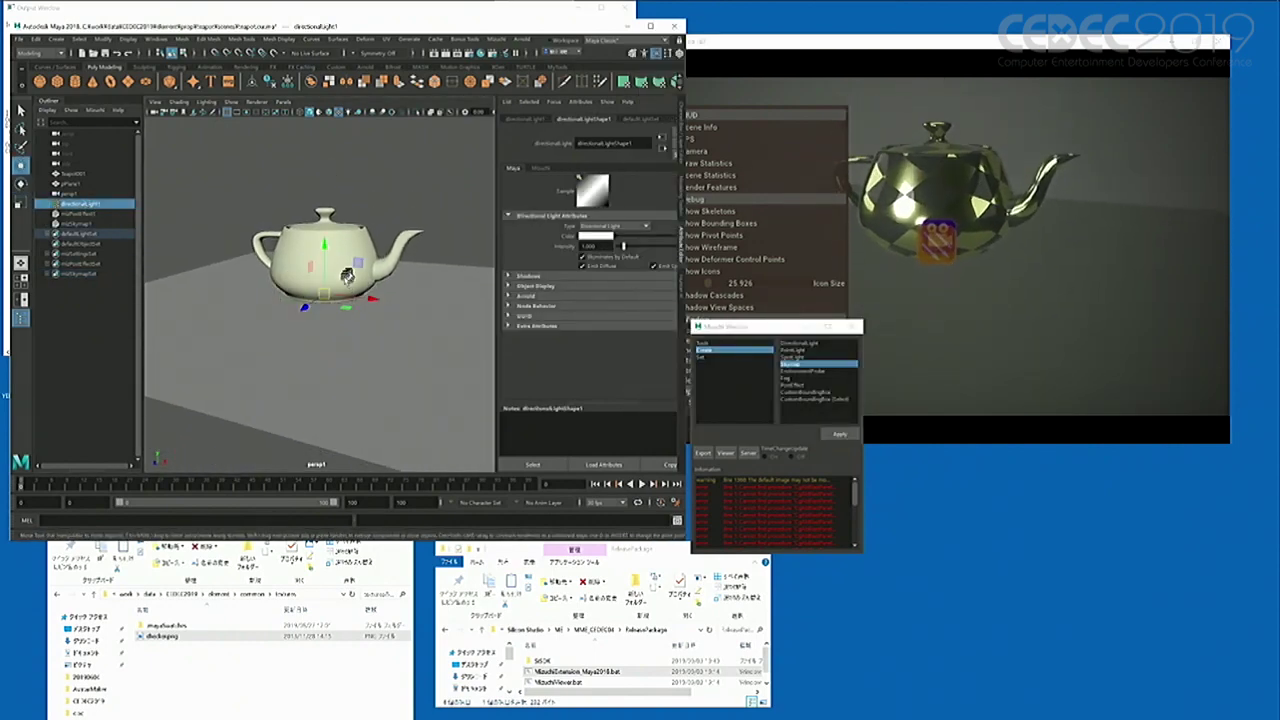
left_click_drag(347, 275, 327, 130, "alt")
scroll(340, 282, "up", 3)
scroll(346, 300, "down", 3)
scroll(346, 298, "down", 2)
middle_click_drag(344, 274, 342, 309, "alt")
scroll(338, 258, "up", 2)
left_click_drag(321, 176, 322, 174)
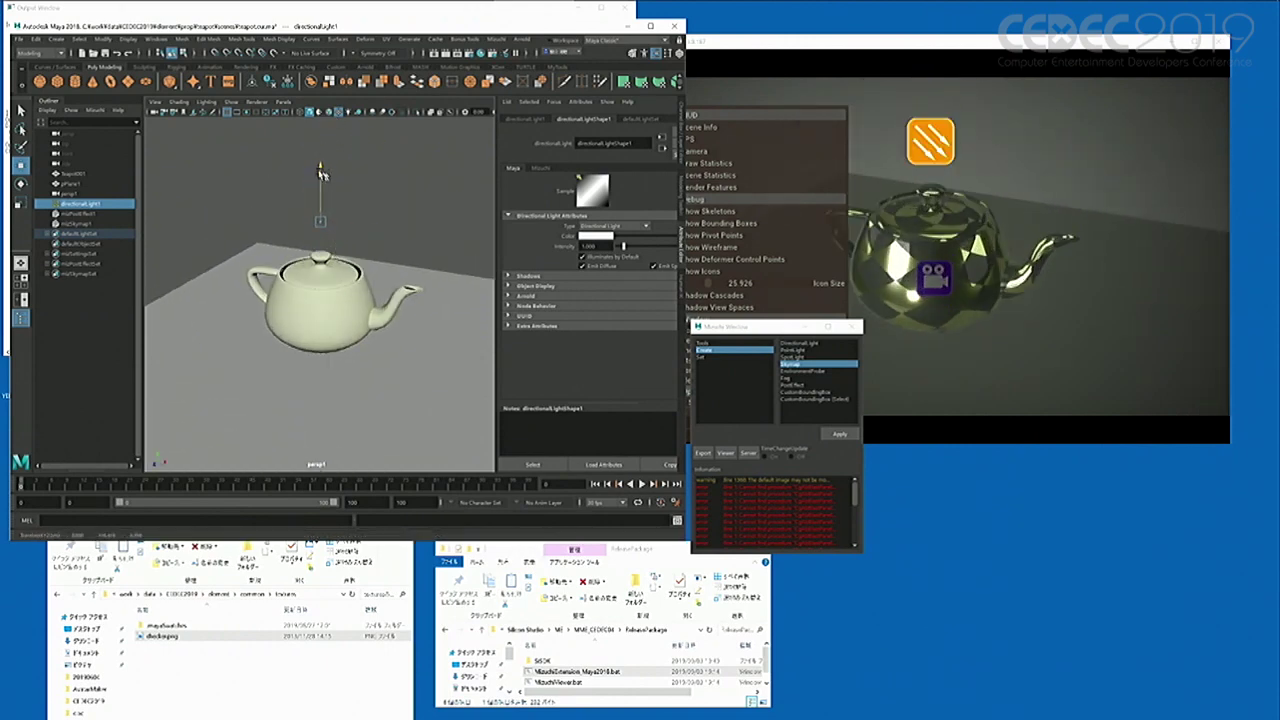
left_click(925, 113)
left_click(932, 112)
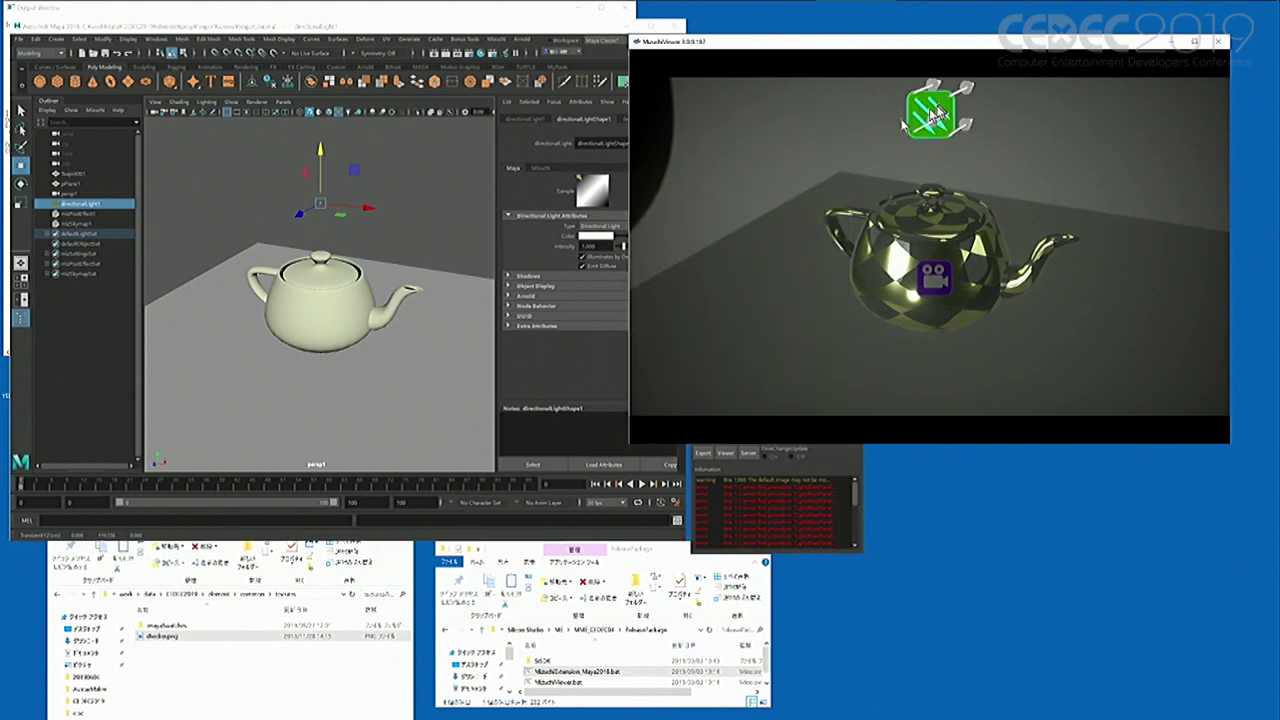
Step: Rotate directionalLight1 so that it points down towards the teapot
left_click_drag(434, 206, 343, 219, "alt")
scroll(326, 222, "up", 4)
scroll(325, 220, "down", 4)
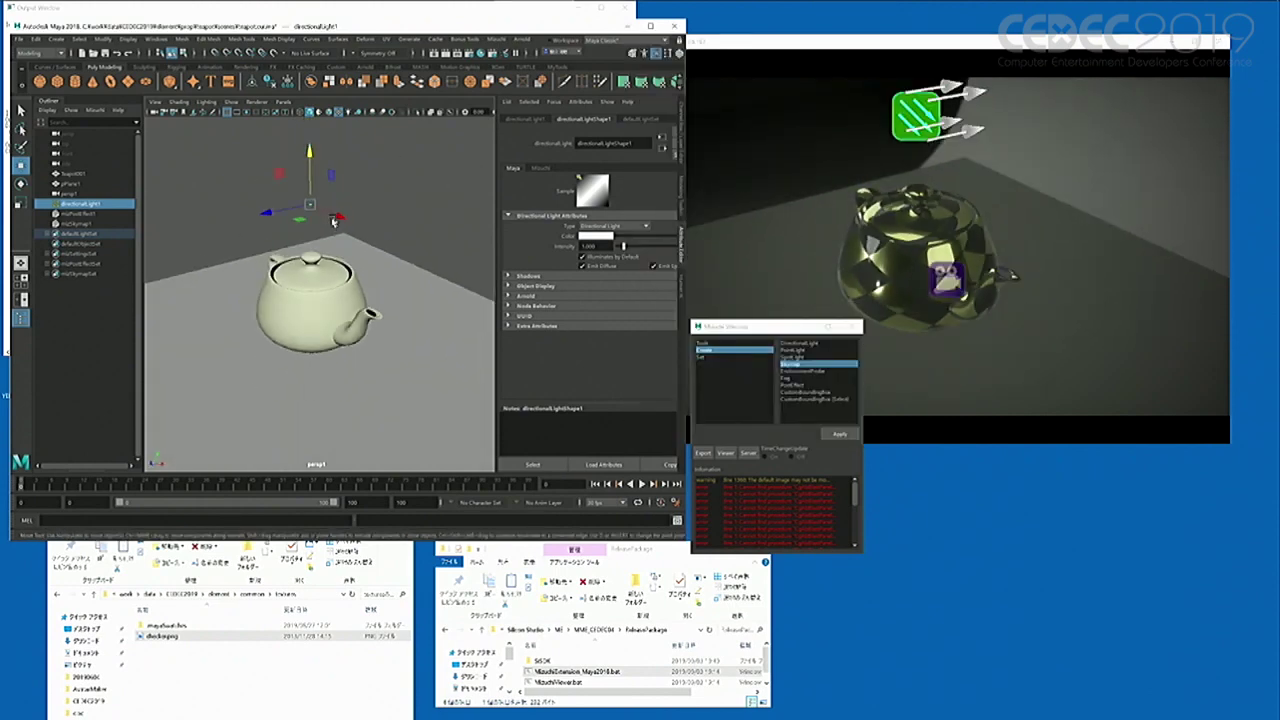
key("e")
left_click_drag(283, 175, 336, 160)
Step: Change directionalLight1's color to blue and raise its intensity slightly
left_click_drag(630, 237, 706, 241)
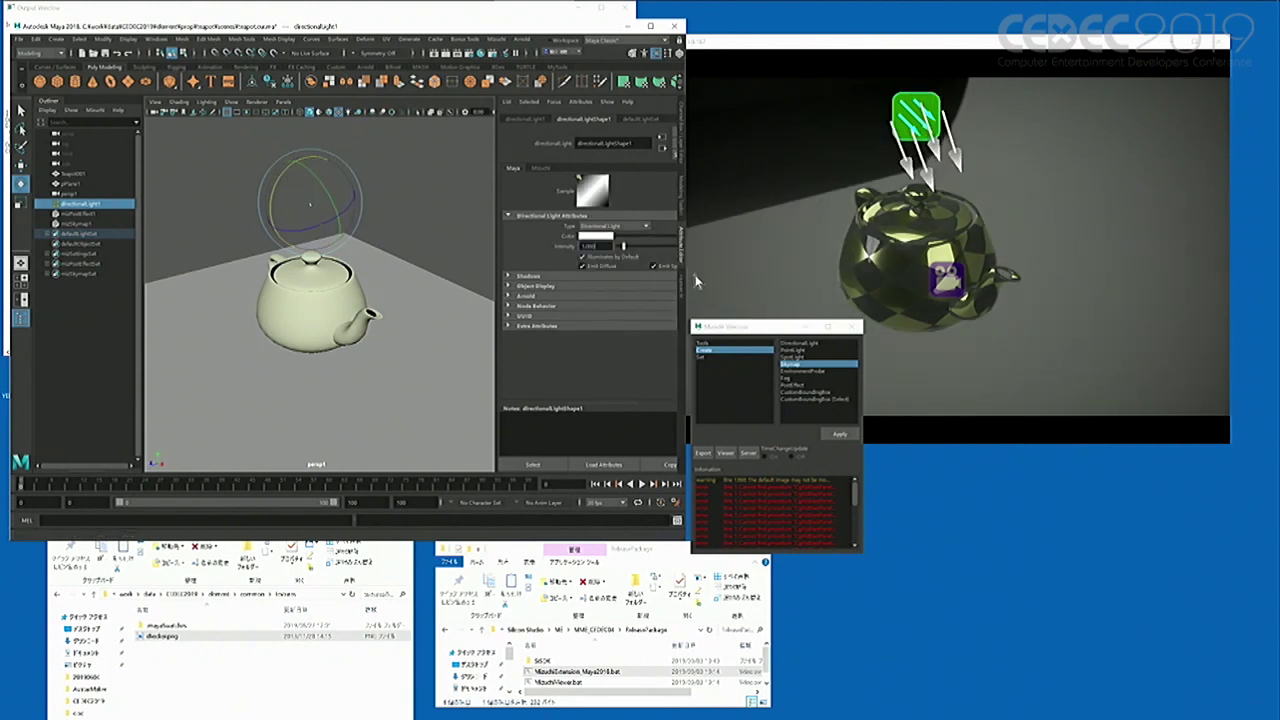
left_click(604, 239)
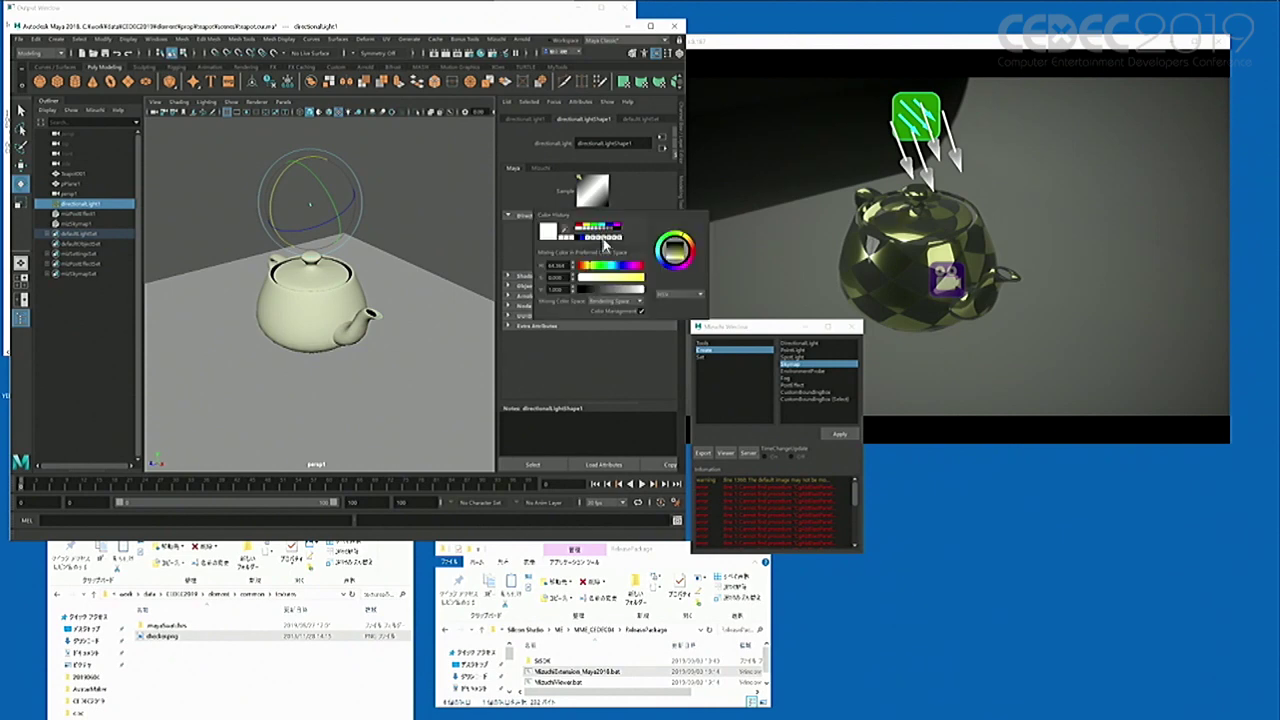
left_click(672, 262)
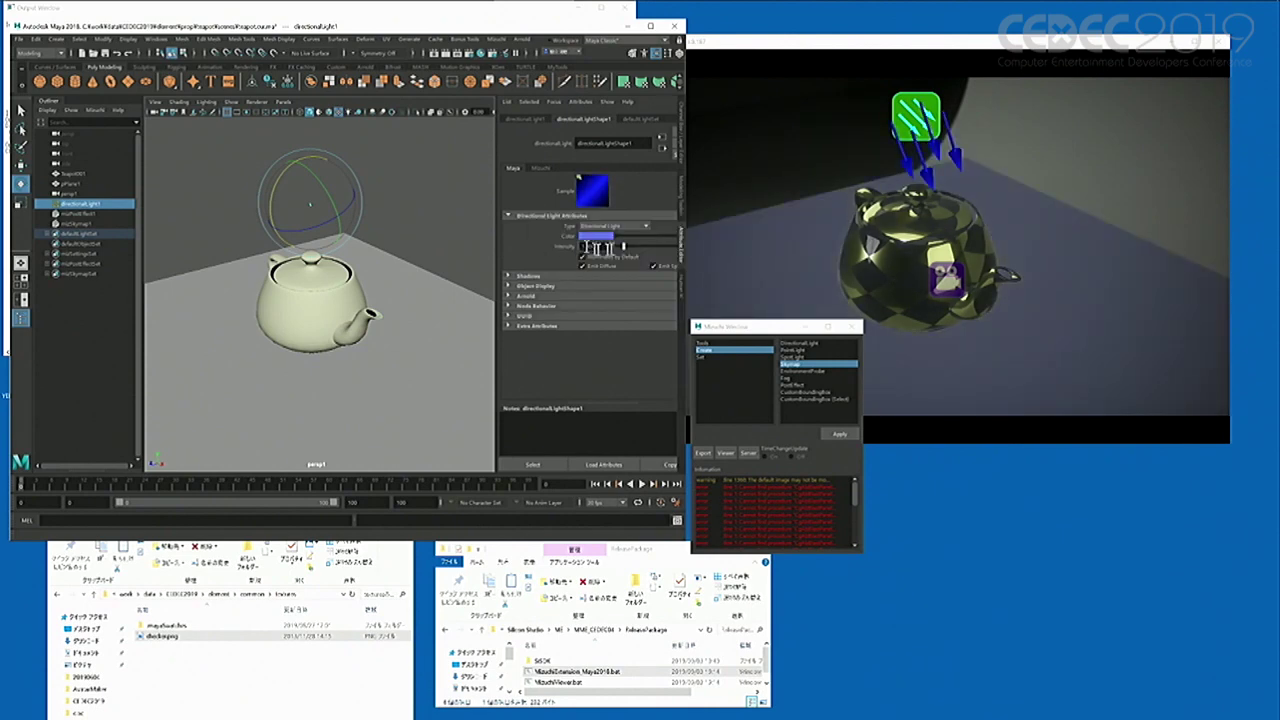
type("1")
key("BackSpace")
left_click_drag(621, 250, 629, 250)
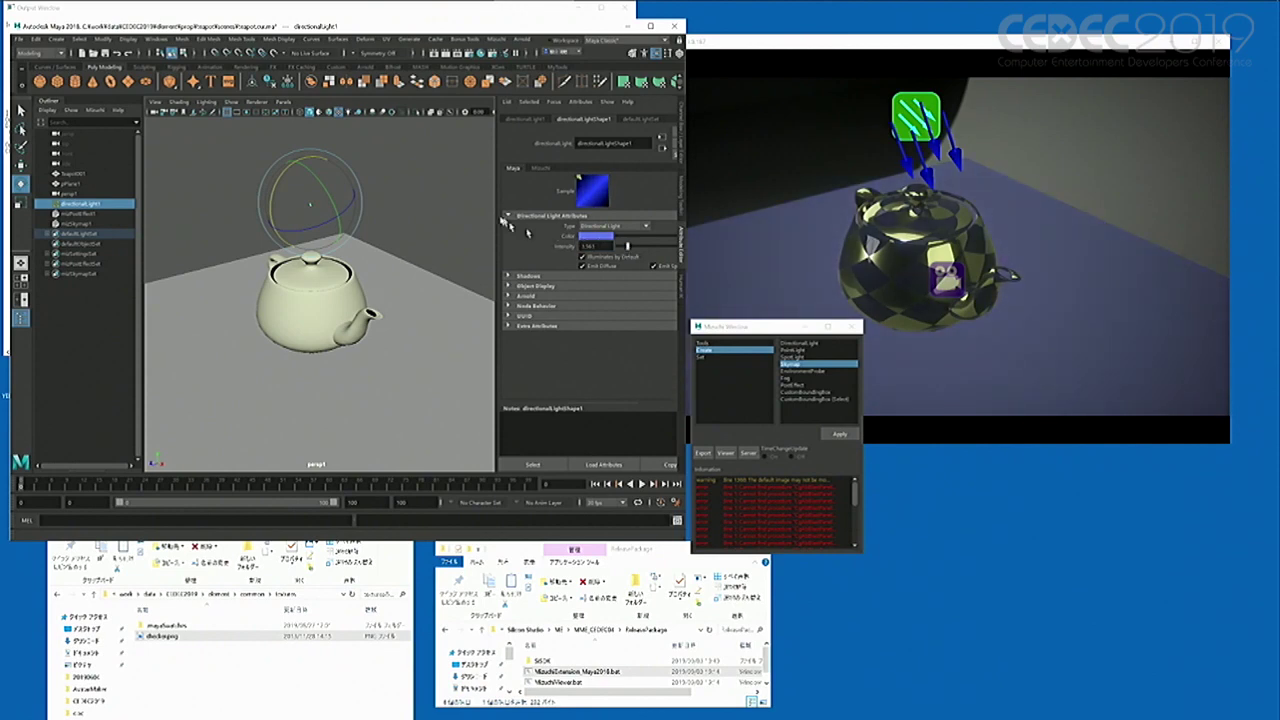
left_click_drag(432, 219, 430, 214, "alt")
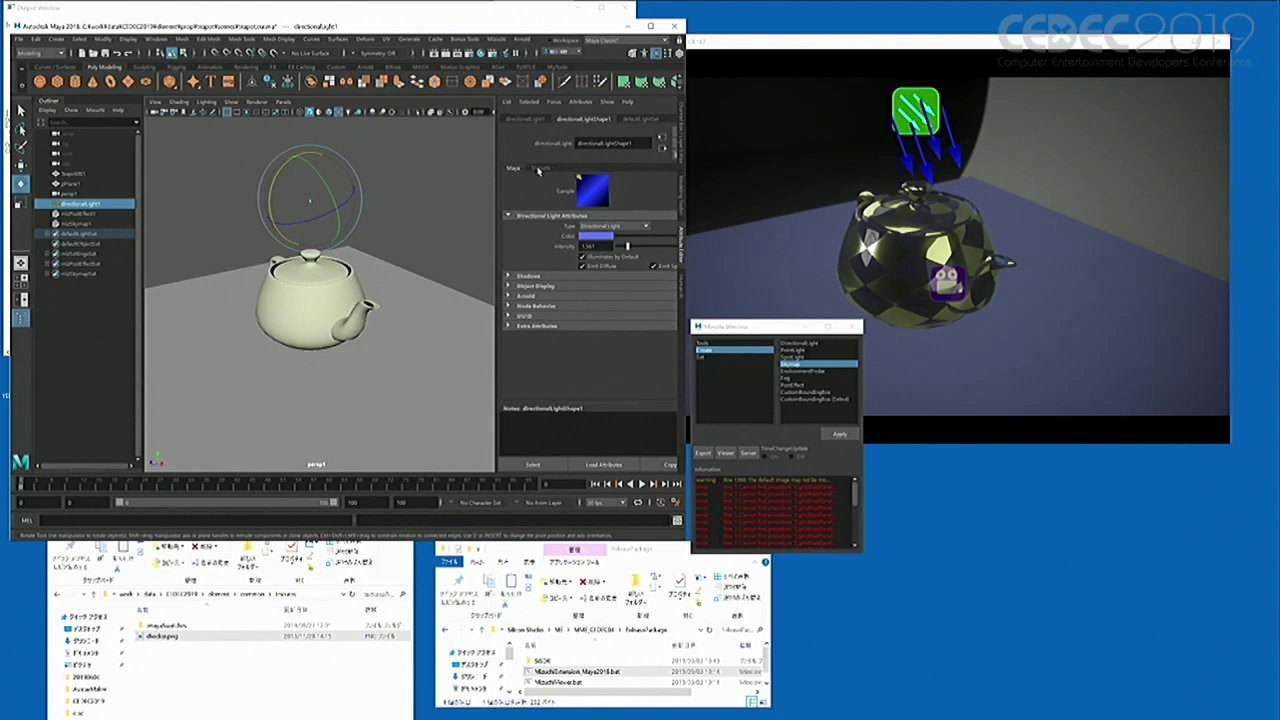
Step: Enable directionalLight1's shadow, vertical-illuminance intensity and Fit Shadows To Scene, and set Num Cascades to Cascade4 in its Mizuchi attributes
left_click(540, 168)
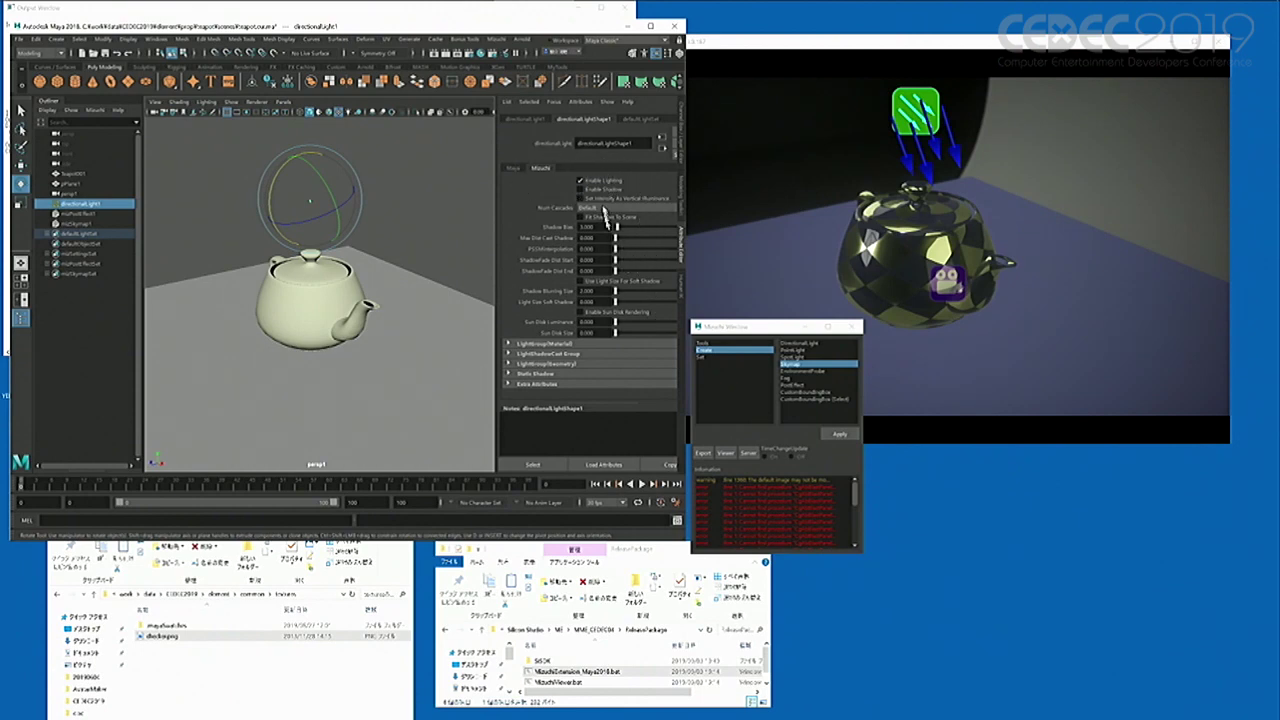
left_click(586, 191)
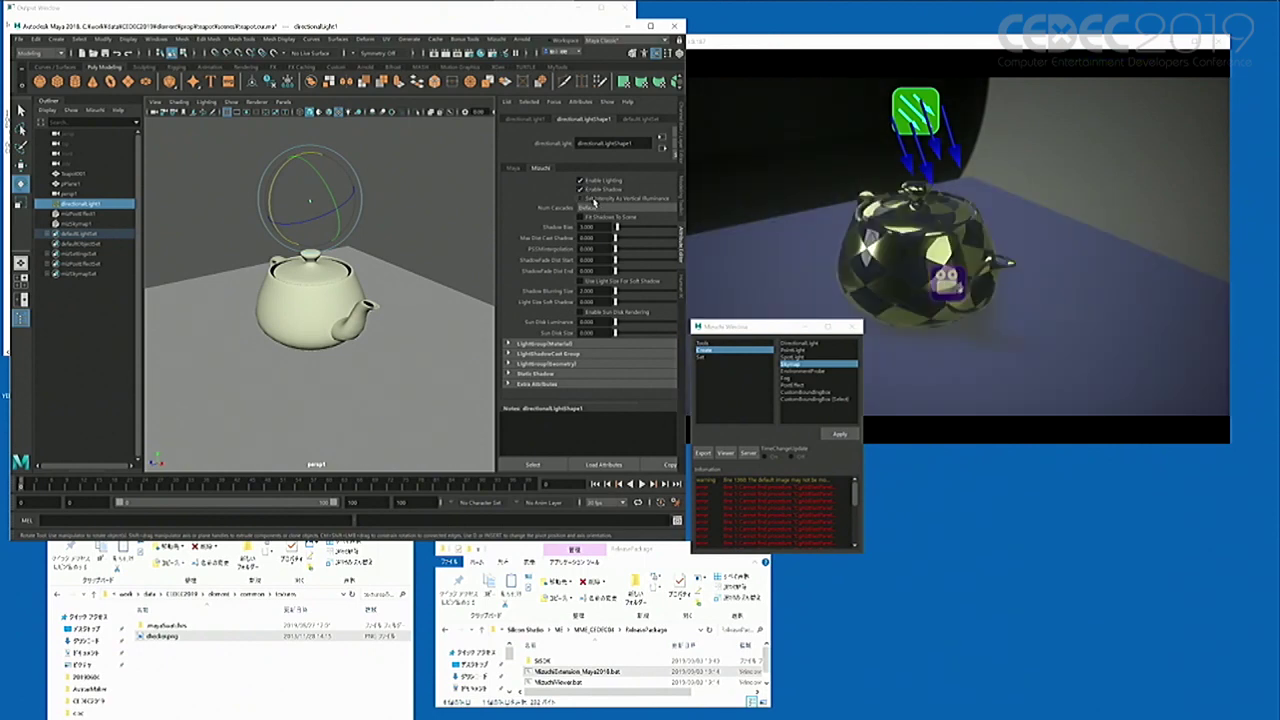
left_click(604, 209)
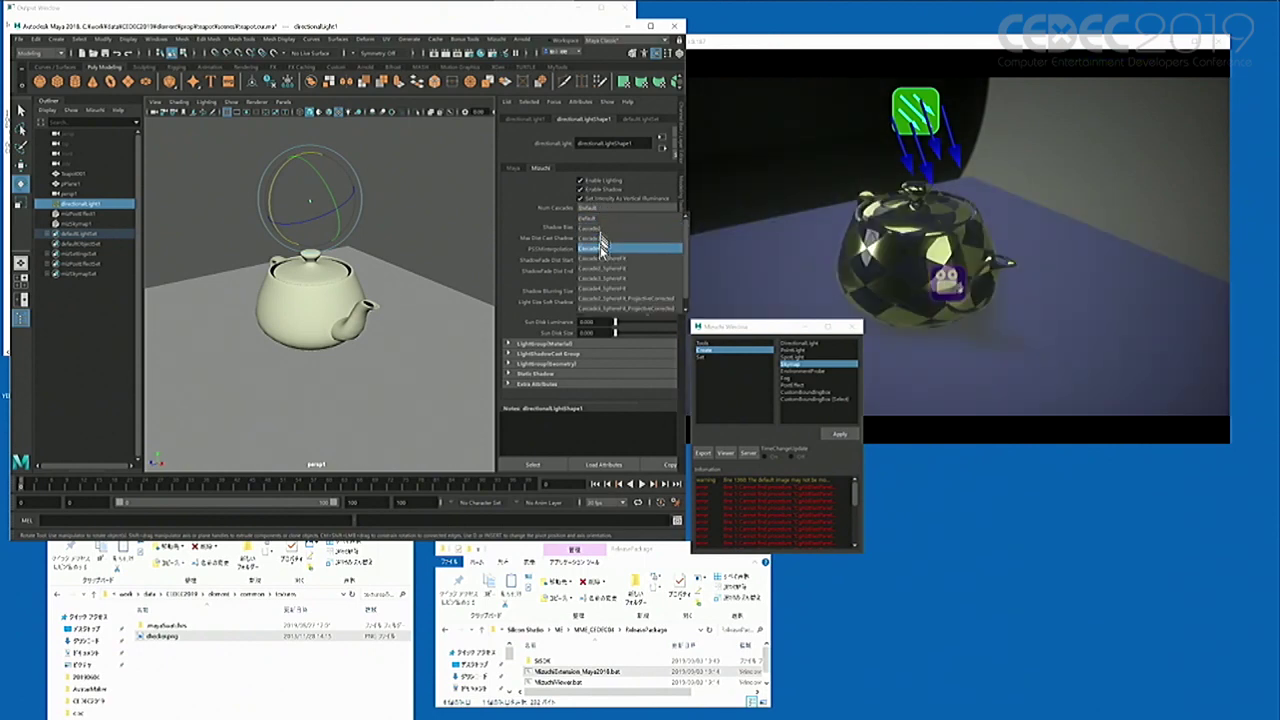
left_click(593, 227)
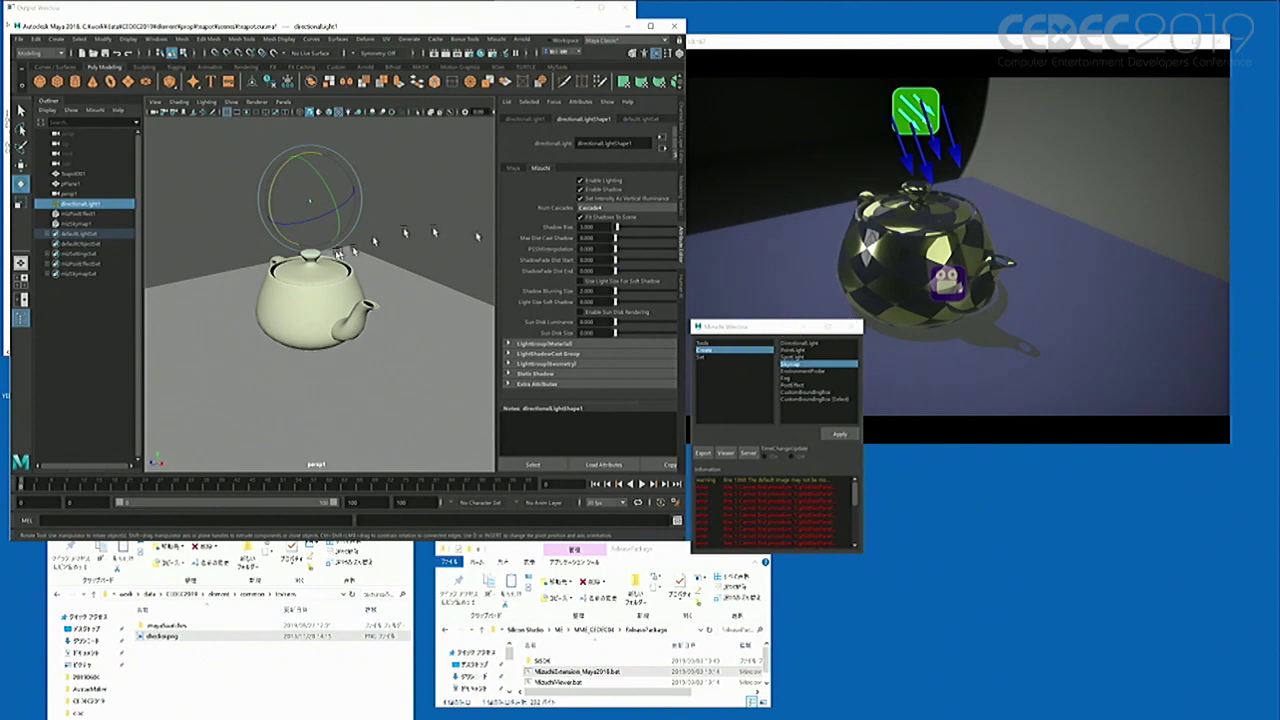
Step: Rotate directionalLight1 to a new angle to change the direction of the teapot's shadow
left_click_drag(399, 292, 371, 293, "alt")
left_click_drag(324, 168, 279, 195)
left_click_drag(254, 278, 313, 283, "alt")
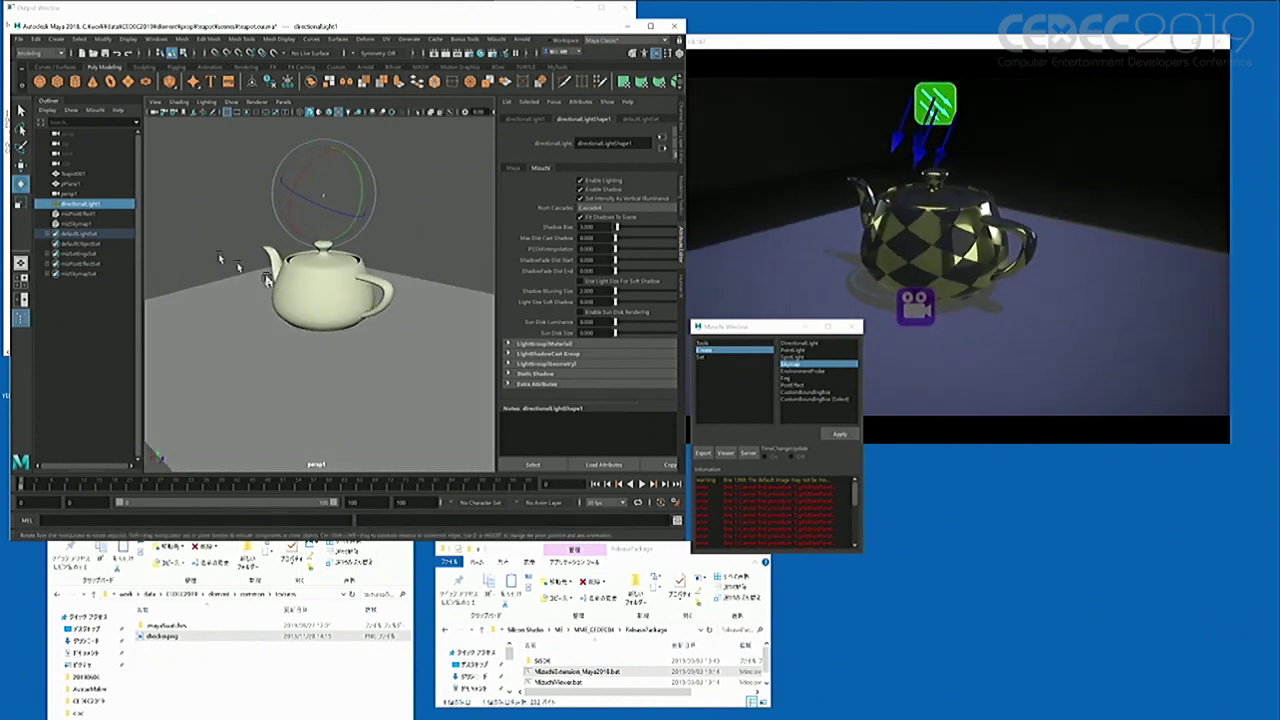
Step: Select mizSkymap1 and open the skymap folder under common in File Explorer
left_click(78, 223)
left_click_drag(886, 250, 1076, 258)
left_click_drag(408, 242, 430, 257, "alt")
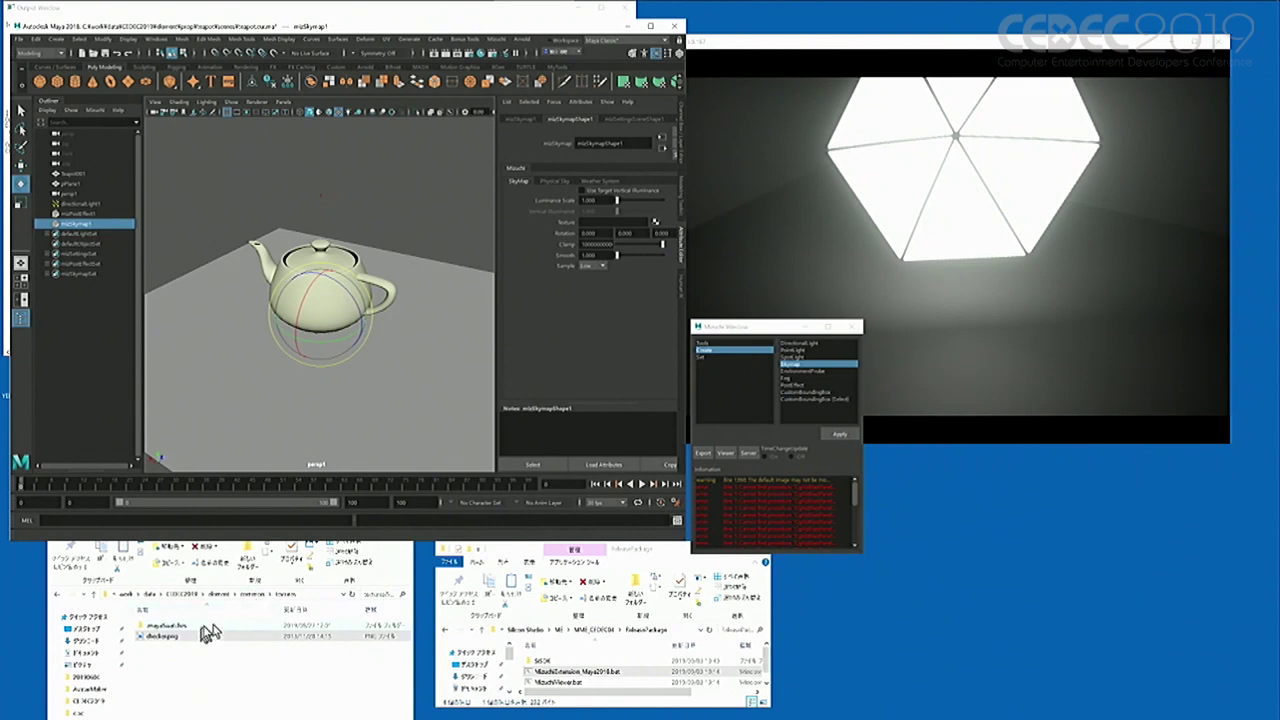
left_click(257, 708)
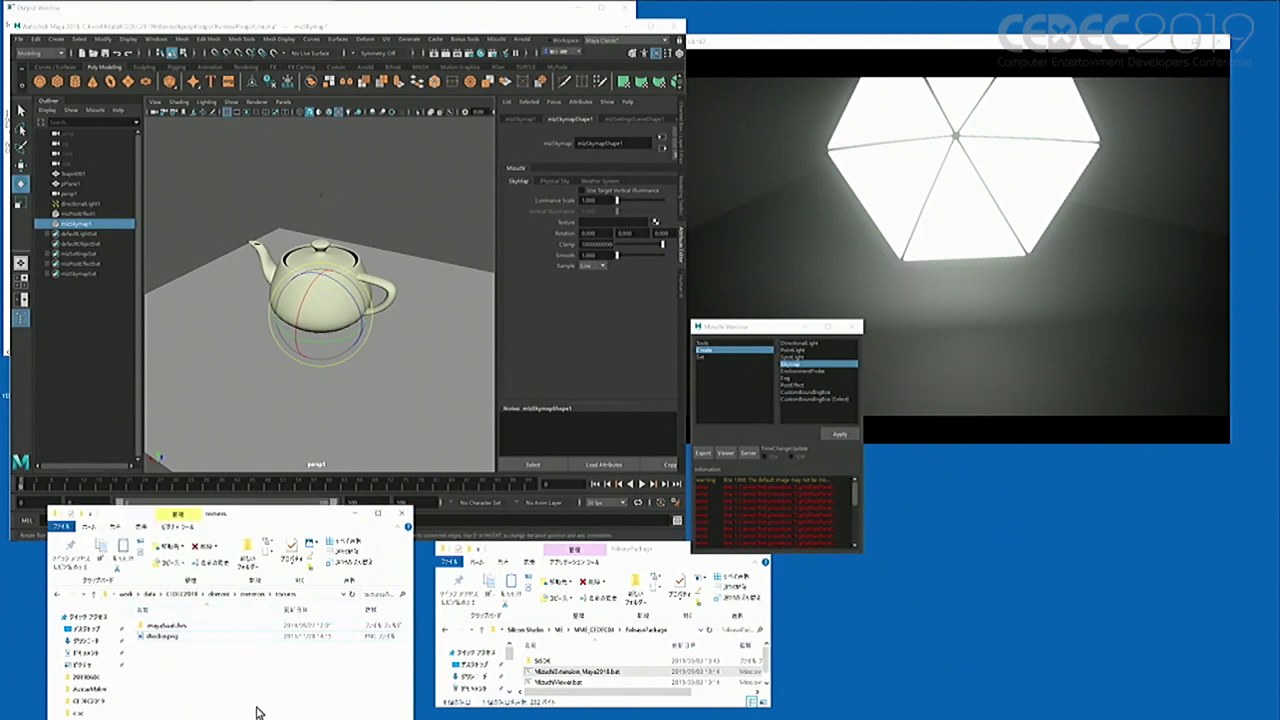
key("BackSpace")
double_click(172, 625)
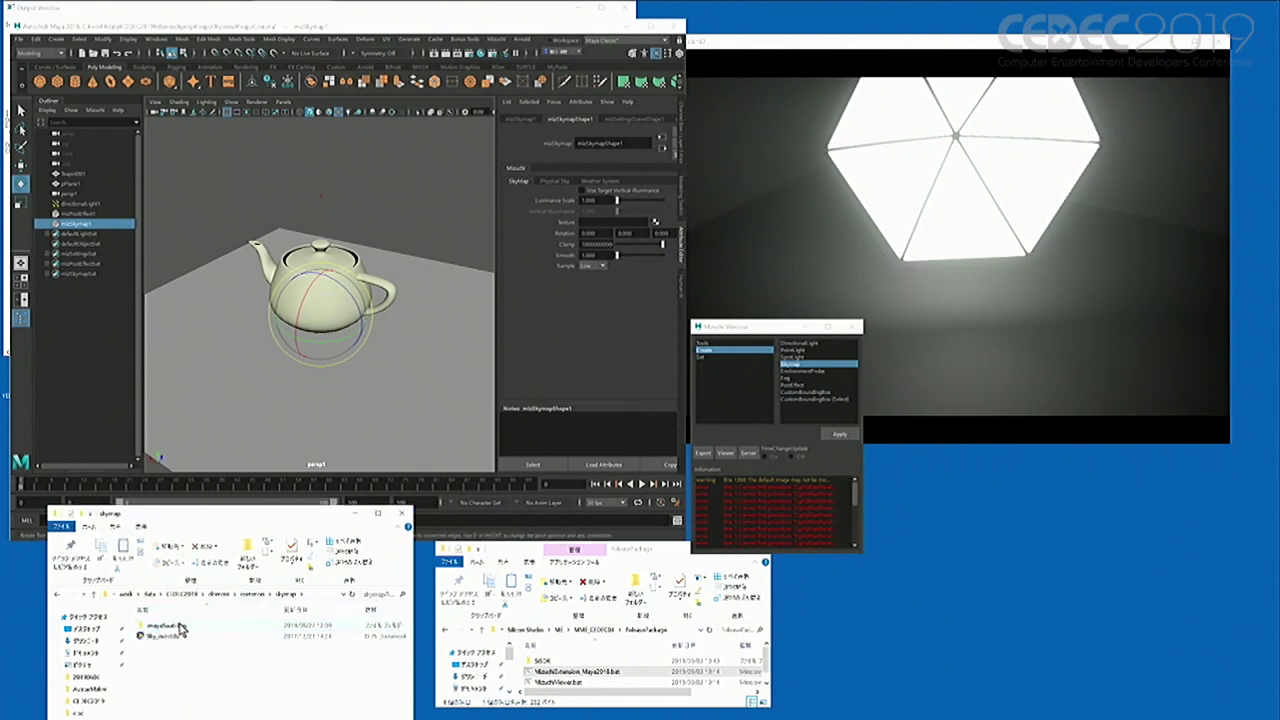
Step: Create a File texture node for mizSkymap1's Texture attribute and widen the Maya window
left_click(656, 223)
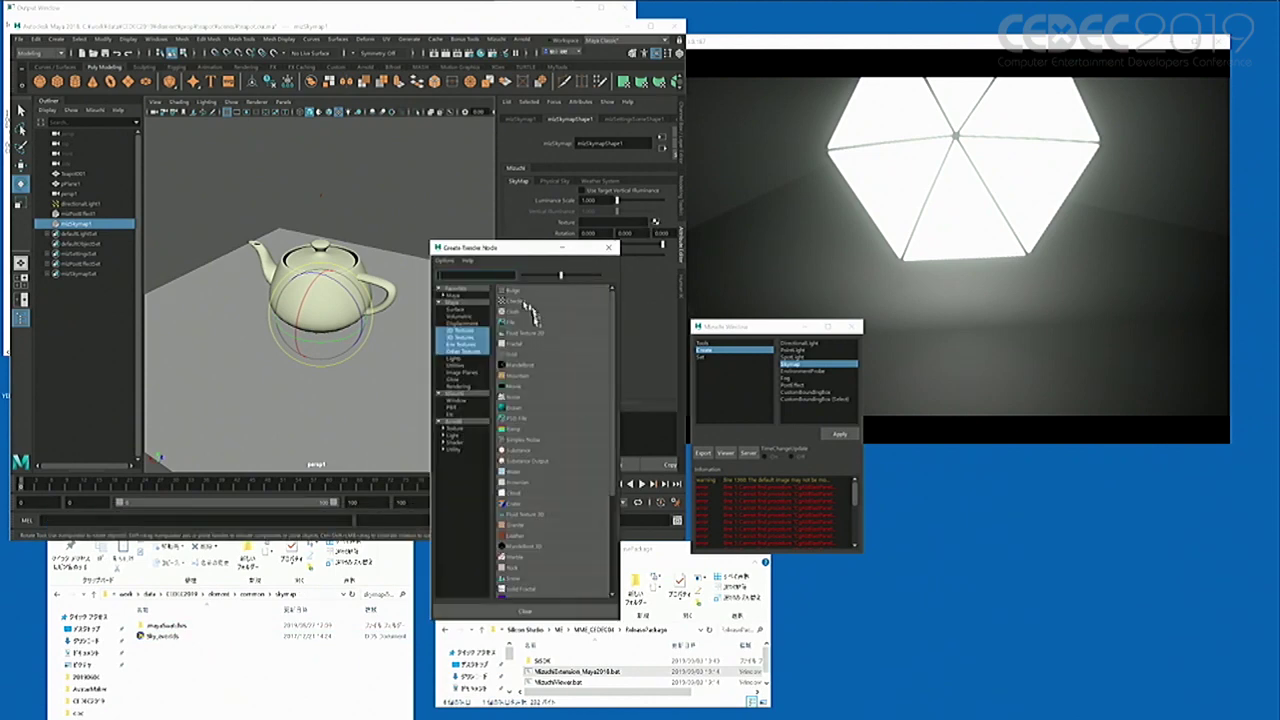
left_click(535, 323)
left_click_drag(684, 248, 790, 251)
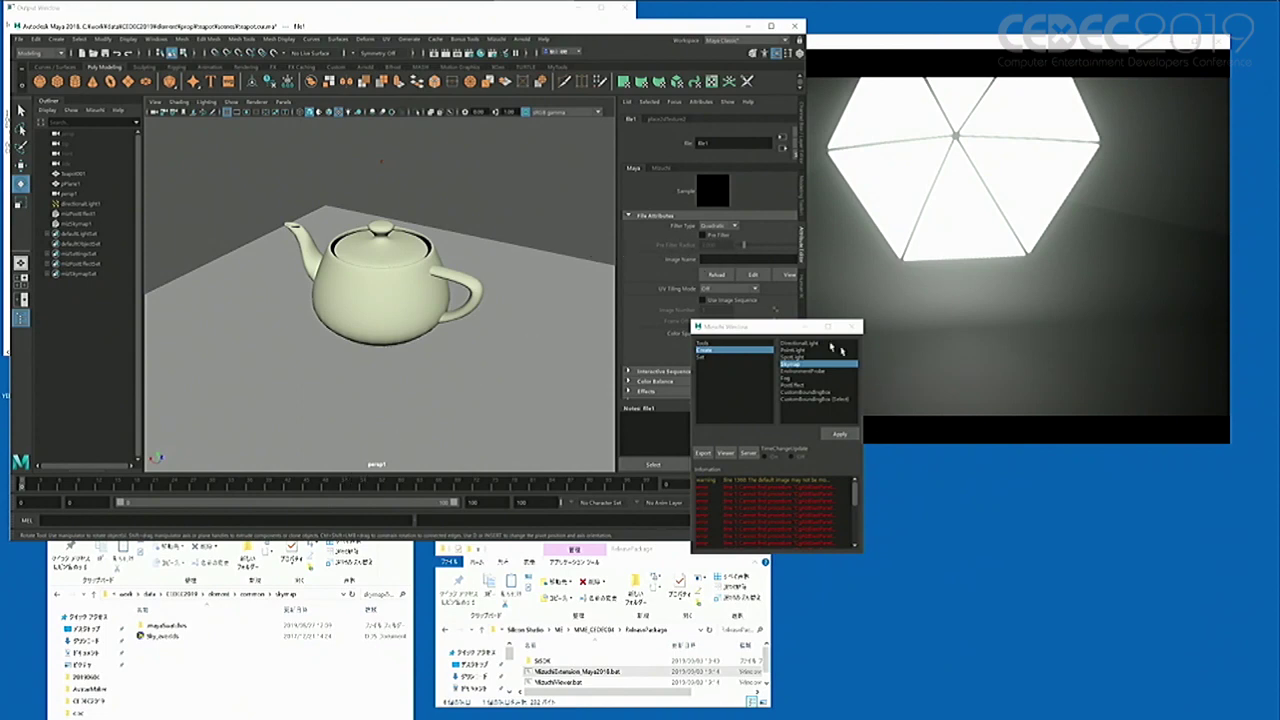
Step: Load the sky DDS image from the common skymap folder into file1's Image Name
left_click_drag(618, 335, 538, 335)
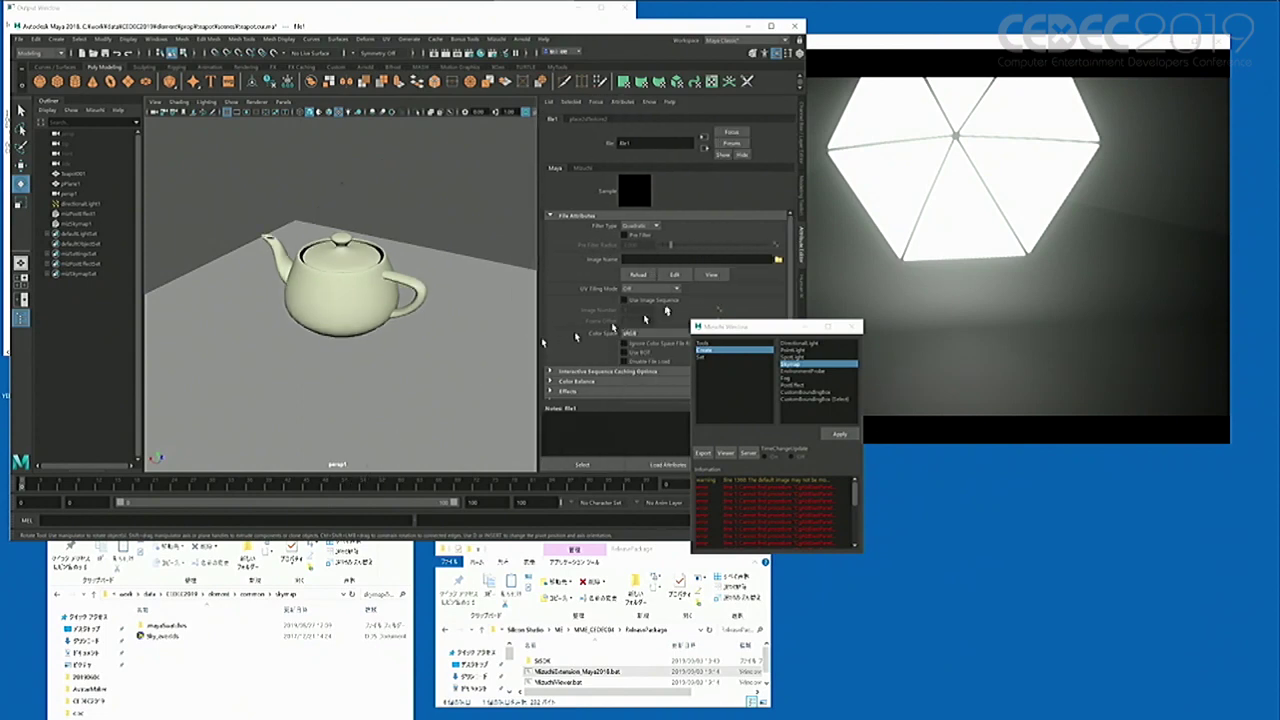
left_click(779, 260)
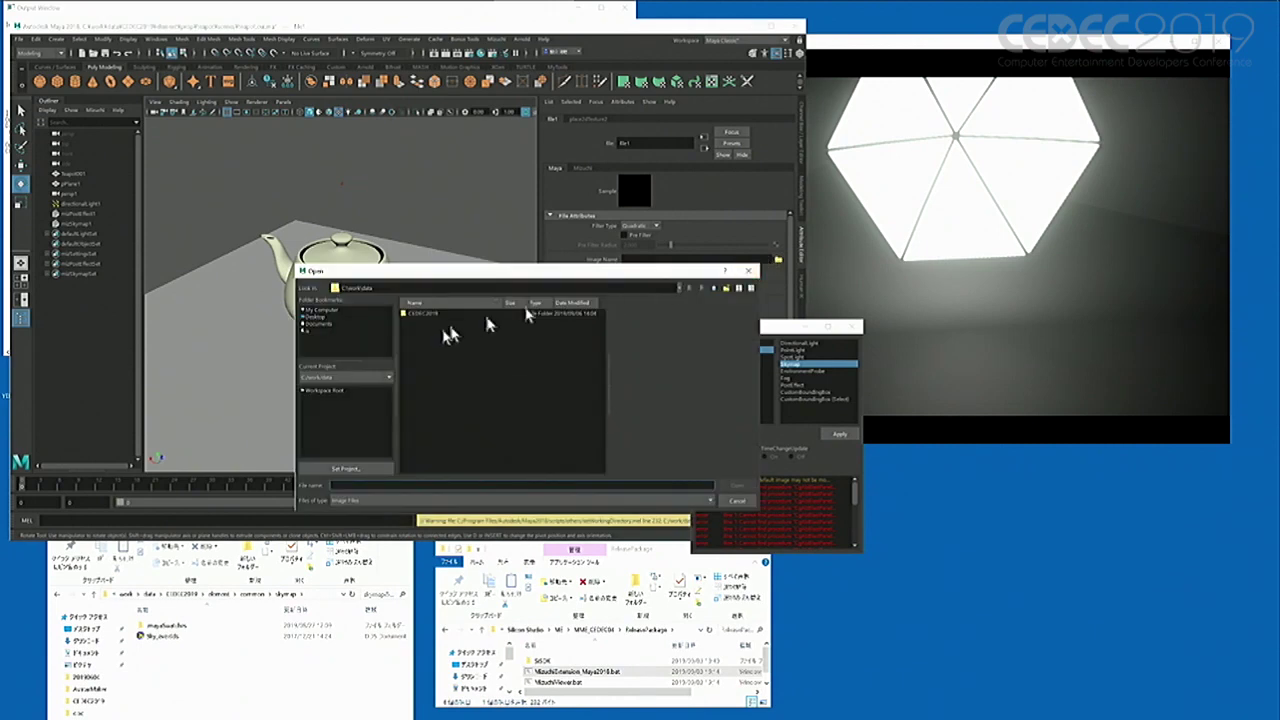
left_click(300, 602)
key("ctrl+c")
left_click(462, 486)
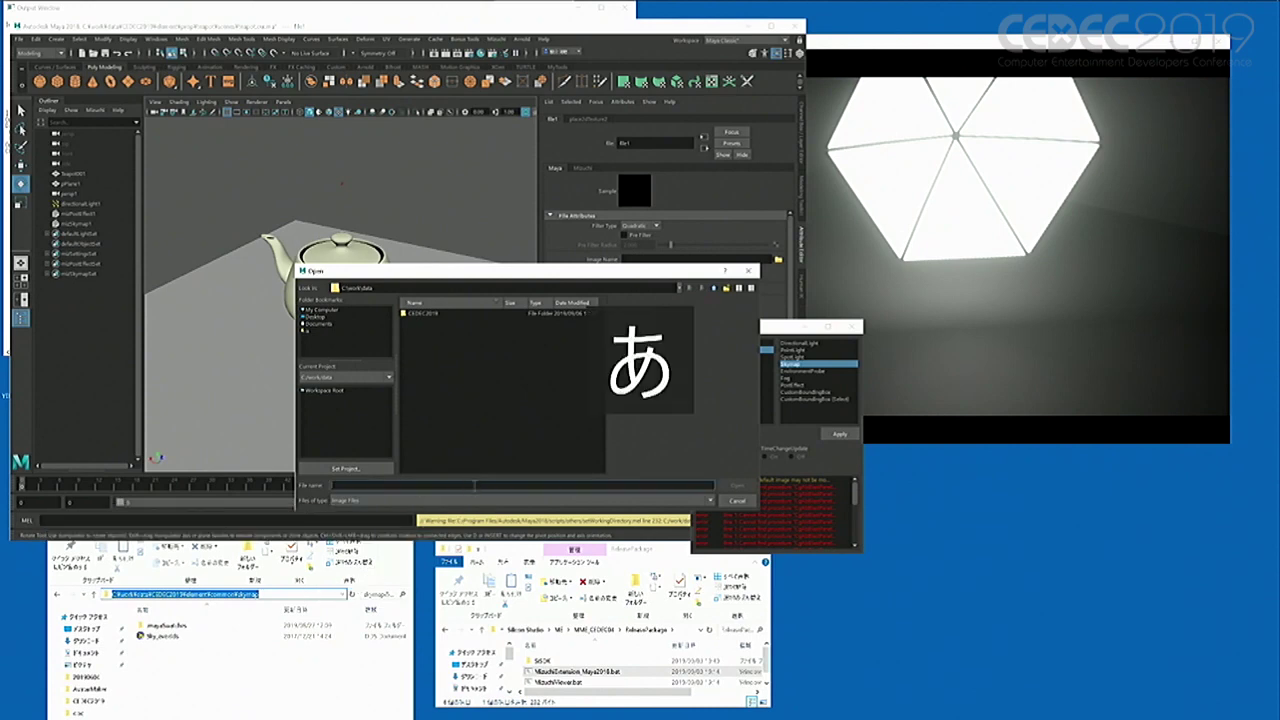
key("ctrl+v")
key("Return")
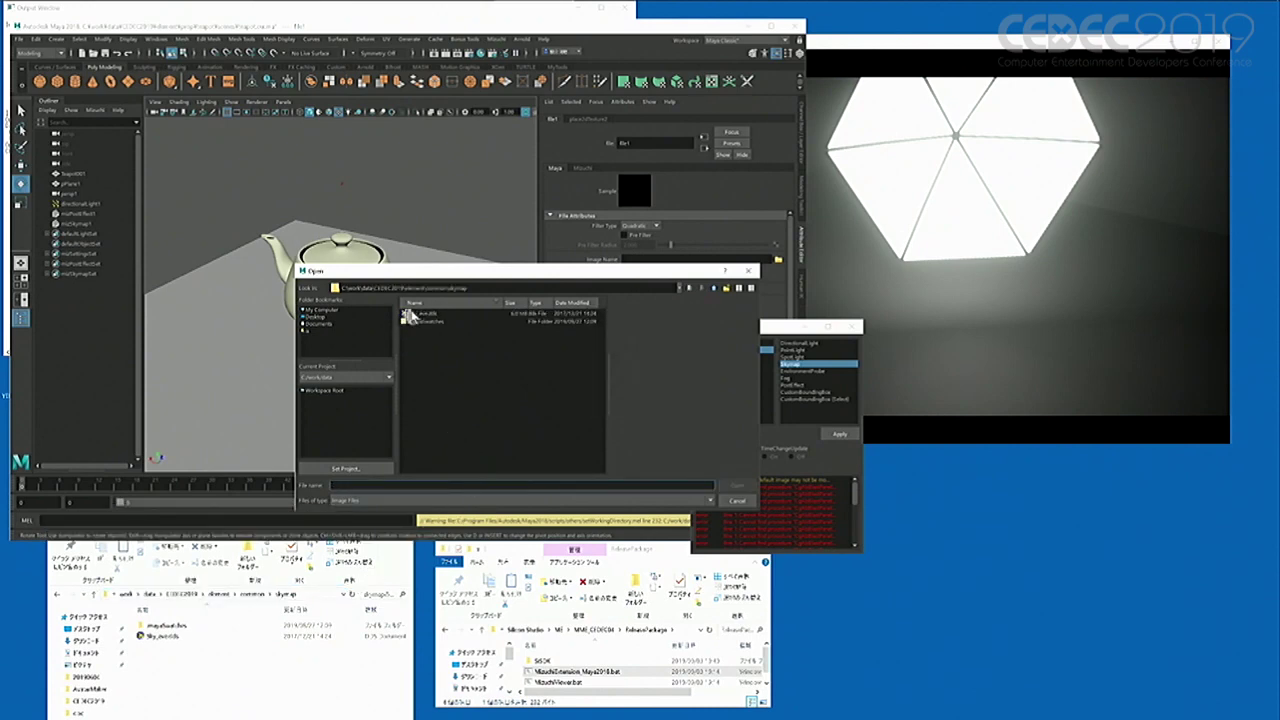
left_click(411, 316)
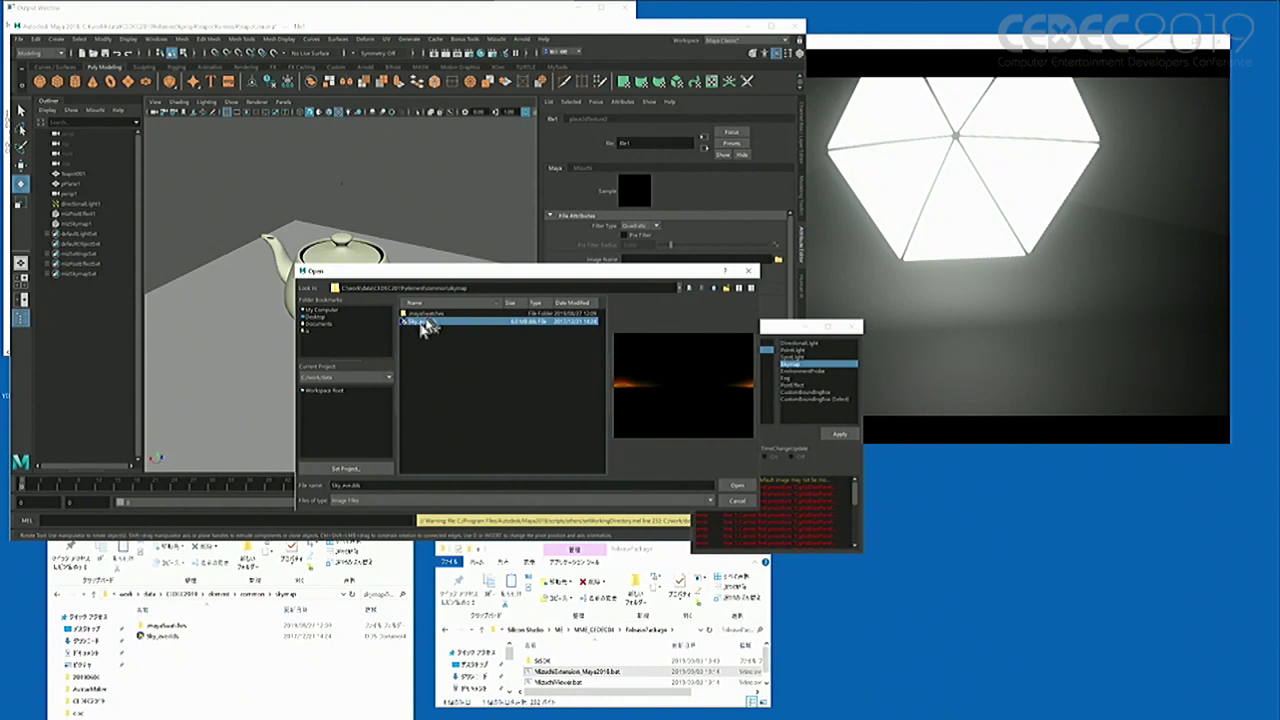
double_click(424, 326)
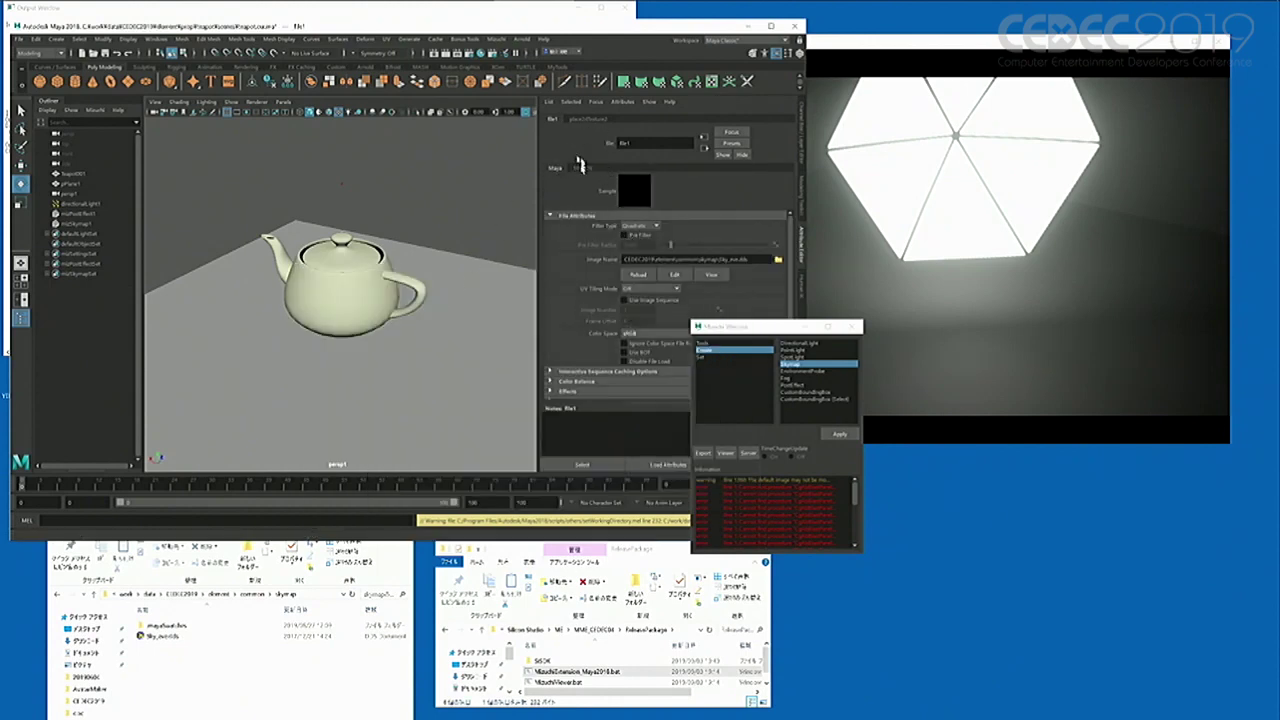
Step: Set file1's Mizuchi Texture Format to R32G32B32_FLOAT and export the scene to the viewer
left_click(582, 168)
left_click(656, 228)
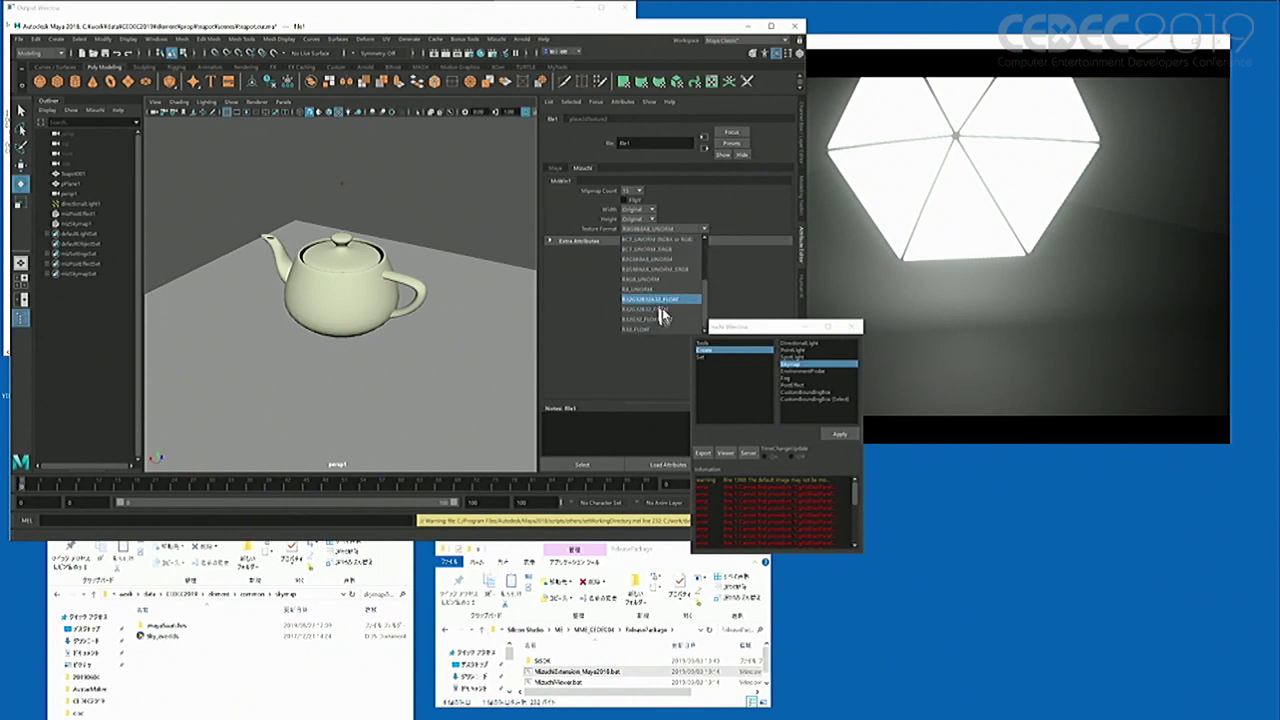
left_click(661, 309)
left_click(703, 452)
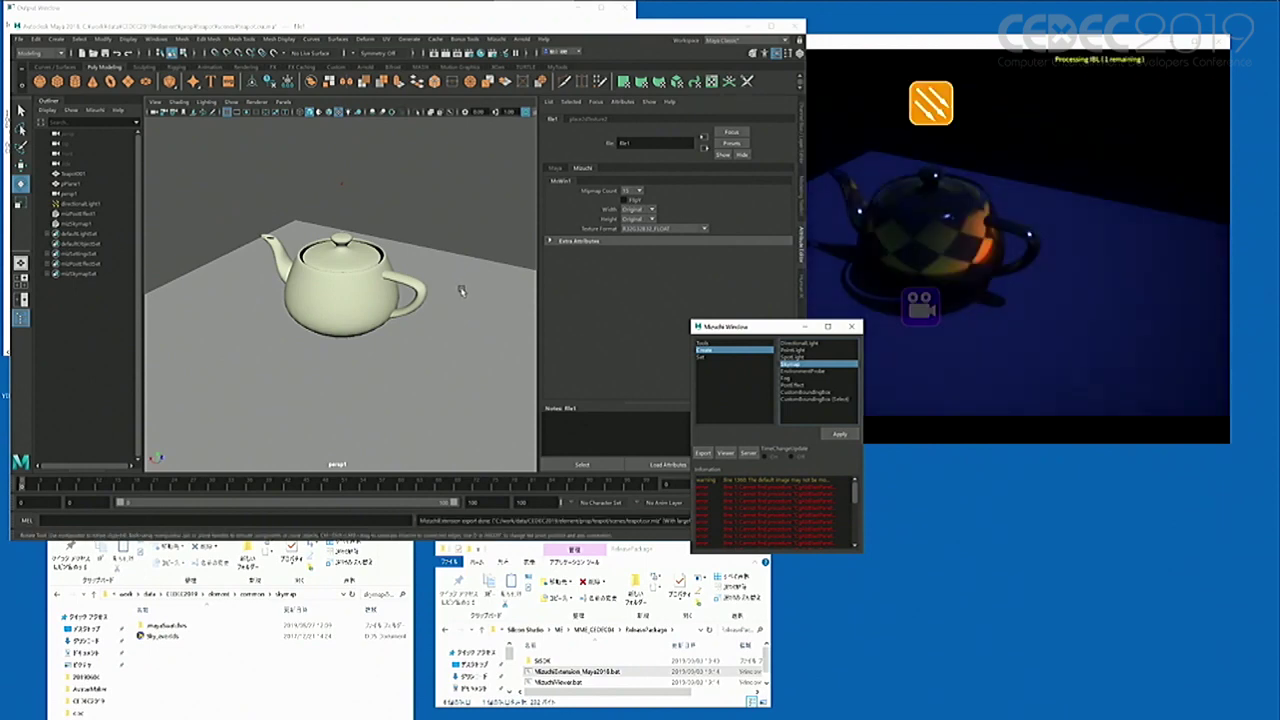
Step: Examine the teapot lit by the skymap in the viewer from several camera angles around it
mouse_move(357, 290)
left_mouse_down("alt")
mouse_move(349, 305)
mouse_move(343, 294)
mouse_move(357, 289)
mouse_move(340, 295)
mouse_move(395, 298)
mouse_move(350, 294)
left_mouse_up("alt")
left_click_drag(678, 30, 611, 42)
left_click_drag(796, 39, 846, 39)
left_click_drag(297, 238, 323, 246, "alt")
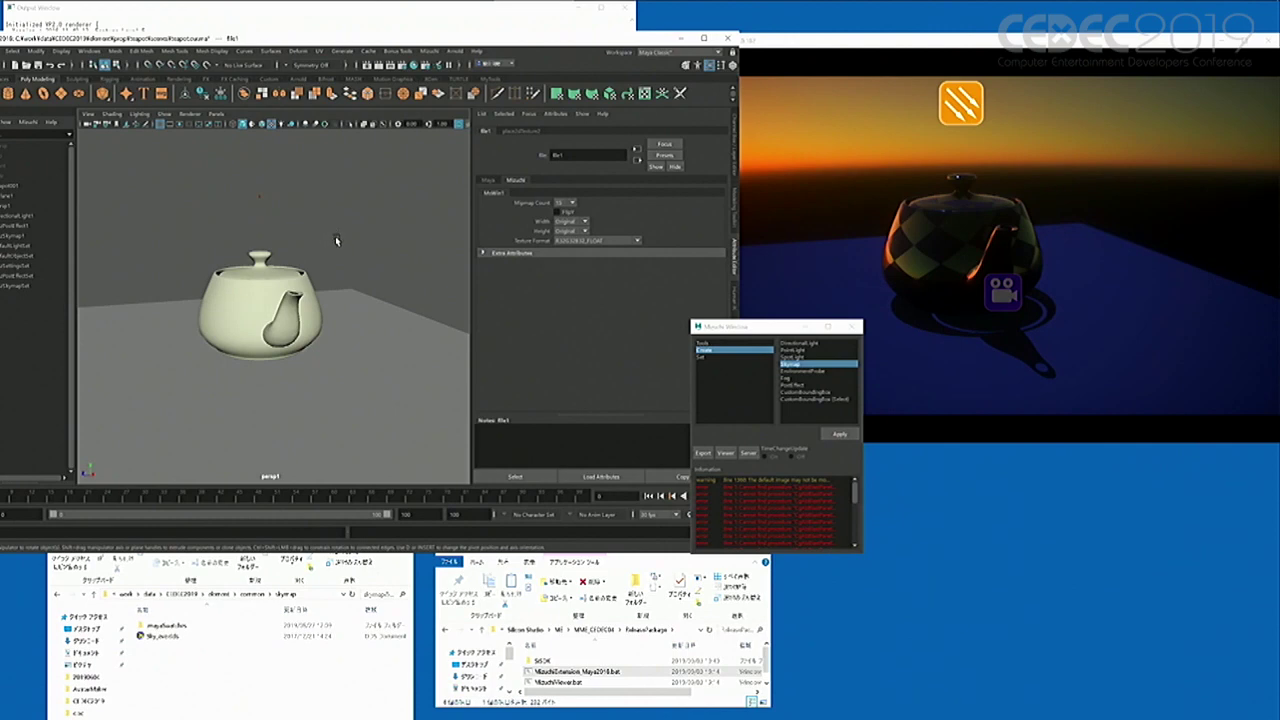
left_click_drag(344, 230, 318, 266, "alt")
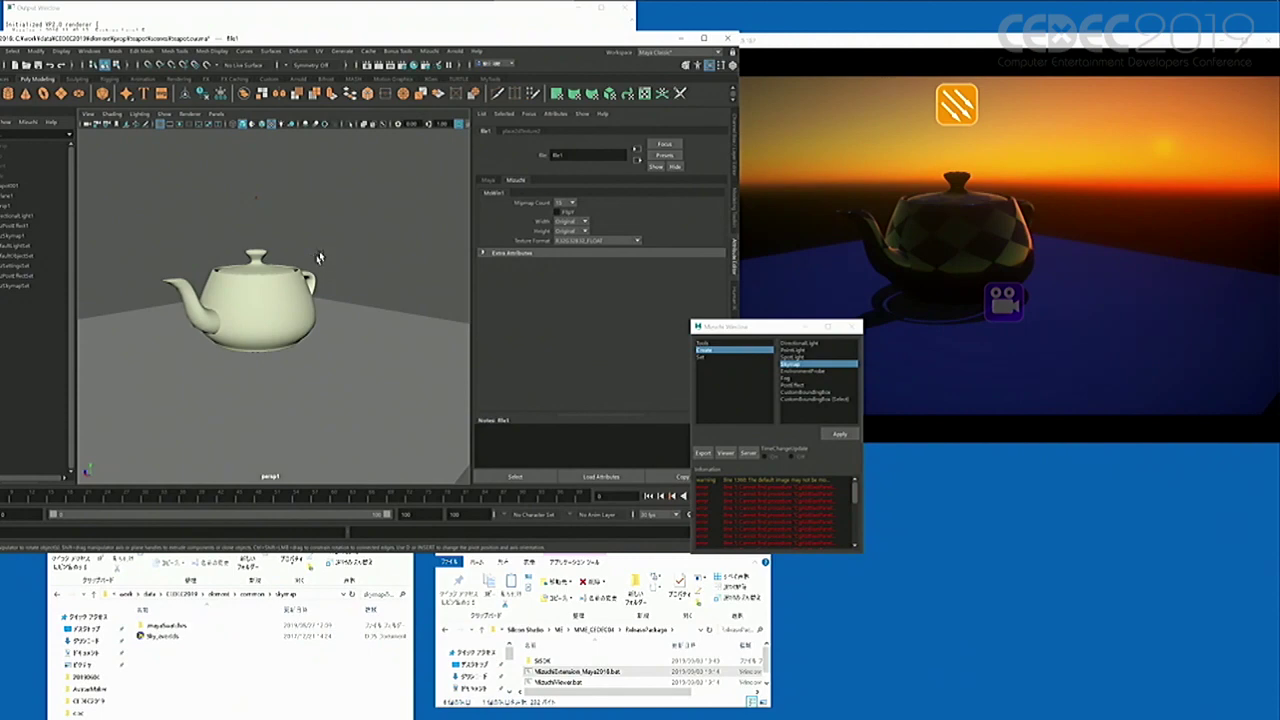
left_click_drag(320, 263, 279, 327, "alt")
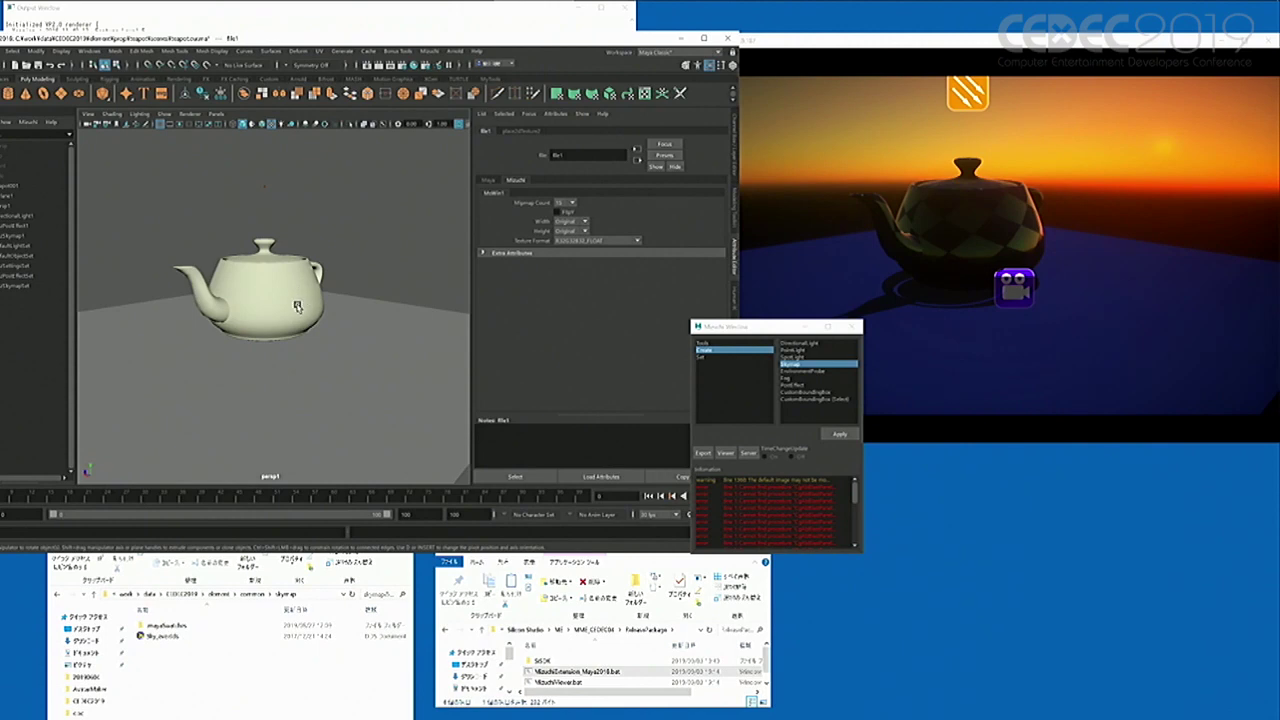
middle_click_drag(272, 300, 303, 302, "alt")
left_click(246, 27)
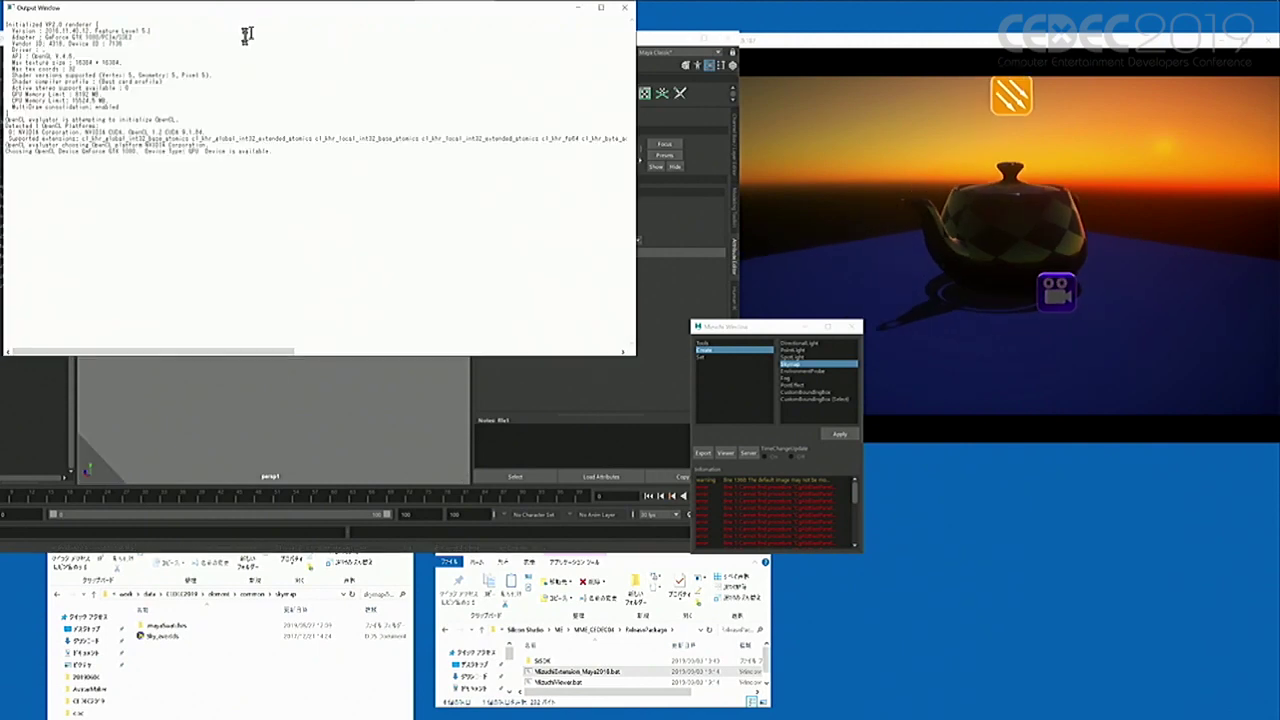
left_click(651, 43)
left_click_drag(383, 281, 290, 281, "alt")
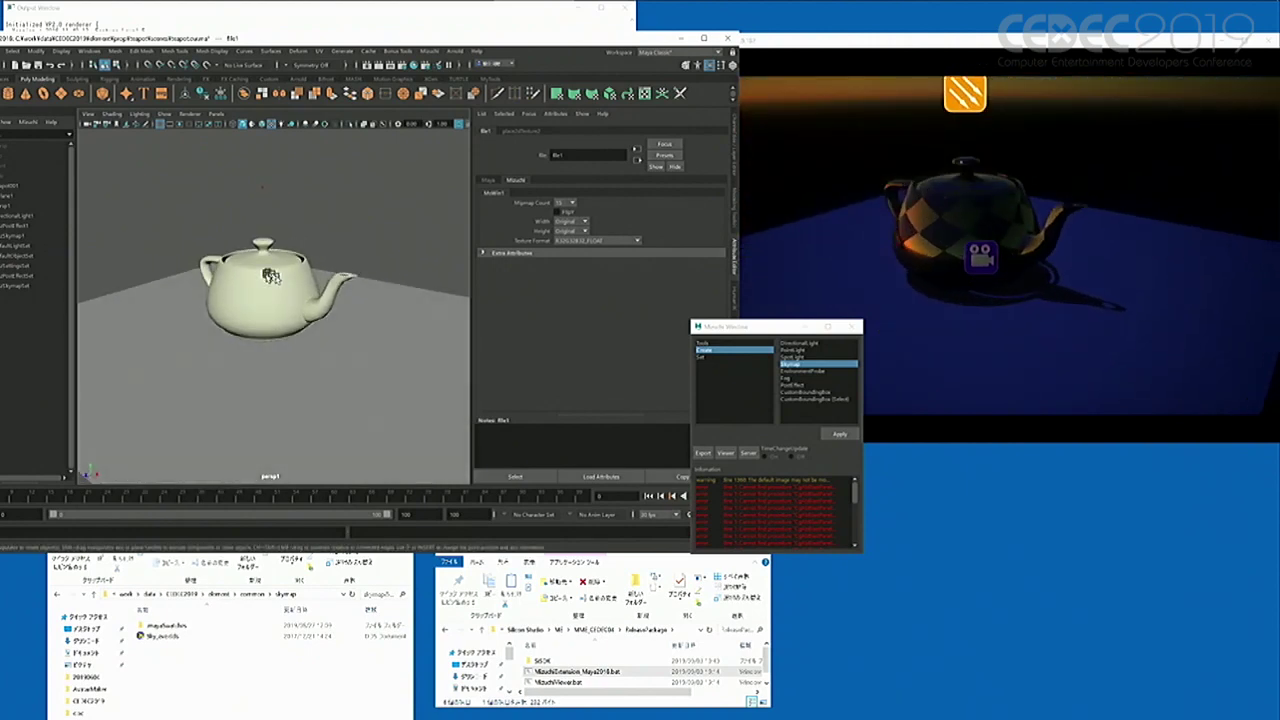
Step: Duplicate the teapot, placing the copy diagonally in front of the original, and export the scene
left_click(268, 285)
key("w")
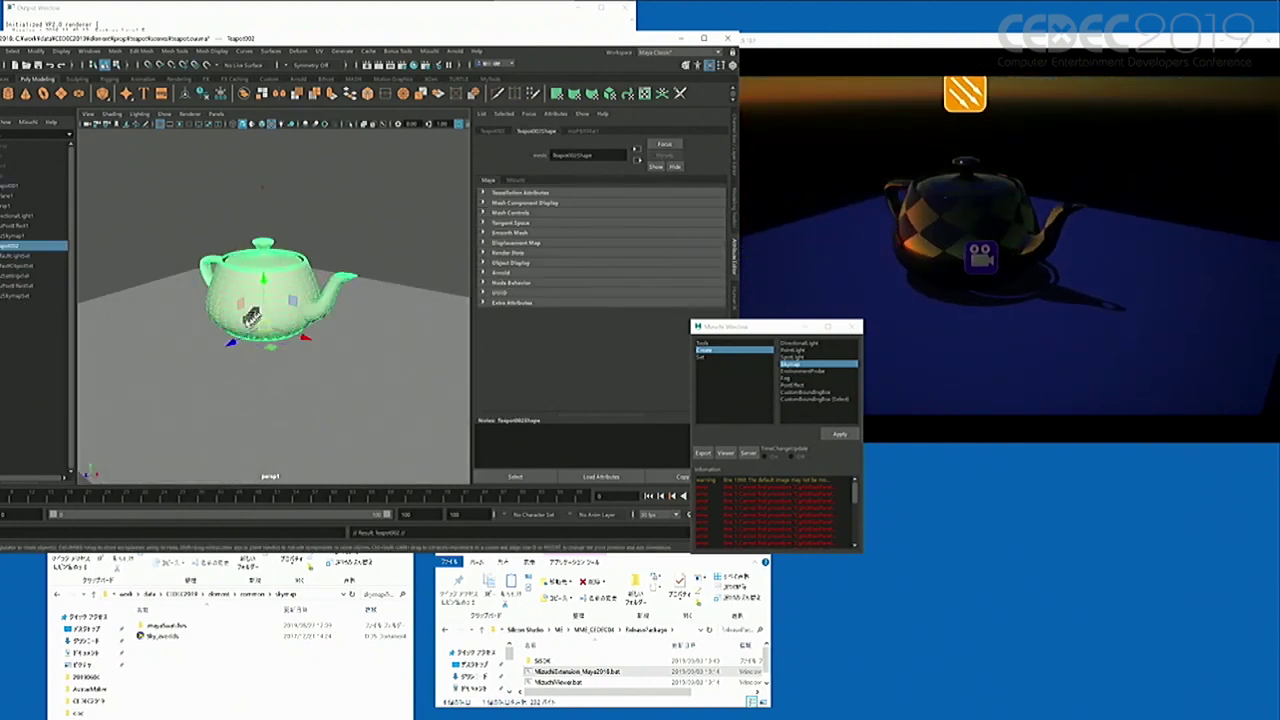
left_click_drag(232, 348, 161, 394)
left_click_drag(144, 263, 177, 305, "alt")
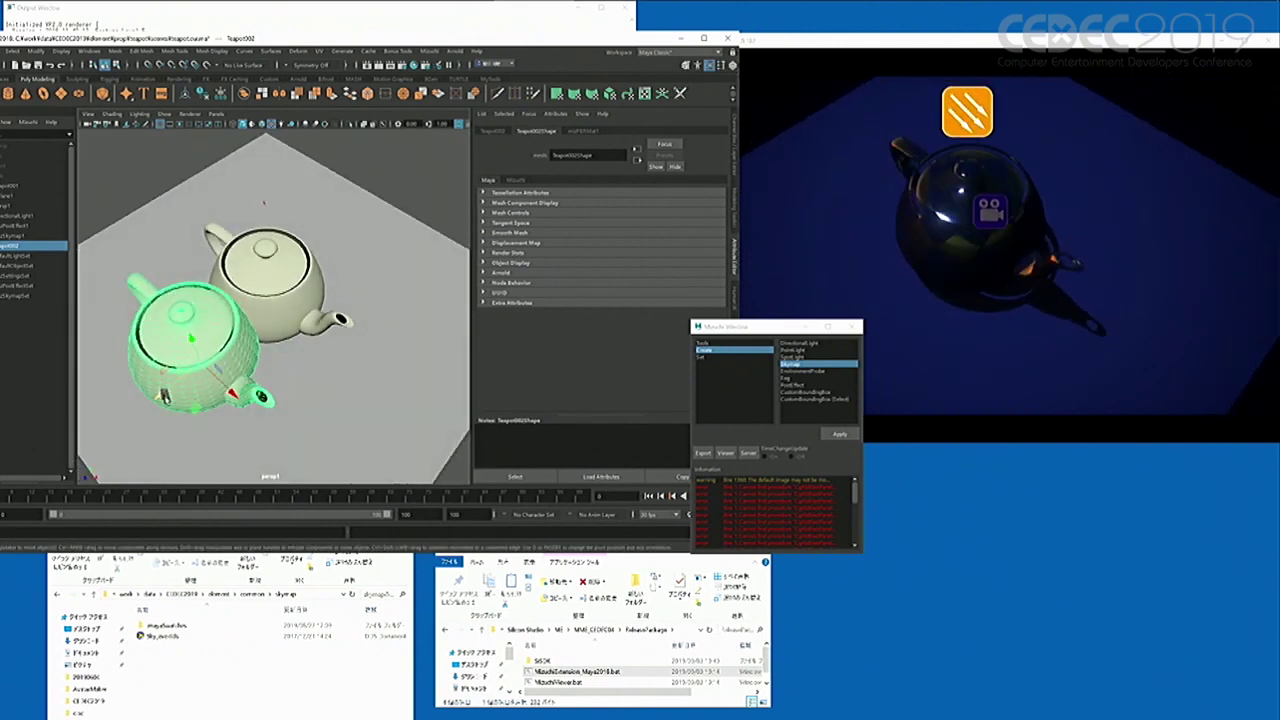
left_click_drag(158, 393, 151, 400)
left_click(703, 453)
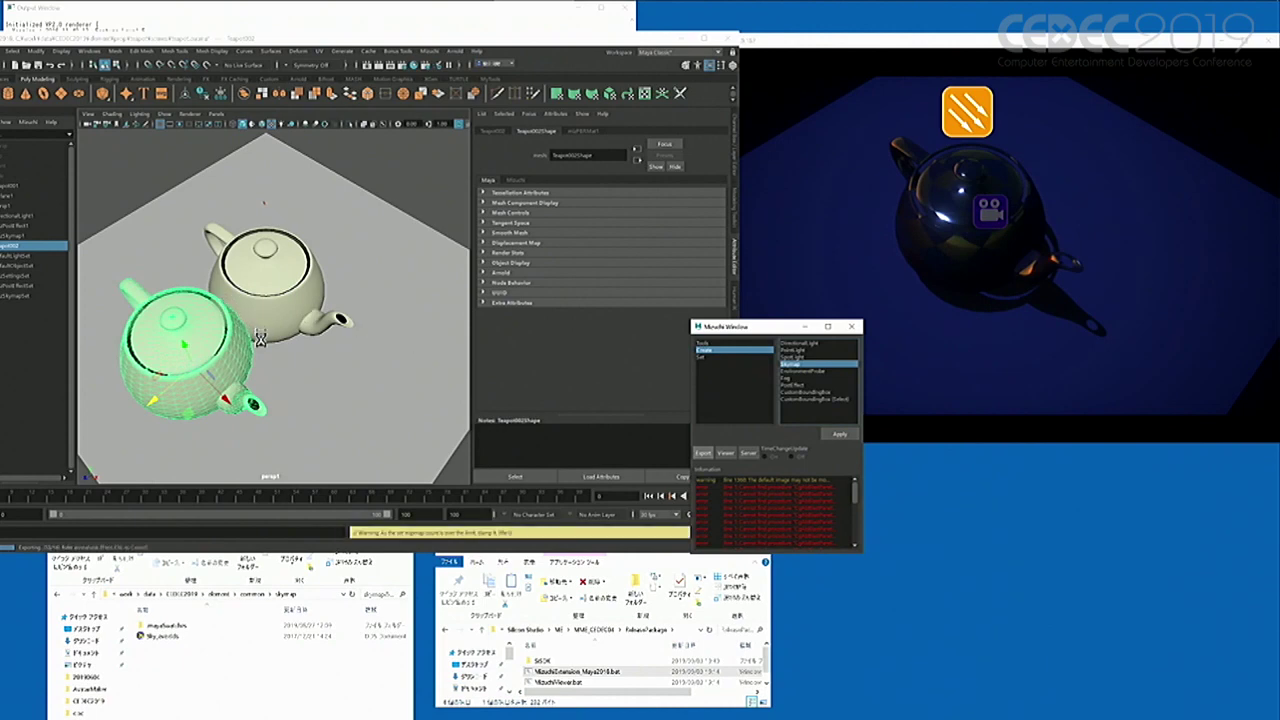
Step: Raise mizPostEffect1's Tonemap Exposure to brighten a close-up of the two teapots
left_click_drag(260, 343, 292, 282, "alt")
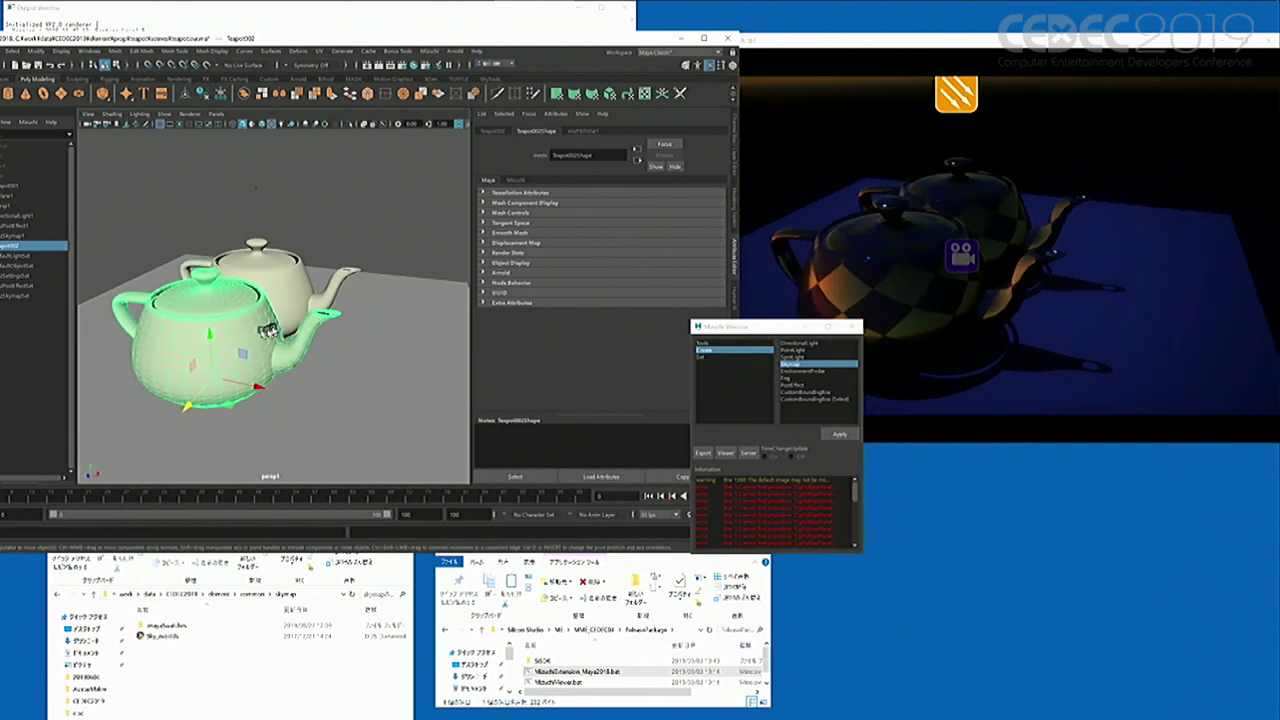
scroll(254, 331, "up", 4)
mouse_move(242, 336)
left_mouse_down("alt")
mouse_move(266, 331)
mouse_move(246, 329)
mouse_move(251, 349)
left_mouse_up("alt")
left_click_drag(186, 38, 218, 40)
left_click(58, 258)
left_click(50, 228)
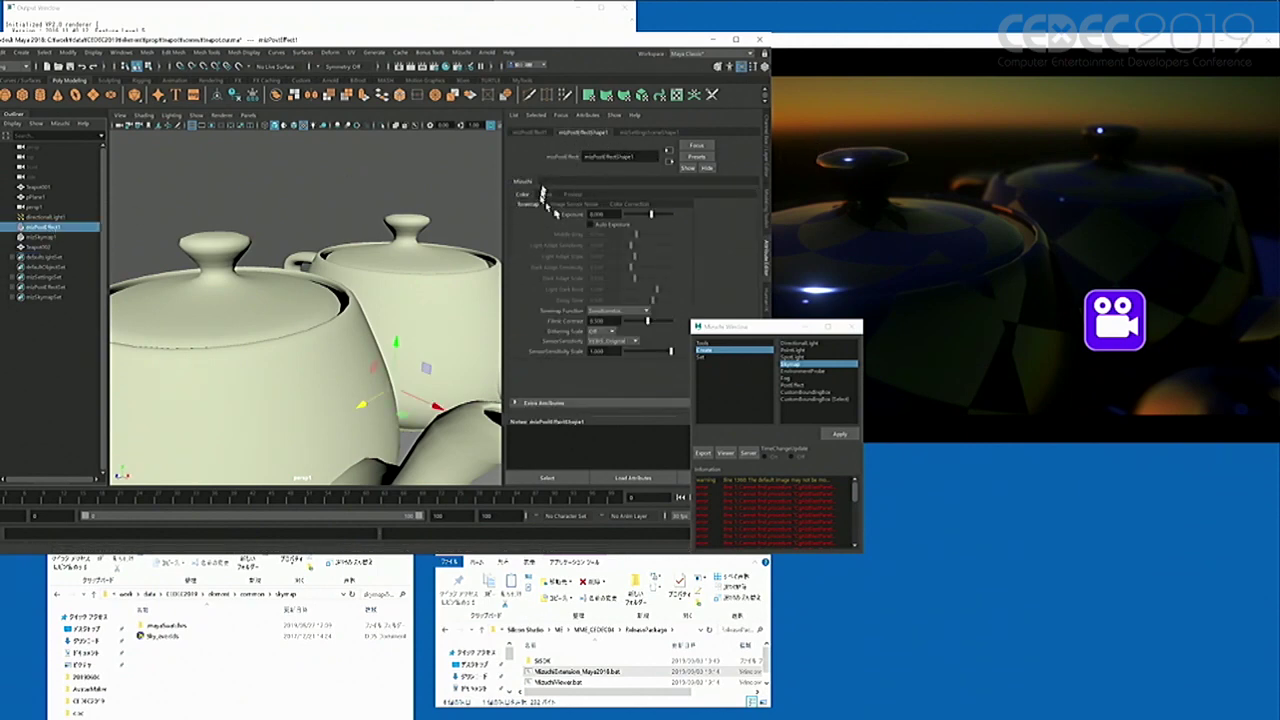
left_click_drag(645, 216, 651, 216)
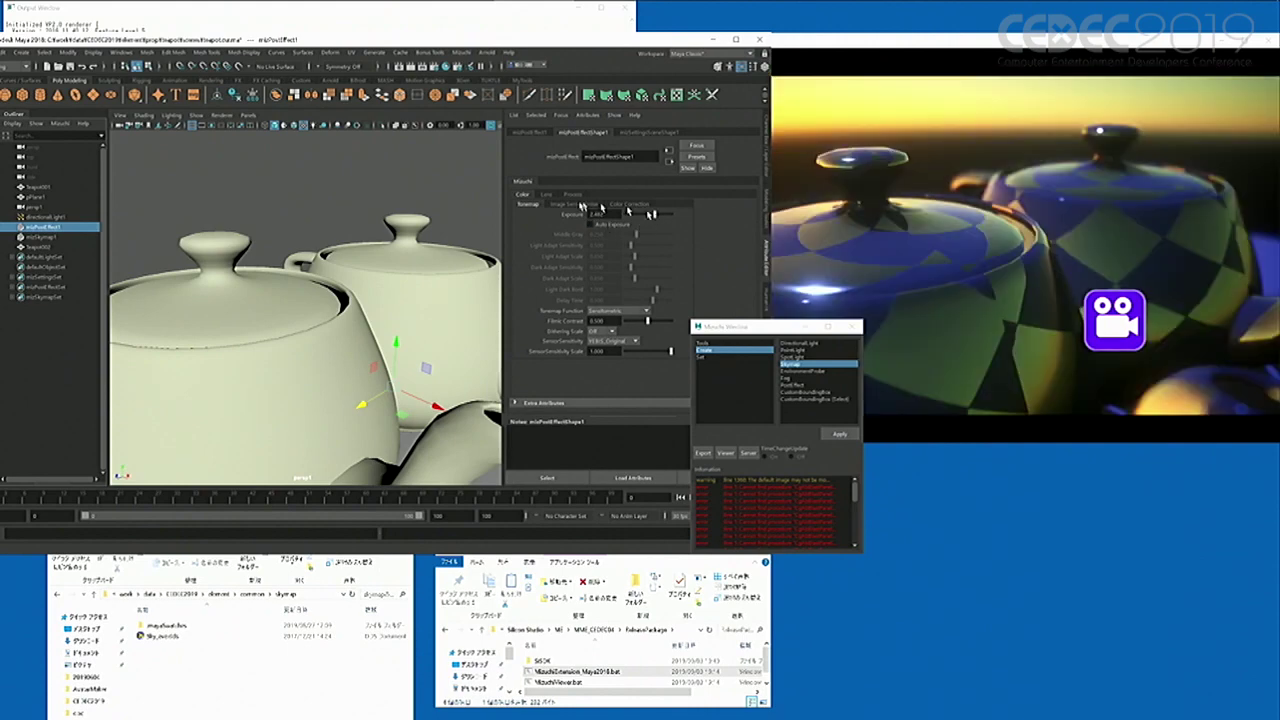
Step: Enable Depth Of Field in mizPostEffect1's lens settings and increase Image Sensor Height to blur the rear teapot
left_click(546, 194)
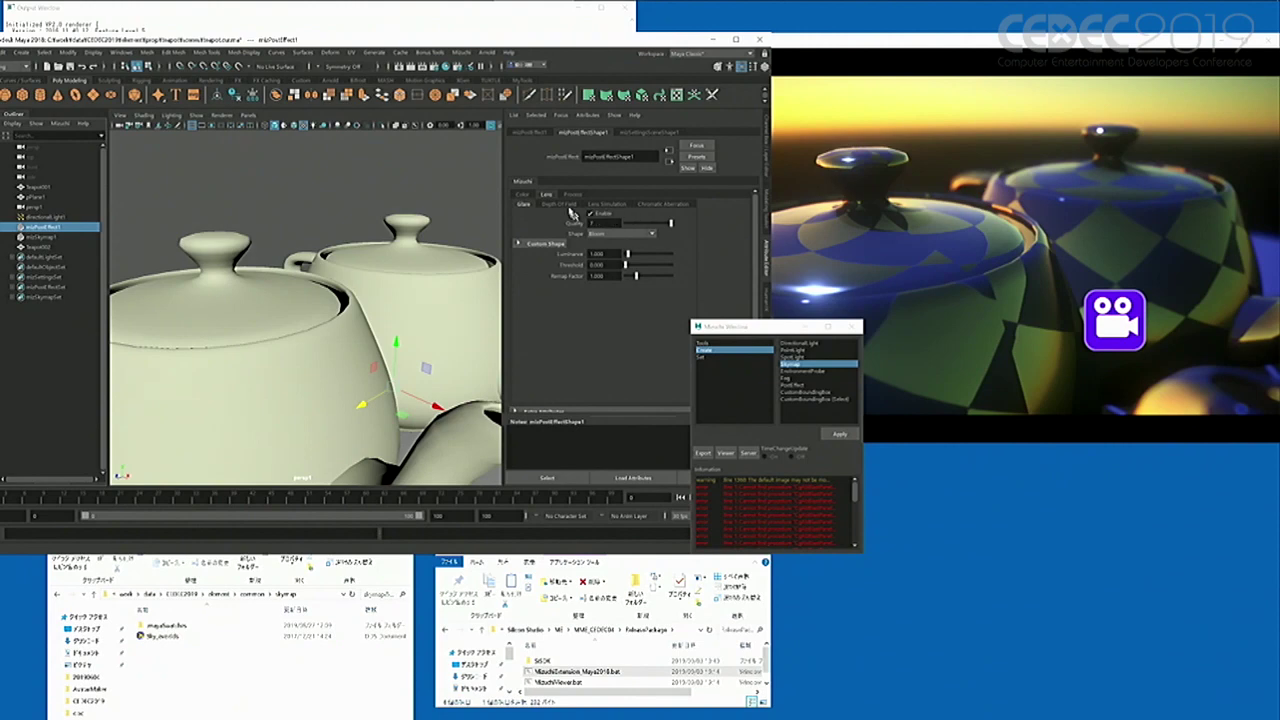
left_click(565, 205)
left_click(604, 216)
left_click(604, 216)
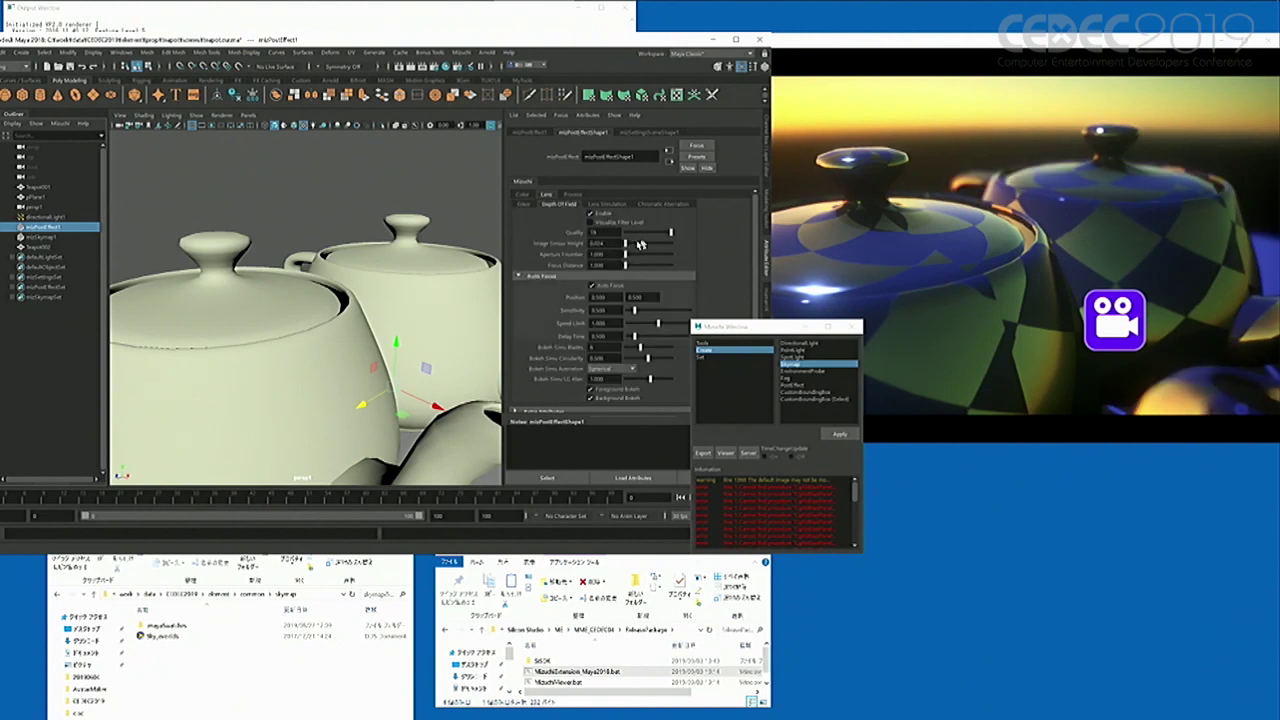
left_click_drag(626, 249, 624, 251)
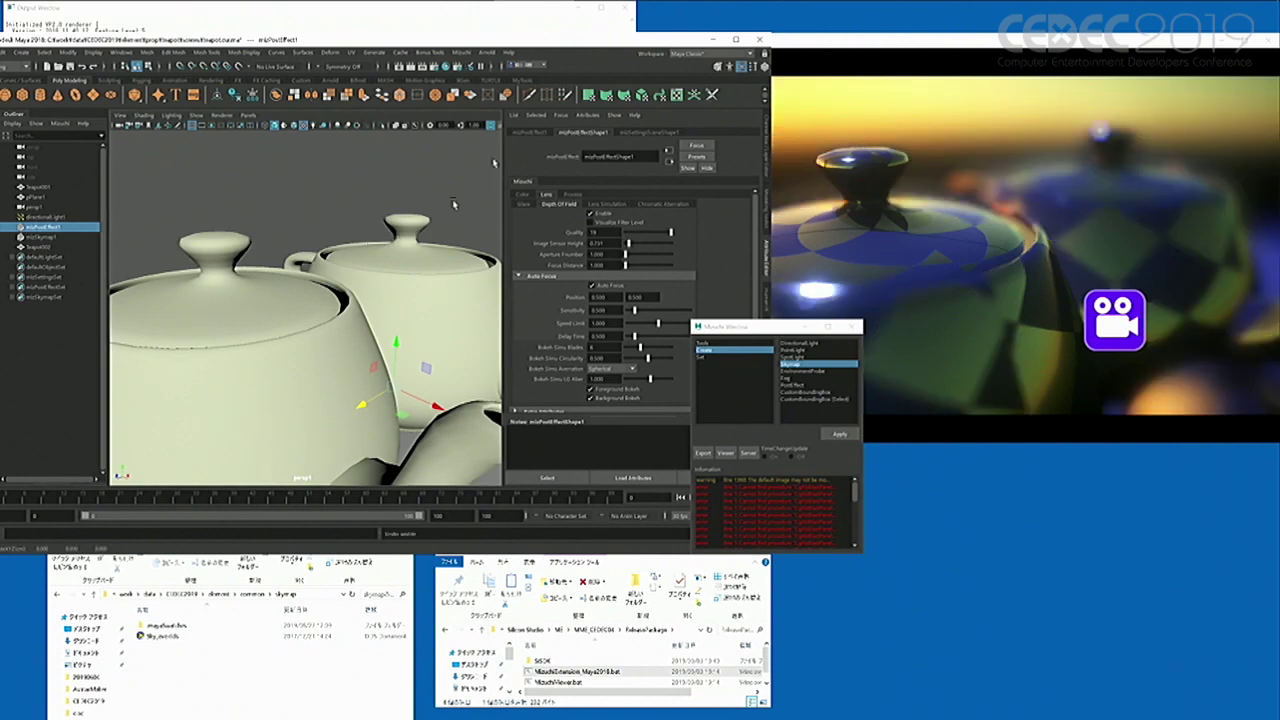
Step: Bring MizuchiViewer forward beside Maya and turn off Show Icons in its debug options
left_click_drag(588, 42, 478, 62)
left_click_drag(903, 40, 829, 35)
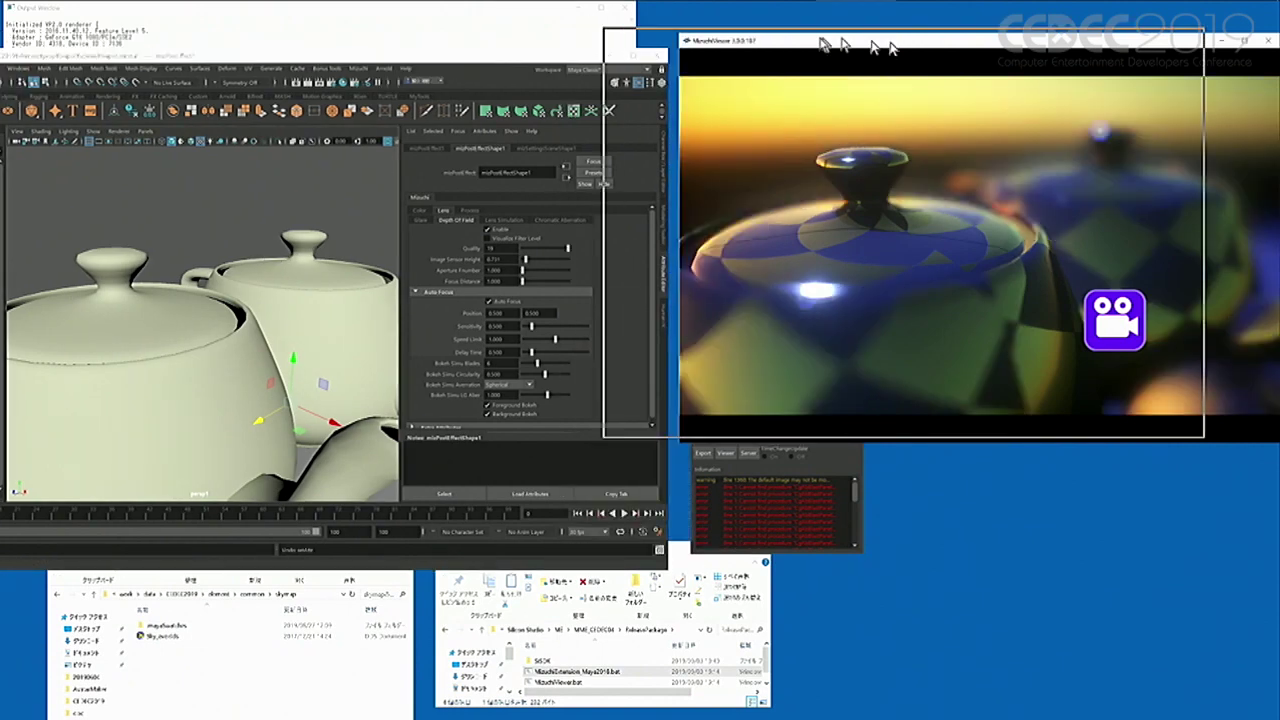
right_click(938, 122)
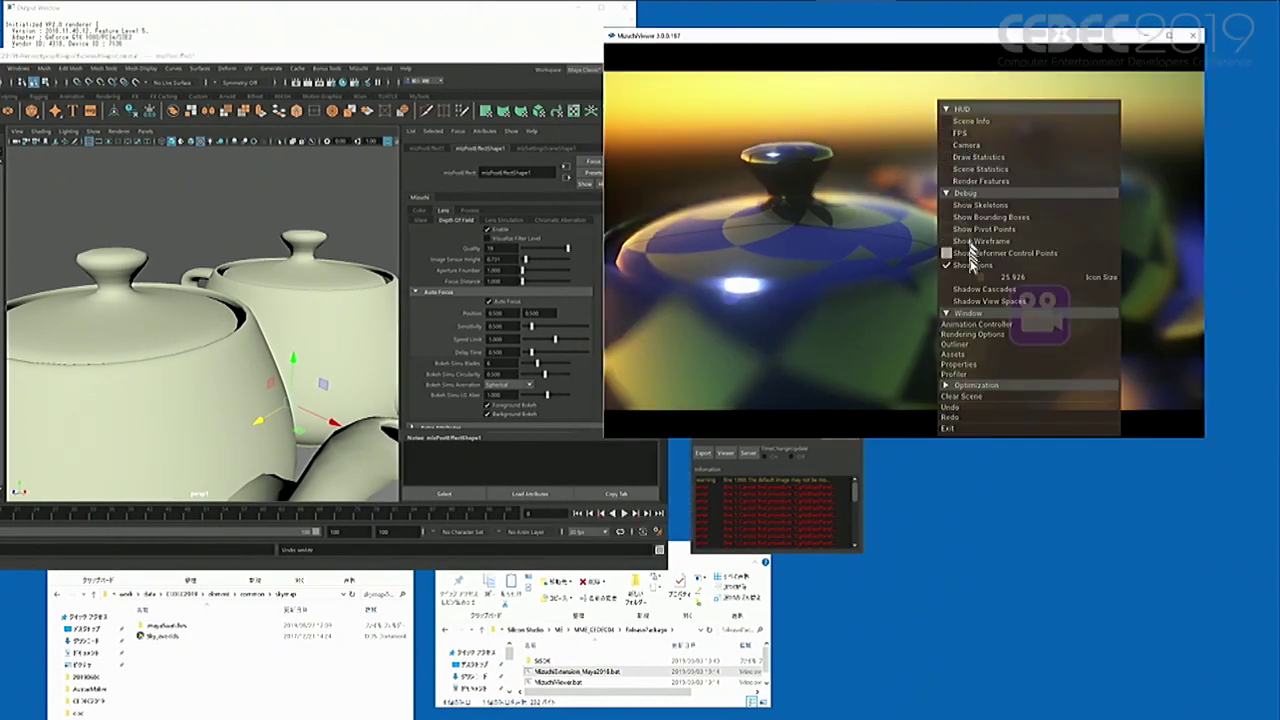
left_click(952, 265)
left_click(878, 150)
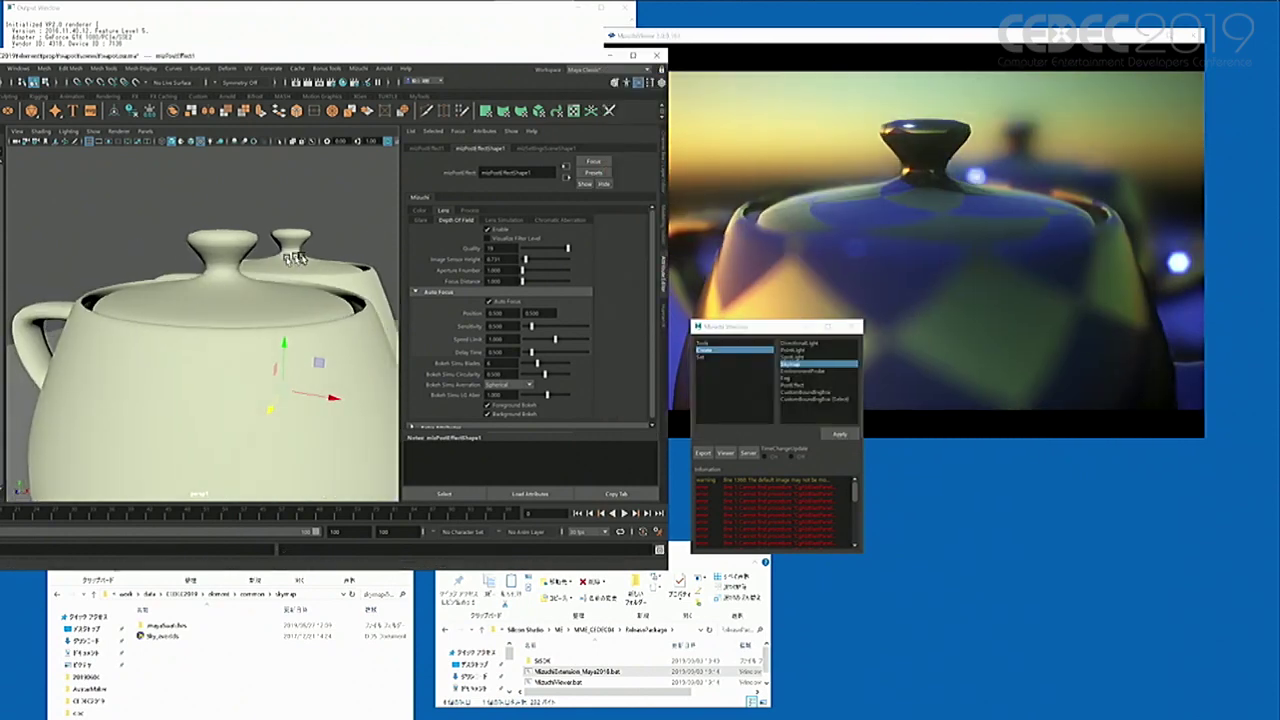
Step: Set the persp1 camera's Near Clip Plane to 1
right_click_drag(295, 258, 226, 258, "alt")
left_click_drag(226, 258, 288, 237, "alt")
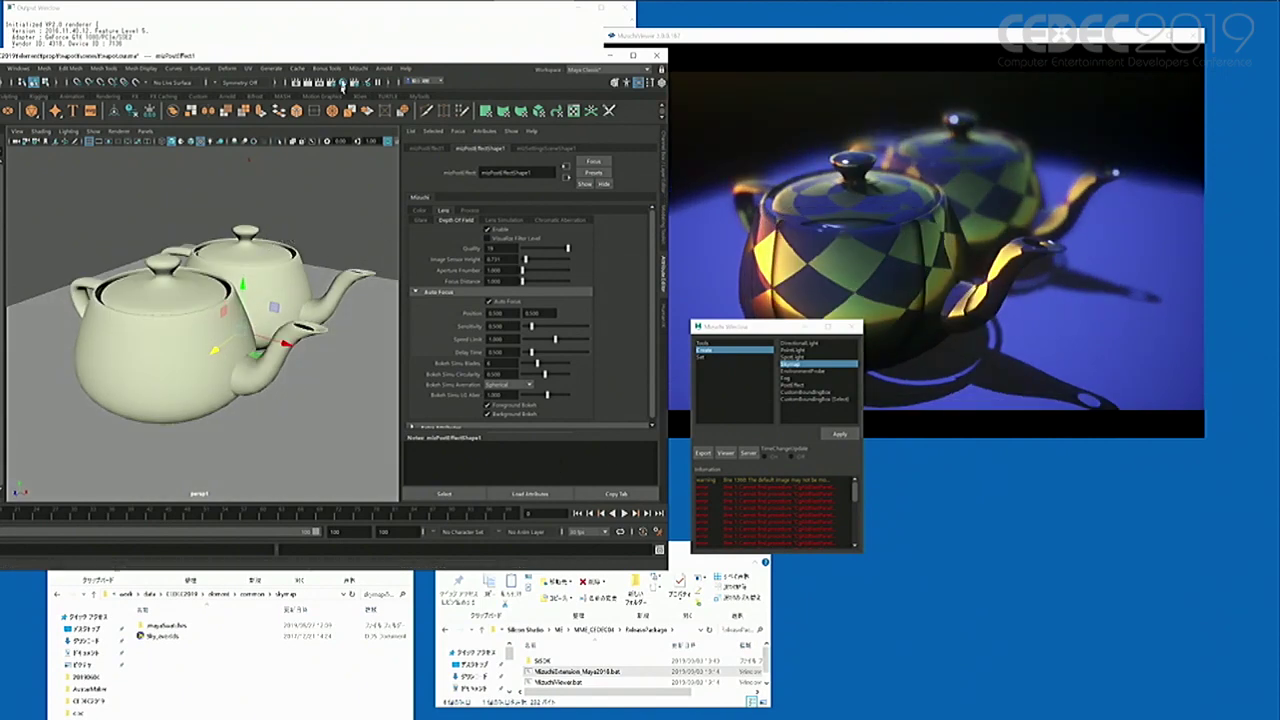
left_click_drag(353, 57, 465, 57)
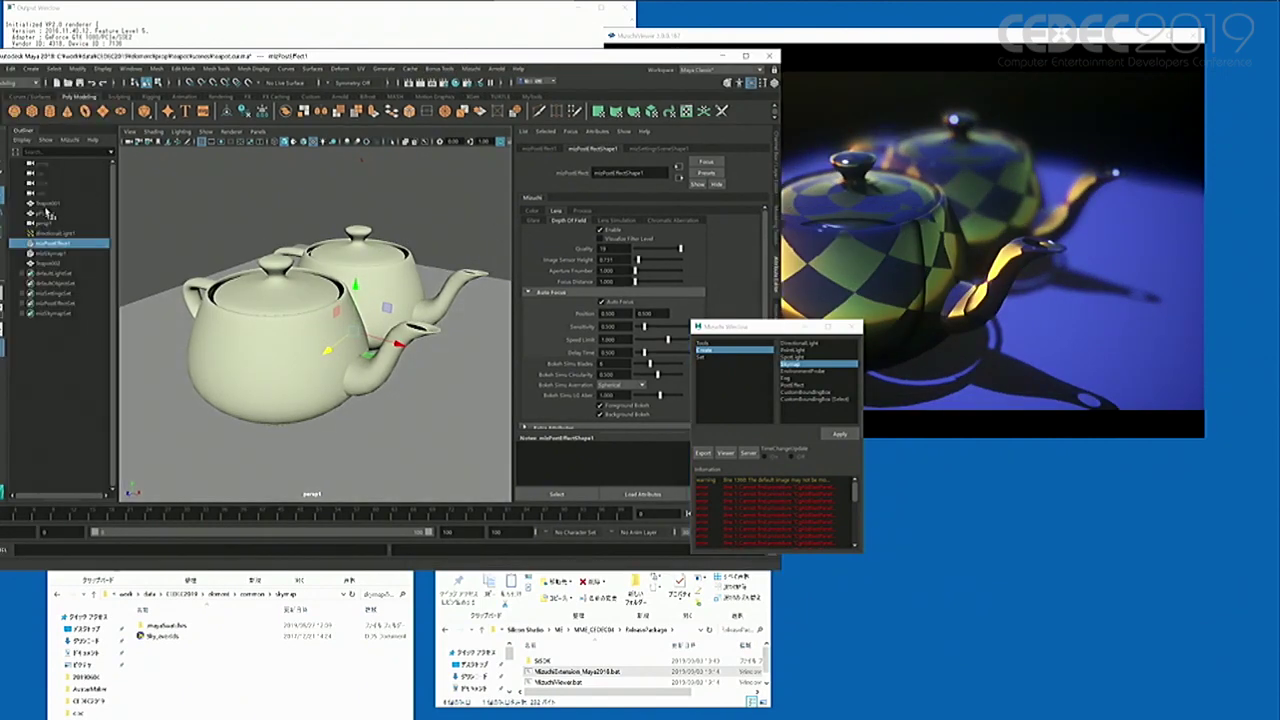
left_click(44, 223)
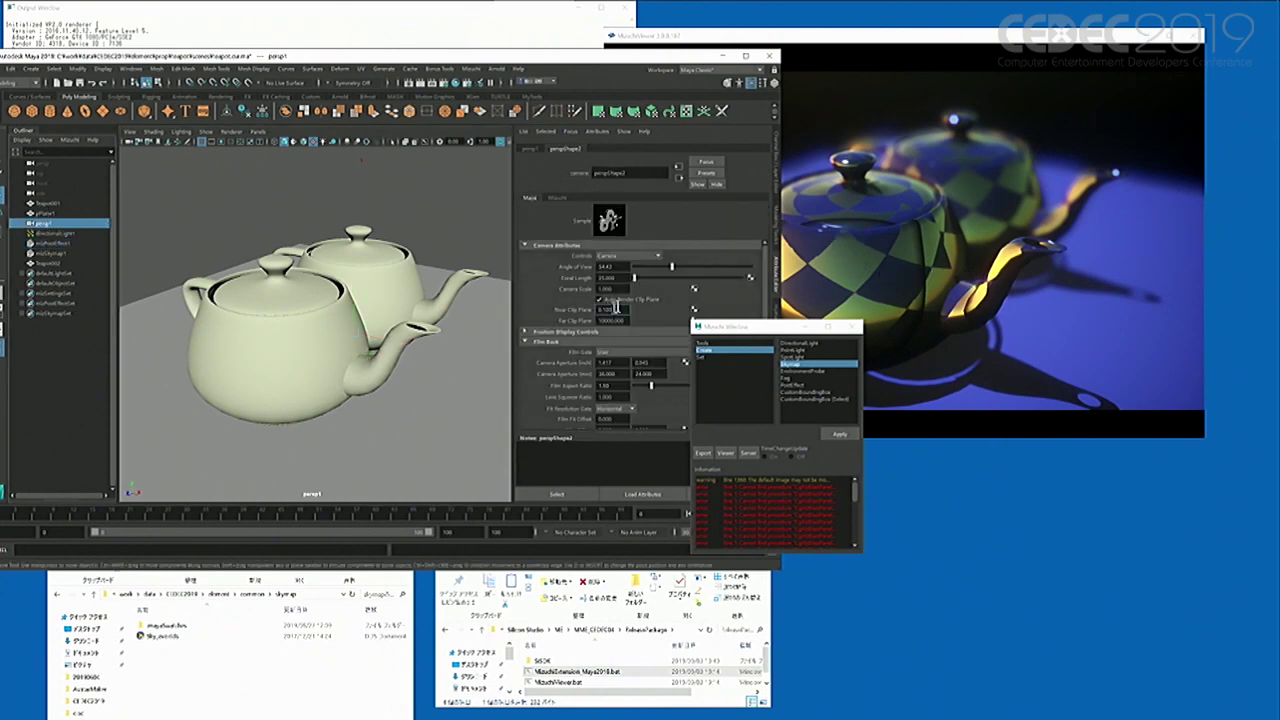
type("1")
key("BackSpace")
type("1")
key("BackSpace")
type("1")
key("Return")
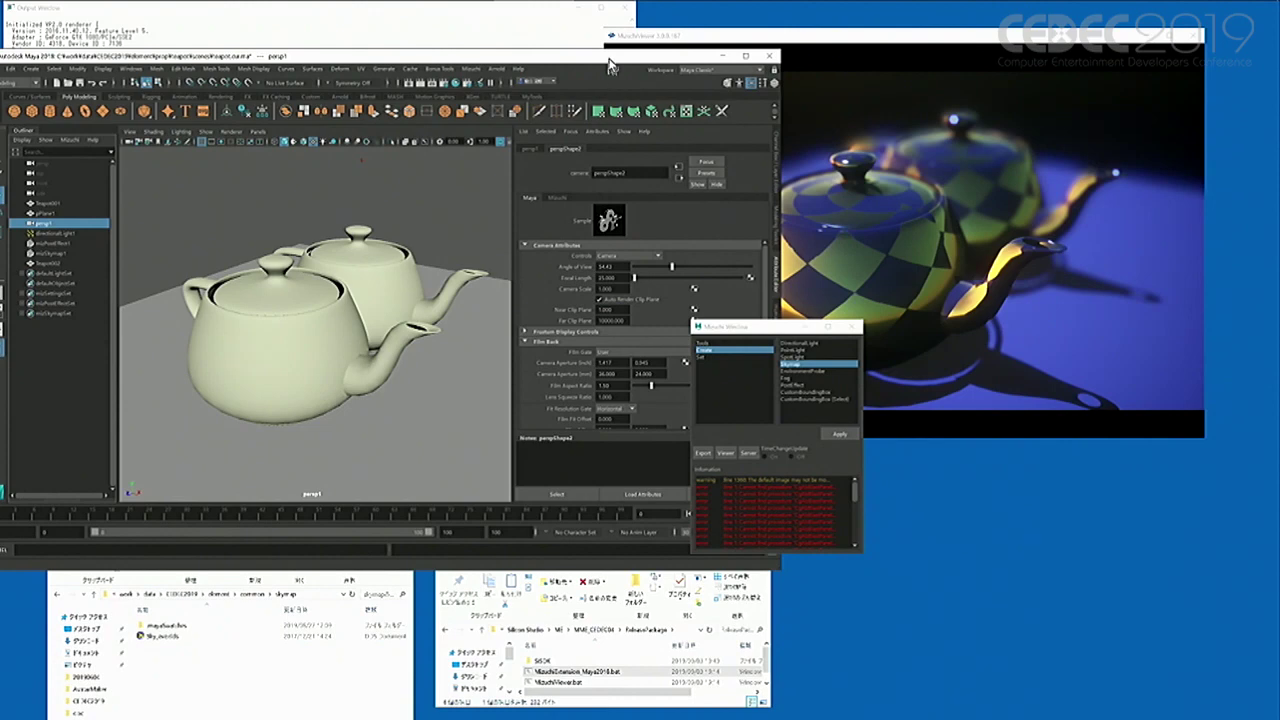
Step: Arrange the Maya and MizuchiViewer windows side by side and view the teapots' depth of field from a lower angle
left_click_drag(612, 56, 500, 66)
left_click_drag(698, 40, 762, 45)
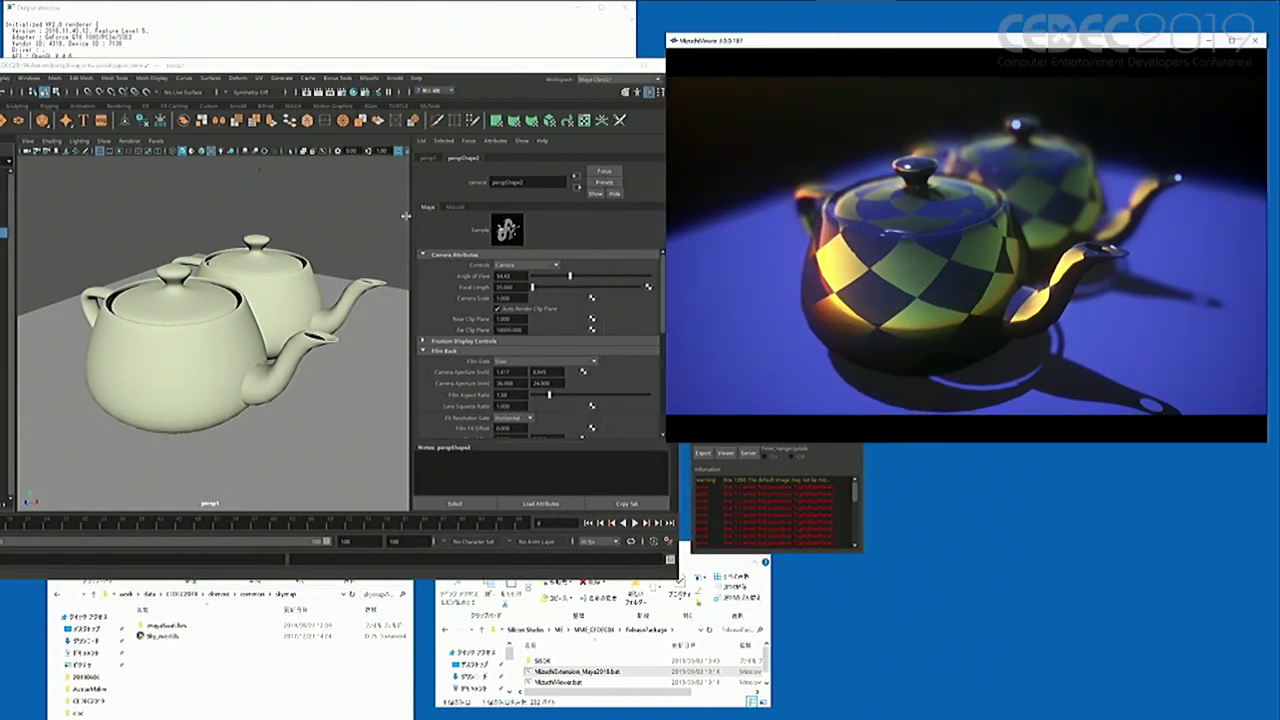
left_click_drag(339, 417, 324, 299, "alt")
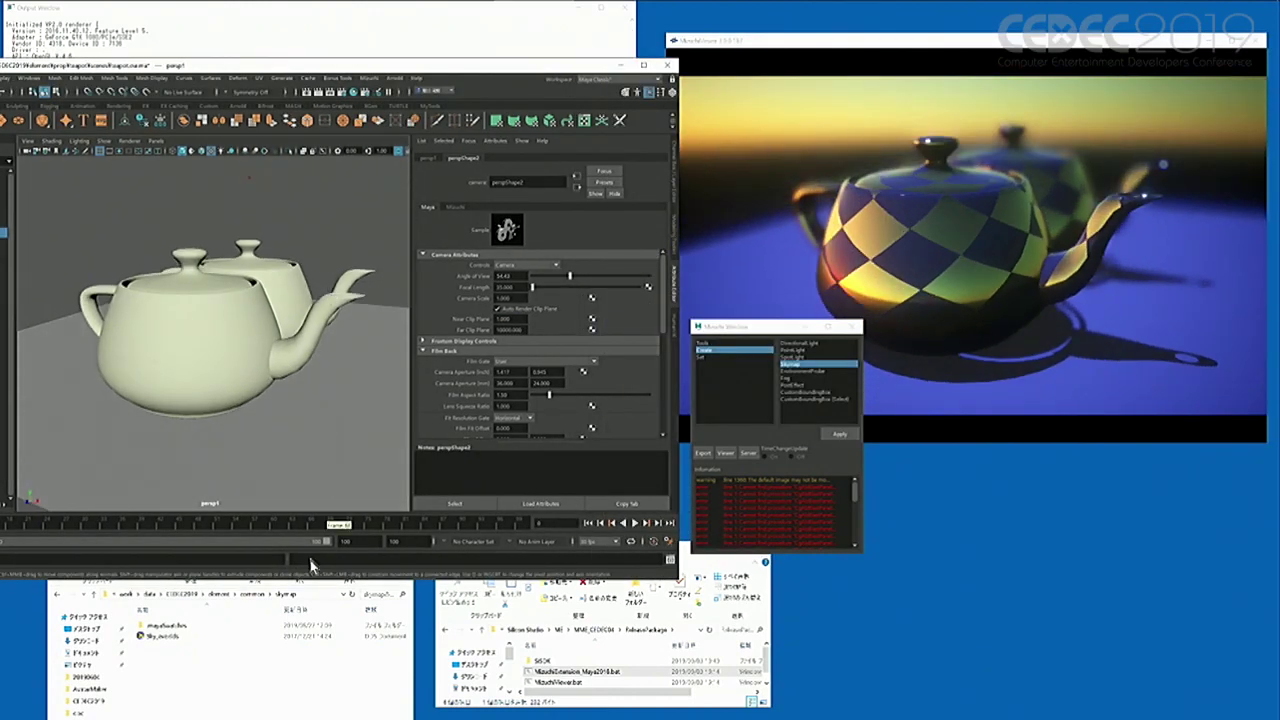
Step: Open the car demo's scenes folder in File Explorer and load its .miz scene file into MizuchiViewer
left_click(283, 645)
left_click_drag(270, 514, 428, 224)
left_click(342, 305)
double_click(326, 358)
double_click(329, 340)
double_click(330, 340)
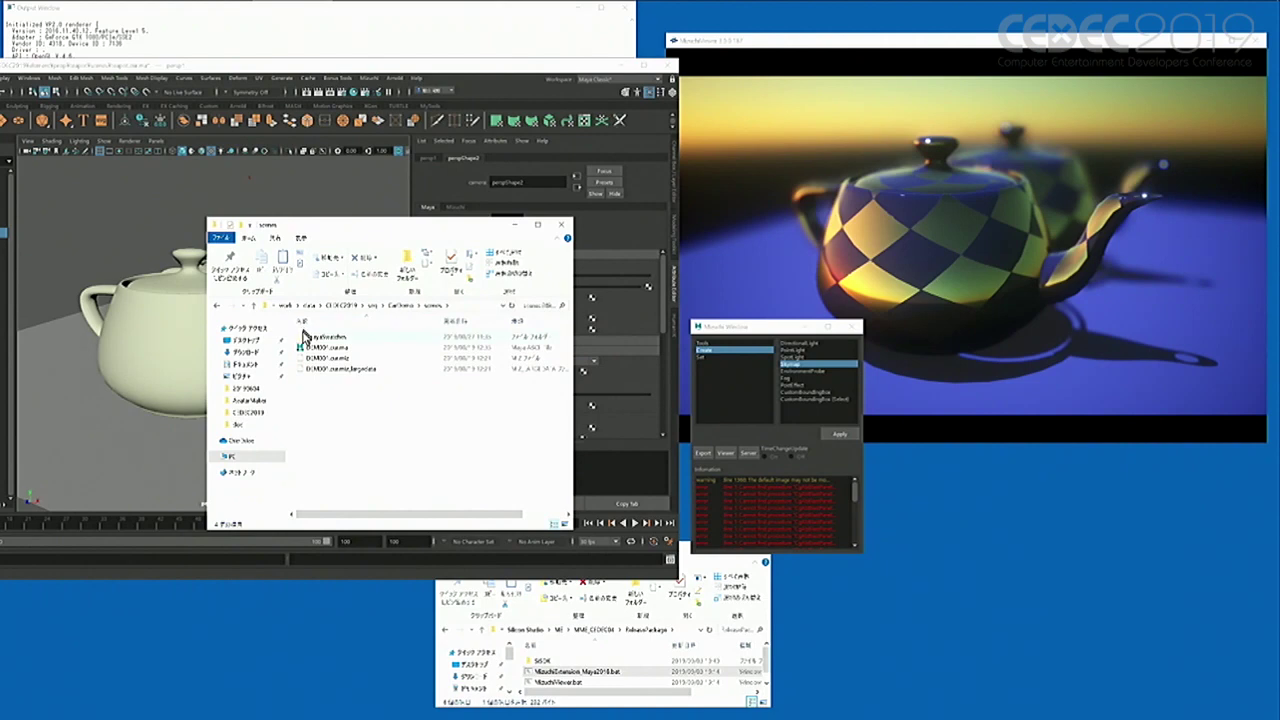
left_click_drag(320, 362, 792, 230)
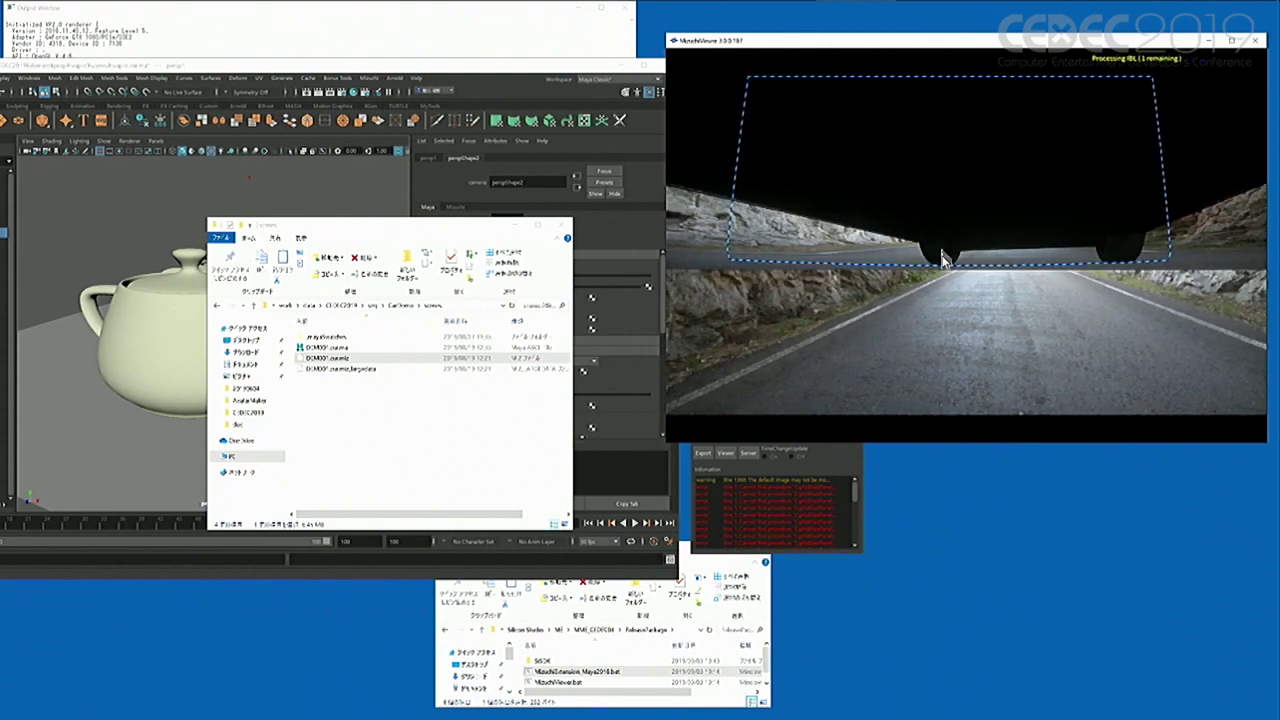
Step: Select the car in MizuchiViewer and frame it in a close front three-quarter view
mouse_move(954, 298)
middle_mouse_down()
mouse_move(914, 329)
mouse_move(1057, 250)
mouse_move(991, 298)
mouse_move(1060, 273)
mouse_move(980, 287)
mouse_move(907, 277)
mouse_move(1008, 275)
middle_mouse_up()
left_click(872, 258)
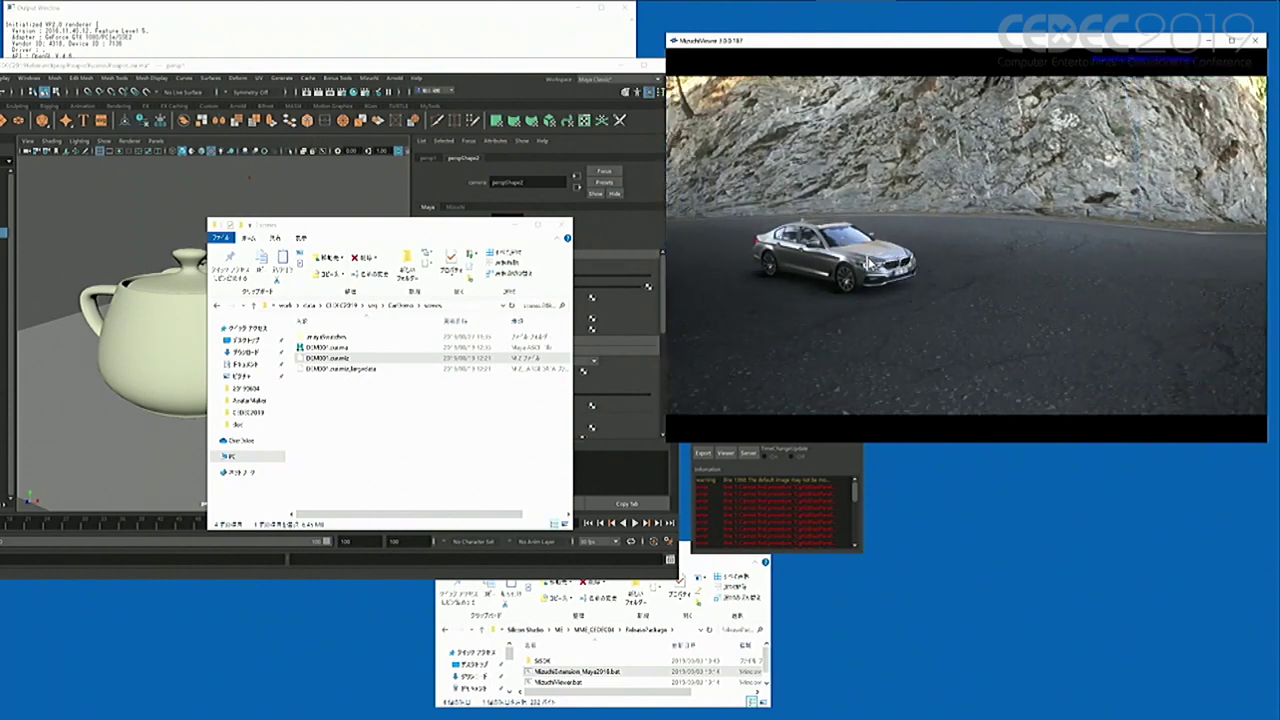
key("f")
middle_click_drag(905, 260, 820, 270)
scroll(982, 317, "up", 3)
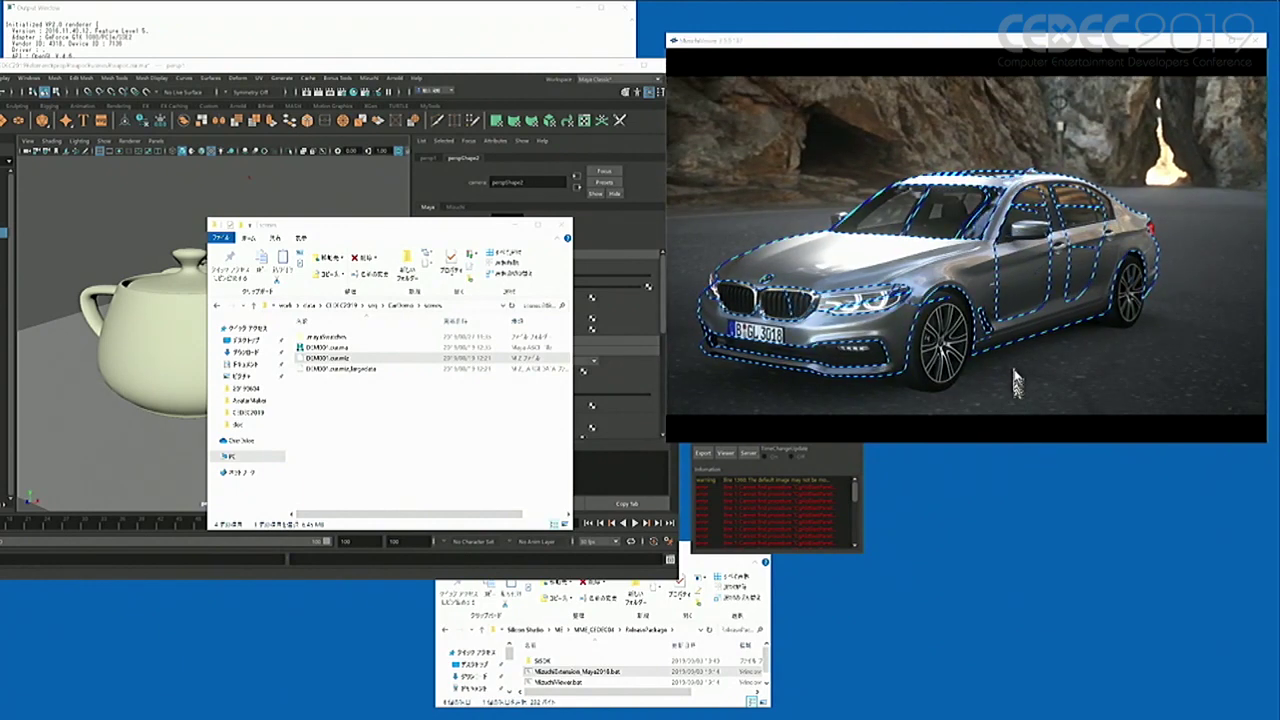
Step: View the car from a lower front angle in MizuchiViewer, and move the File Explorer and Maya windows clear of it
middle_click_drag(1010, 338, 1023, 327)
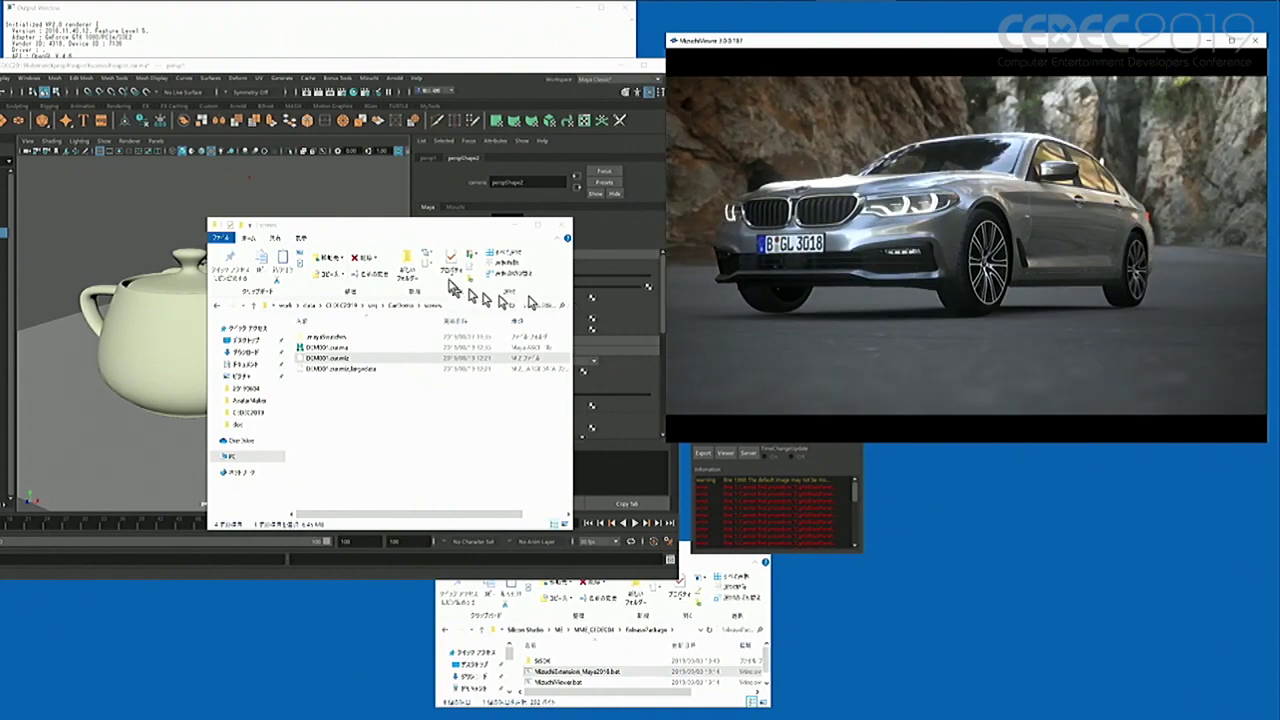
left_click_drag(405, 232, 361, 195)
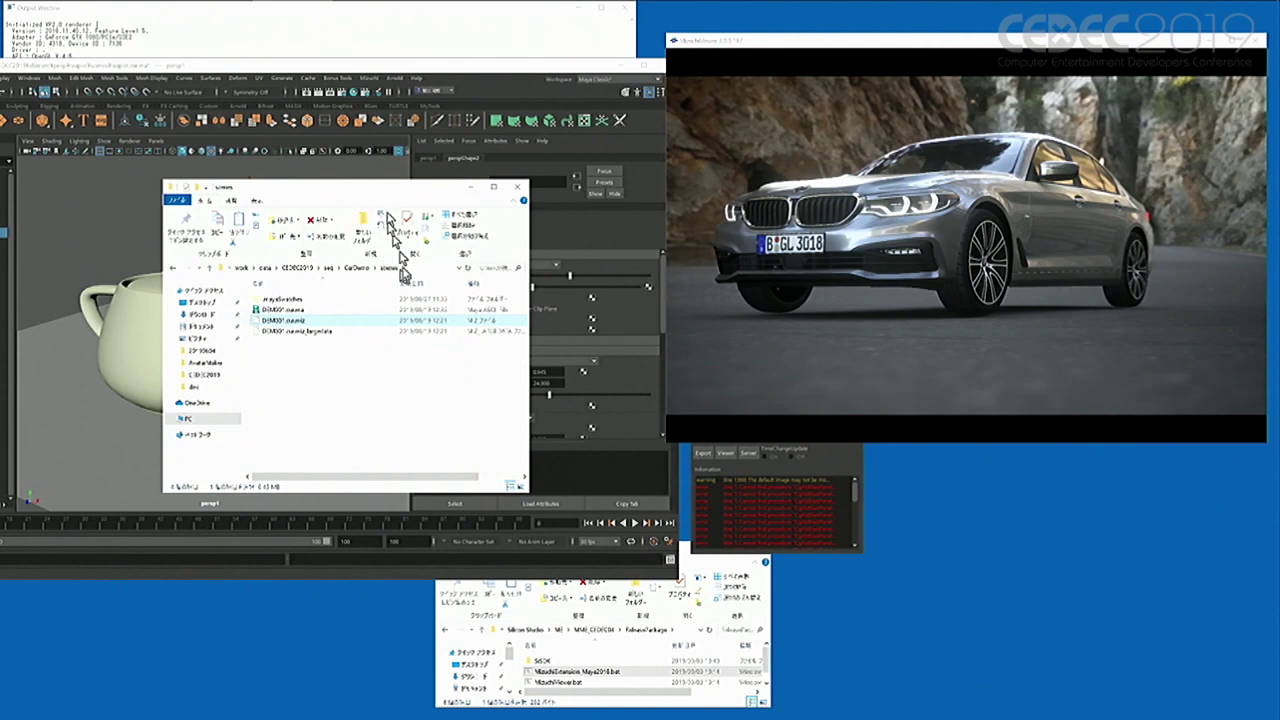
left_click(875, 264)
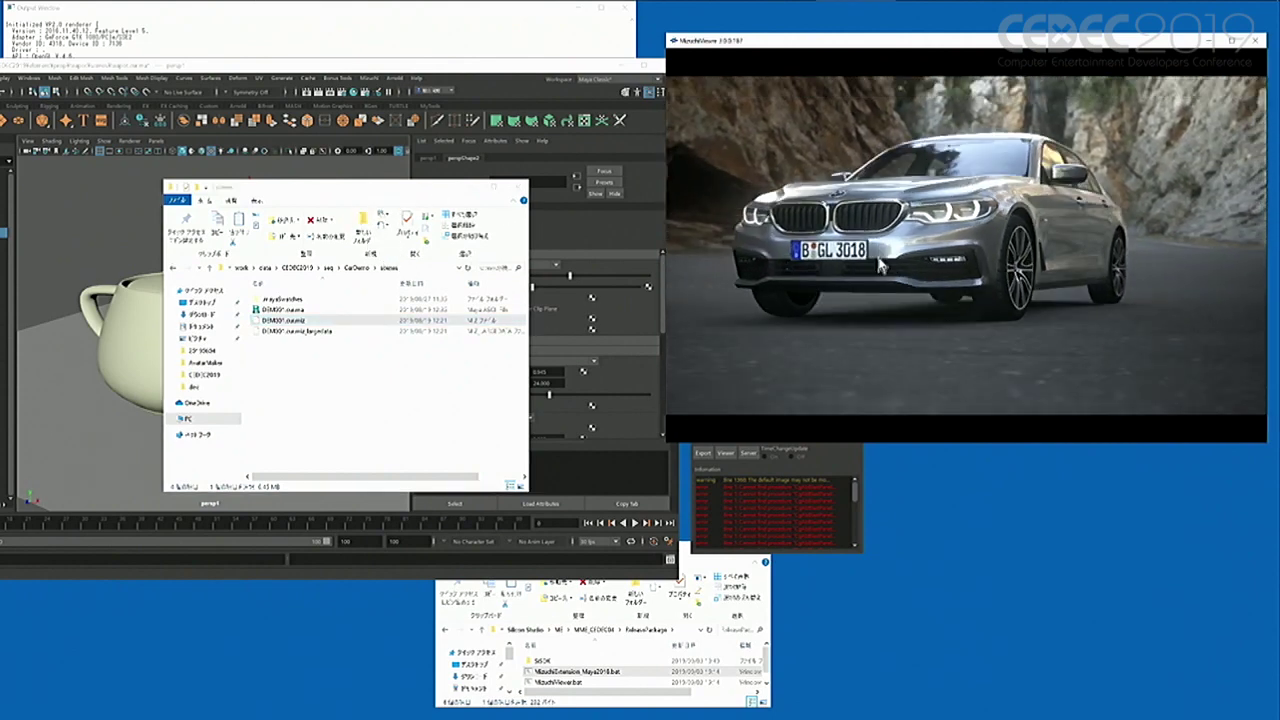
left_click_drag(434, 189, 1104, 455)
left_click_drag(277, 64, 378, 77)
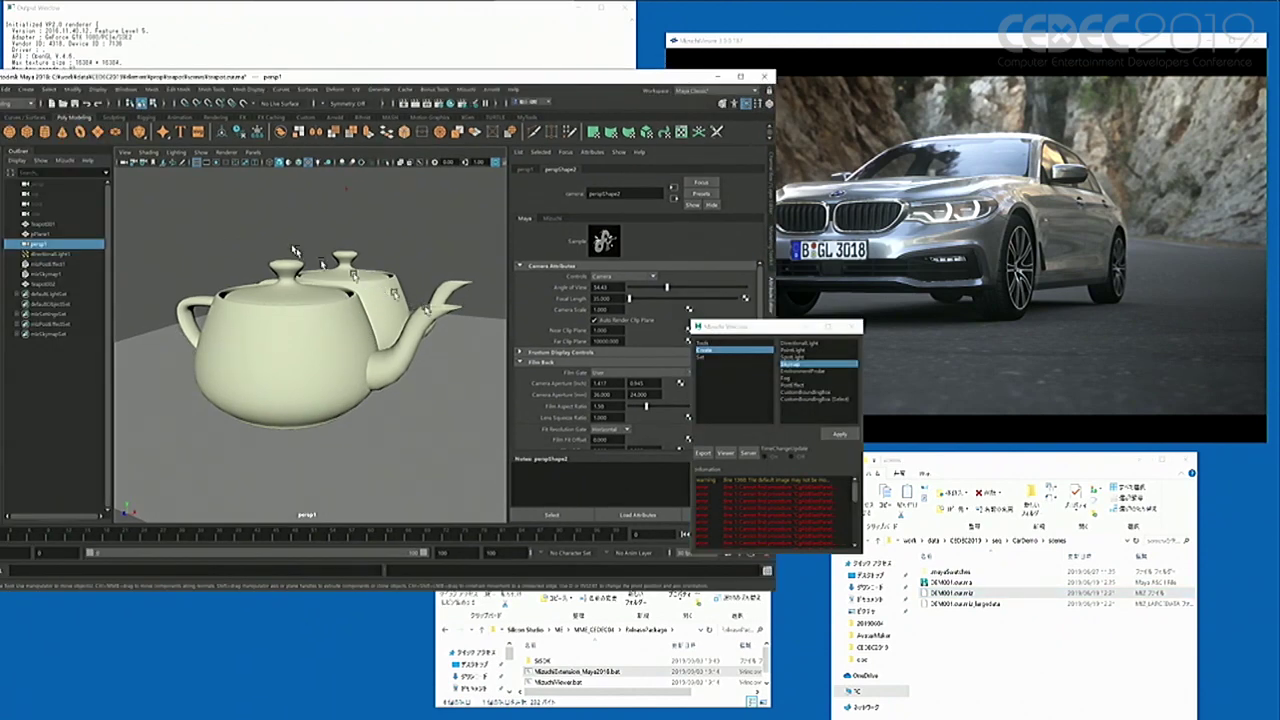
Step: Delete the front teapot from the Maya scene, keeping the rear one on the plane
left_click_drag(384, 264, 310, 330, "alt")
right_click_drag(440, 336, 383, 336, "alt")
left_click(379, 331)
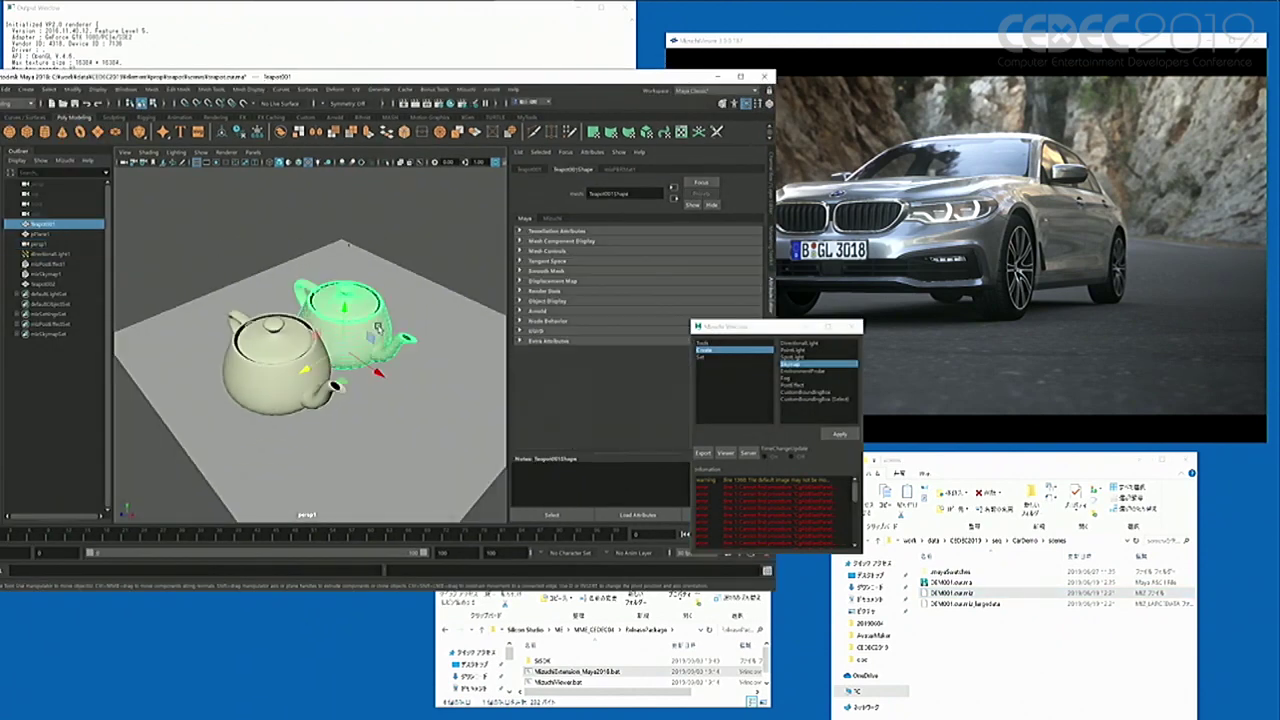
left_click(259, 386)
key("Delete")
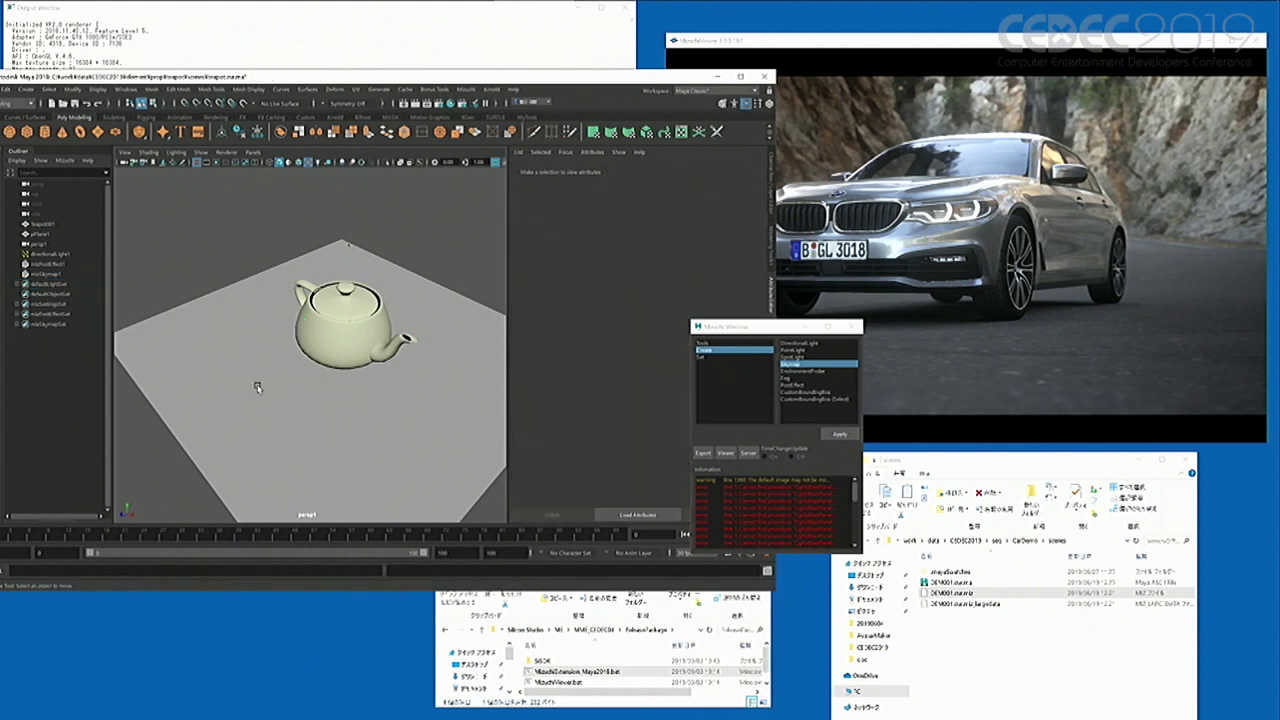
Step: Select the remaining teapot and enlarge it with the Scale tool partway along the timeline to animate its size
left_click_drag(270, 362, 292, 344, "alt")
left_click(333, 326)
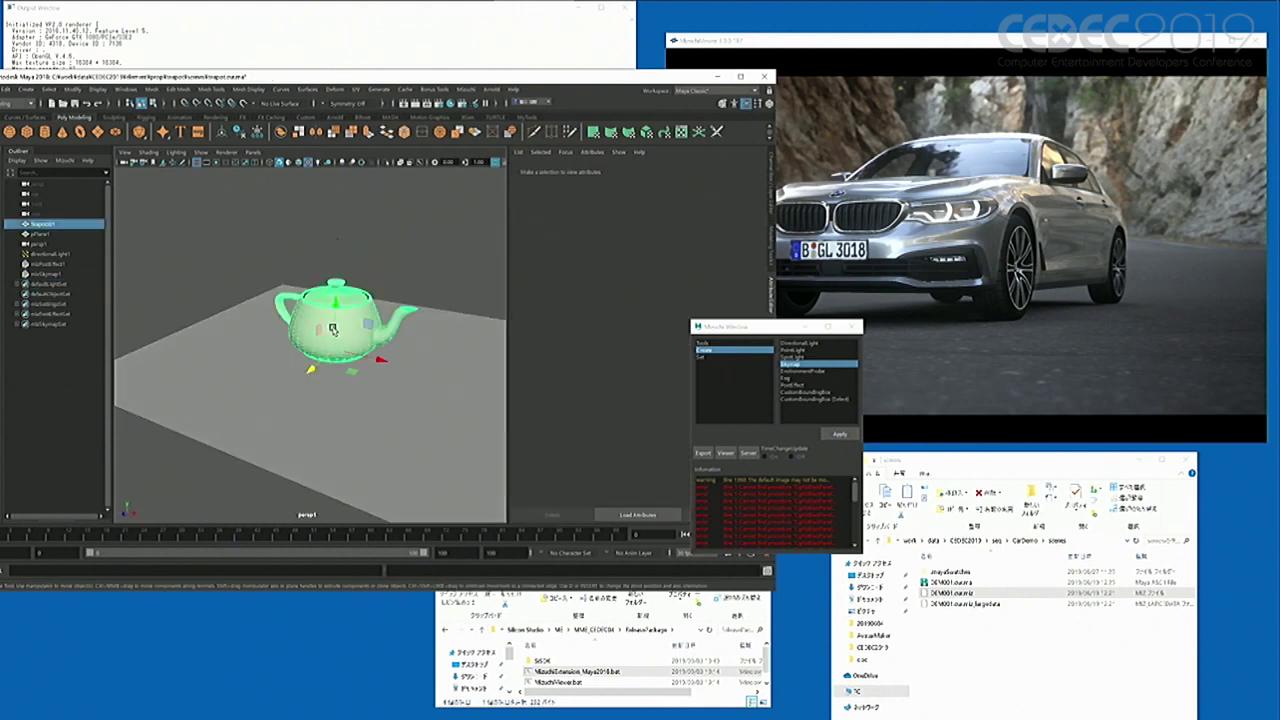
left_click_drag(390, 85, 430, 85)
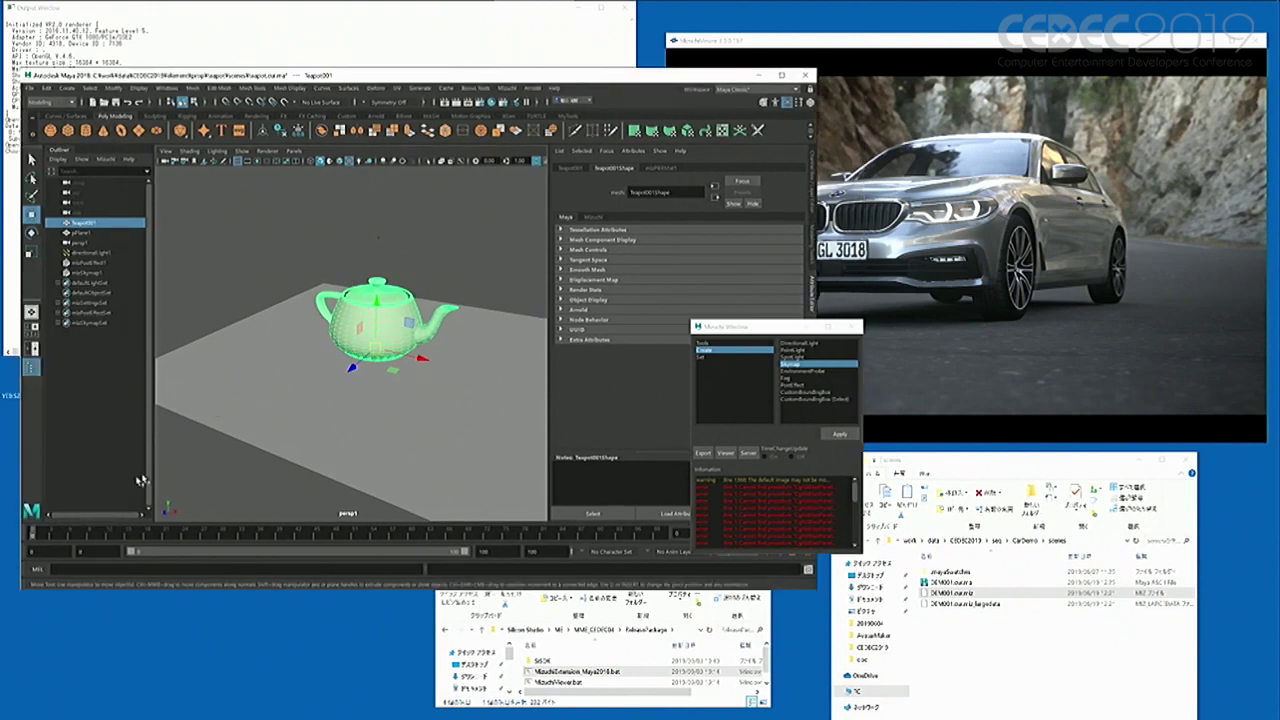
left_click(292, 533)
key("r")
left_click_drag(377, 344, 445, 345)
left_click_drag(290, 537, 134, 556)
Step: Export the teapot scene to MizuchiViewer and play its scale animation with the Animation Controller
left_click(702, 452)
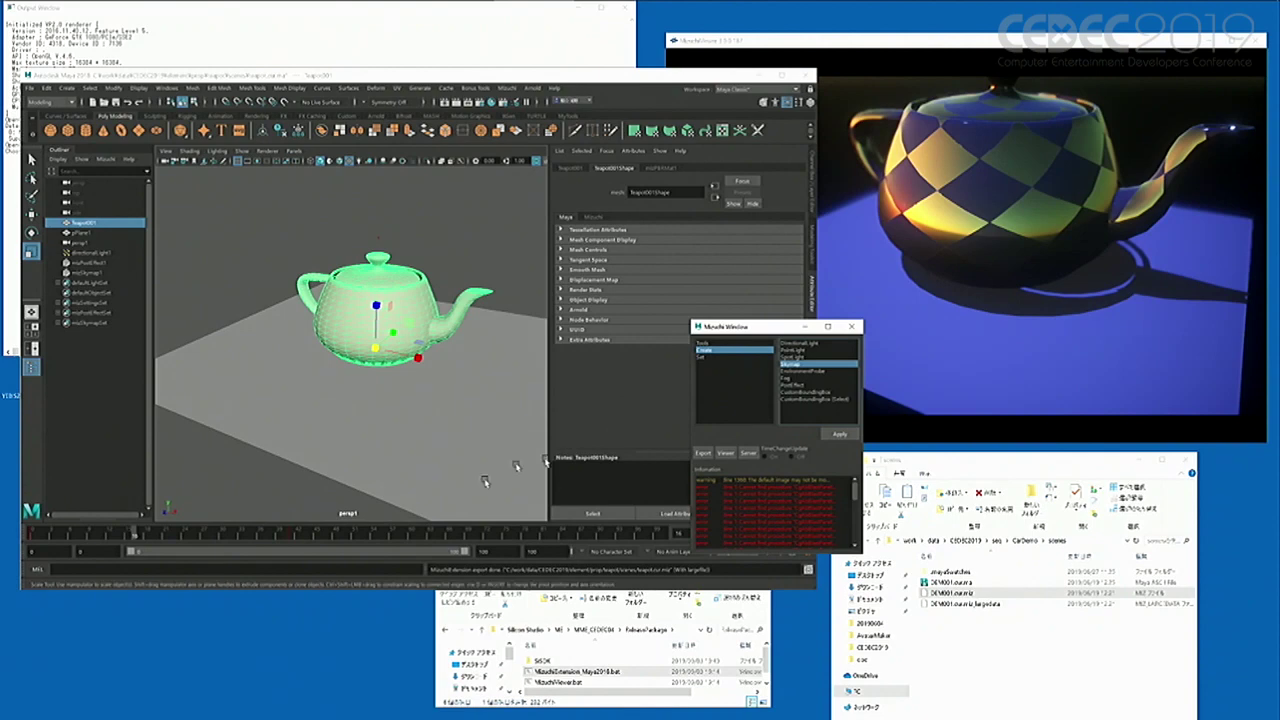
left_click_drag(504, 77, 485, 94)
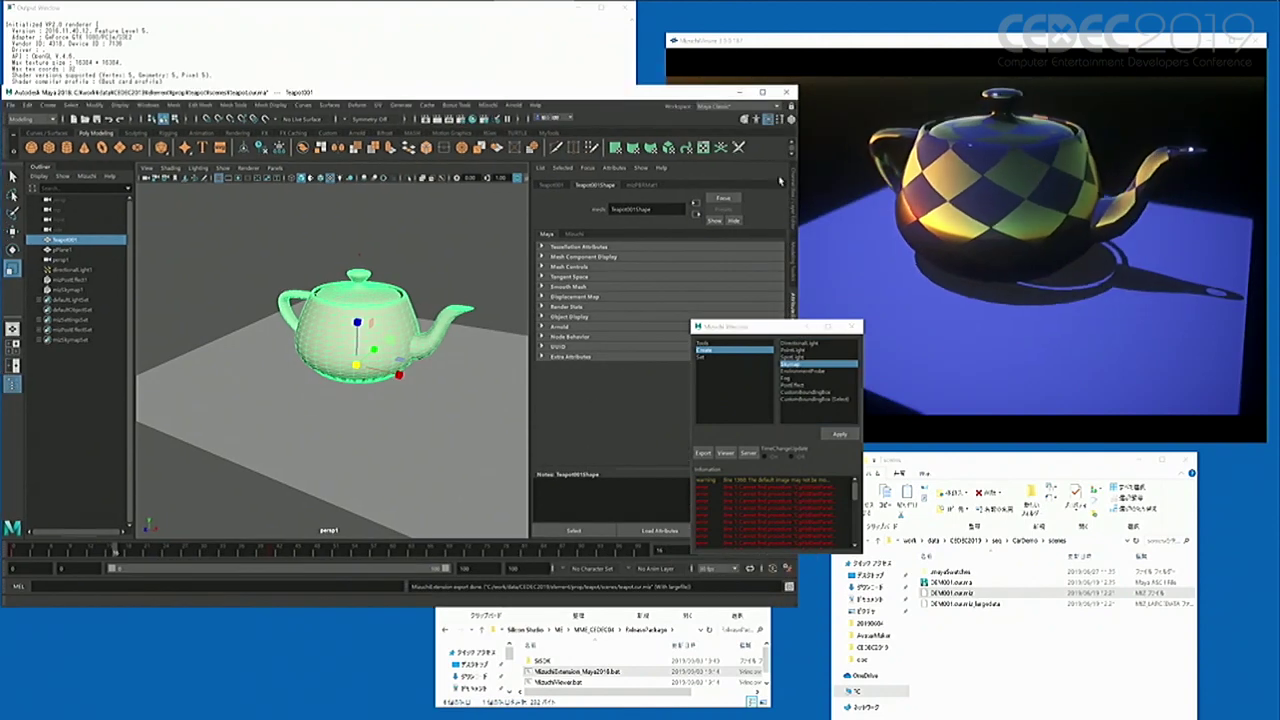
left_click_drag(758, 324, 913, 416)
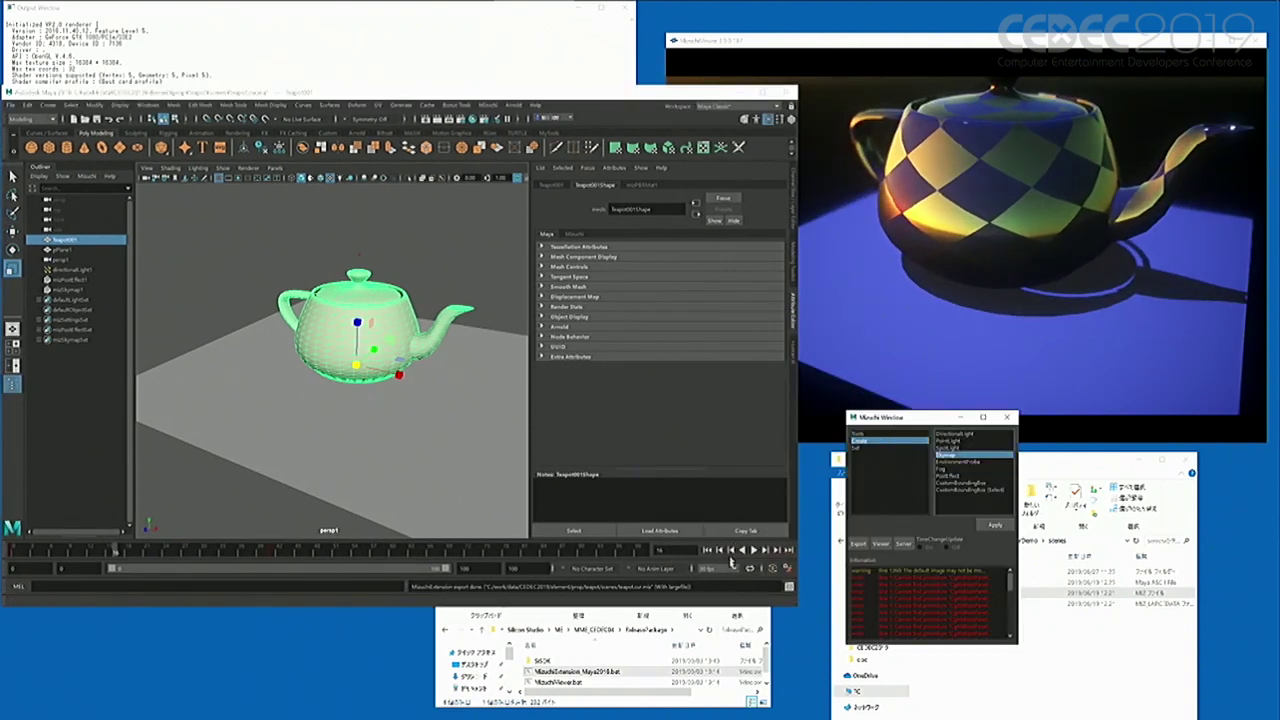
right_click(885, 287)
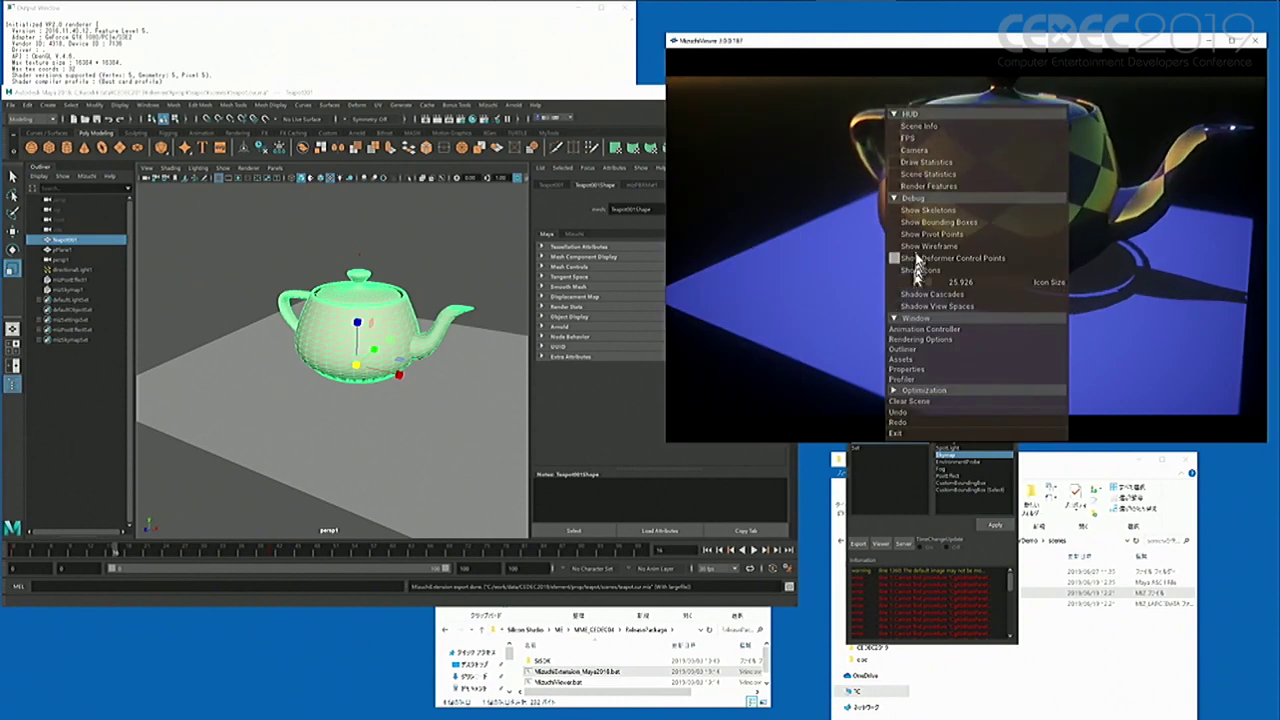
left_click(928, 331)
left_click(749, 73)
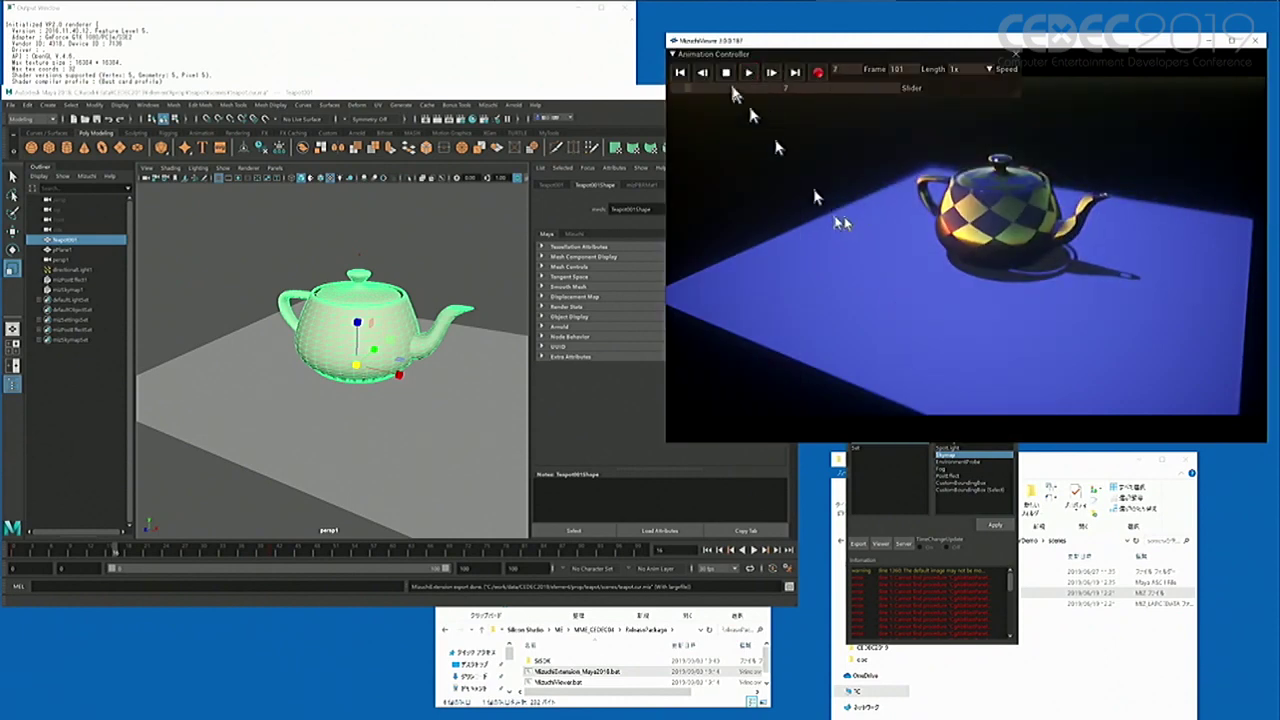
Step: Turn on the Mizuchi live connection in Maya and scrub the timeline to preview the synced teapot animation
left_click(529, 95)
left_click_drag(480, 330, 342, 306, "alt")
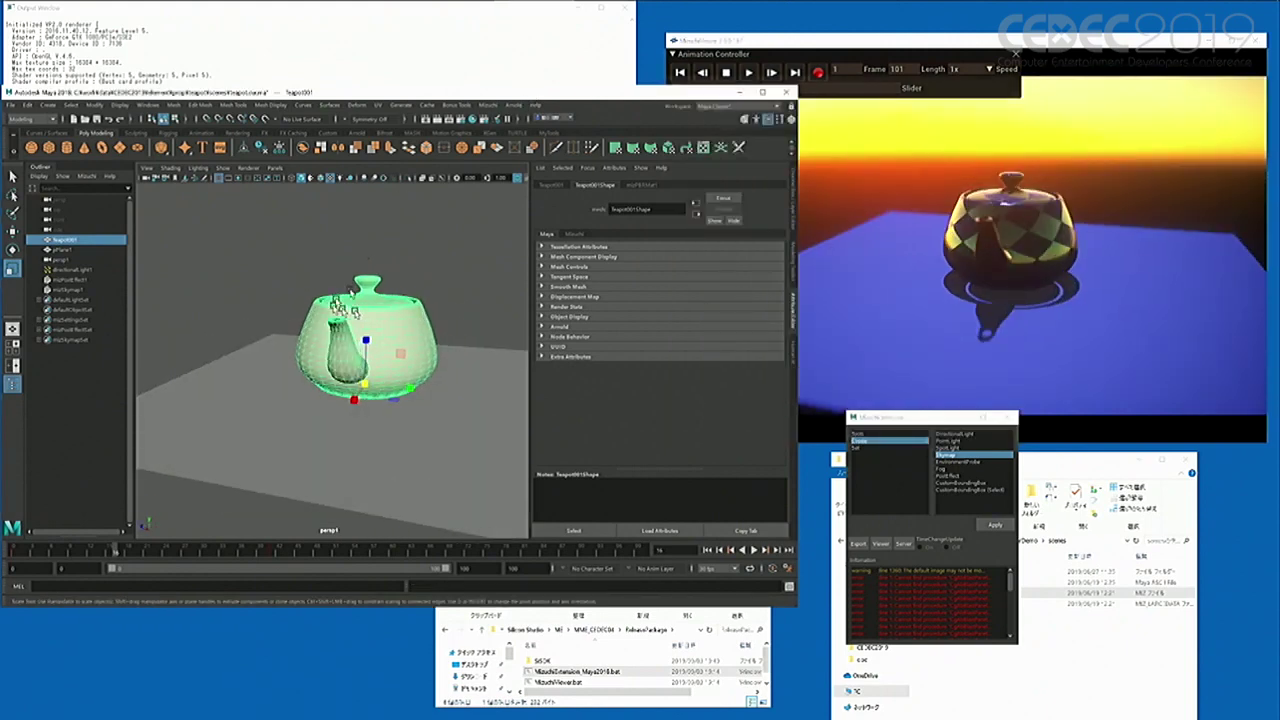
left_click(549, 133)
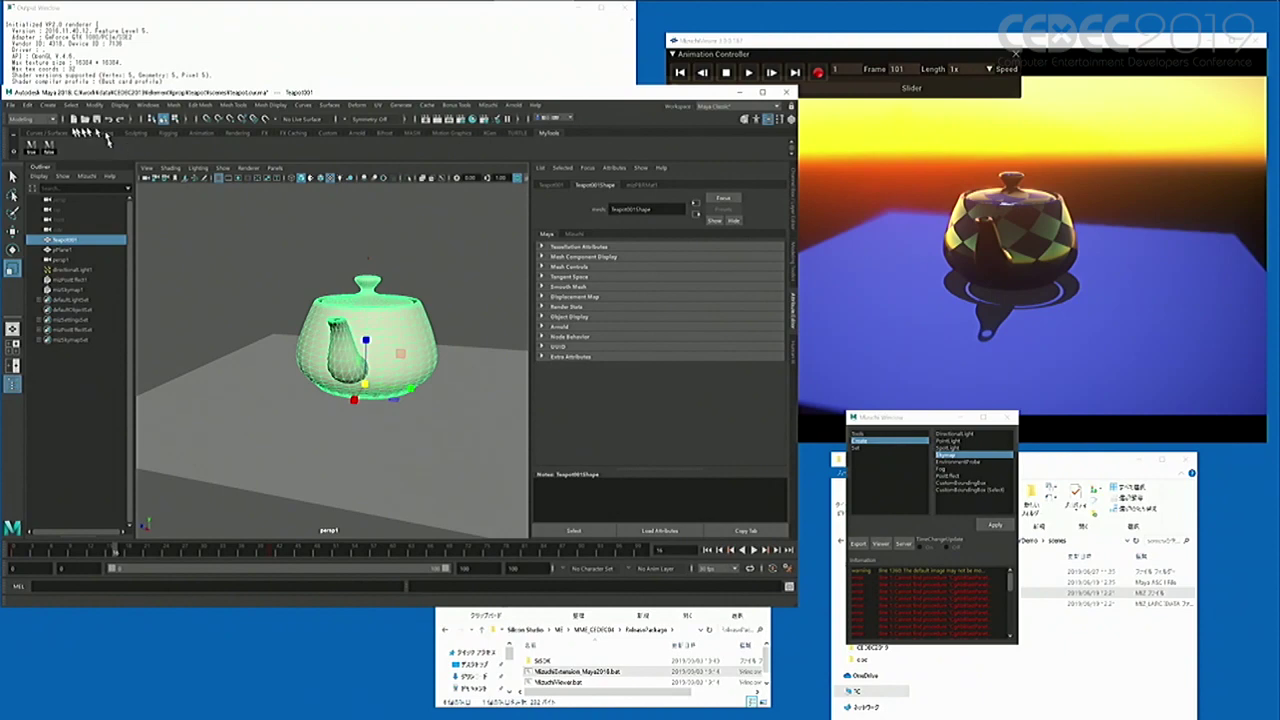
left_click(897, 543)
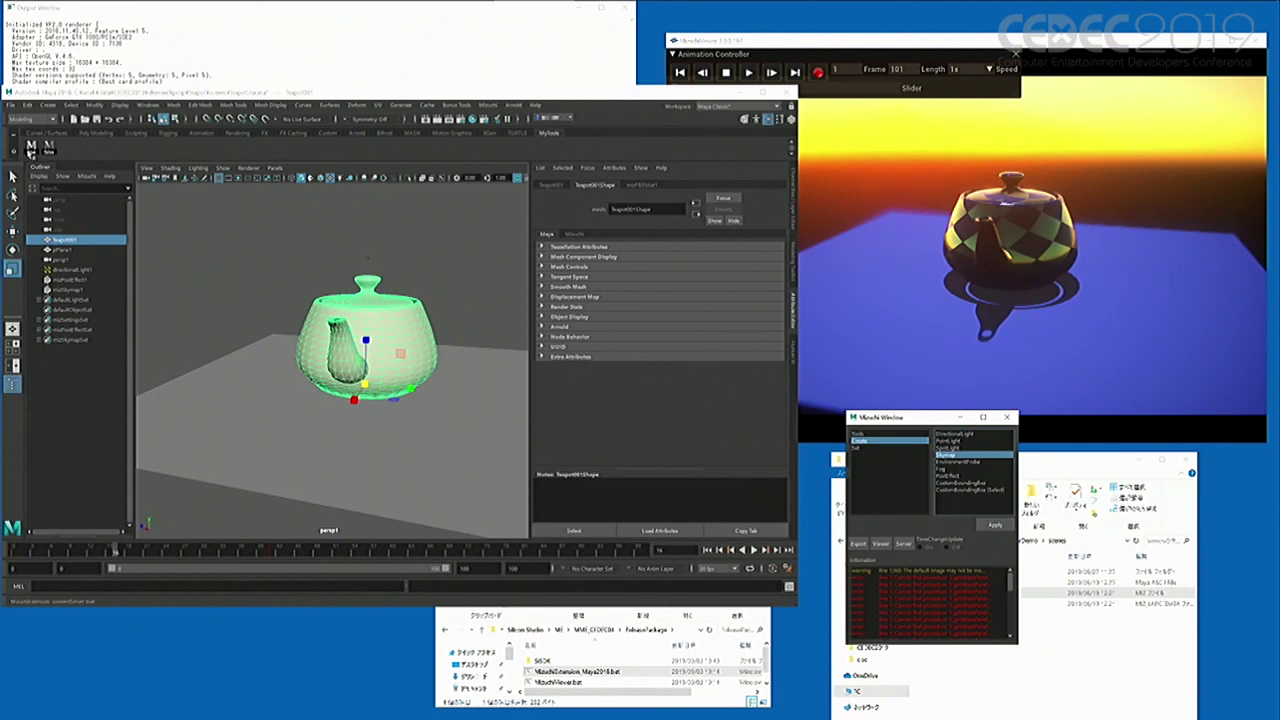
mouse_move(300, 466)
left_mouse_down("alt")
mouse_move(316, 445)
mouse_move(332, 448)
mouse_move(290, 450)
left_mouse_up("alt")
left_click_drag(104, 550, 3, 545)
key("f")
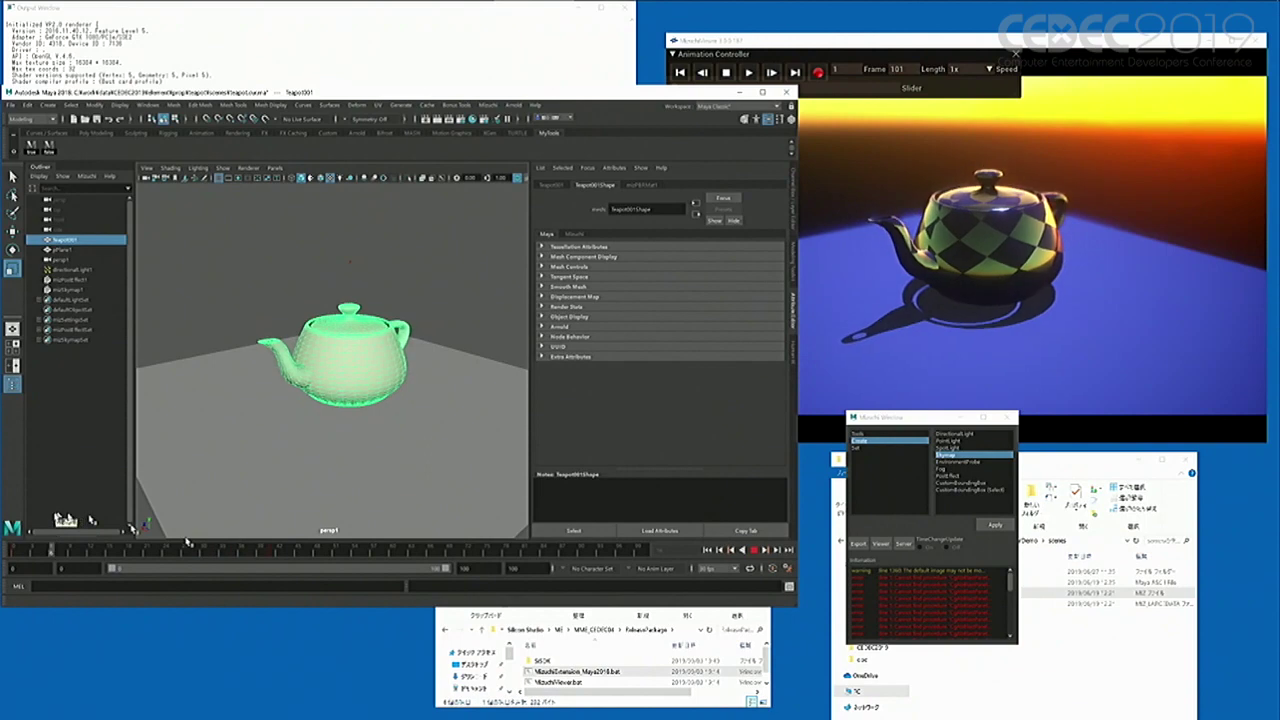
Step: Tilt the enlarged teapot with the Rotate tool at the current frame and review the motion along the timeline
key("r")
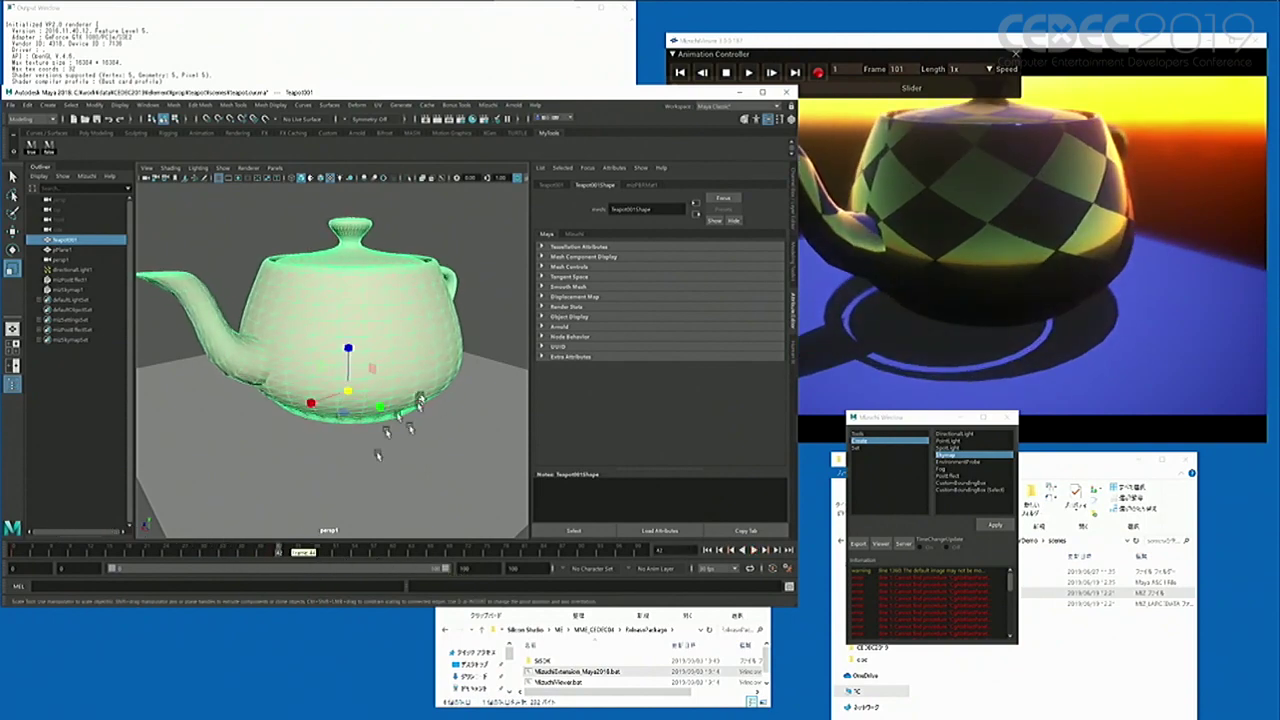
scroll(335, 428, "down", 3)
mouse_move(371, 441)
left_mouse_down("alt")
mouse_move(333, 523)
mouse_move(405, 550)
left_mouse_up("alt")
key("w")
key("e")
mouse_move(343, 409)
left_mouse_down()
mouse_move(306, 406)
mouse_move(328, 400)
mouse_move(343, 351)
mouse_move(360, 357)
left_mouse_up()
left_click_drag(385, 546, 598, 534)
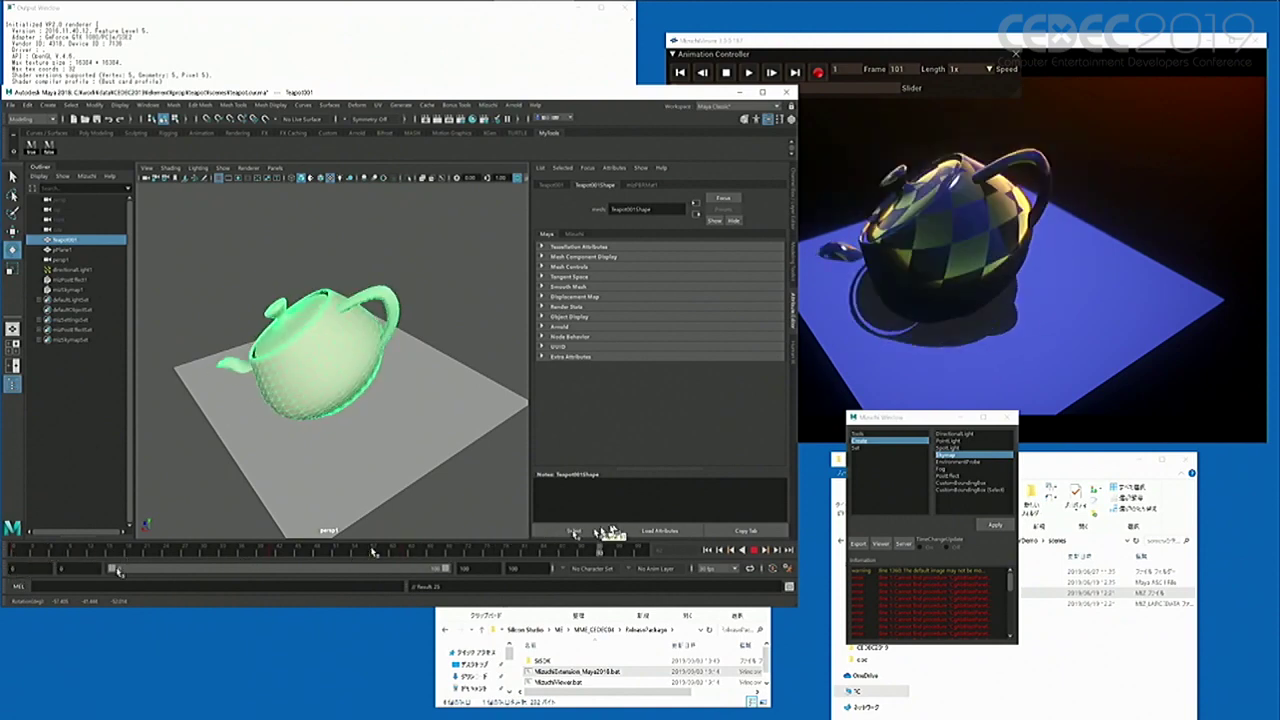
left_click(755, 551)
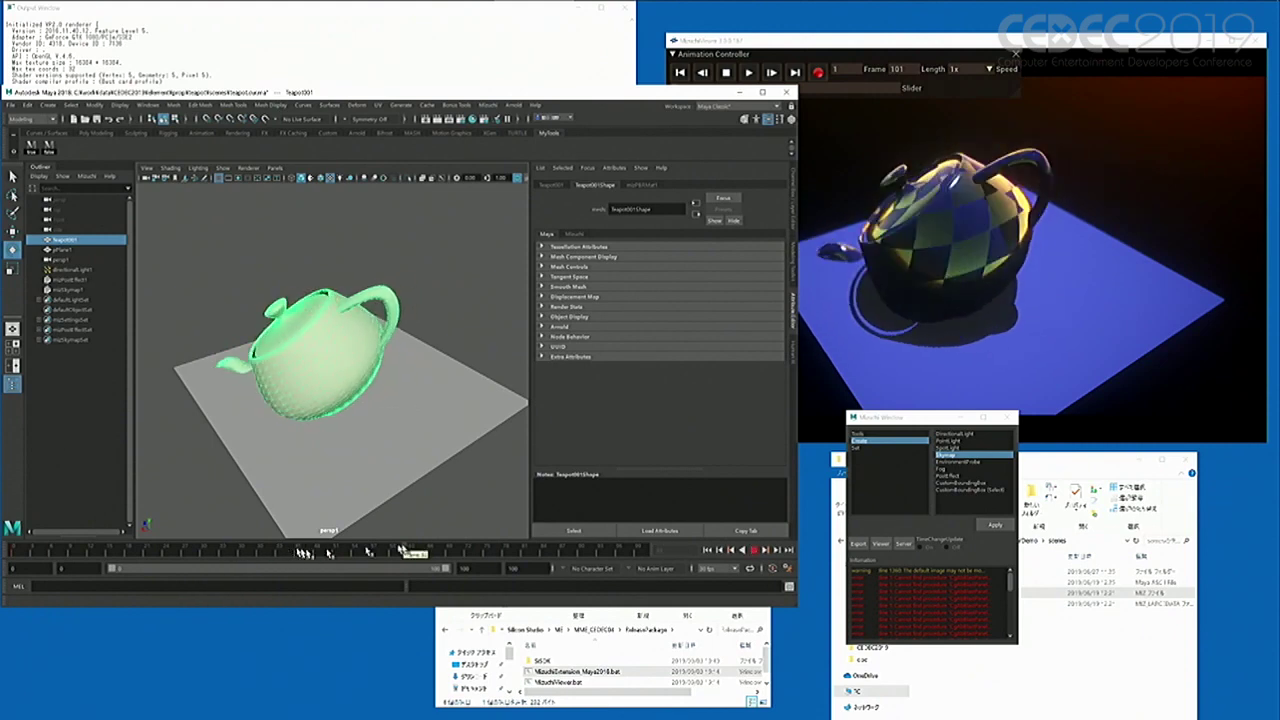
Step: Shift the teapot's keyframes in the middle of the timeline to a later range and play back the animation
left_click_drag(225, 549, 488, 550, "shift")
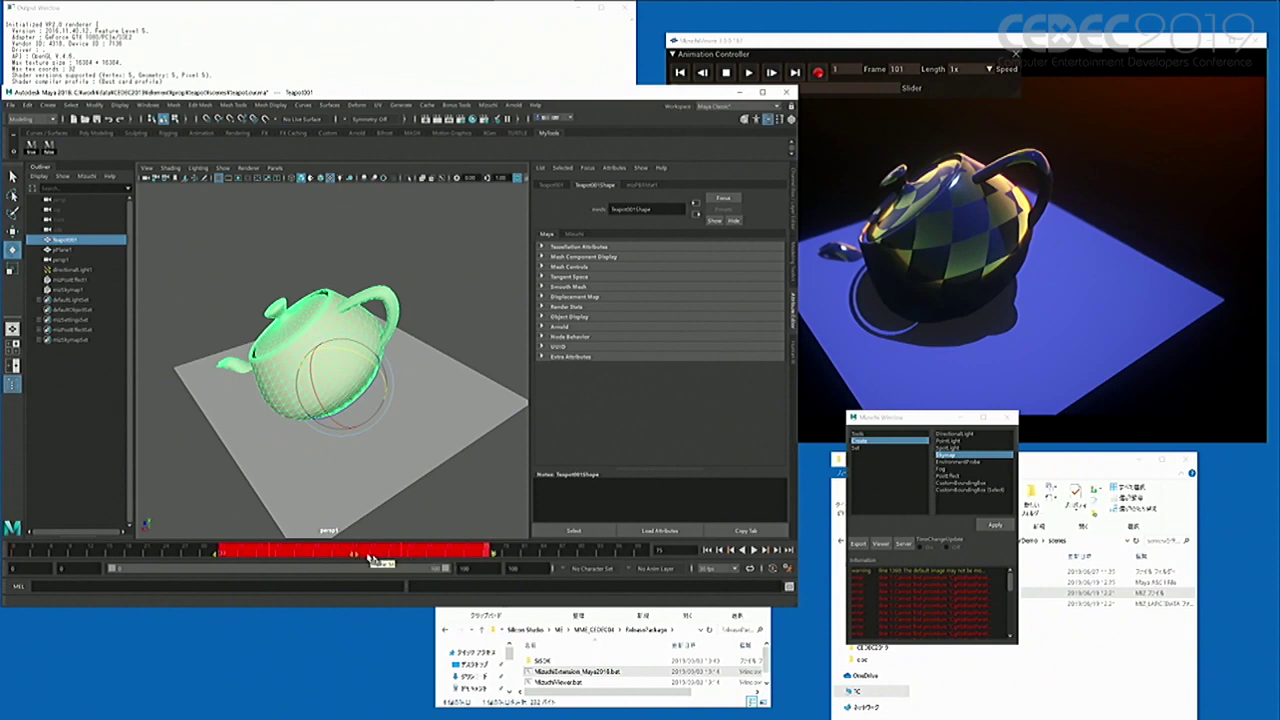
left_click_drag(358, 556, 478, 554)
left_click_drag(287, 551, 16, 540)
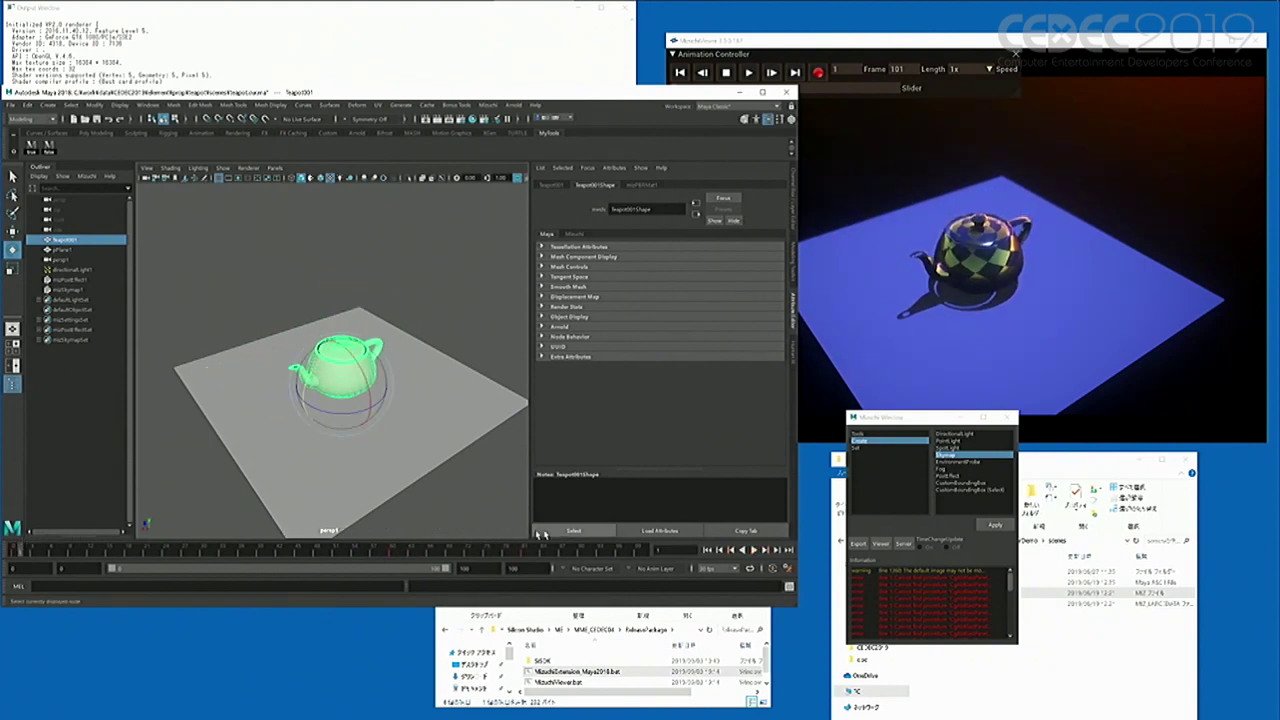
left_click(759, 549)
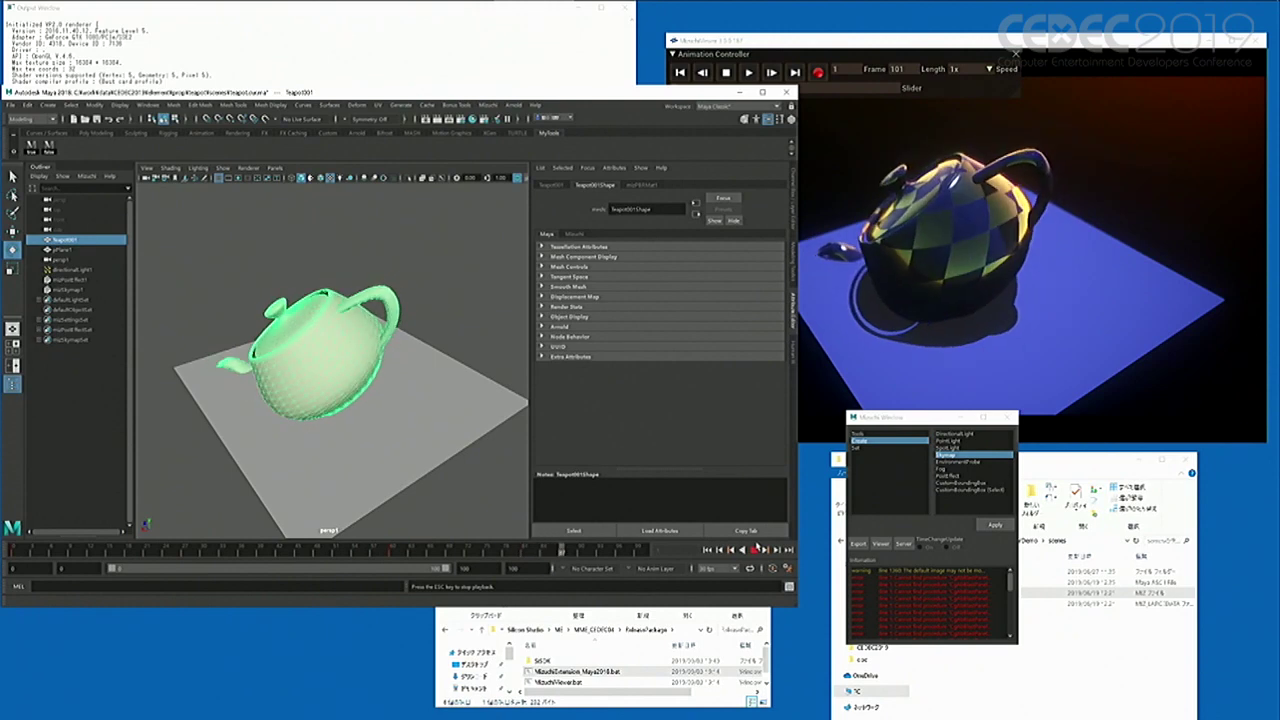
key("Escape")
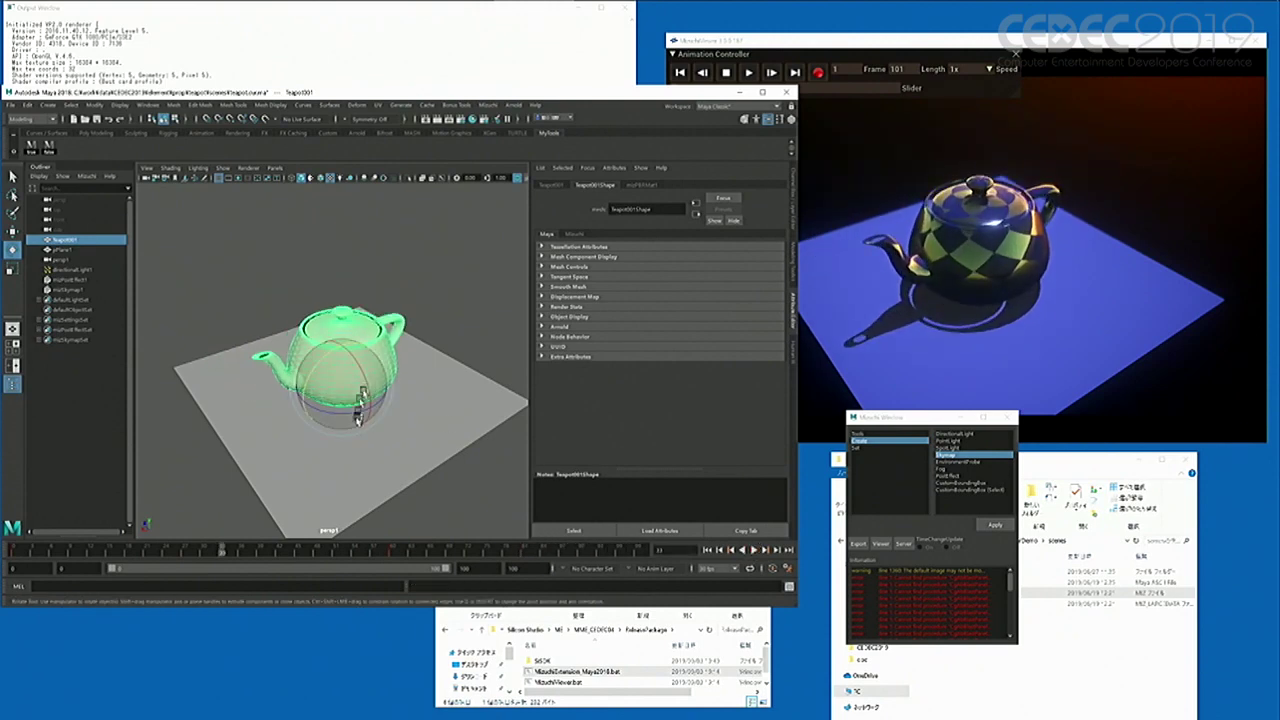
Step: Open the AnimationBakeSetSample scene from Maya's recent files
left_click_drag(363, 424, 332, 424, "alt")
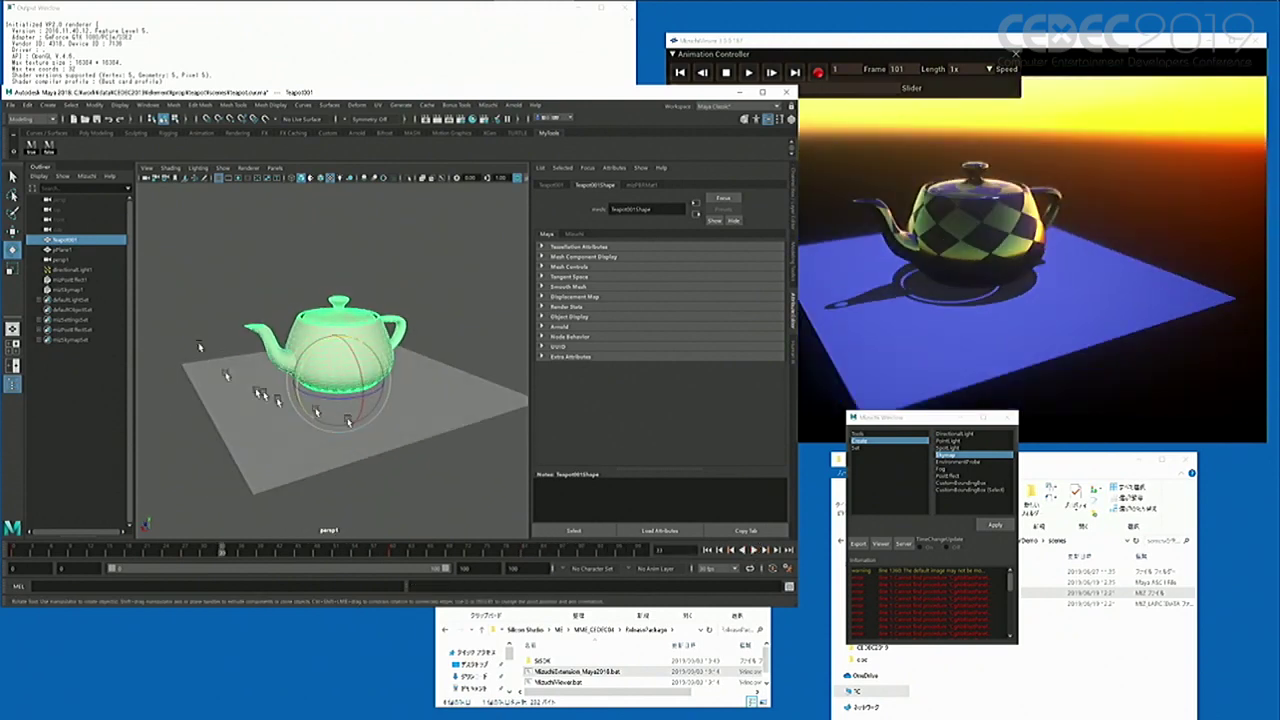
left_click(8, 106)
mouse_move(94, 440)
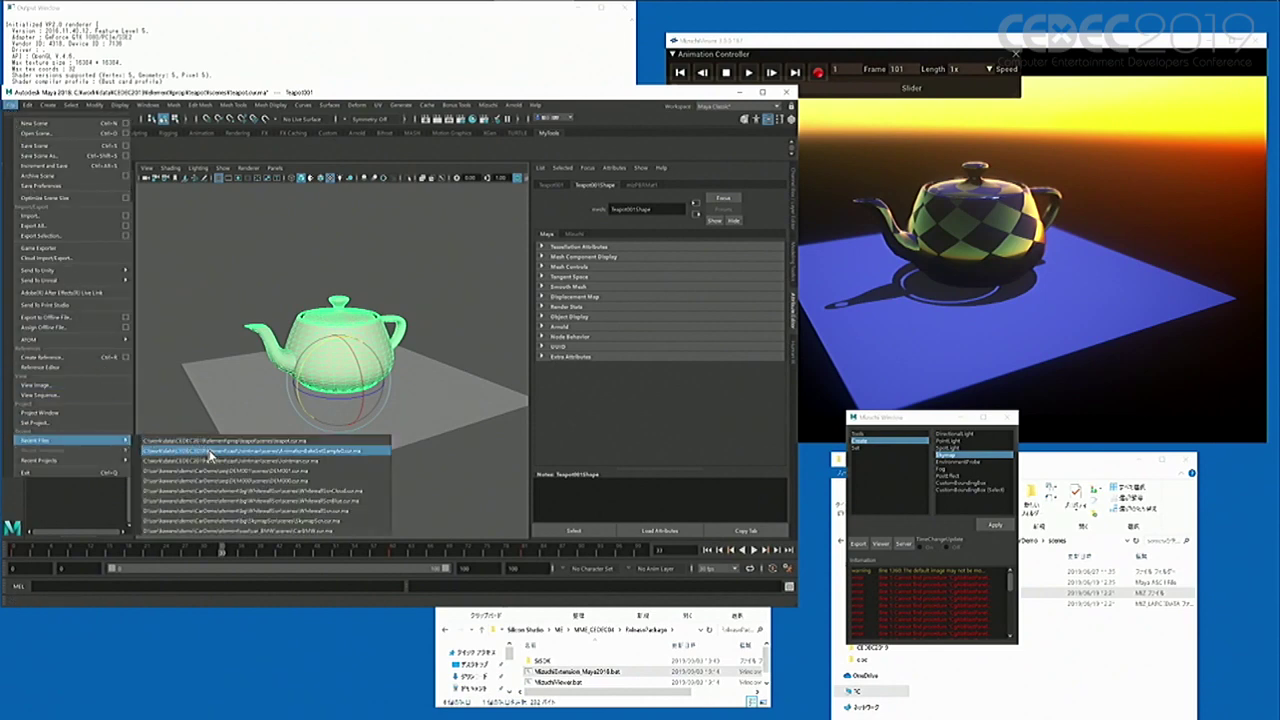
left_click(216, 455)
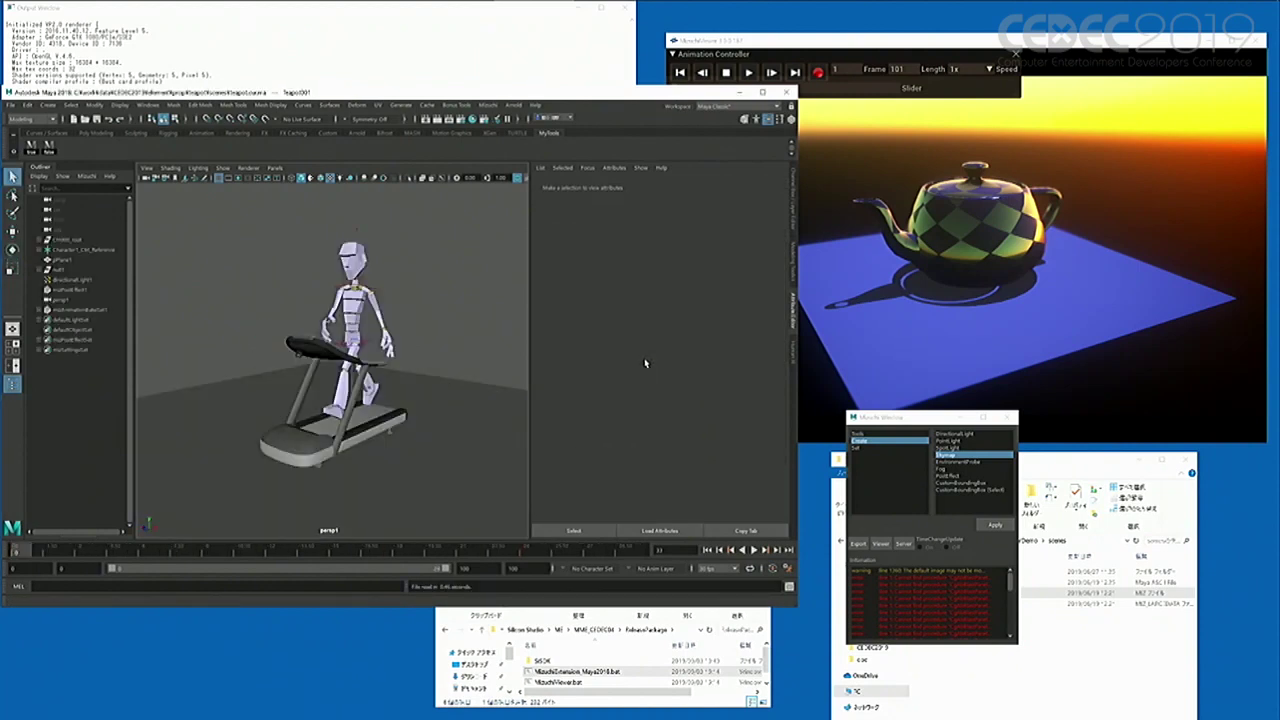
Step: Frame the walking character and treadmill in the camera view and export the scene to MizuchiViewer
left_click_drag(396, 370, 376, 388, "alt")
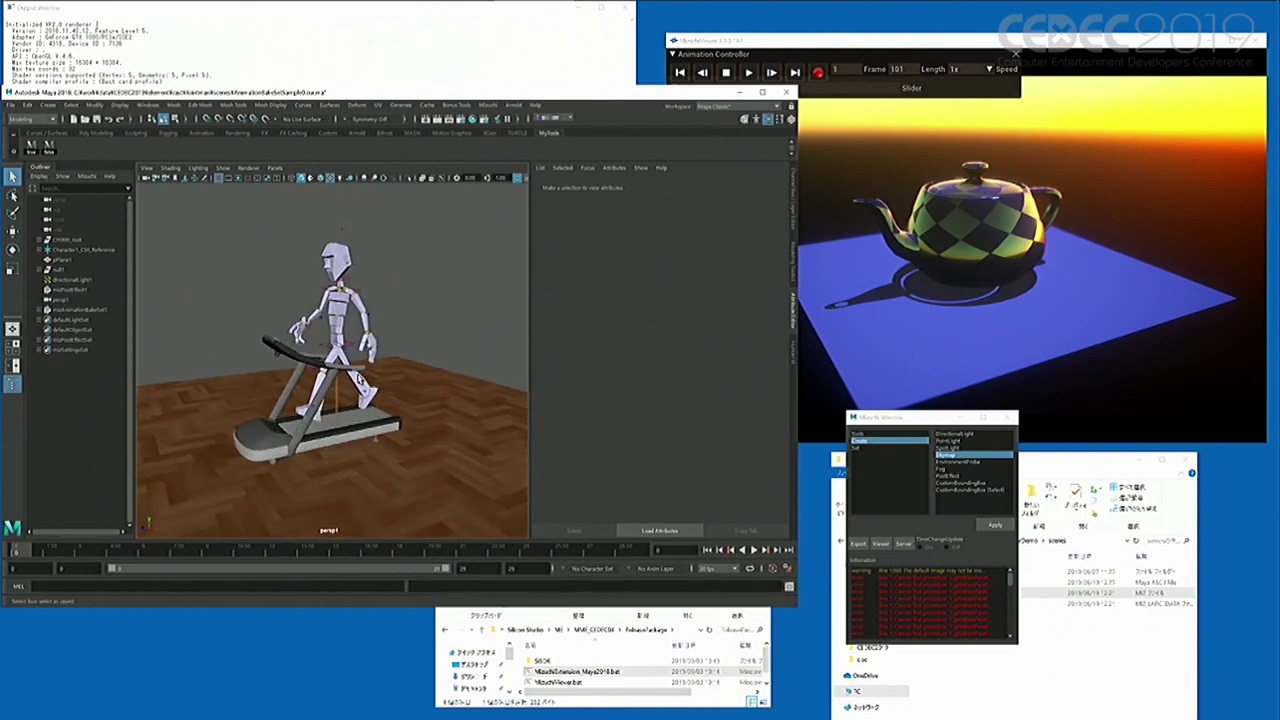
scroll(334, 360, "up", 5)
scroll(335, 349, "down", 1)
middle_click_drag(334, 347, 347, 380, "alt")
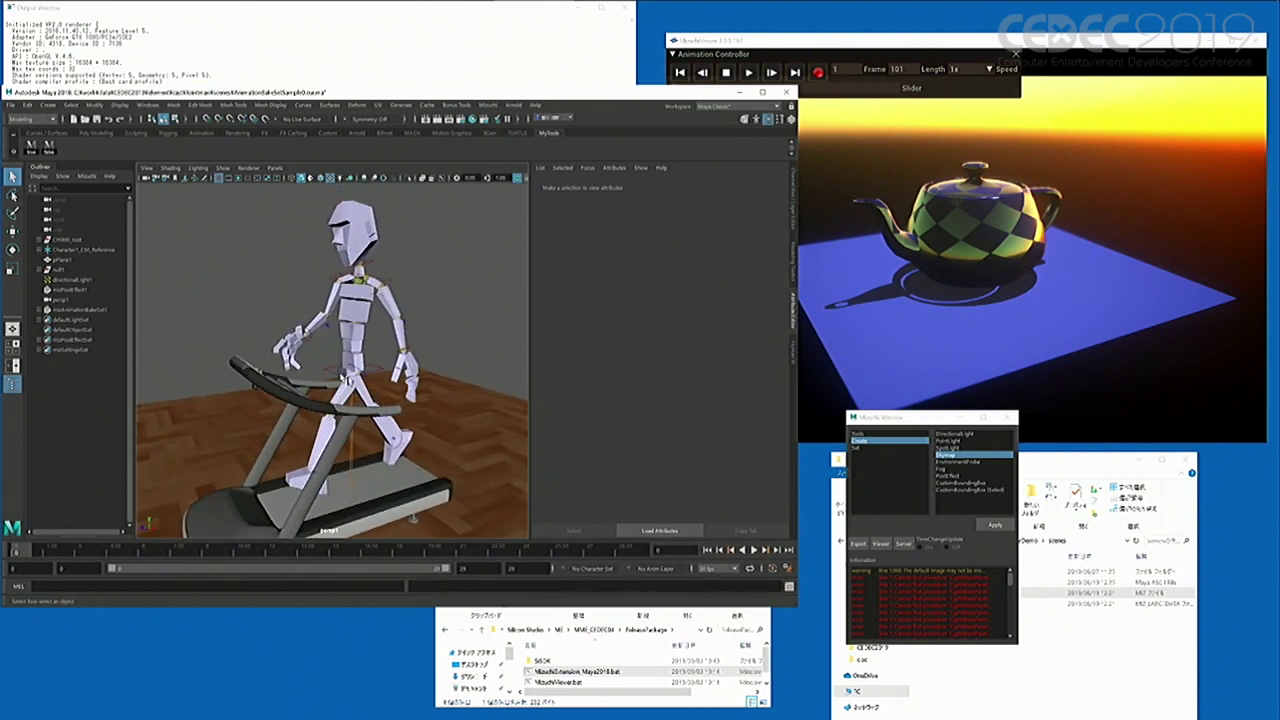
right_click_drag(345, 378, 356, 380, "alt")
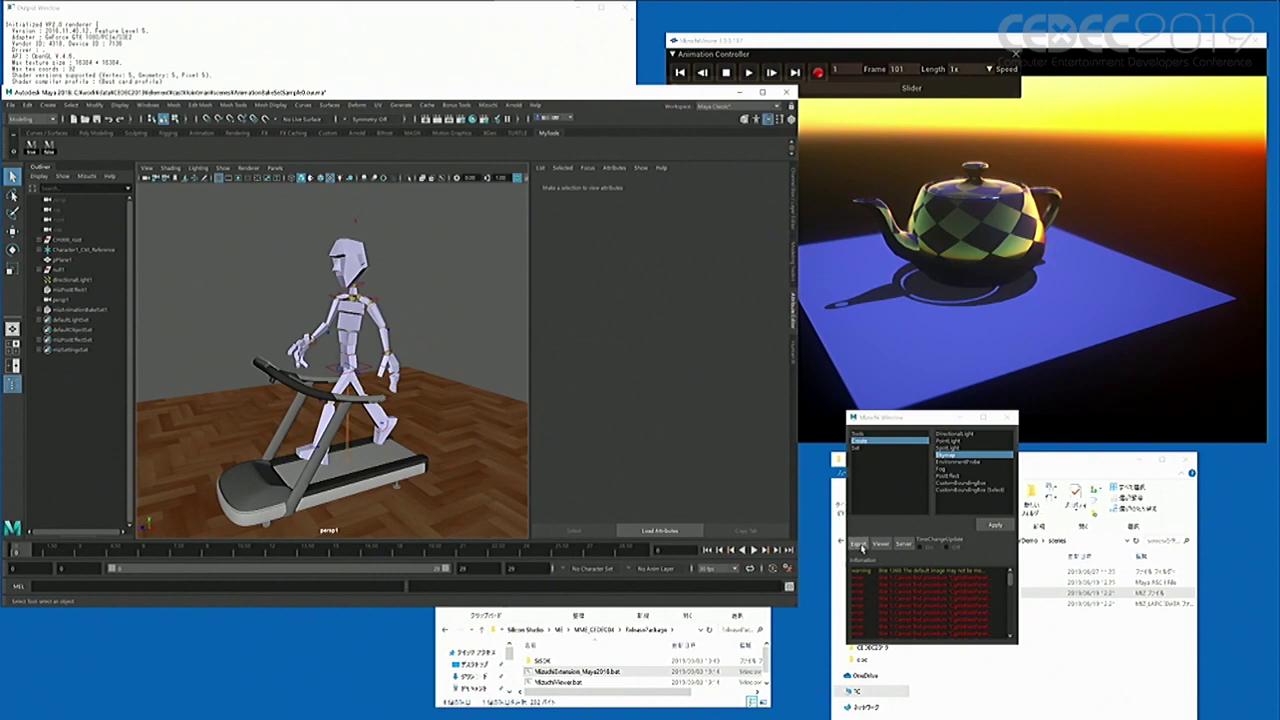
left_click(861, 545)
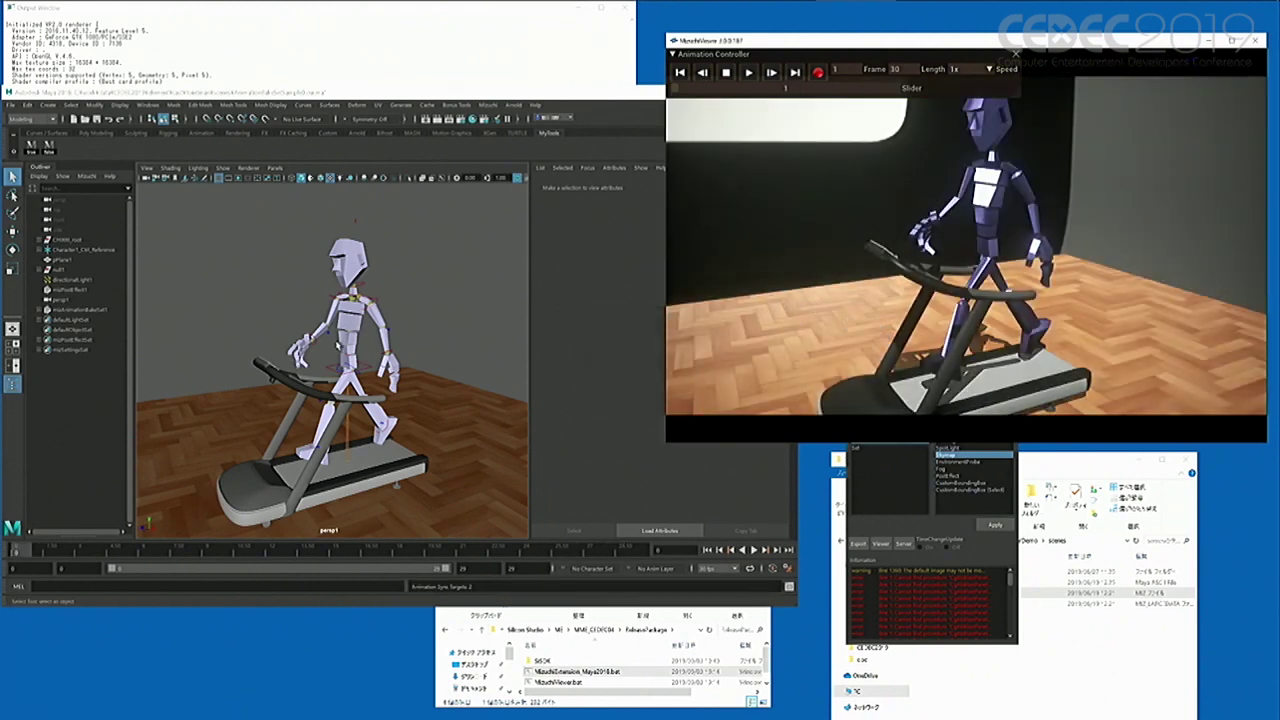
Step: View the character from the side and play a short stretch of its walk animation in Maya
left_click_drag(345, 355, 331, 358, "alt")
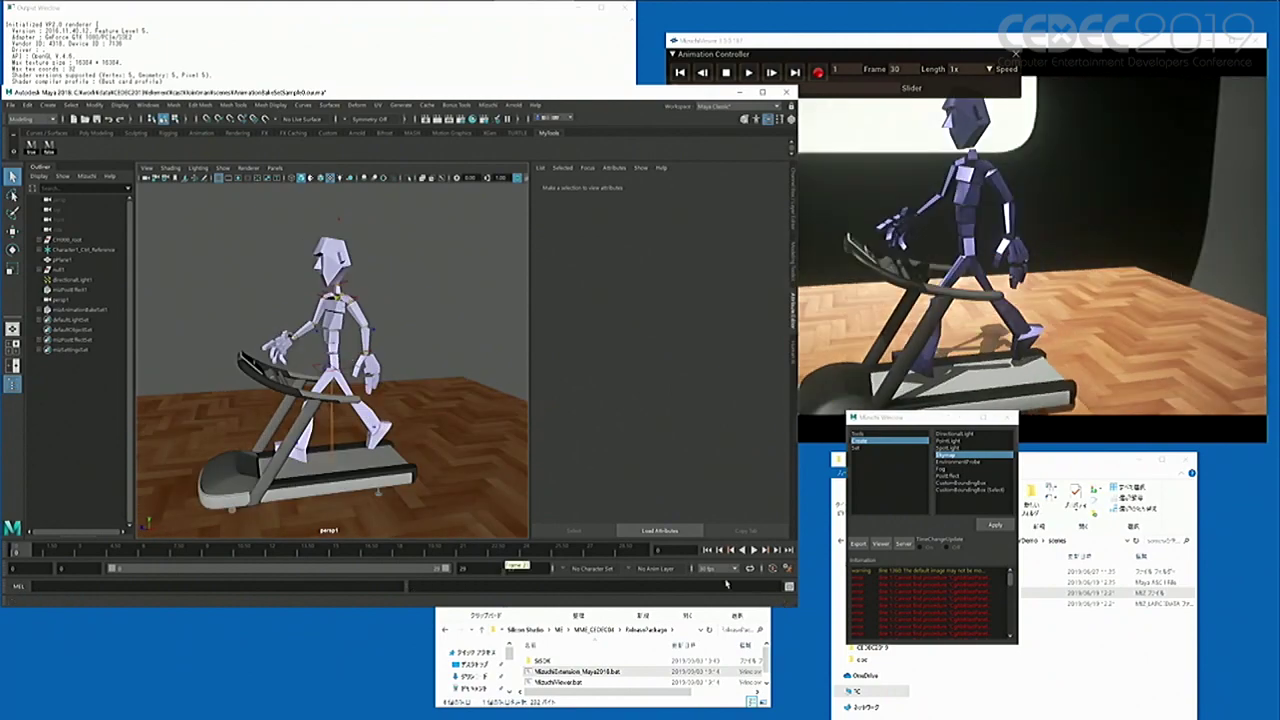
left_click(755, 549)
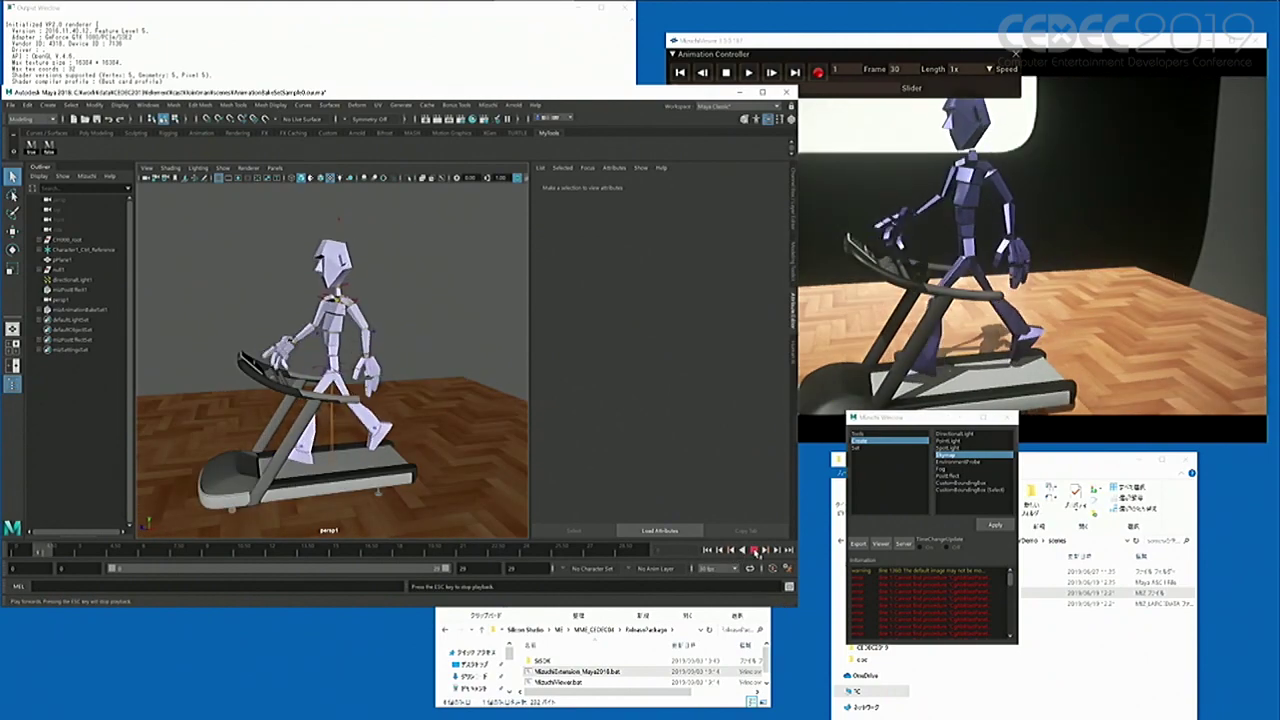
left_click(755, 550)
Step: Select the walking character's hips effector and view the figure on the treadmill from several angles
left_click_drag(338, 412, 300, 388, "alt")
scroll(302, 384, "up", 4)
left_click(308, 372)
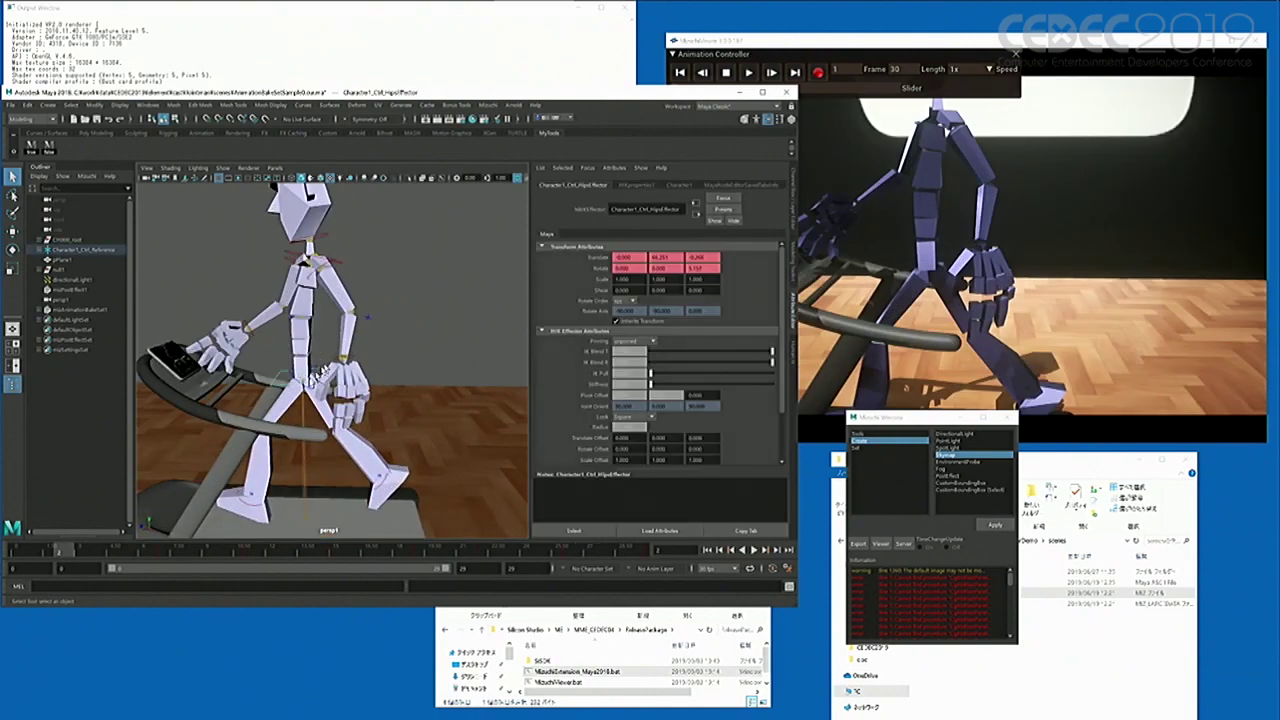
left_click_drag(300, 406, 353, 421, "alt")
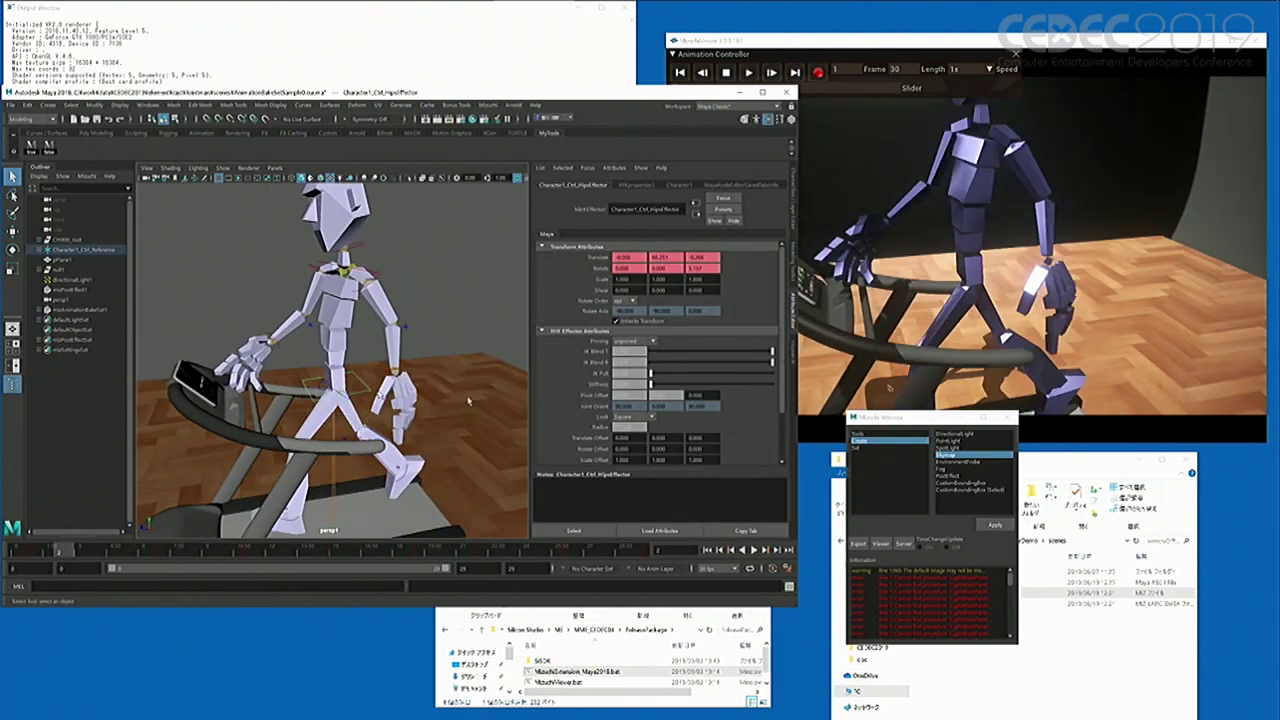
scroll(296, 362, "down", 3)
scroll(316, 379, "up", 2)
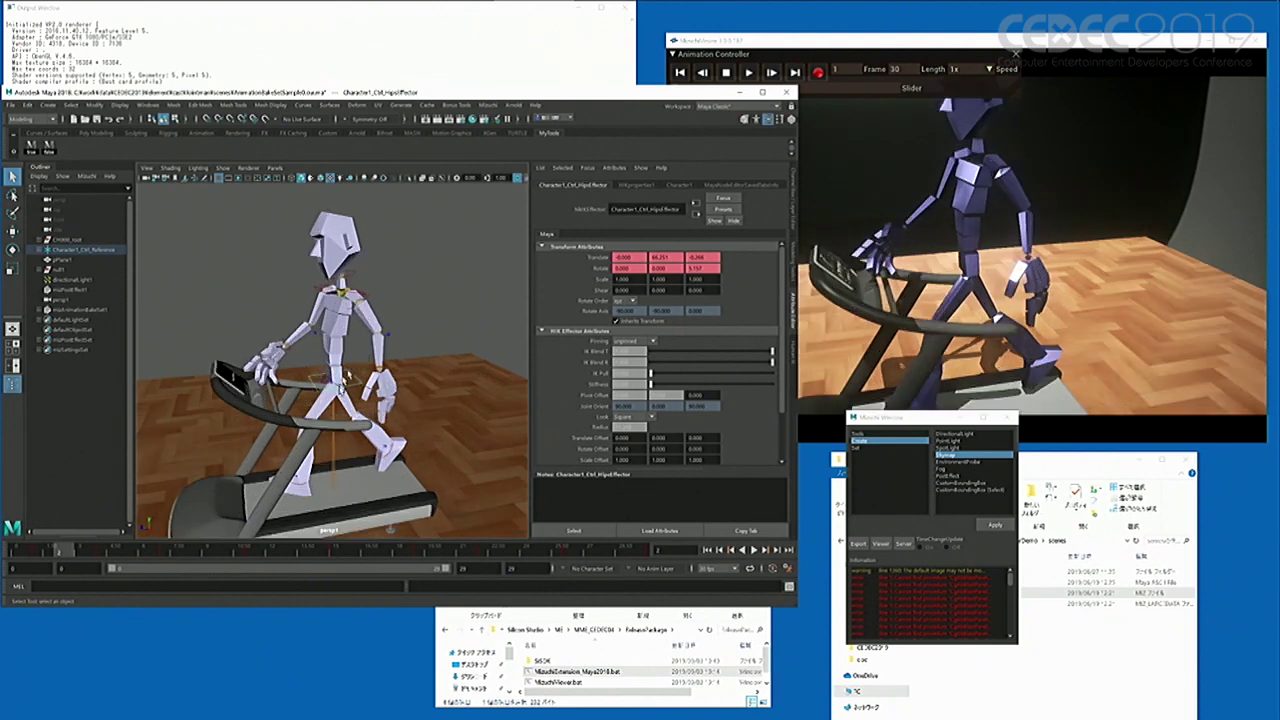
middle_click_drag(340, 390, 352, 367, "alt")
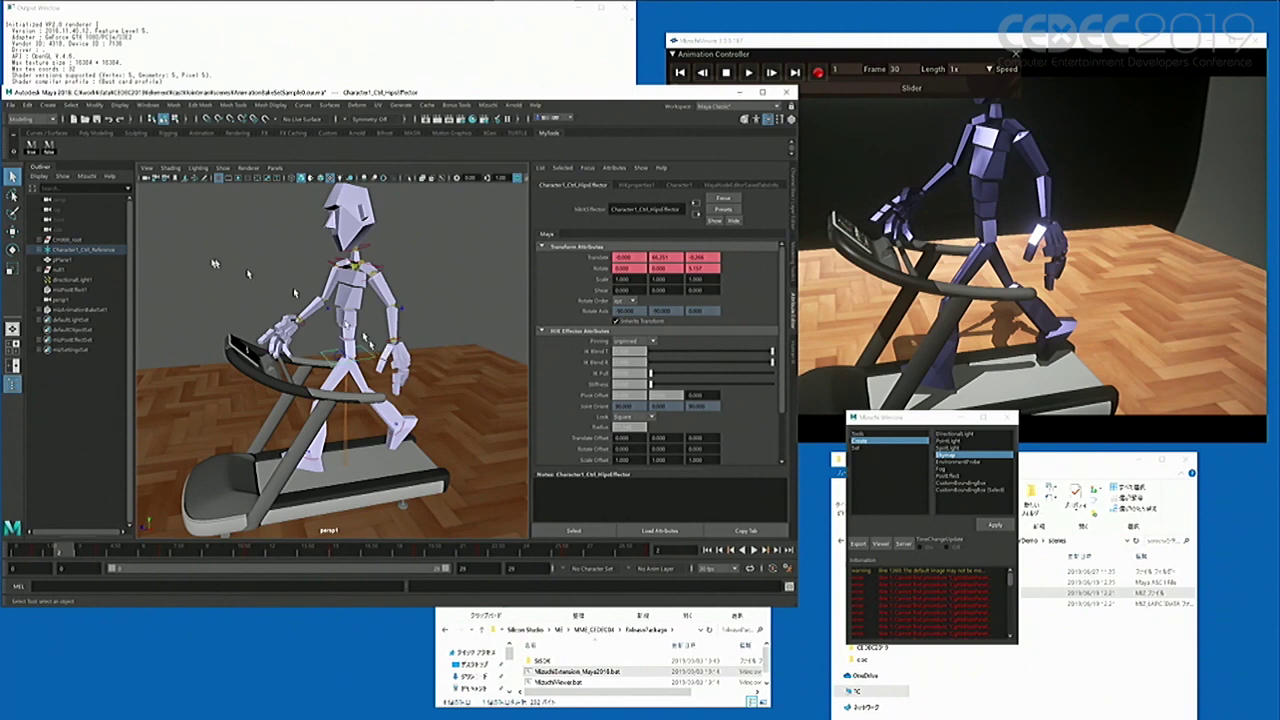
Step: Expand the character's root group in the Outliner and view the whole treadmill from above
left_click(39, 240)
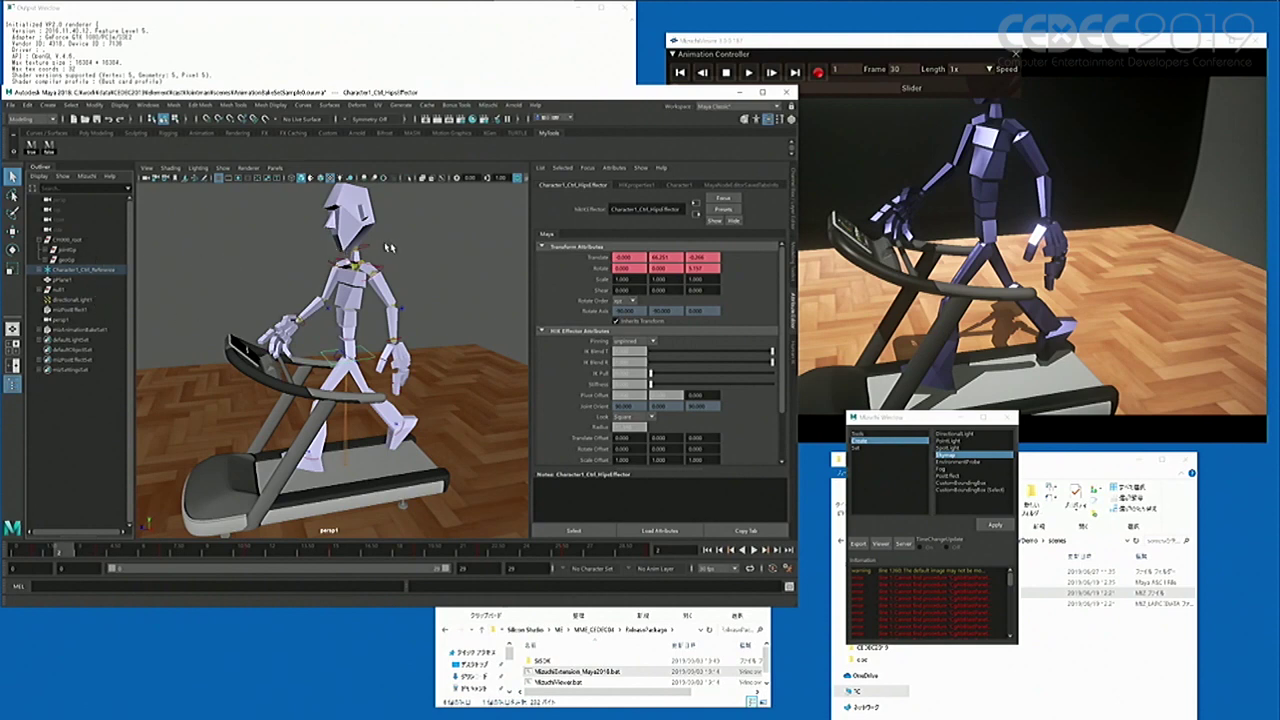
left_click_drag(395, 330, 409, 393, "alt")
scroll(310, 350, "down", 4)
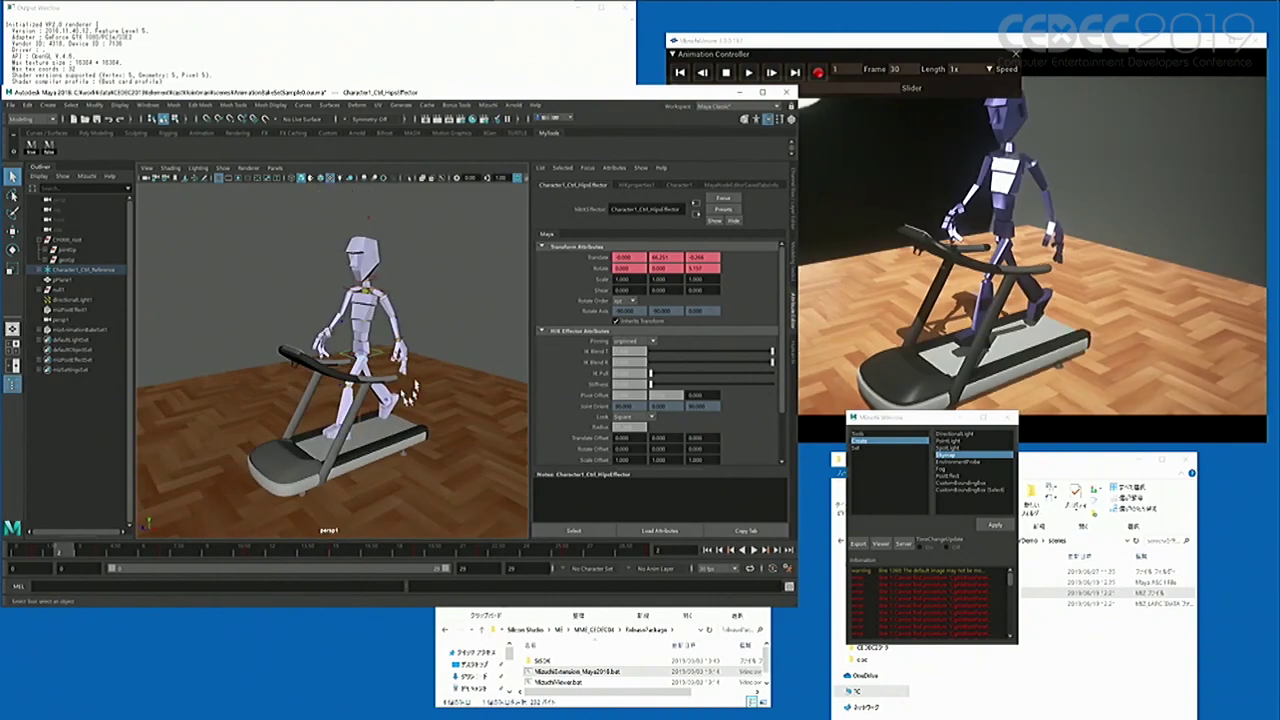
Step: Lower the hips effector at frame 15 to a Translate Y of about 33
left_click(337, 552)
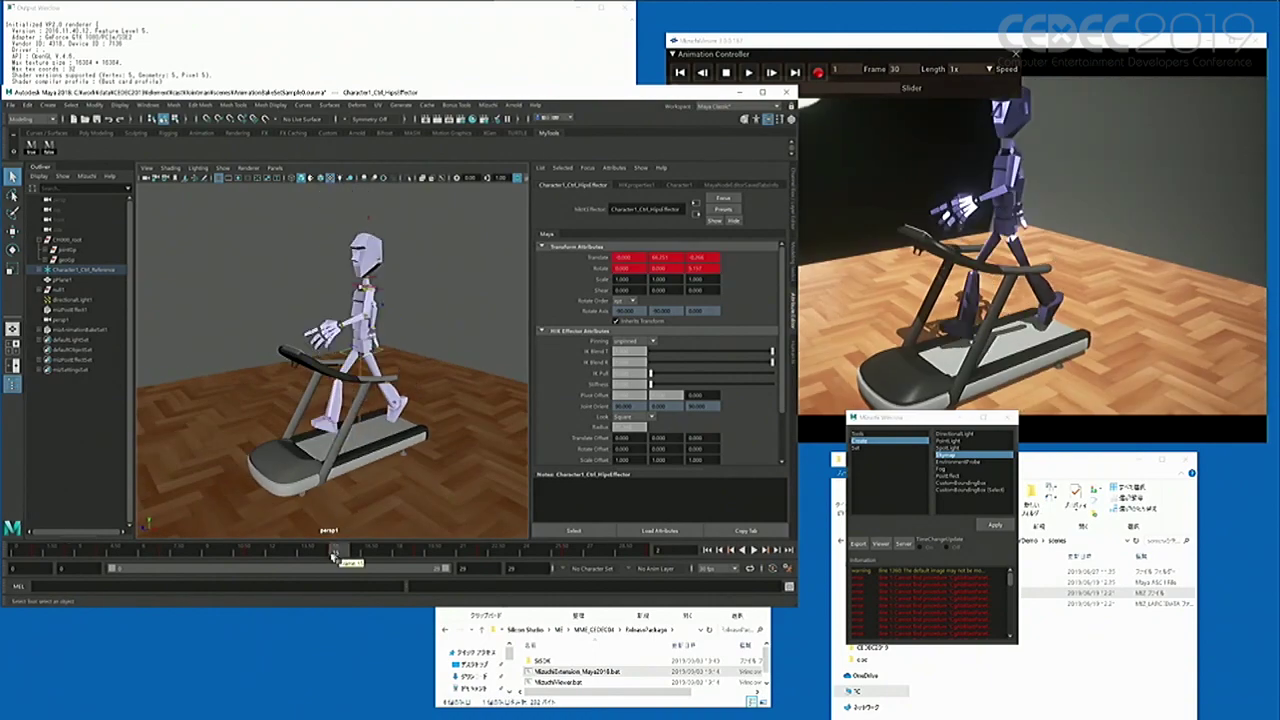
key("w")
left_click_drag(359, 305, 365, 348)
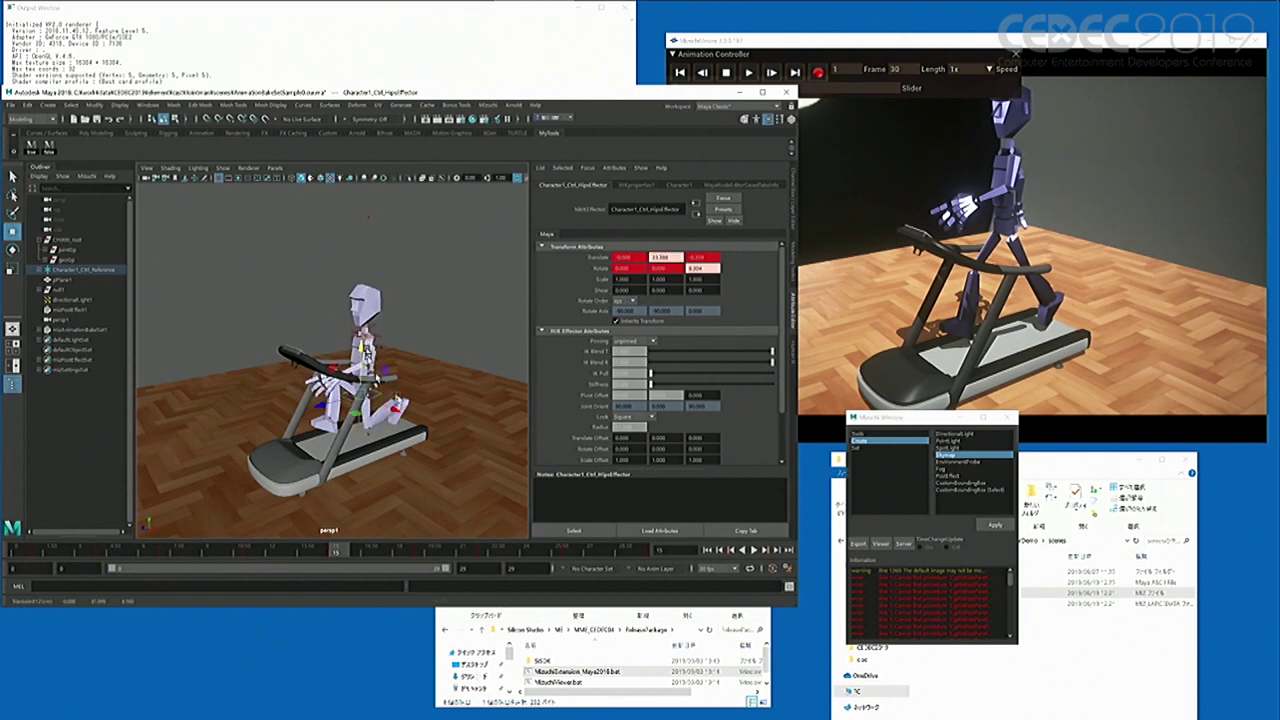
left_click(418, 416)
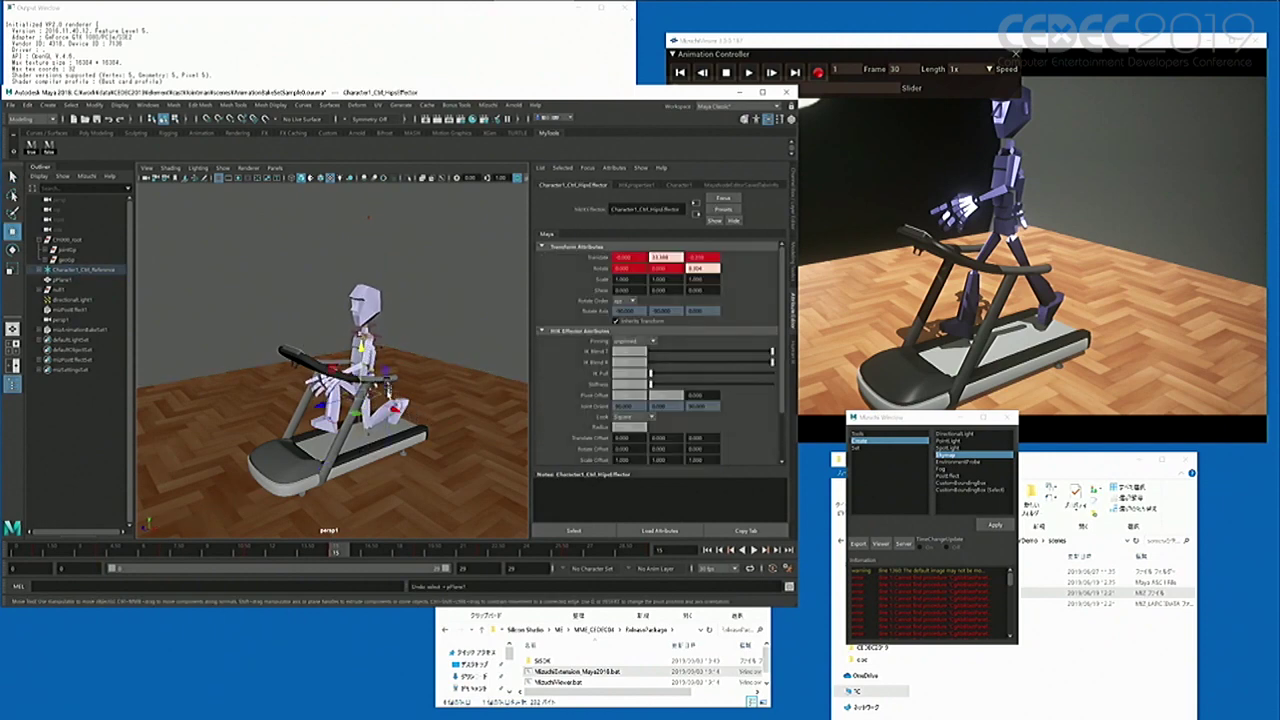
Step: Scrub back to frame 6 and examine the lowered pose from the side and from above
left_click_drag(318, 553, 195, 576)
left_click_drag(355, 458, 323, 432, "alt")
scroll(312, 435, "up", 1)
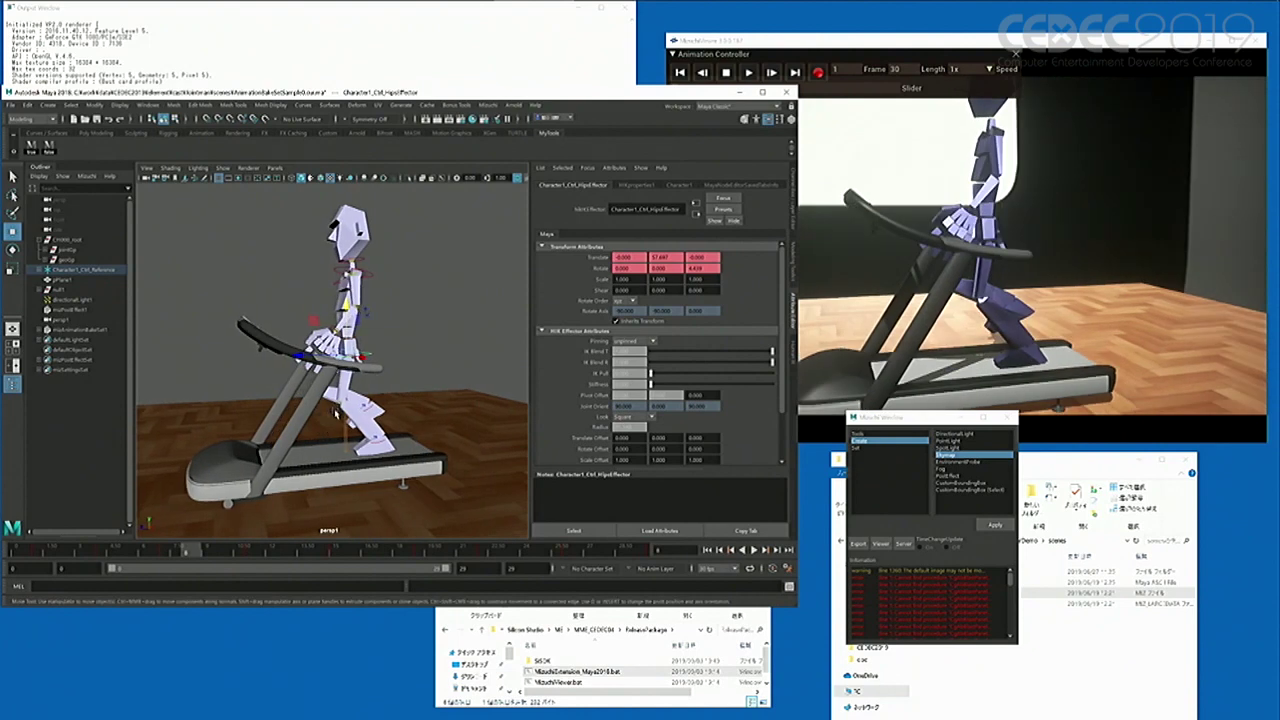
left_click_drag(350, 380, 367, 378, "alt")
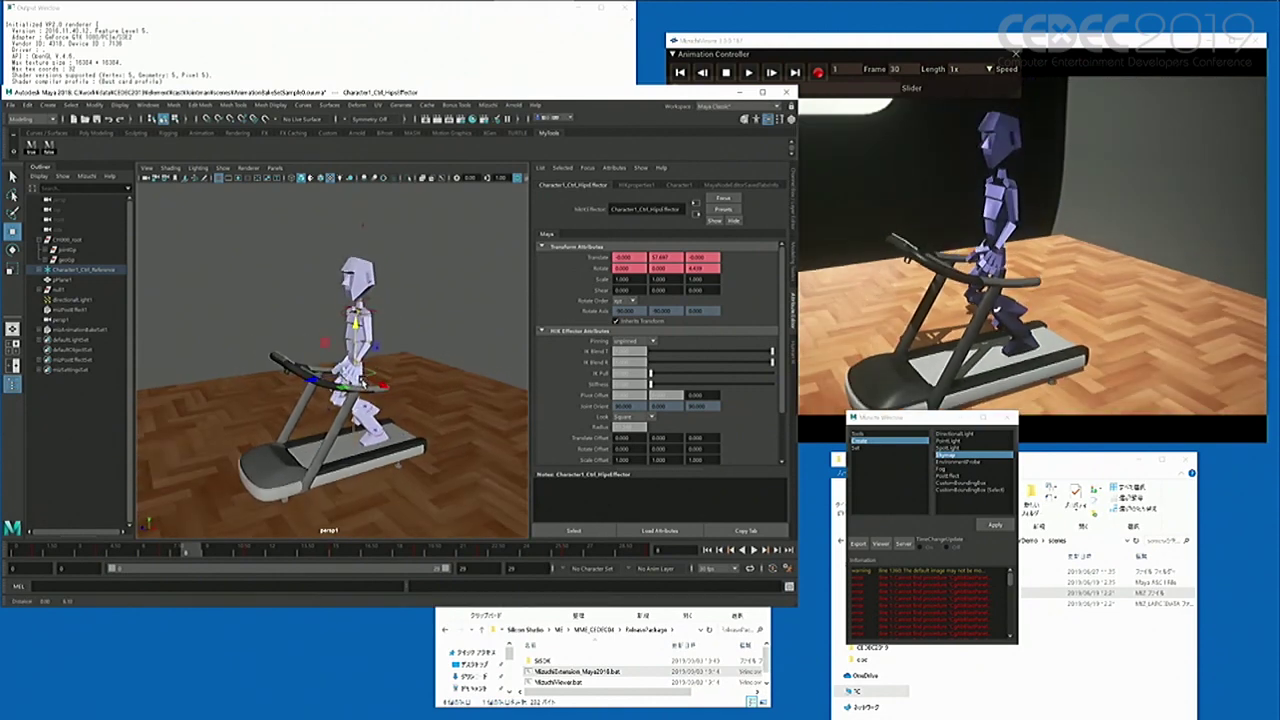
Step: Raise the hips effector at frame 15 to a Translate Y of about 54 and set a keyframe
left_click(338, 551)
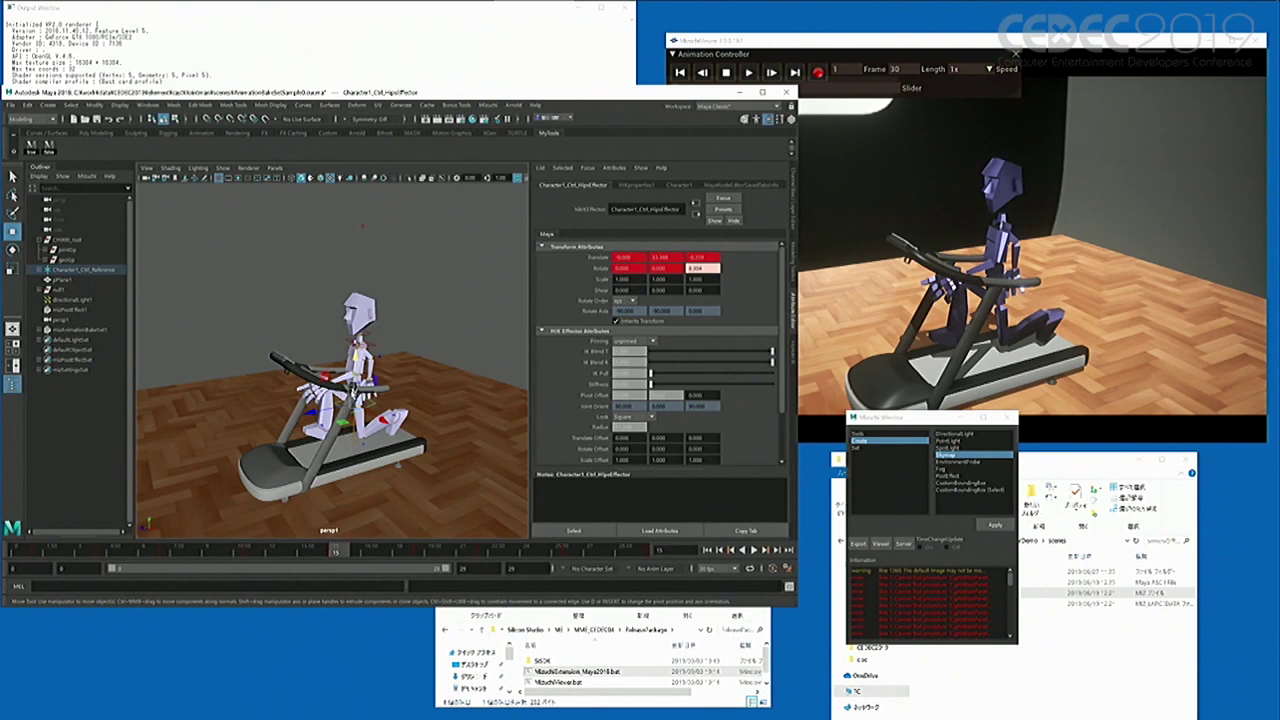
left_click_drag(355, 360, 355, 330)
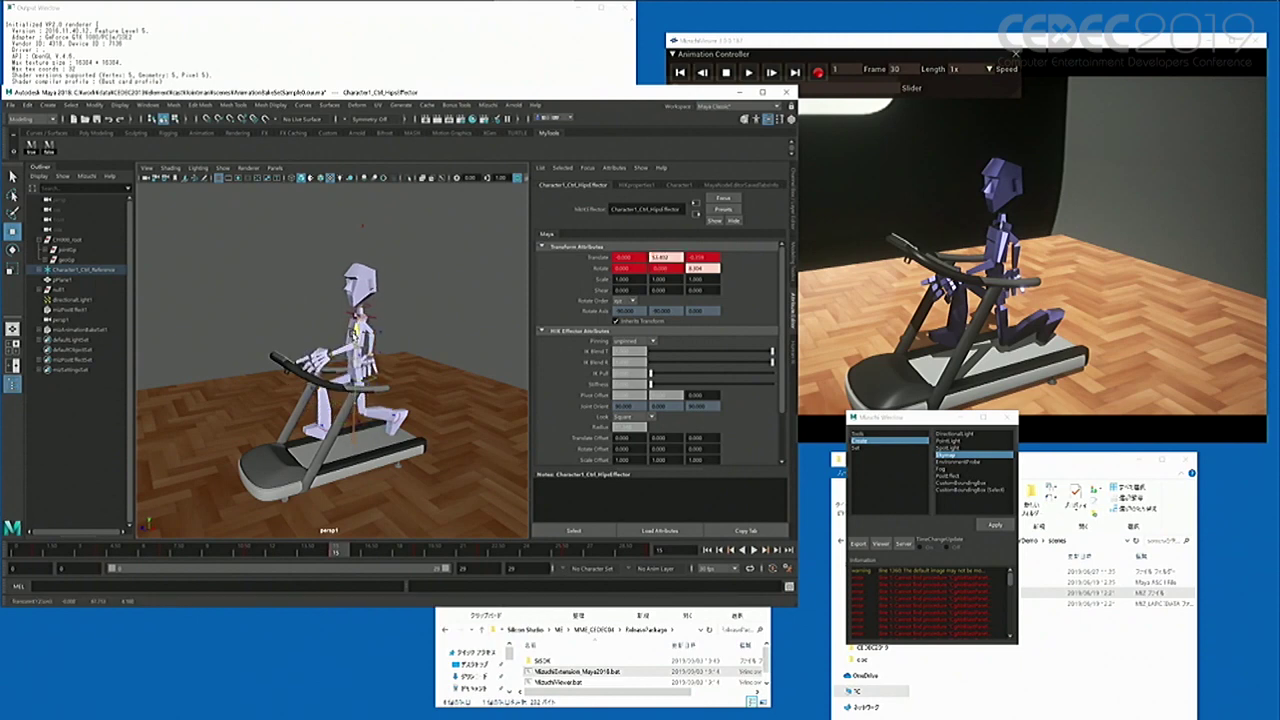
key("s")
Step: Raise the hips effector at a frame before 15, set a keyframe there, and scrub and play the edited walk
left_click_drag(305, 557, 254, 557)
left_click_drag(355, 318, 356, 225)
key("s")
left_click_drag(280, 550, 96, 560)
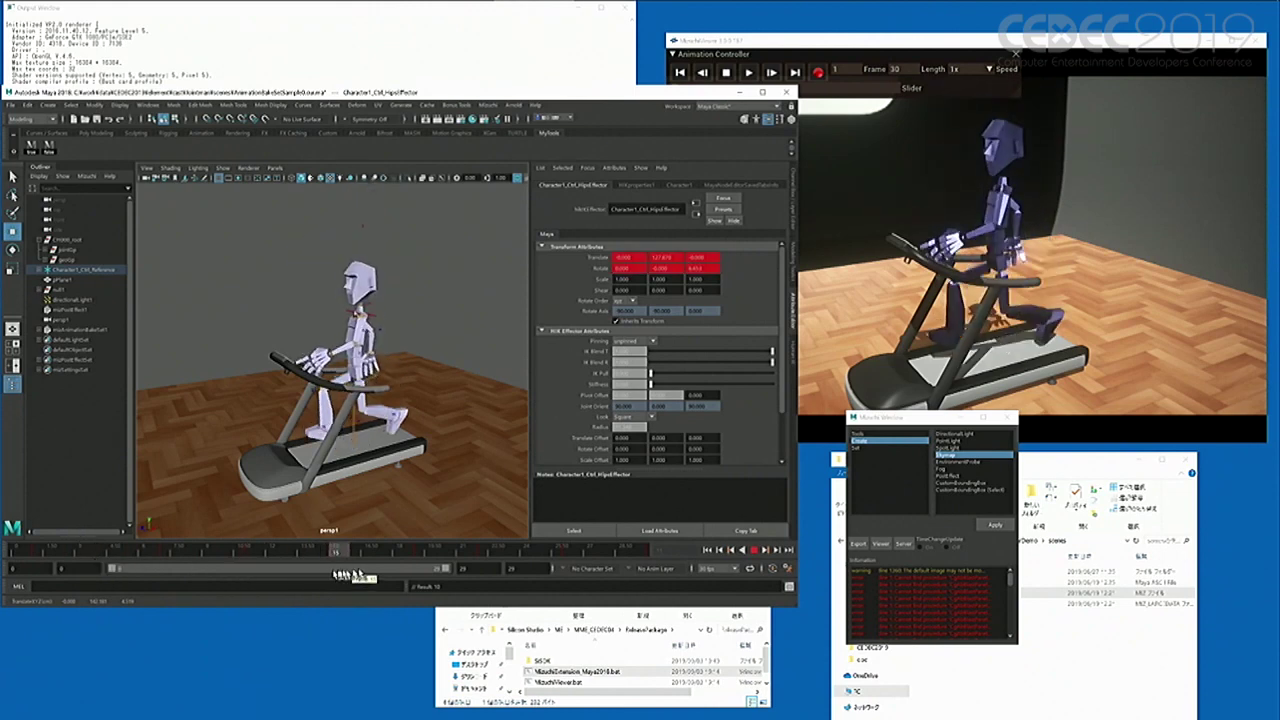
key("alt+v")
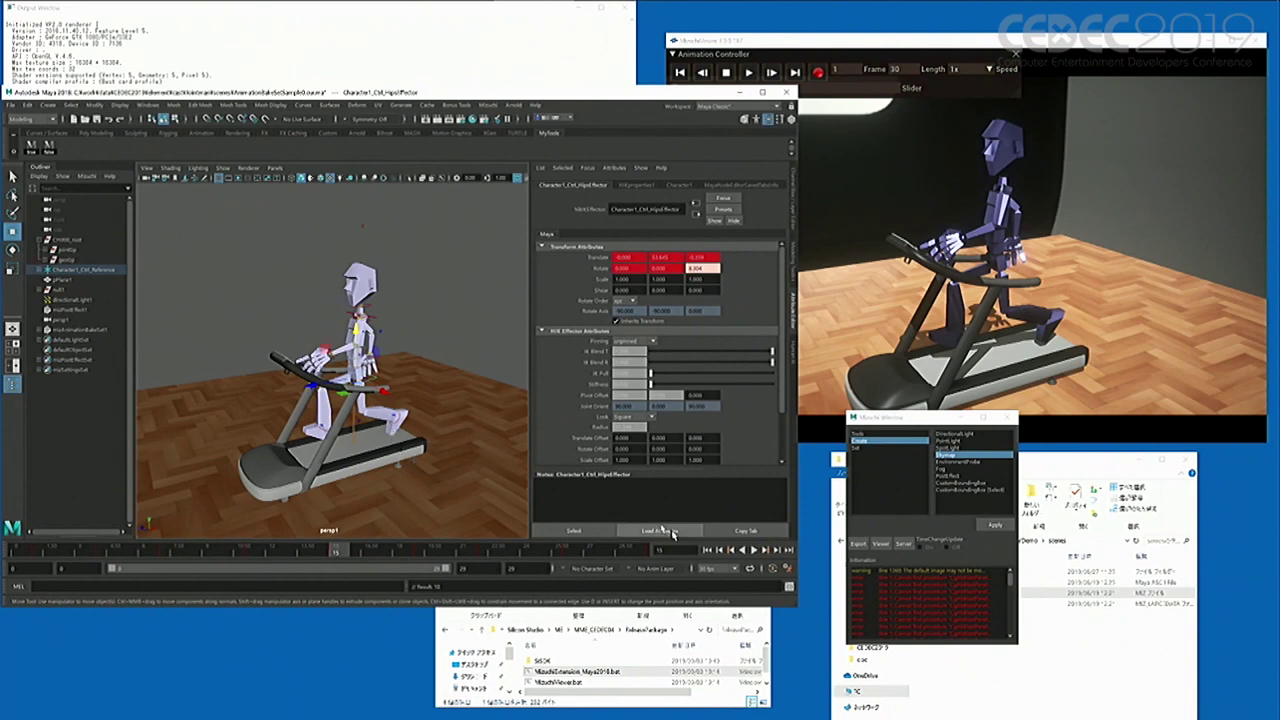
Step: Set the playback speed to 30 fps x 0.5 in the Time Slider preferences
left_click(786, 568)
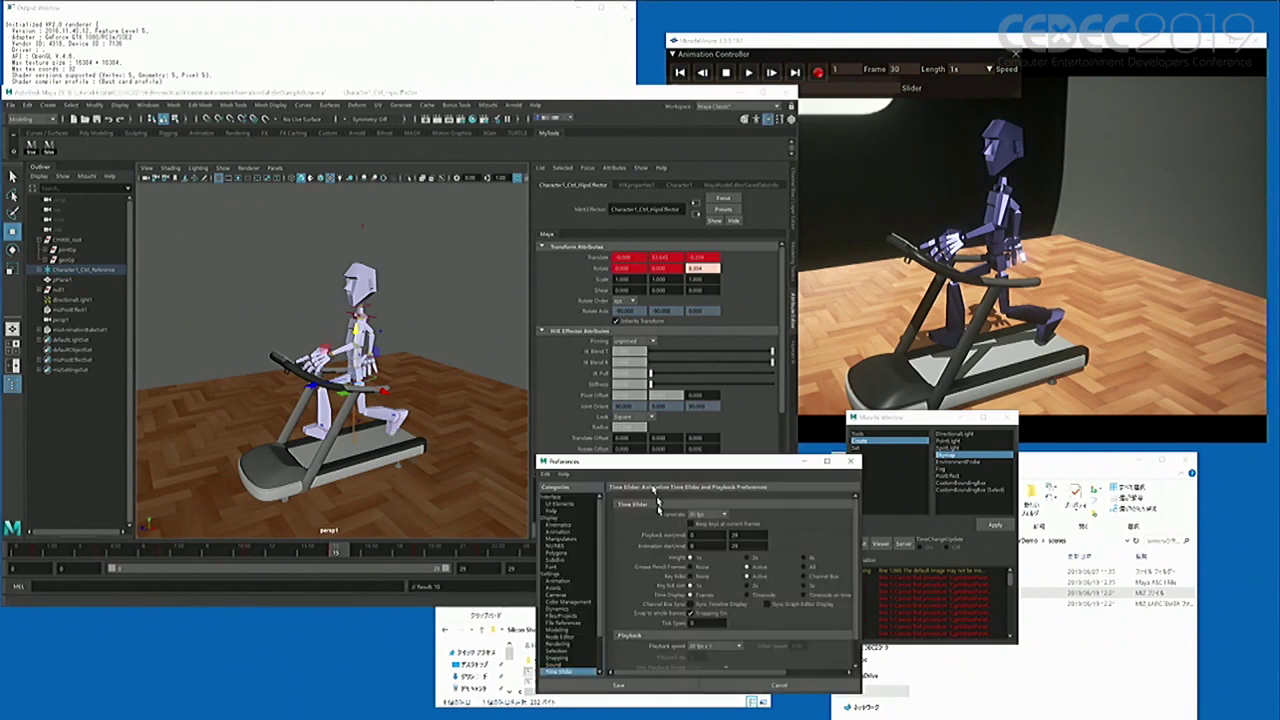
left_click_drag(668, 468, 629, 348)
scroll(632, 482, "down", 1)
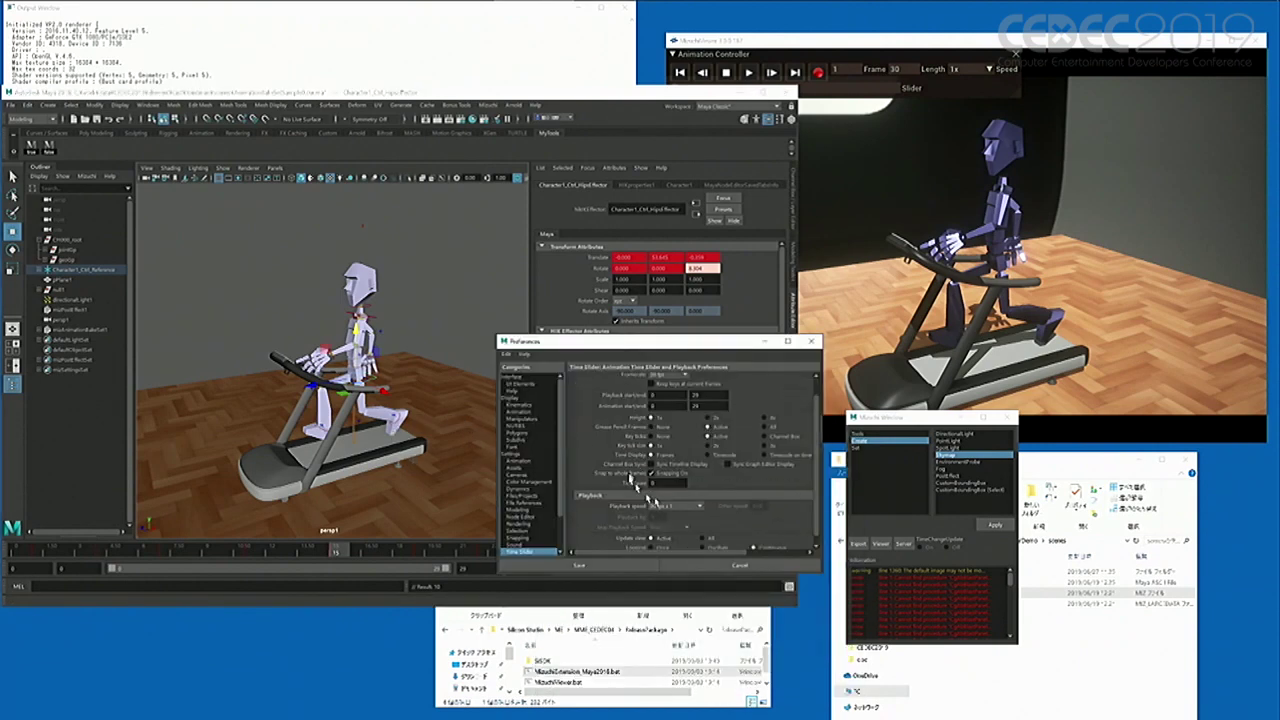
left_click(668, 505)
left_click(680, 540)
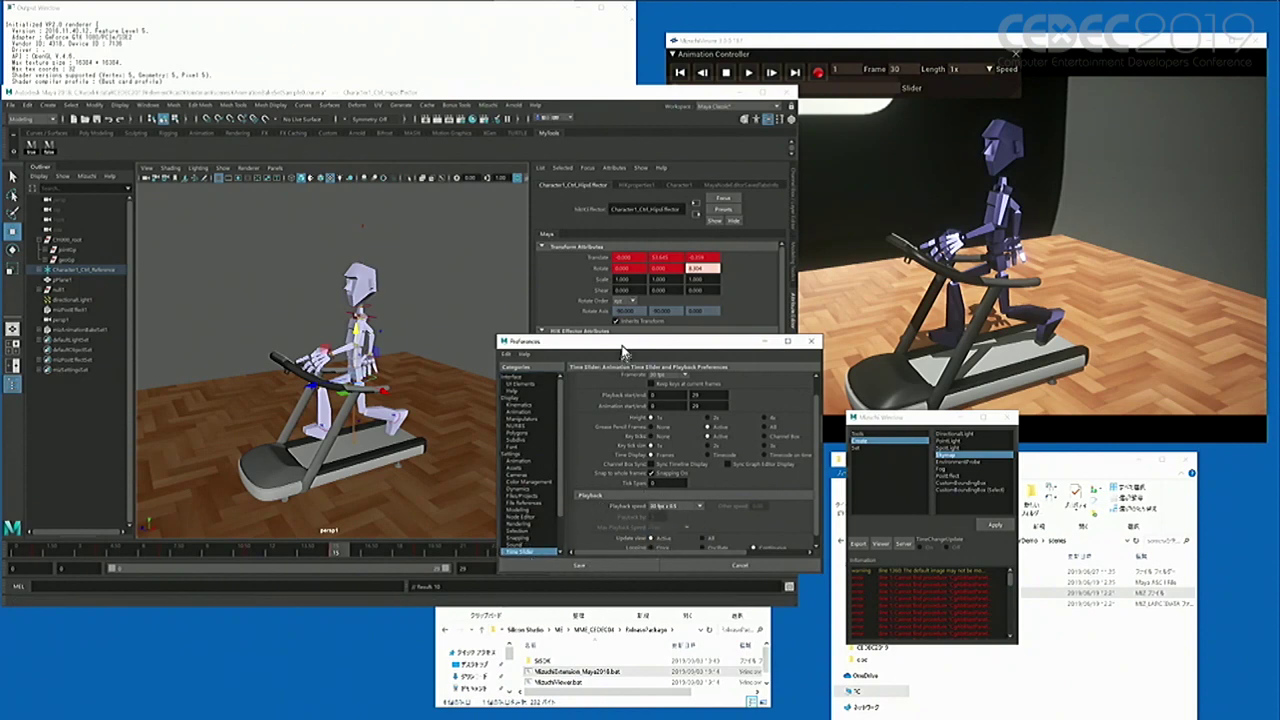
left_click_drag(558, 232, 558, 230)
Step: Play the slowed animation in Maya, compare the live-synced motion in MizuchiViewer, and stop playback
left_click(759, 549)
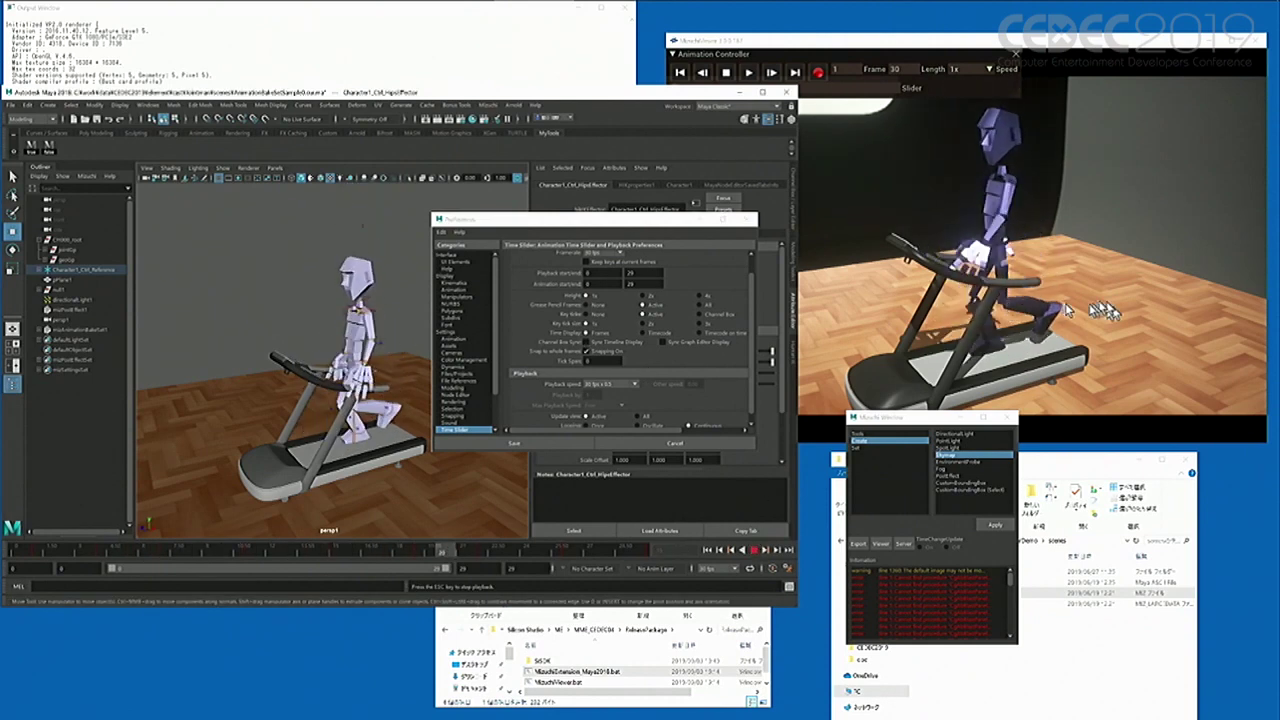
scroll(300, 334, "down", 1)
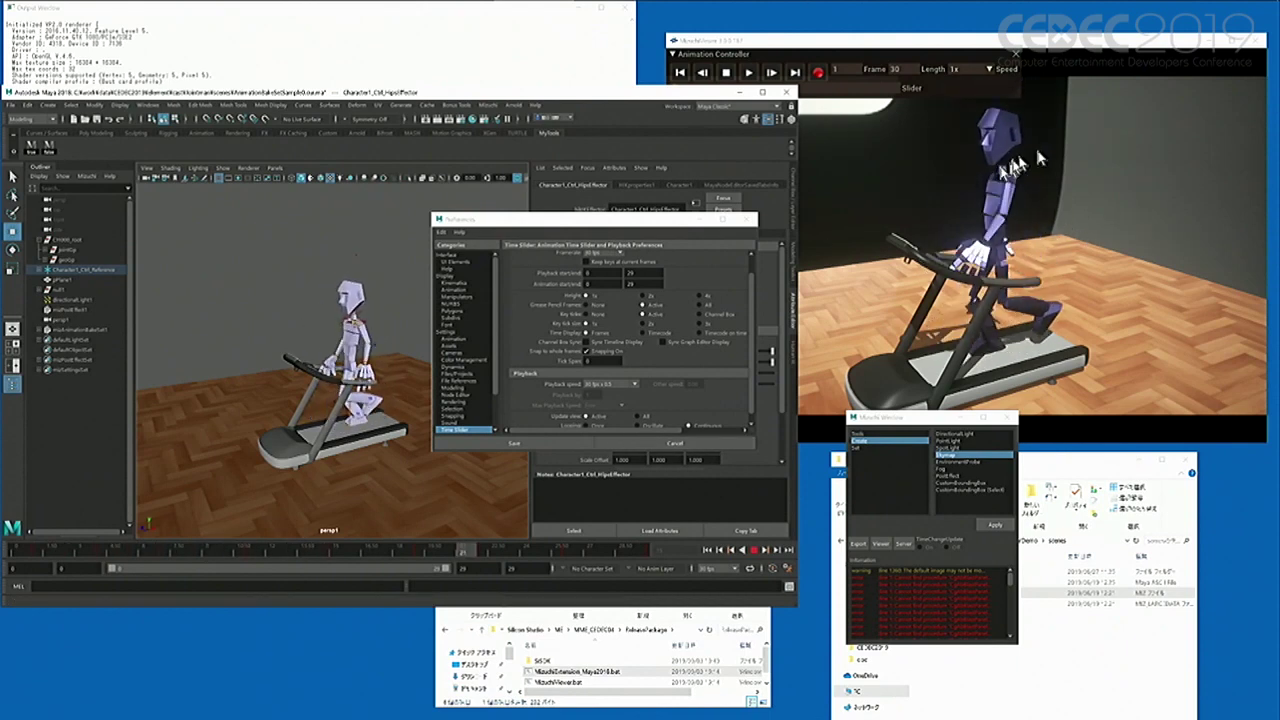
left_click(1138, 145)
key("a")
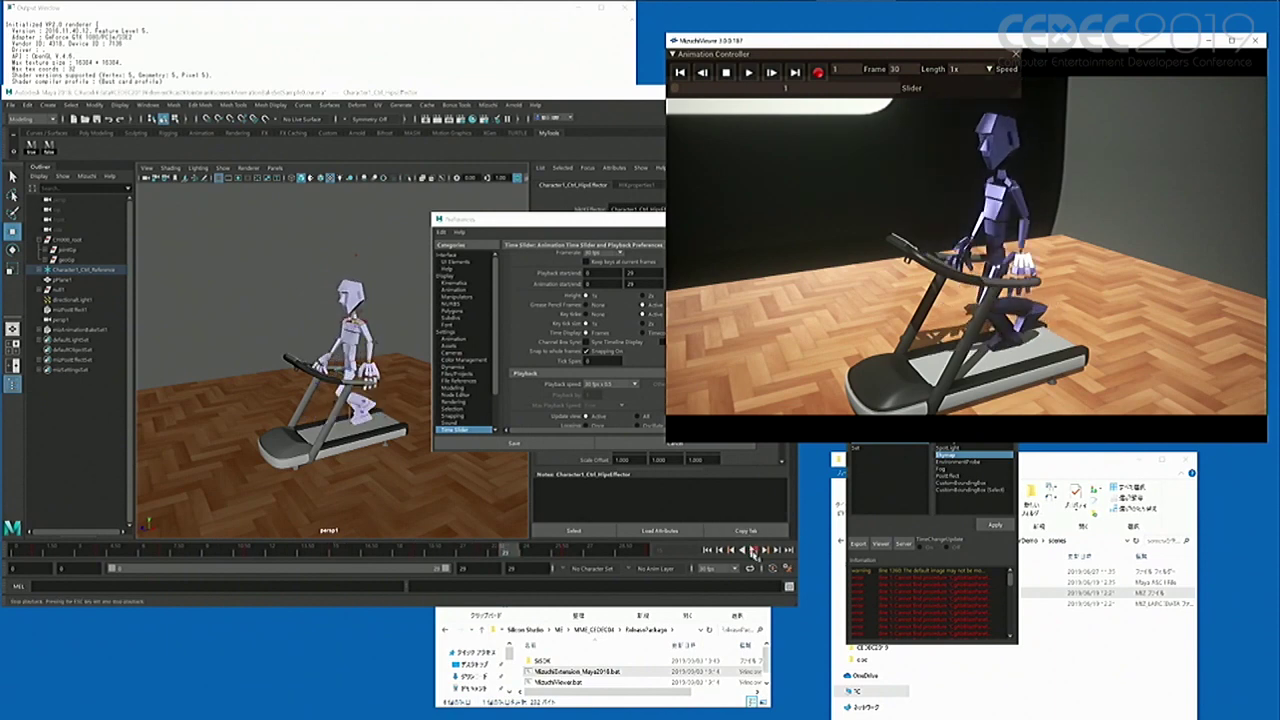
left_click(757, 552)
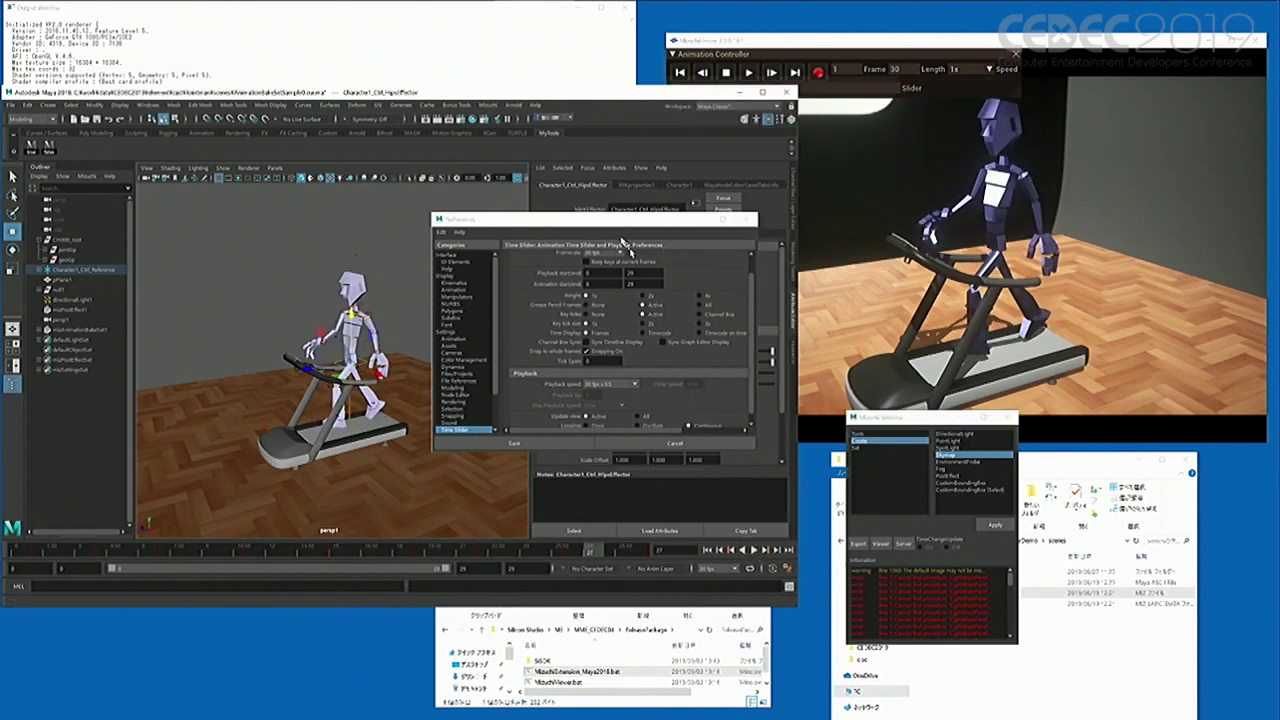
Step: Move the Preferences window clear of the character and view the treadmill scene from the side
left_click_drag(622, 228, 700, 456)
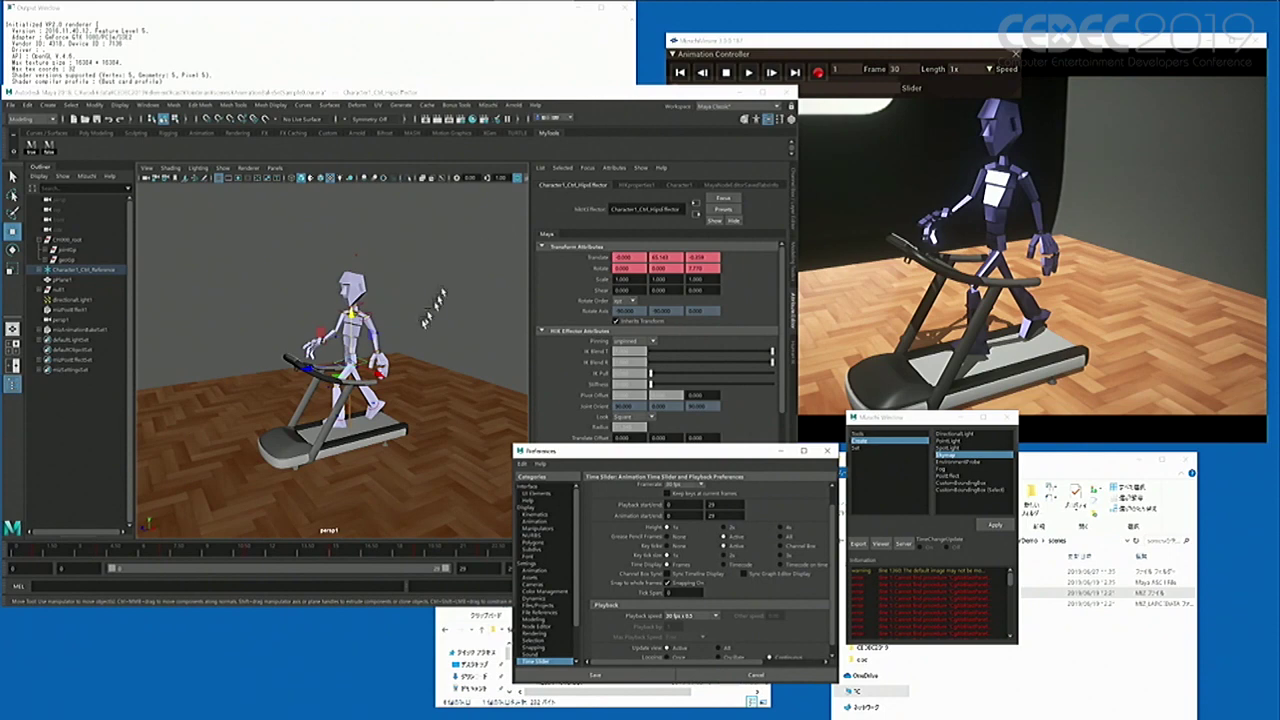
scroll(420, 342, "up", 2)
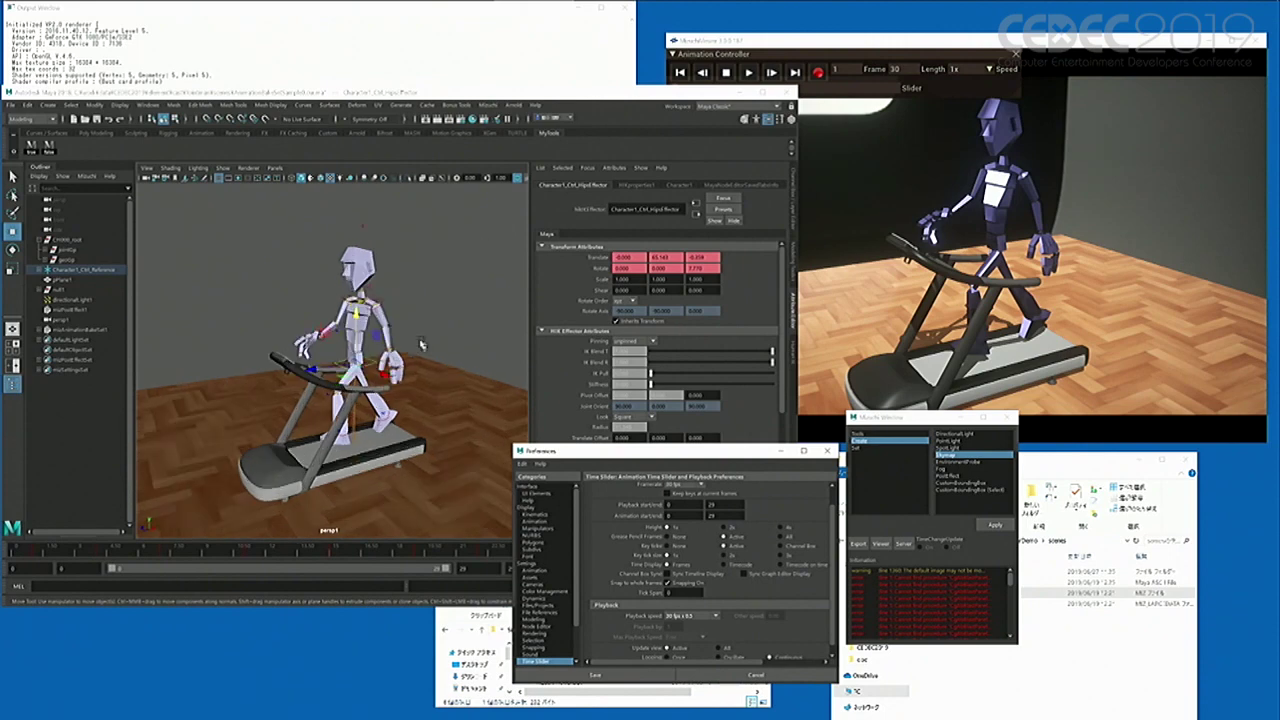
middle_click_drag(396, 349, 402, 340, "alt")
left_click_drag(402, 340, 380, 345, "alt")
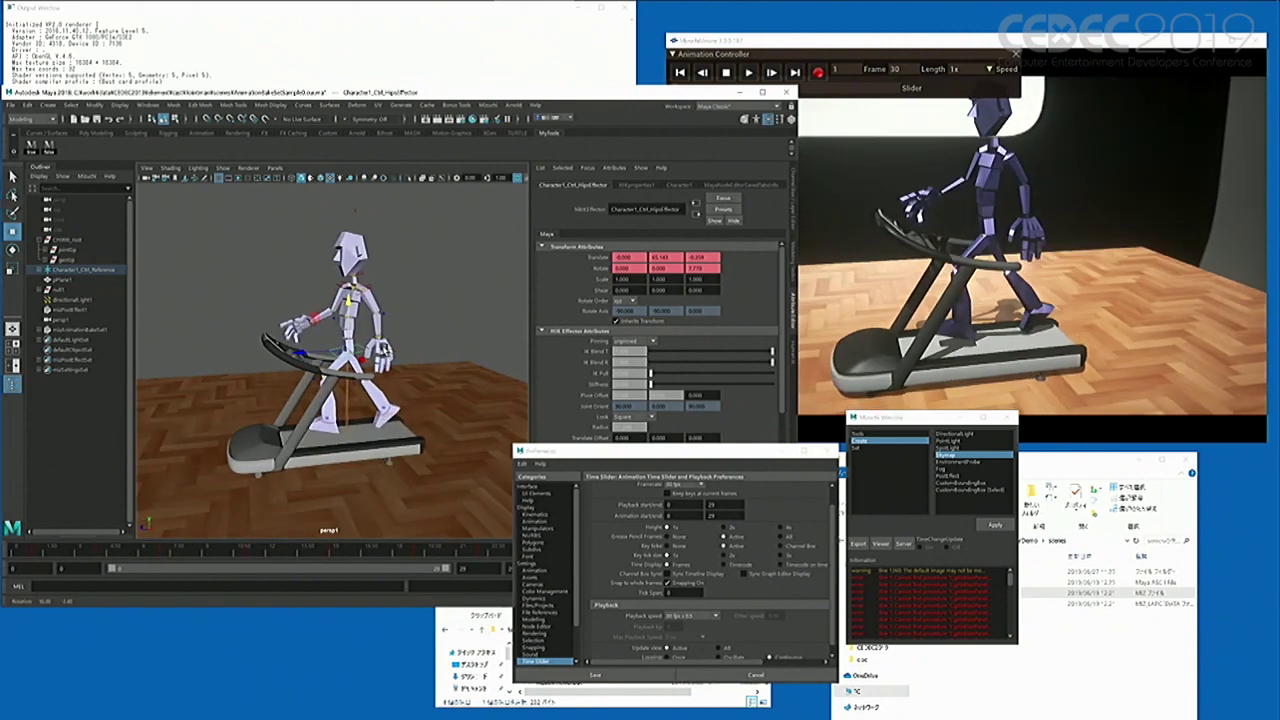
scroll(382, 350, "down", 2)
middle_click_drag(388, 368, 400, 386, "alt")
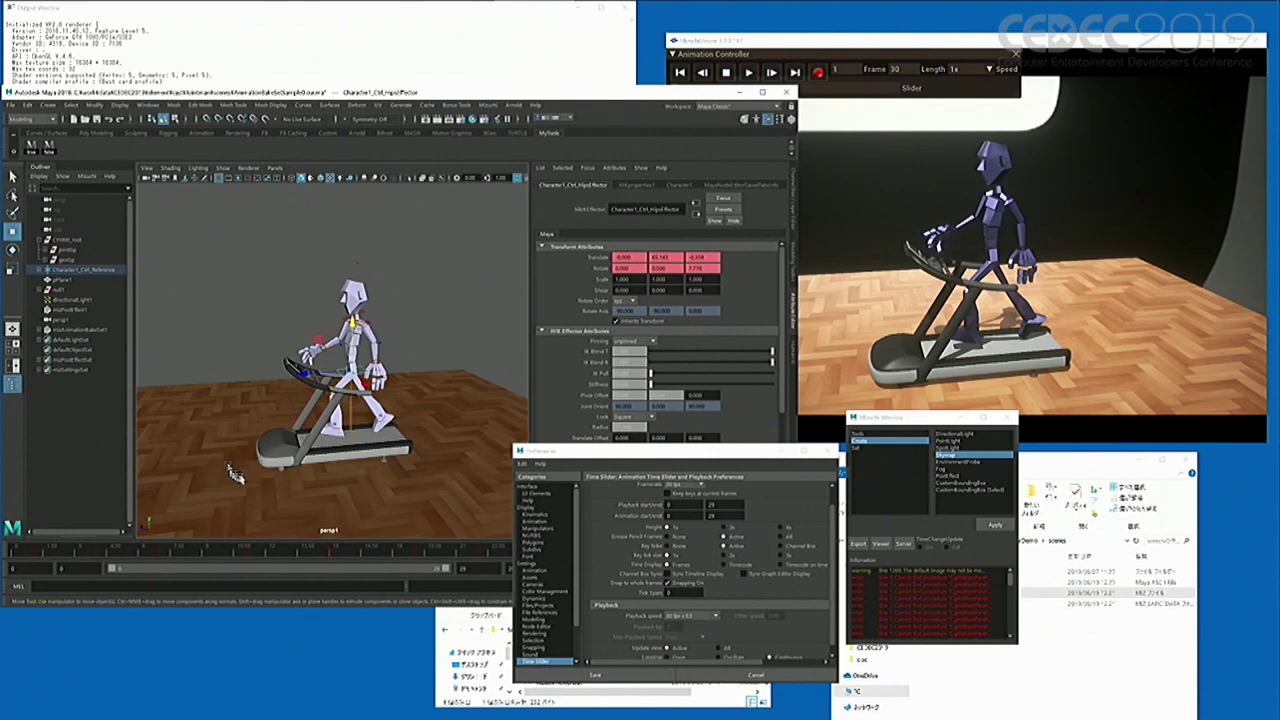
Step: Switch to the PowerPoint presentation and start its slideshow
key("alt+Tab")
key("alt+Tab")
key("alt+Tab")
key("alt+Tab")
key("alt+Tab")
key("alt+Tab")
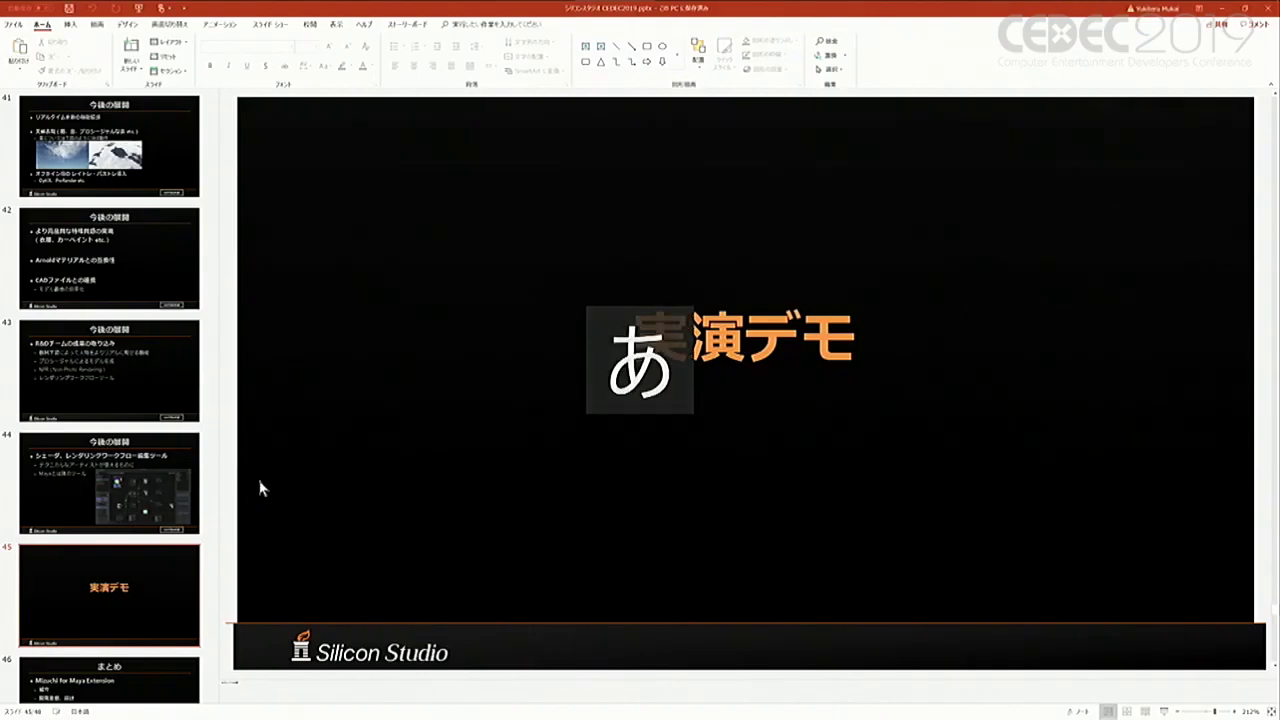
key("F5")
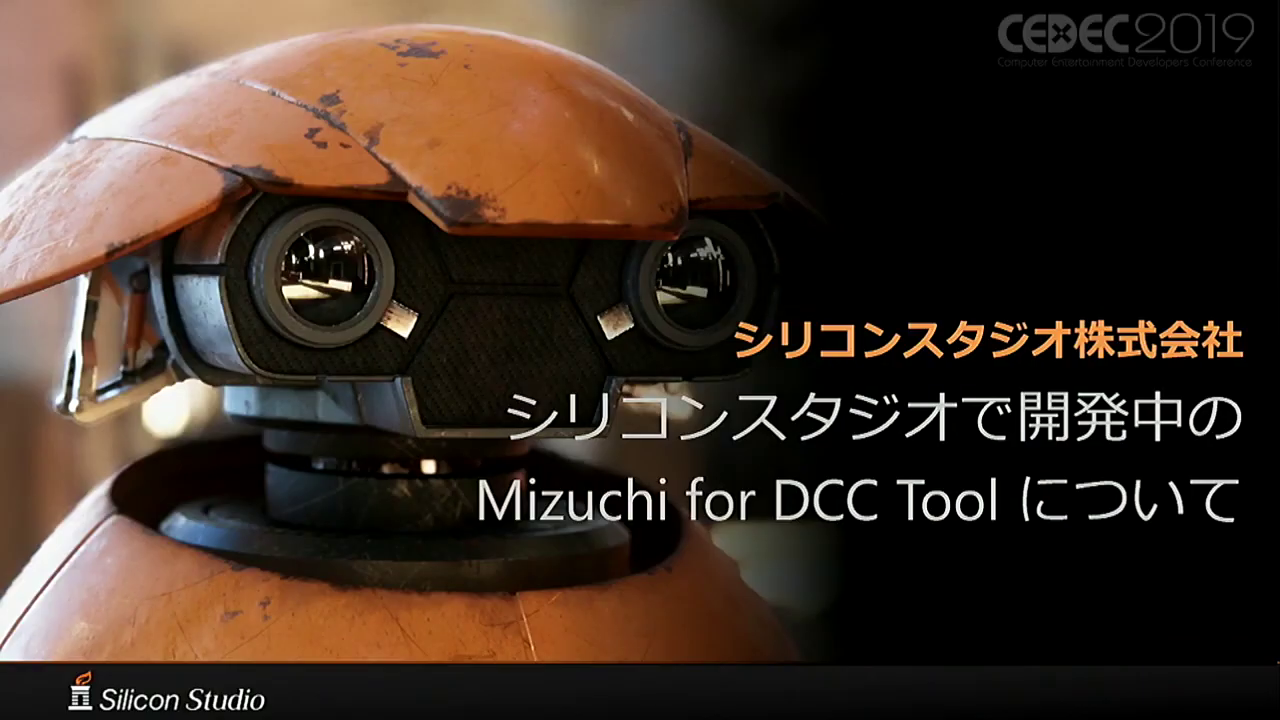
Step: Go through the slideshow to the まとめ slide on expected use cases and release timing
key("Right")
key("Right")
key("Right")
key("Right")
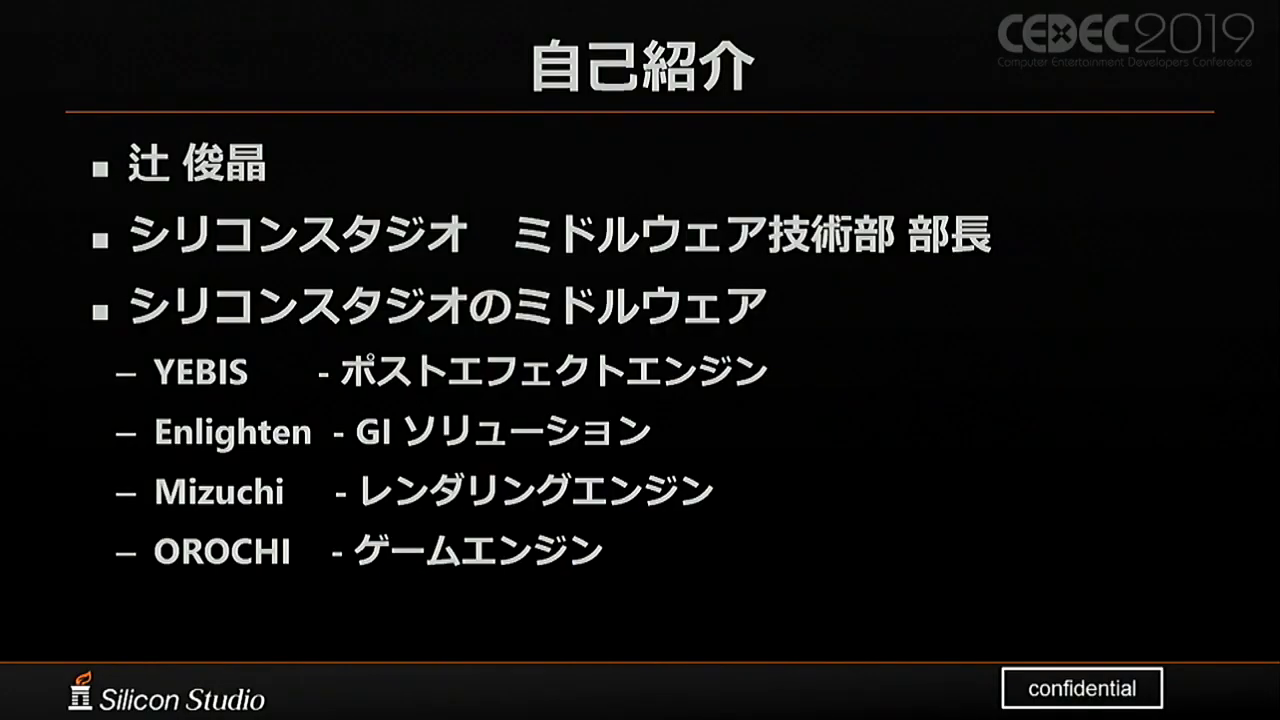
key("Right")
key("Right")
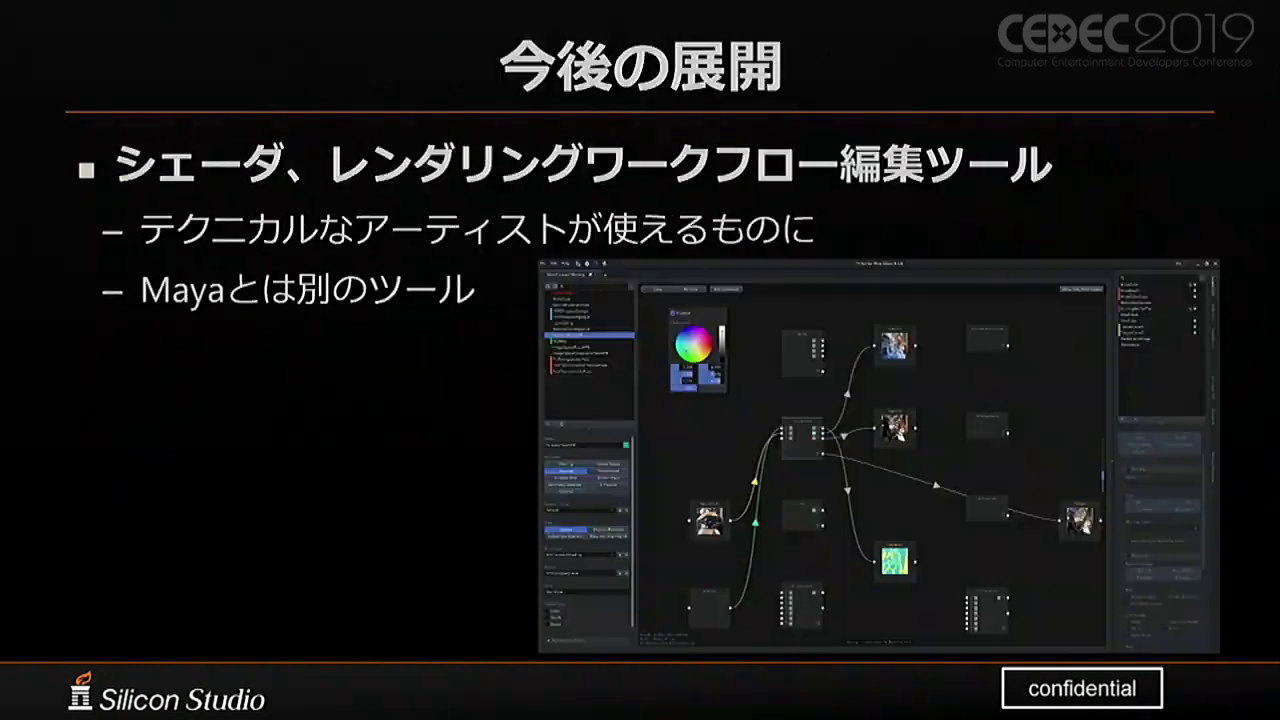
key("Left")
key("Right")
key("Right")
key("Right")
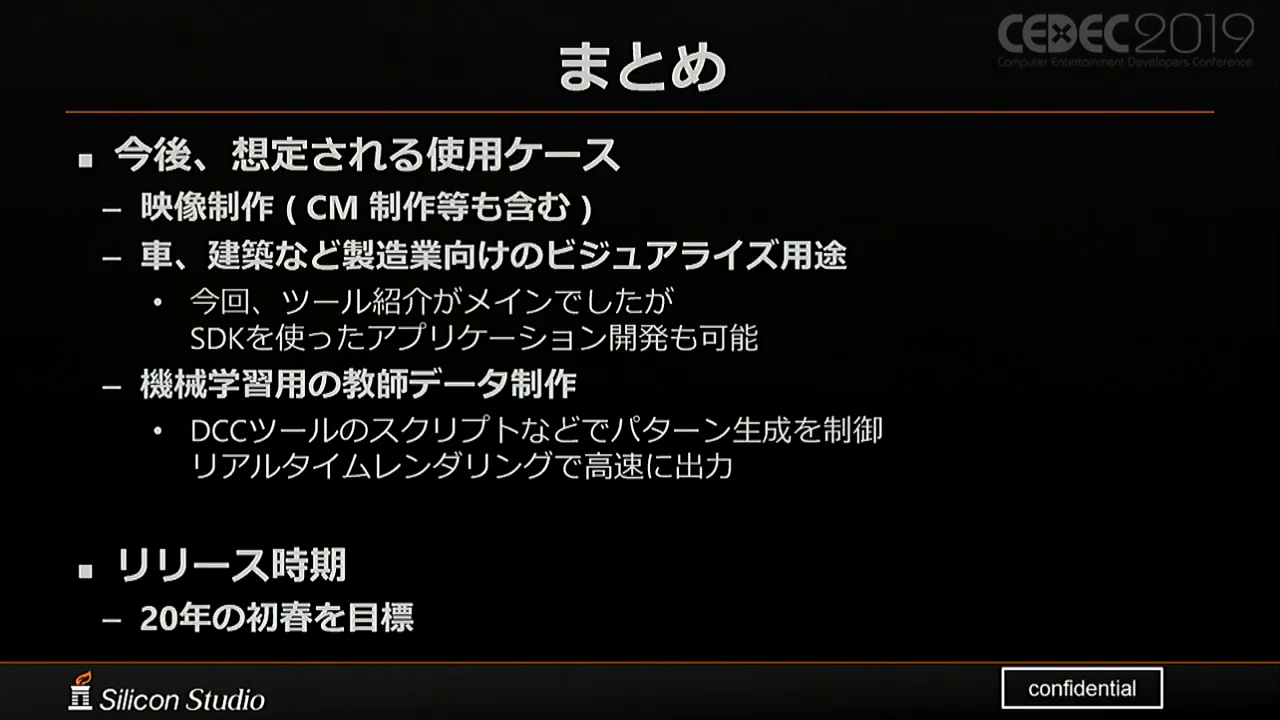
key("Left")
key("Left")
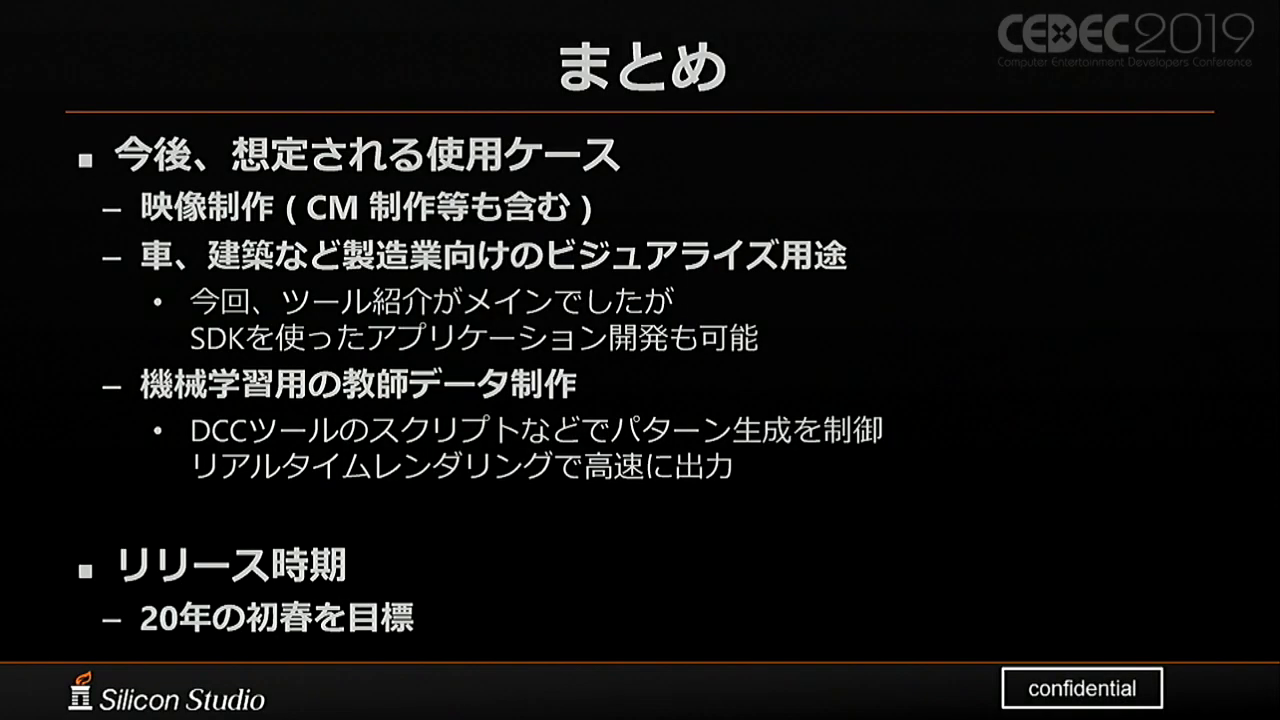